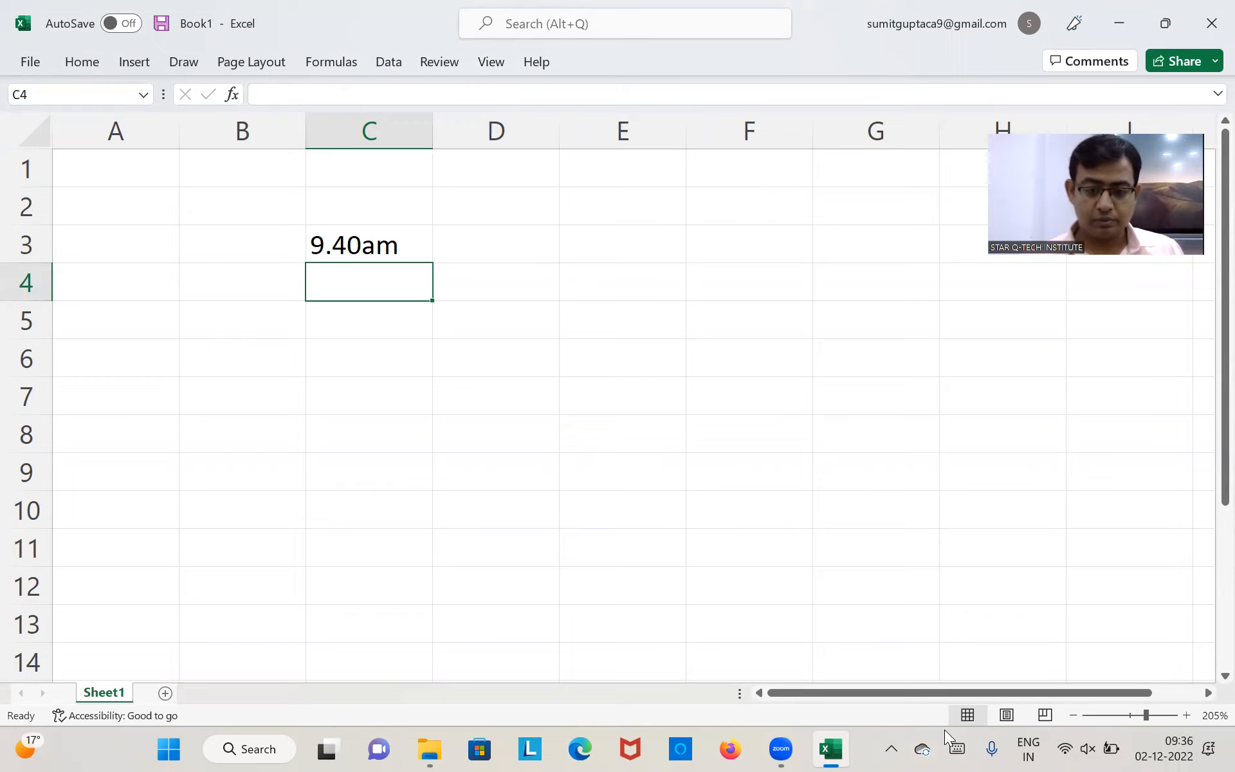
click(944, 730)
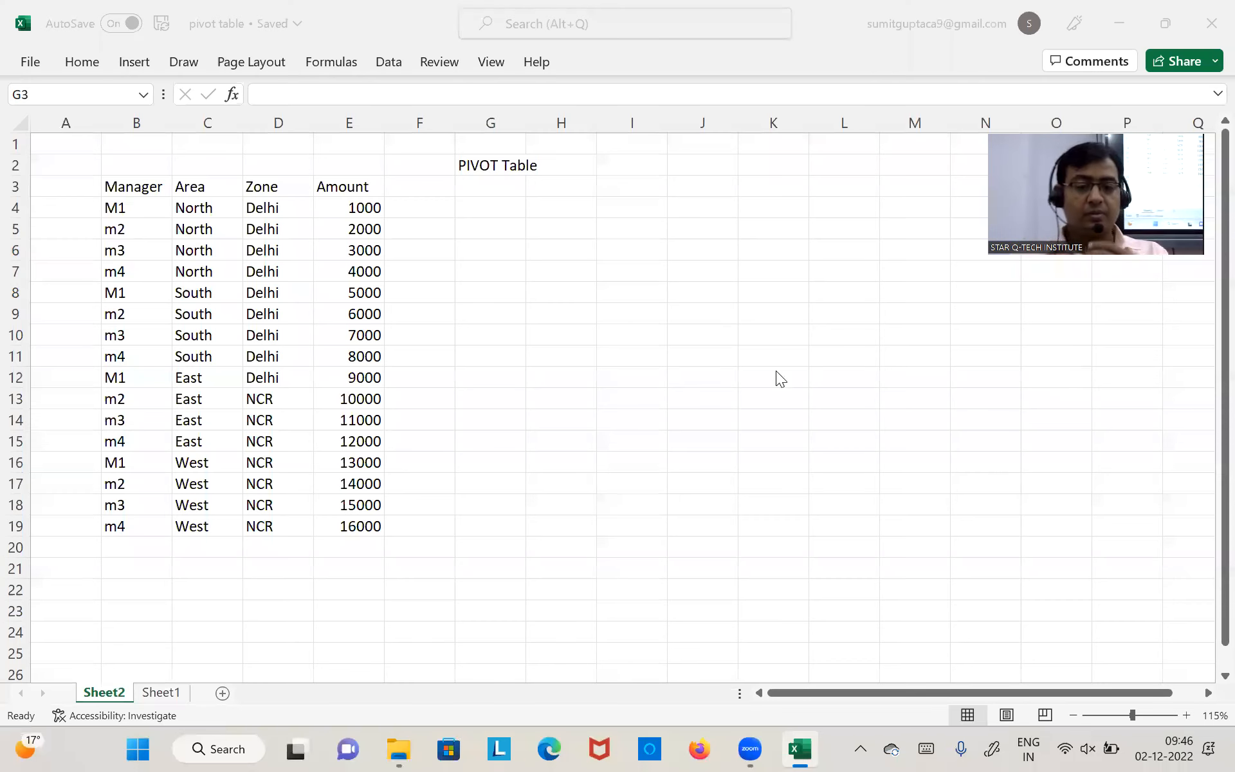
click(489, 165)
drag(140, 191, 369, 524)
drag(495, 437, 642, 526)
click(642, 526)
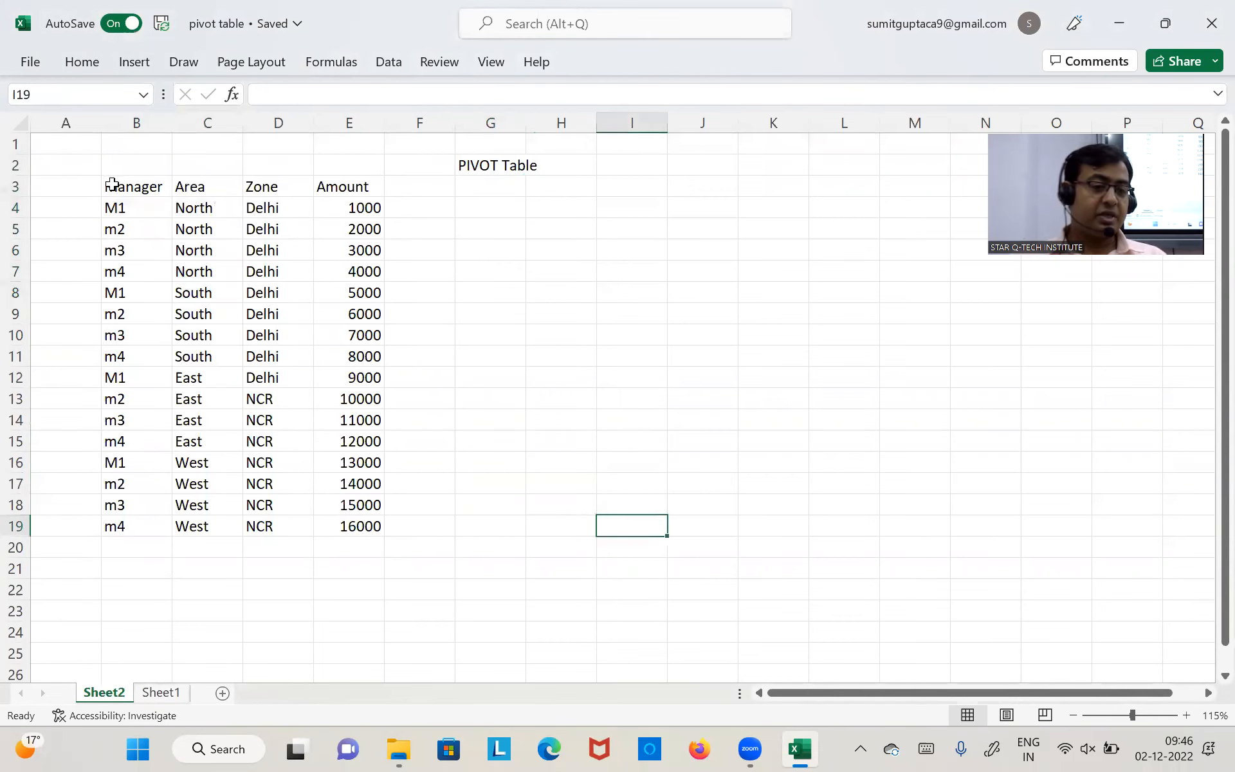
Make the header row Manager, Area, Zone and Amount in B3:E3 bold
click(110, 185)
drag(197, 187, 350, 187)
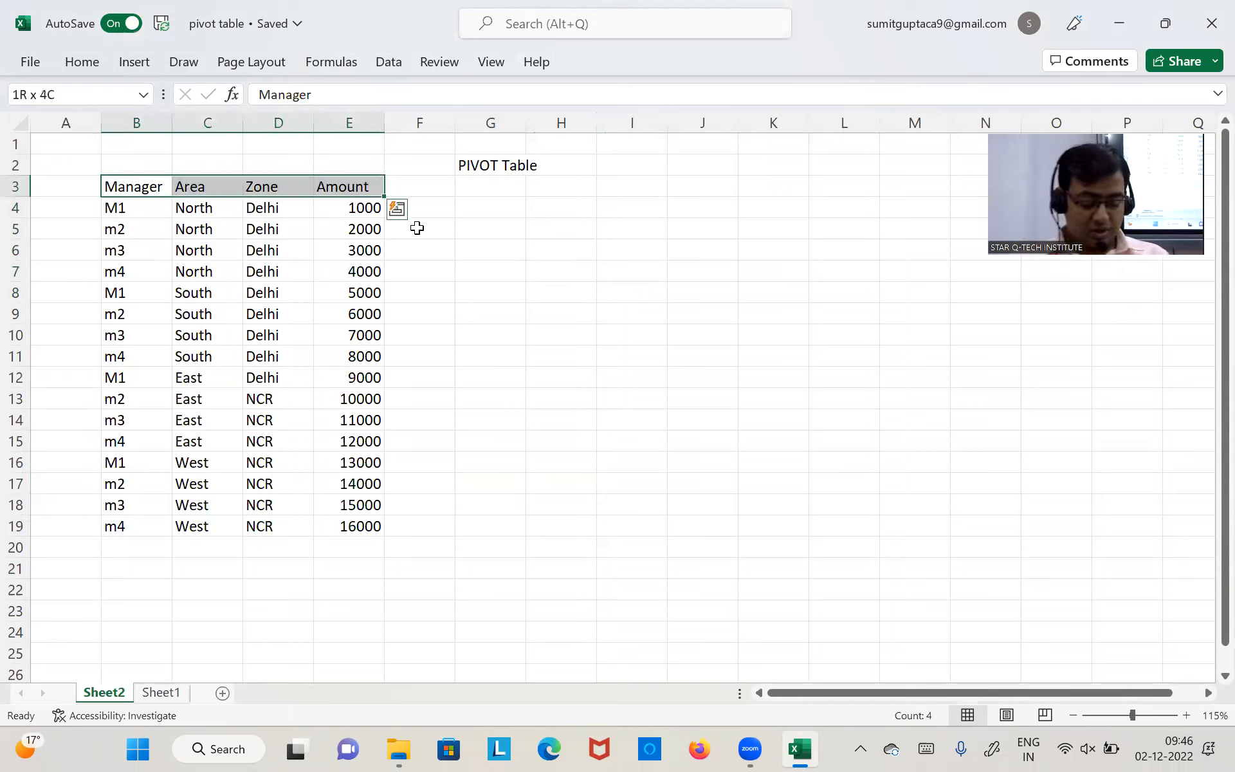
key(ctrl+b)
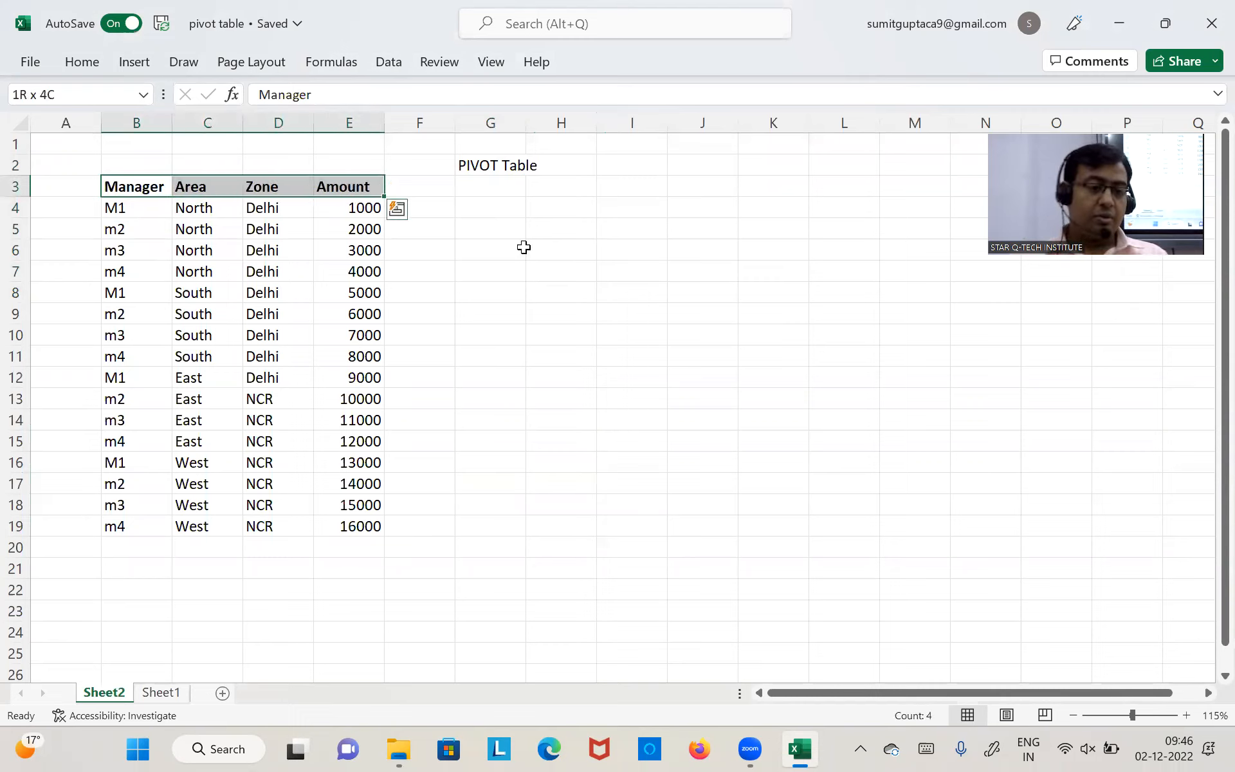
click(568, 233)
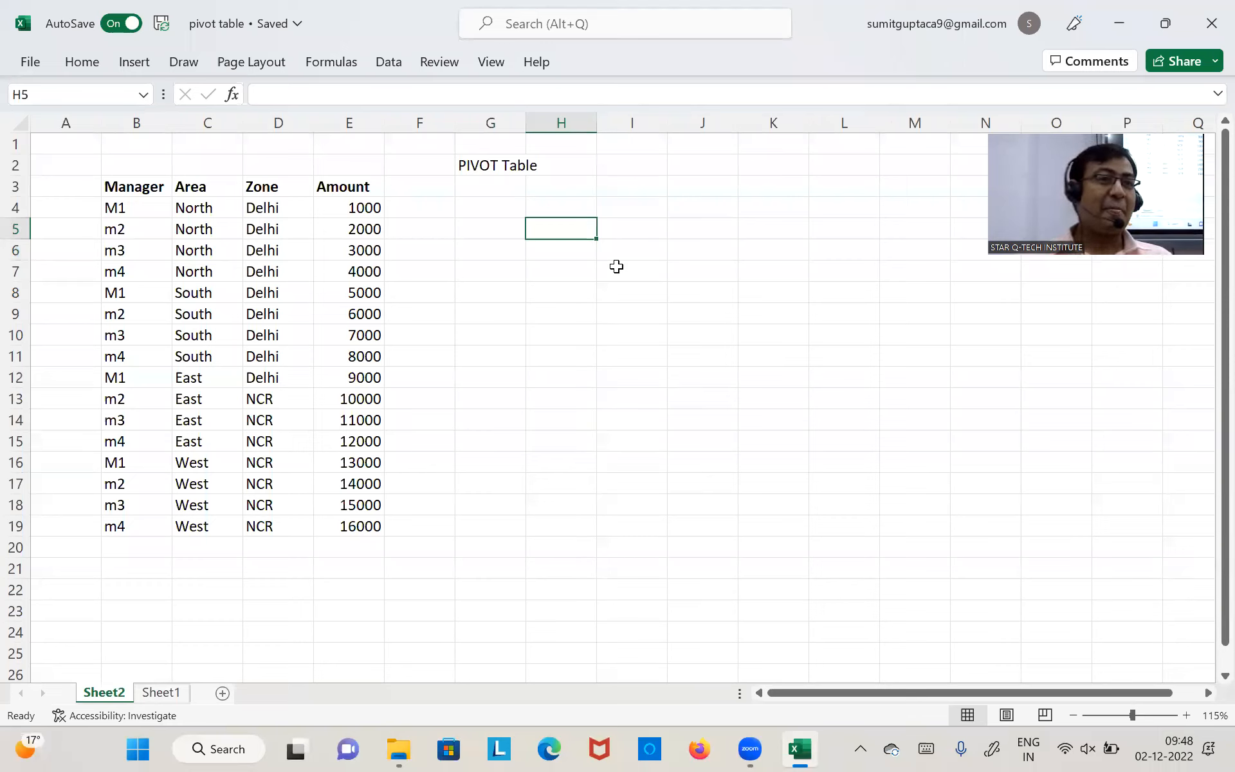
key(Down)
key(Down)
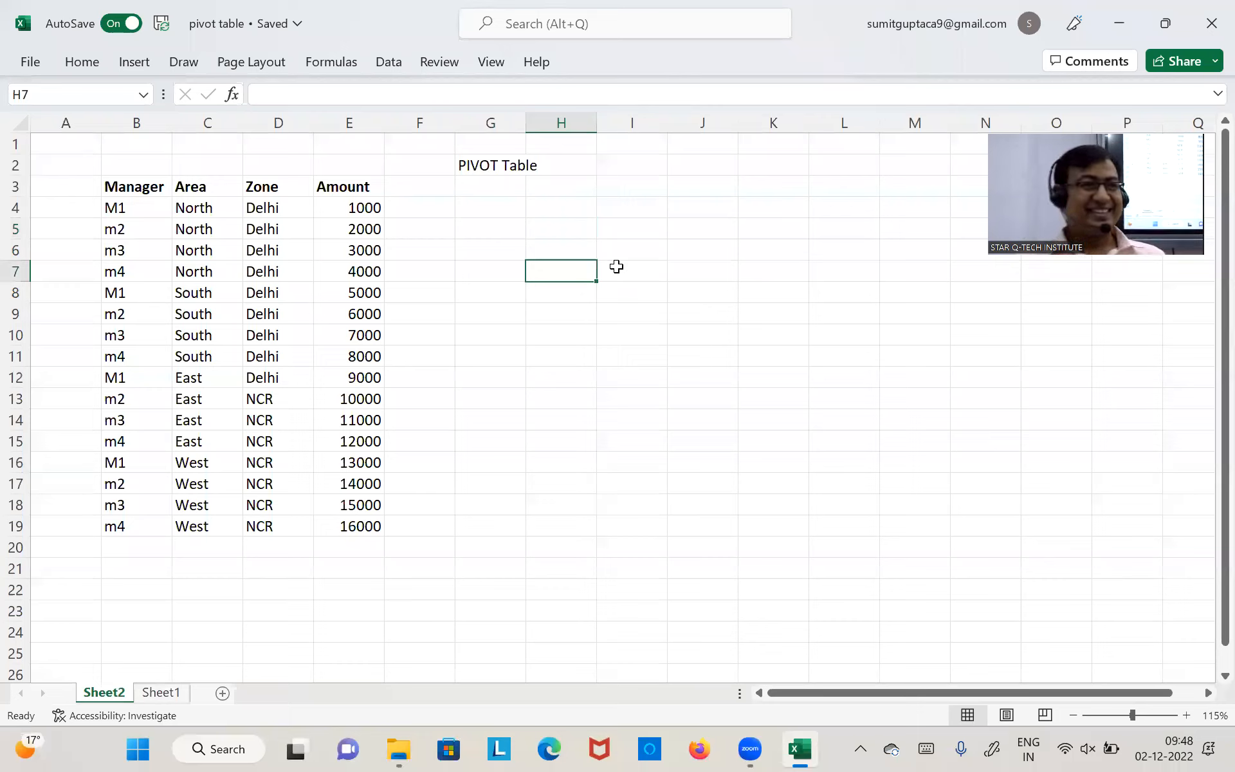
key(Down)
key(Down)
key(Up)
key(Up)
key(Up)
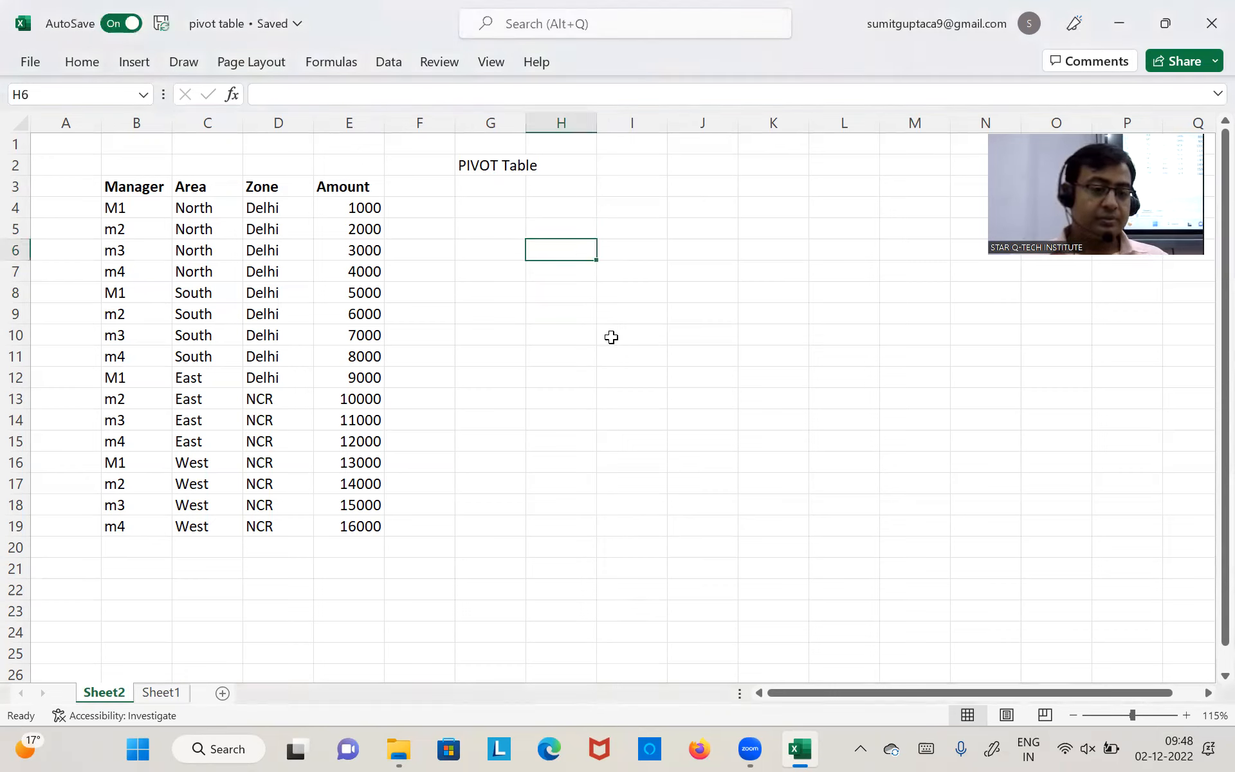
click(467, 204)
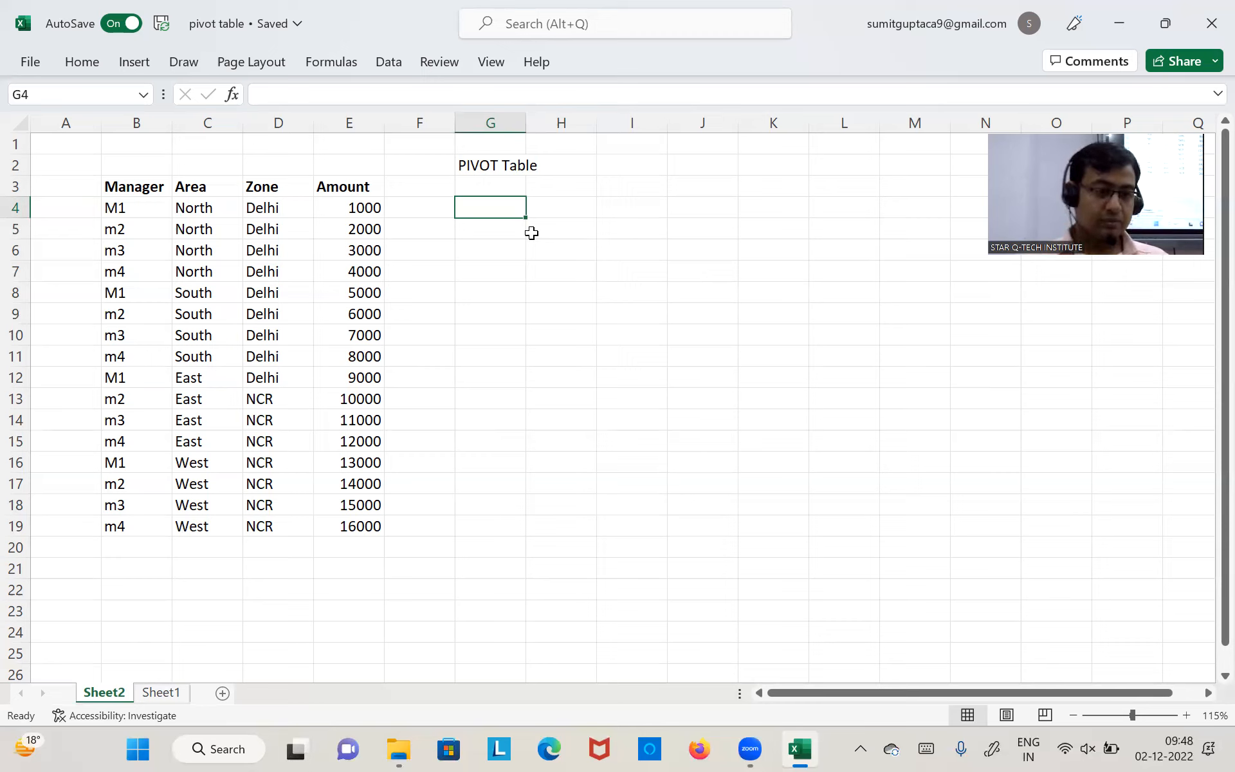
Examine the Manager, Area, Zone and Amount columns of the source data
key(Left)
key(Left)
key(Left)
key(Left)
key(Left)
key(Up)
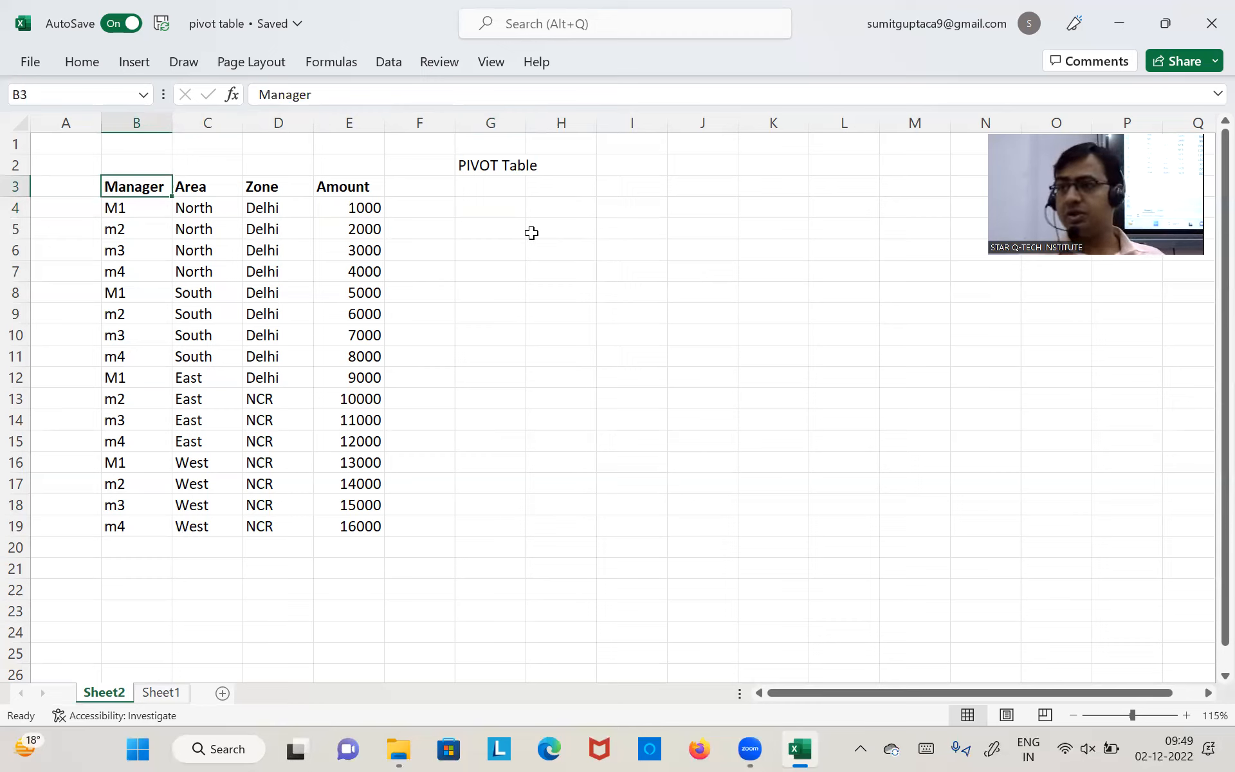
key(Right)
key(Right)
key(Down)
key(Right)
key(Down)
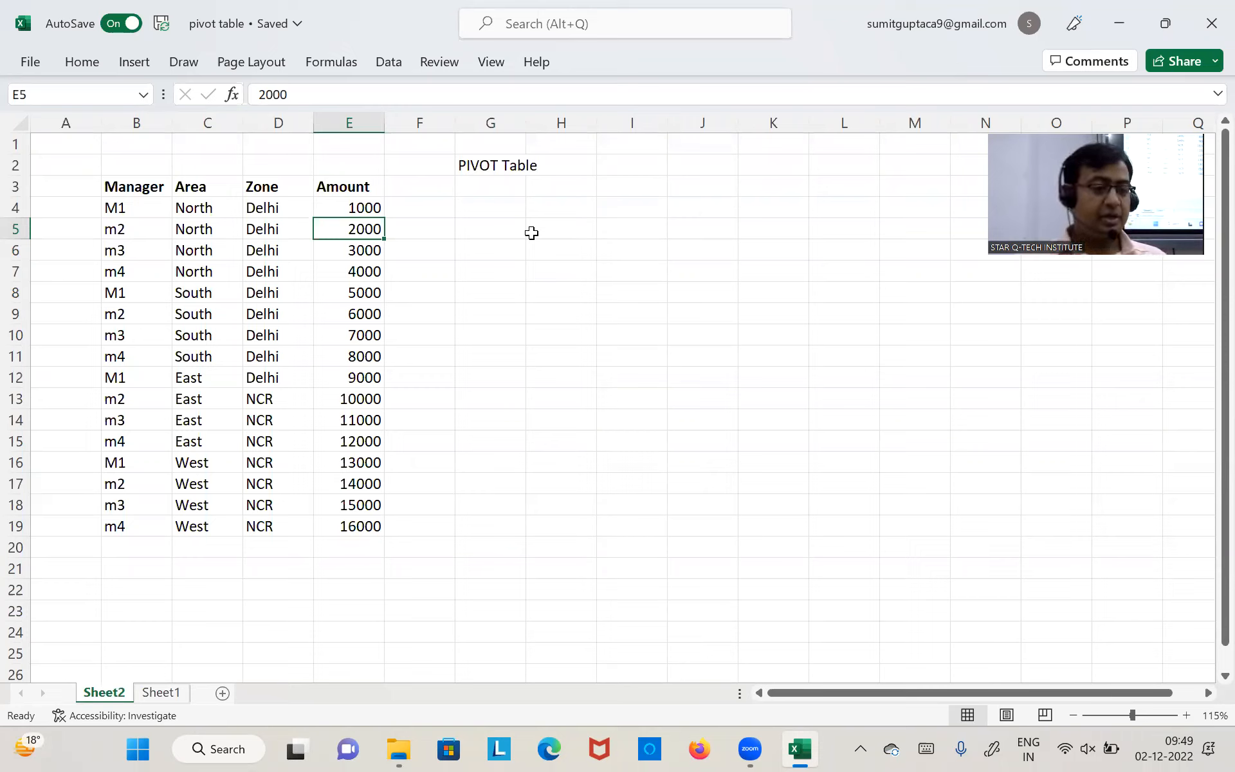
Select the whole source data range B3:E19, including its header row
key(Up)
key(Up)
key(Left)
key(Left)
key(Left)
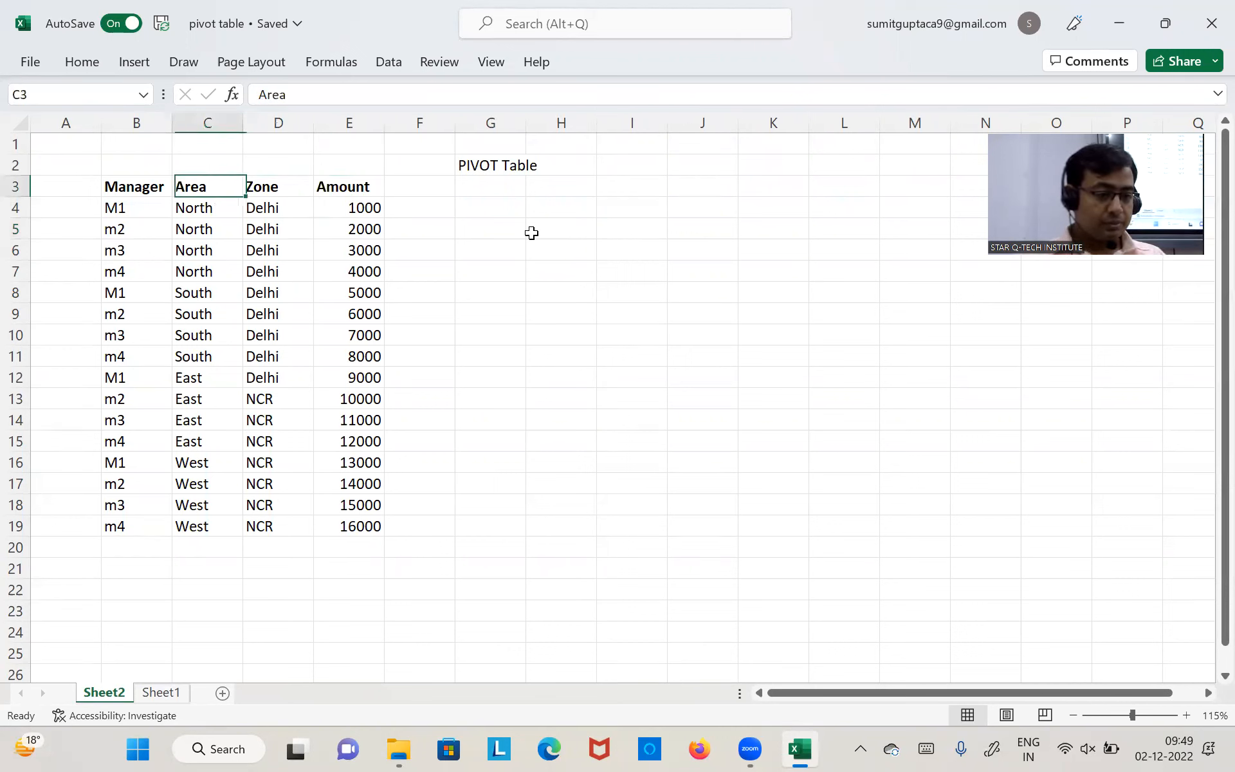
key(shift+Right)
key(shift+Right)
key(shift+Right)
key(shift+Down)
key(shift+Down)
key(shift+Down)
key(shift+Down)
key(shift+Down)
key(shift+Down)
key(shift+Down)
key(shift+Down)
key(shift+Down)
key(shift+Down)
key(shift+Down)
key(shift+Down)
key(shift+Down)
key(shift+Down)
key(shift+Down)
key(shift+Down)
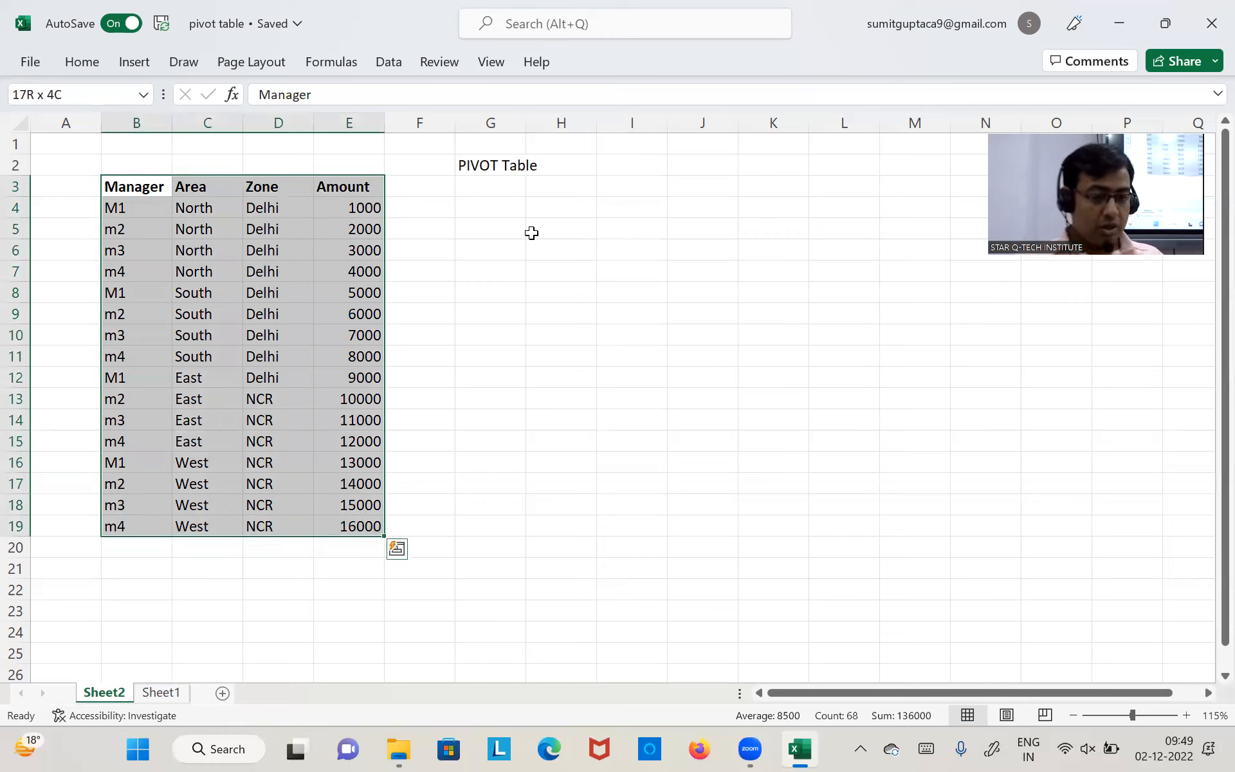
key(alt)
key(d)
key(p)
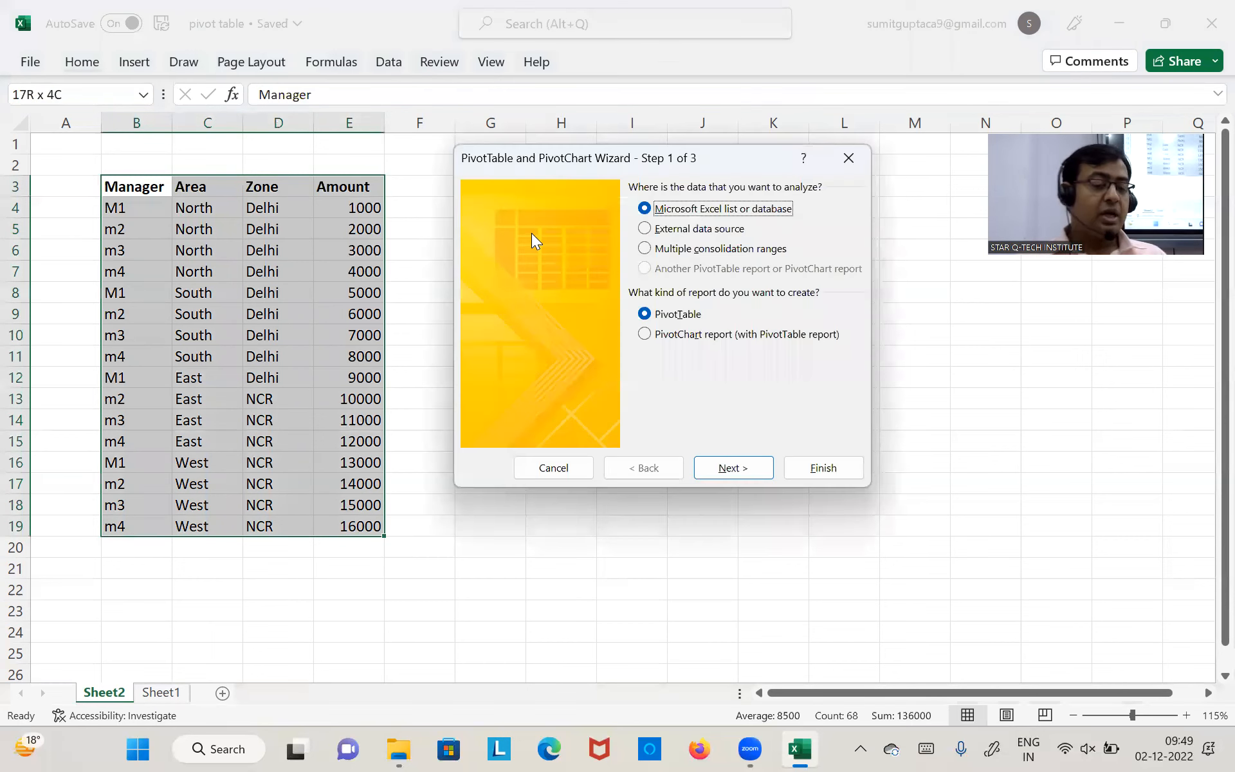
key(Escape)
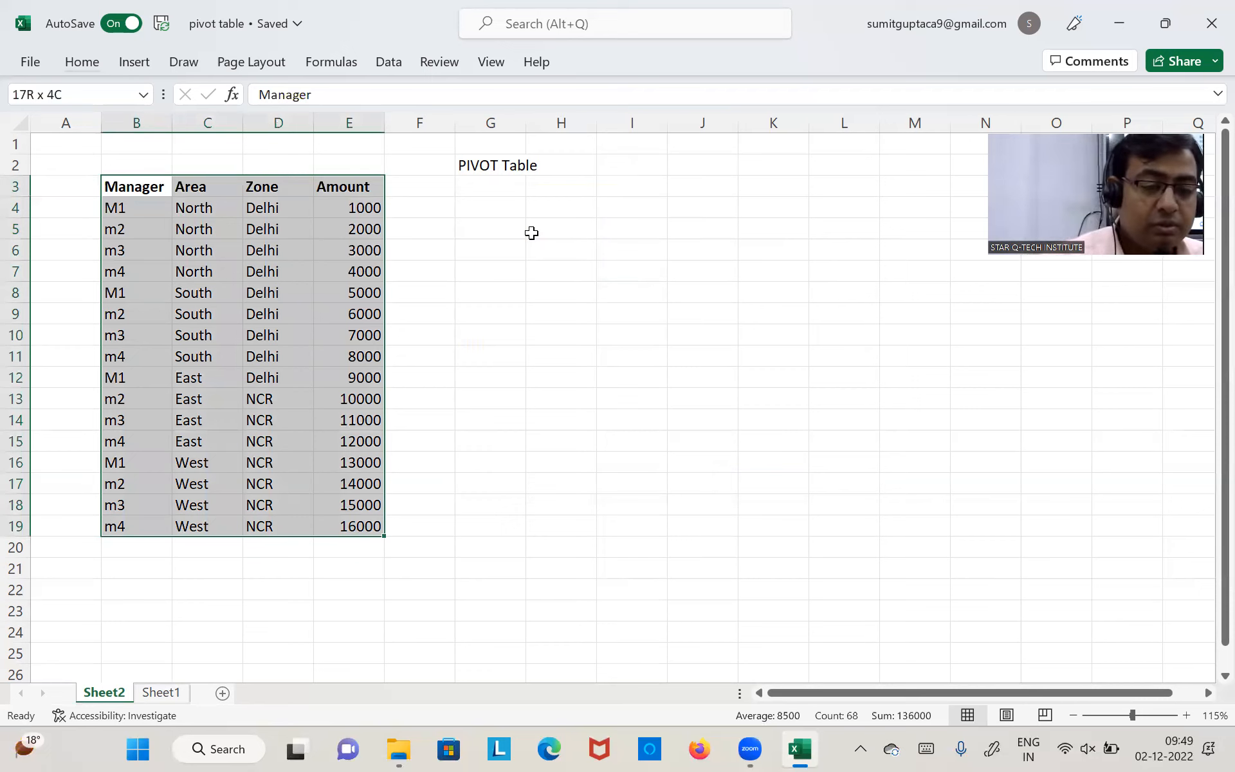
Handwrite the ink note "Alt → D → P" beneath the PIVOT Table title
mouse_move(487, 215)
mouse_down()
mouse_move(487, 231)
mouse_move(574, 221)
mouse_move(566, 234)
mouse_move(589, 235)
mouse_up()
drag(686, 207, 684, 228)
drag(683, 199, 680, 207)
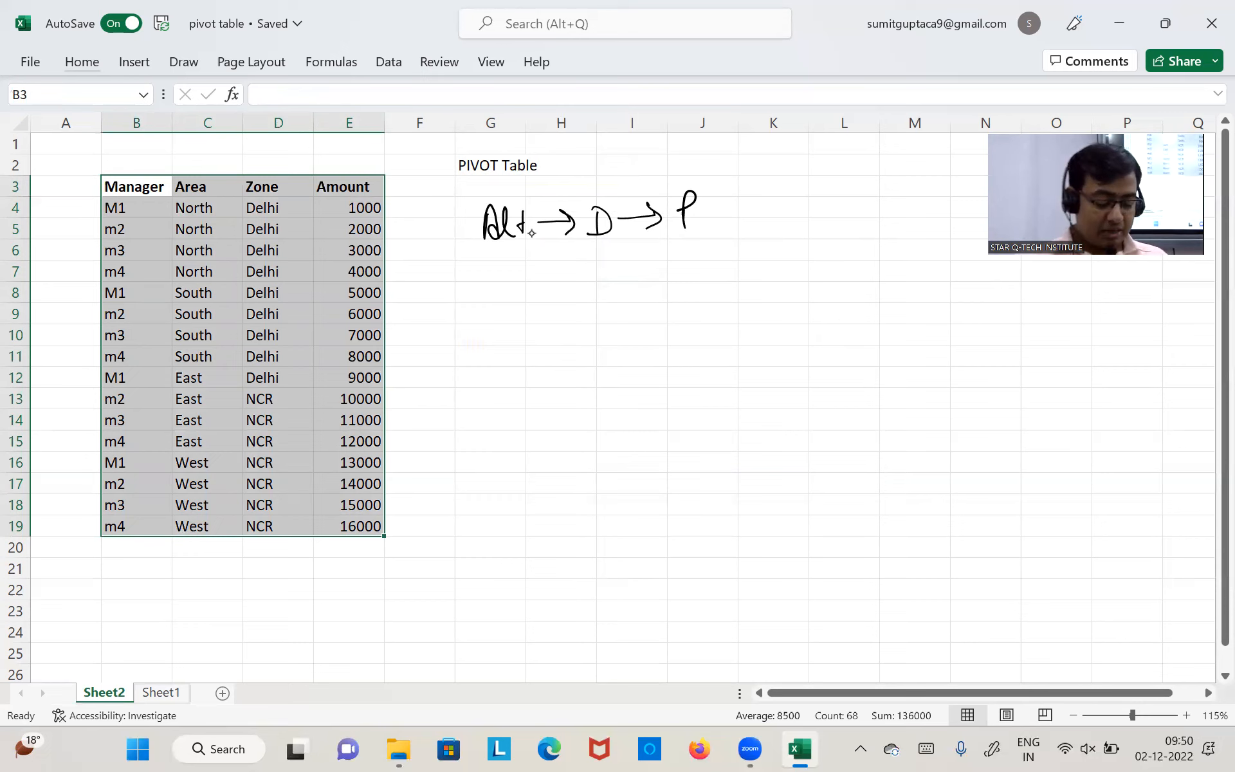
Create a PivotTable from the range $B$3:$E$19 on a new worksheet with the PivotTable and PivotChart Wizard
key(alt)
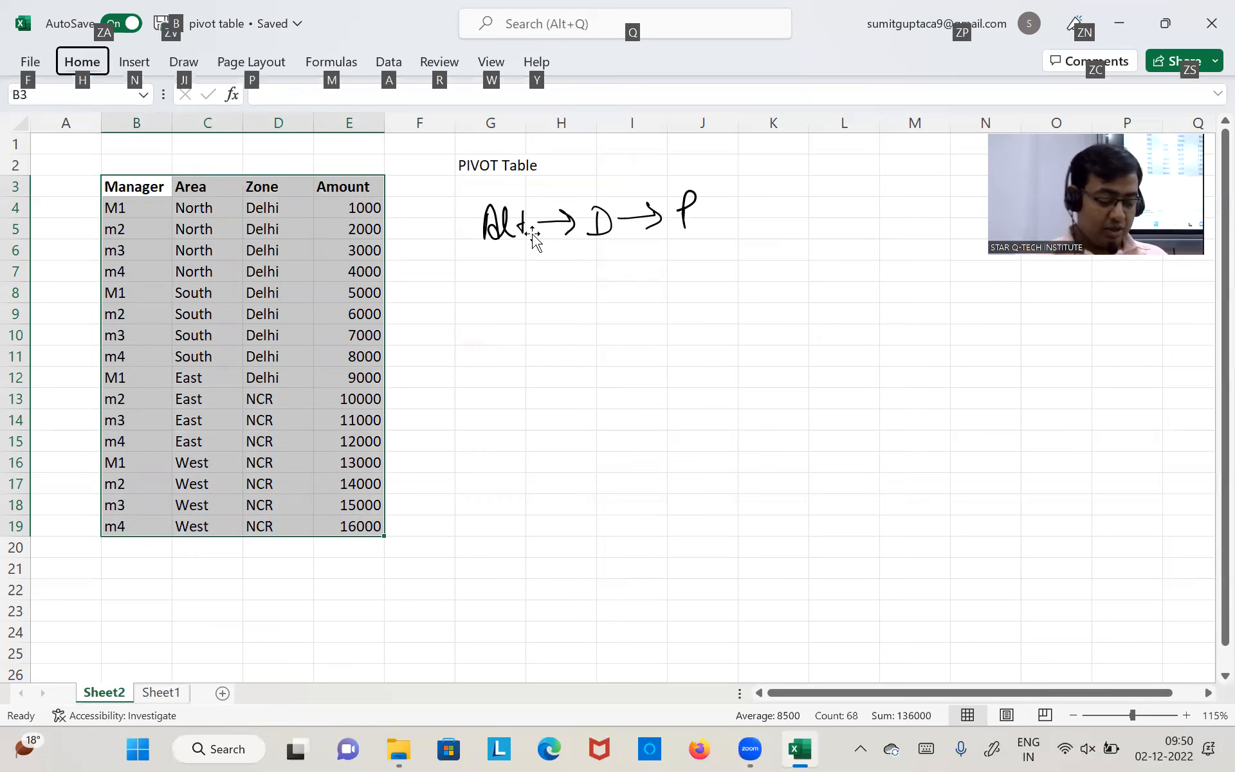
key(d)
key(p)
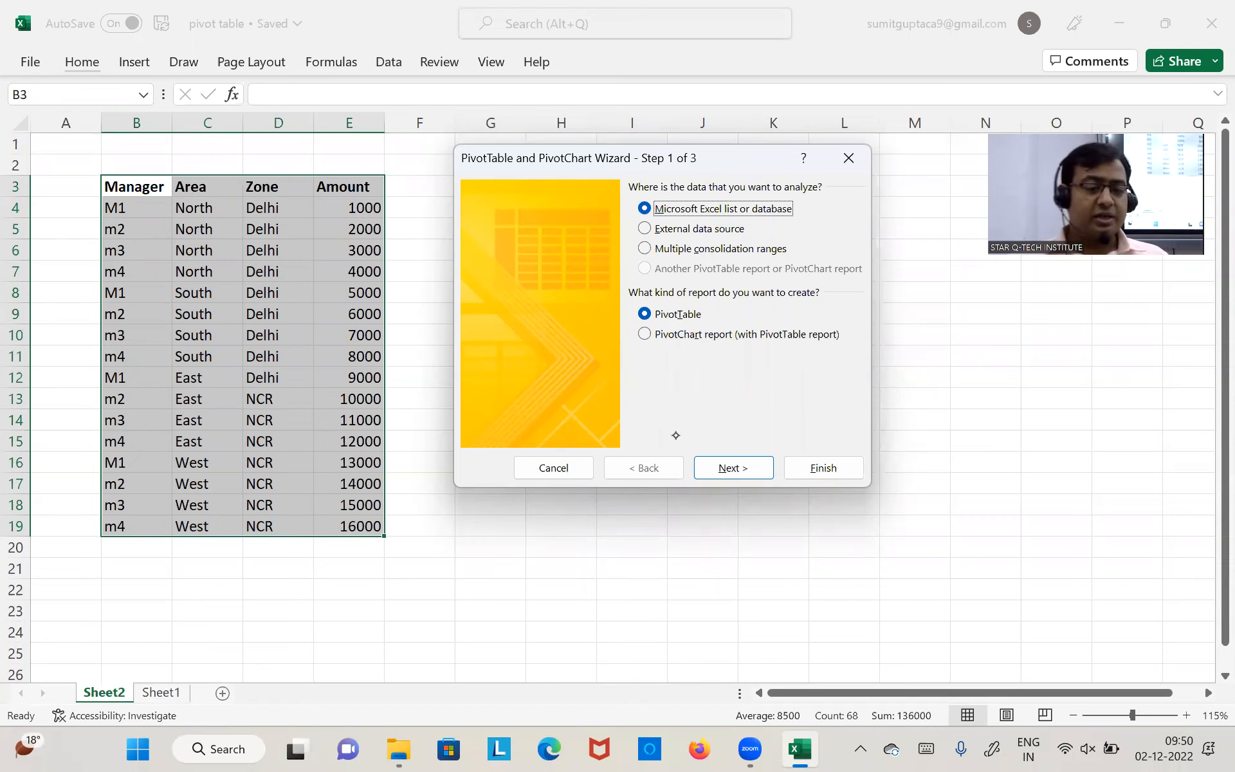
click(747, 467)
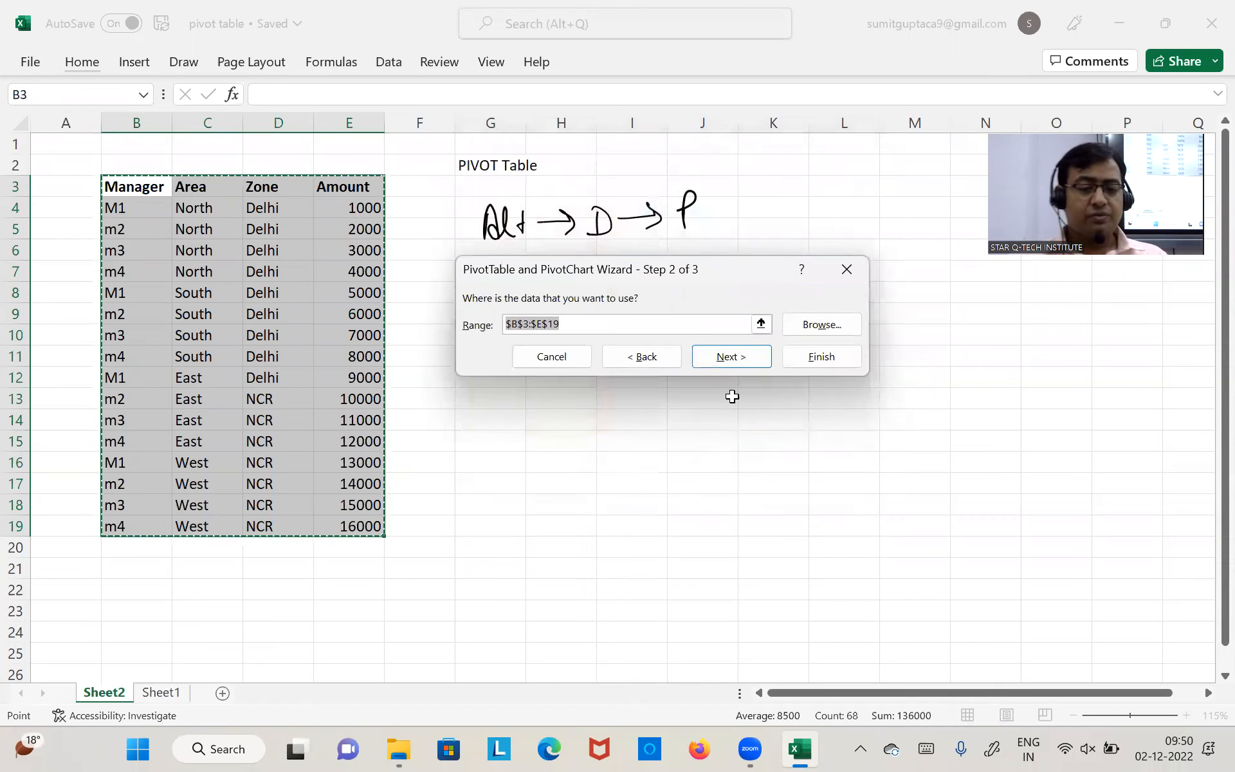
click(724, 362)
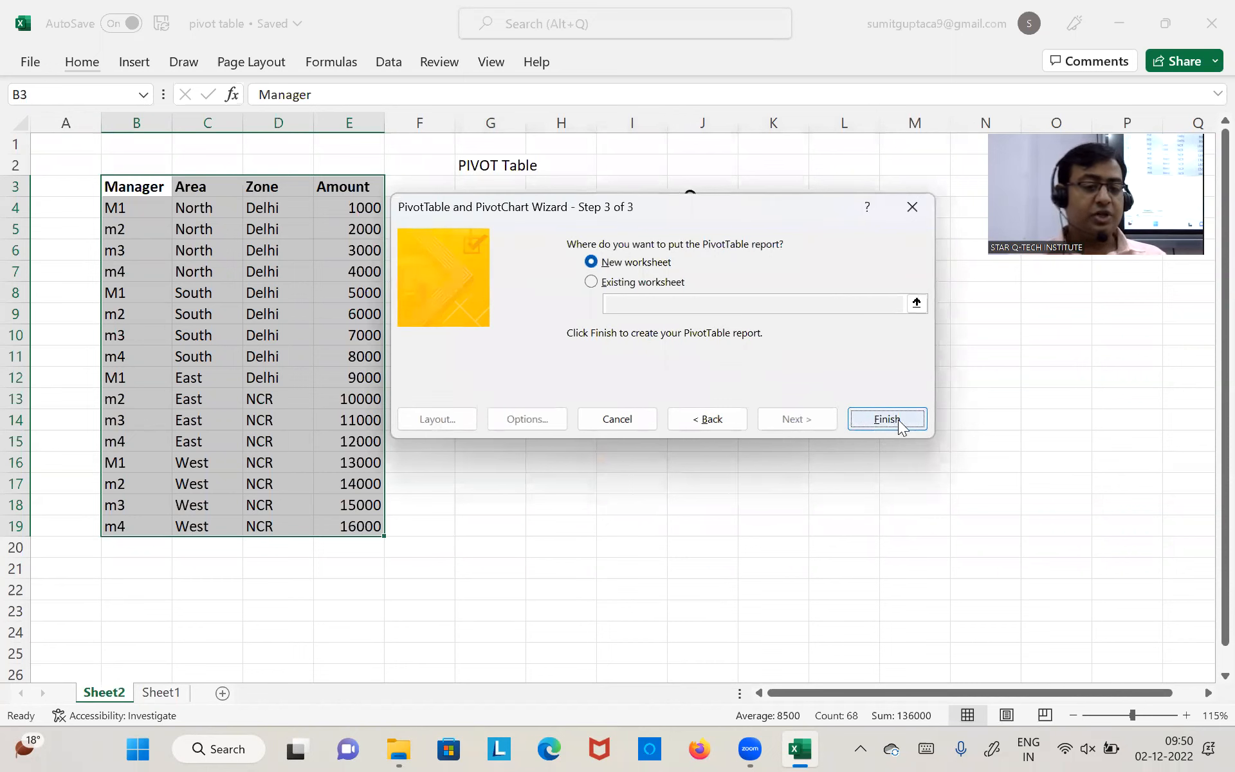
click(887, 419)
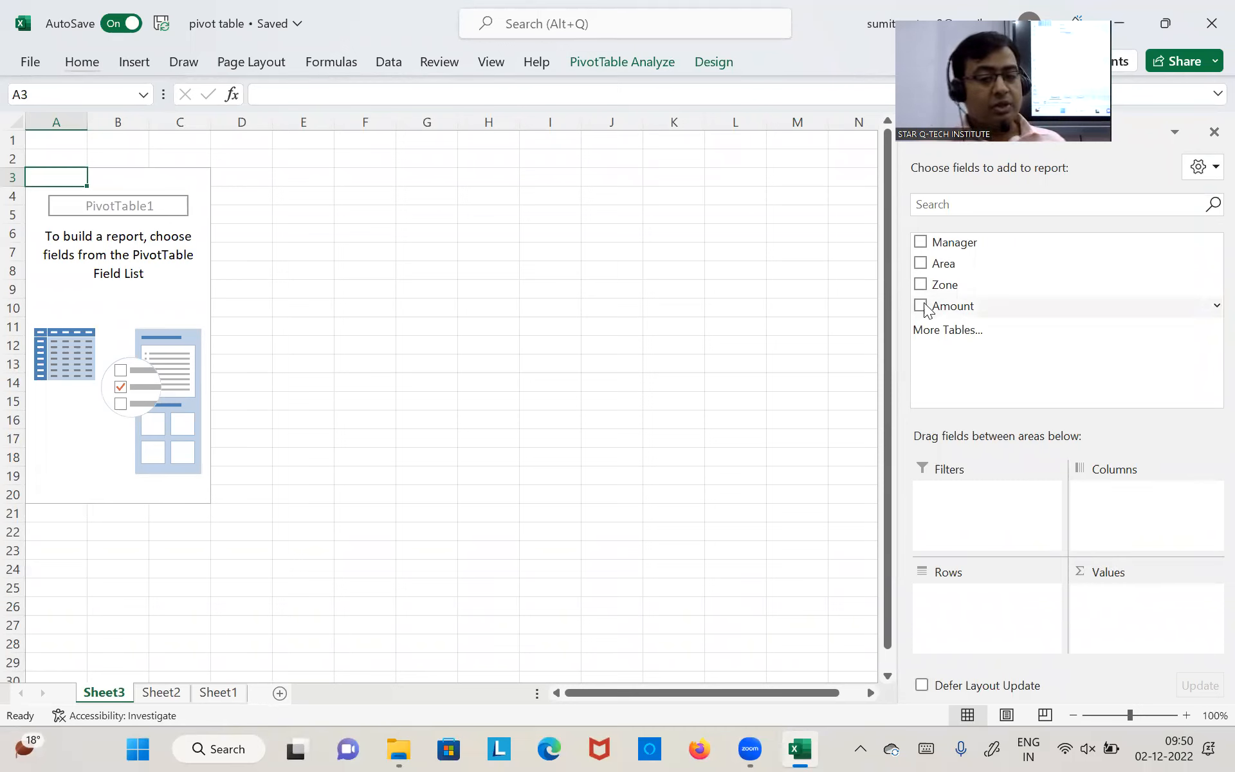
Add Amount as the summed value and Manager as the row field of the pivot table
drag(937, 311, 1131, 612)
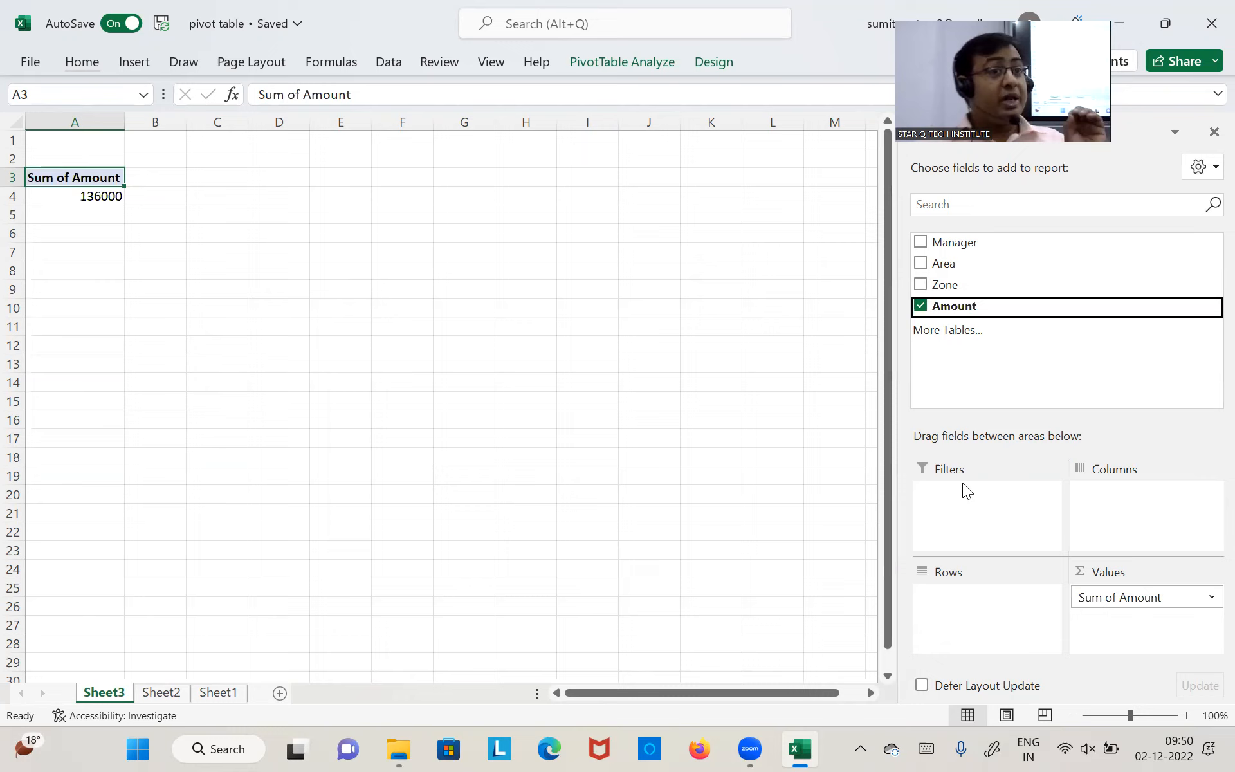
drag(944, 243, 973, 621)
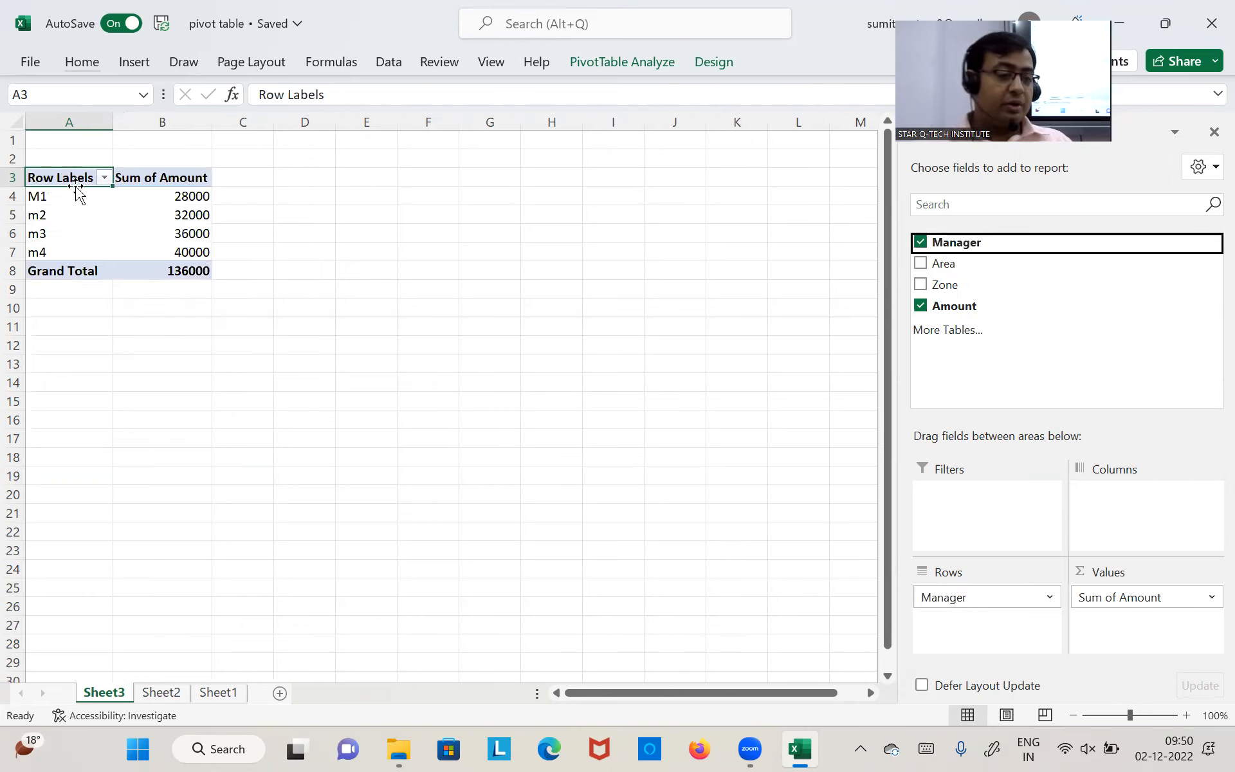
Compare the source data on Sheet2 with the summed amount per manager in the pivot table on Sheet3
click(164, 694)
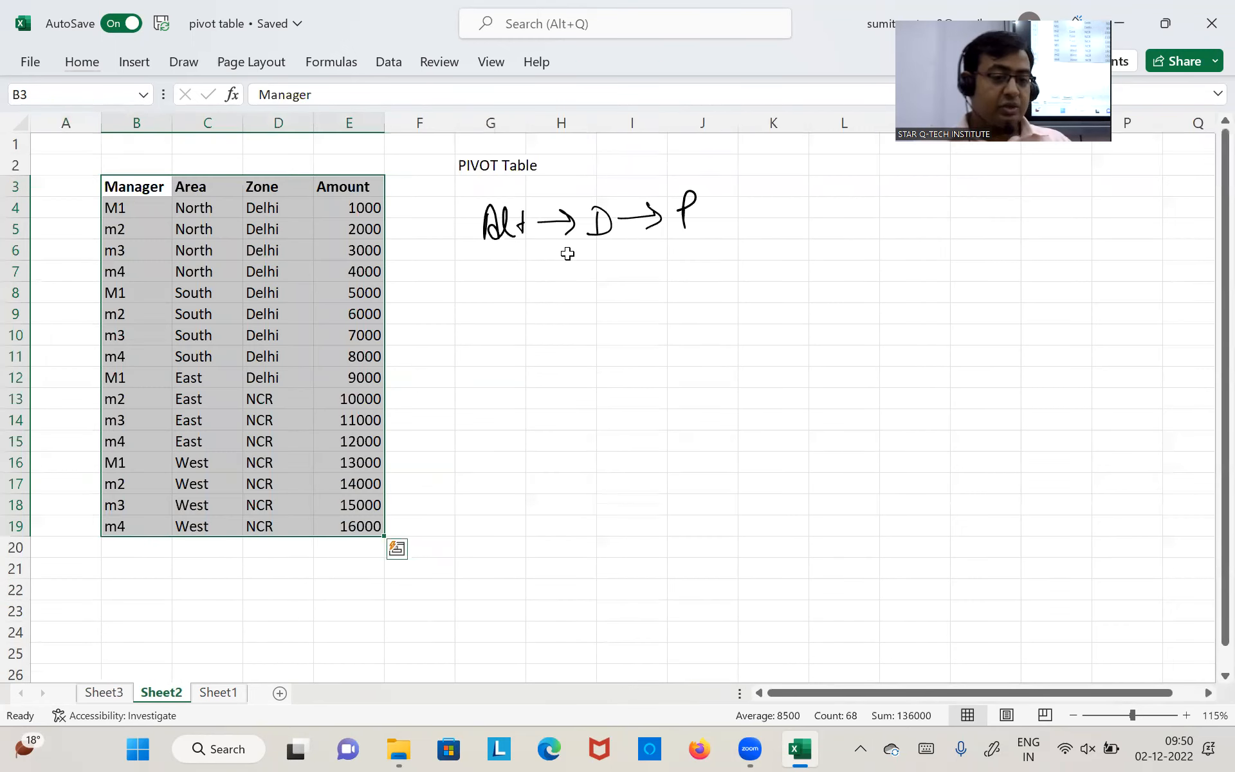
click(544, 341)
drag(129, 187, 366, 521)
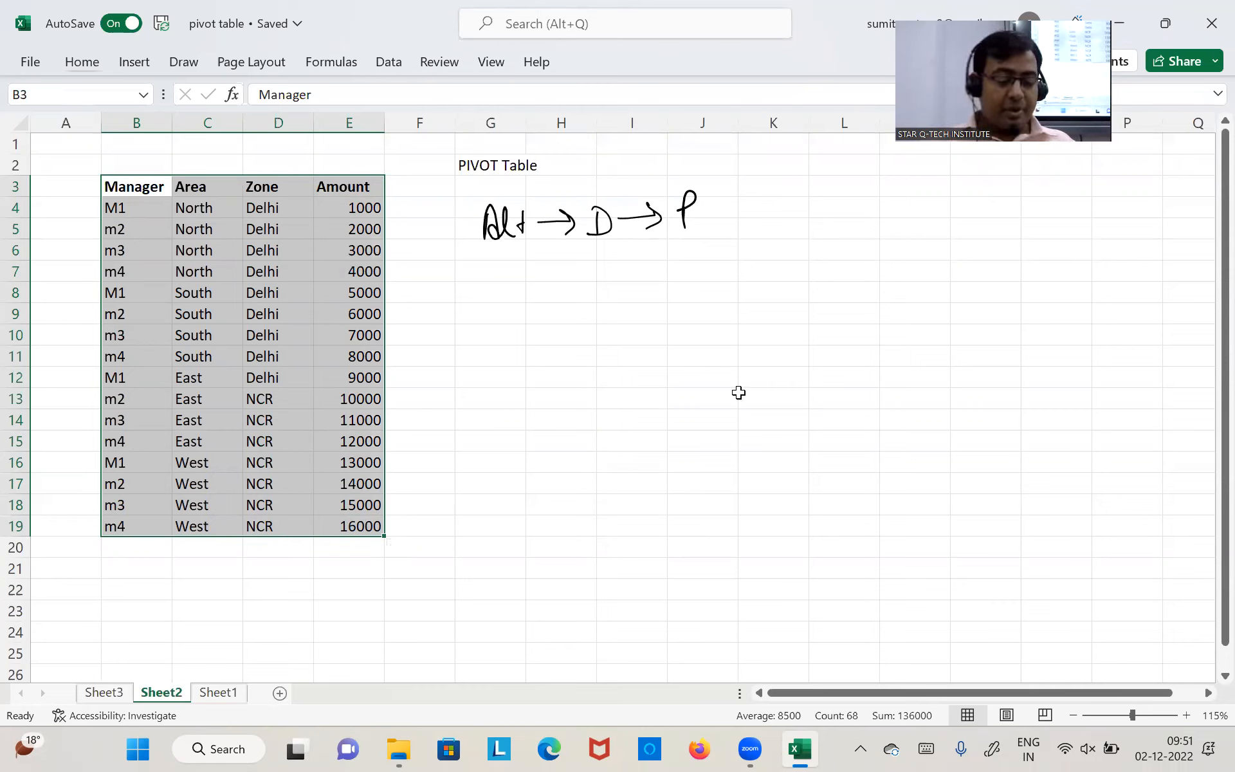
key(Down)
key(Right)
key(Right)
key(Right)
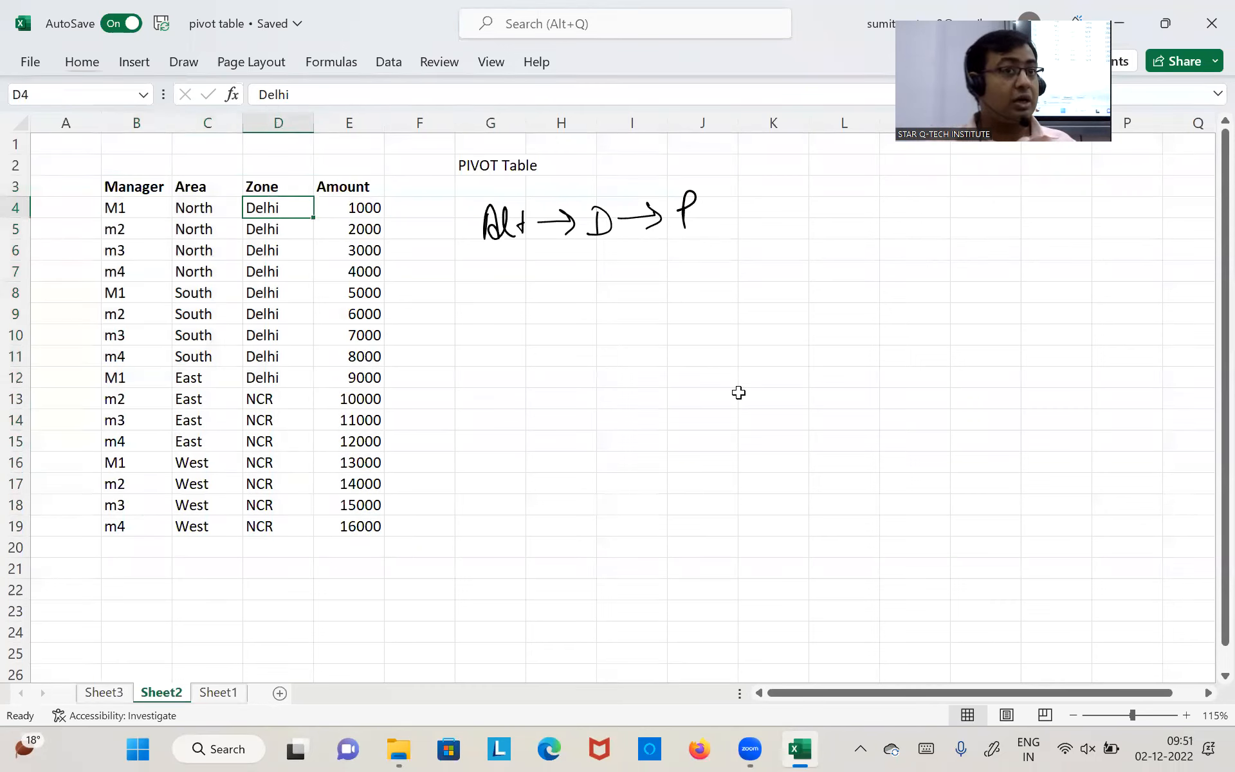
key(ctrl+Page_Up)
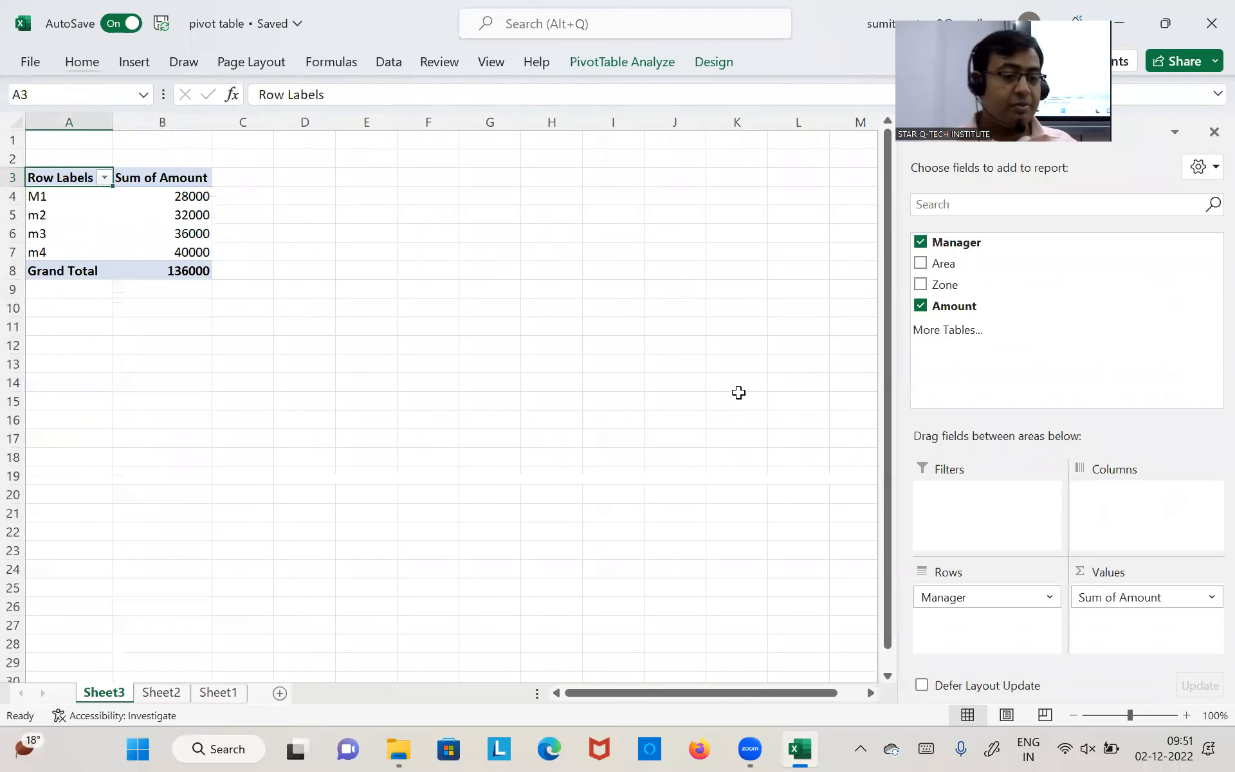
key(Down)
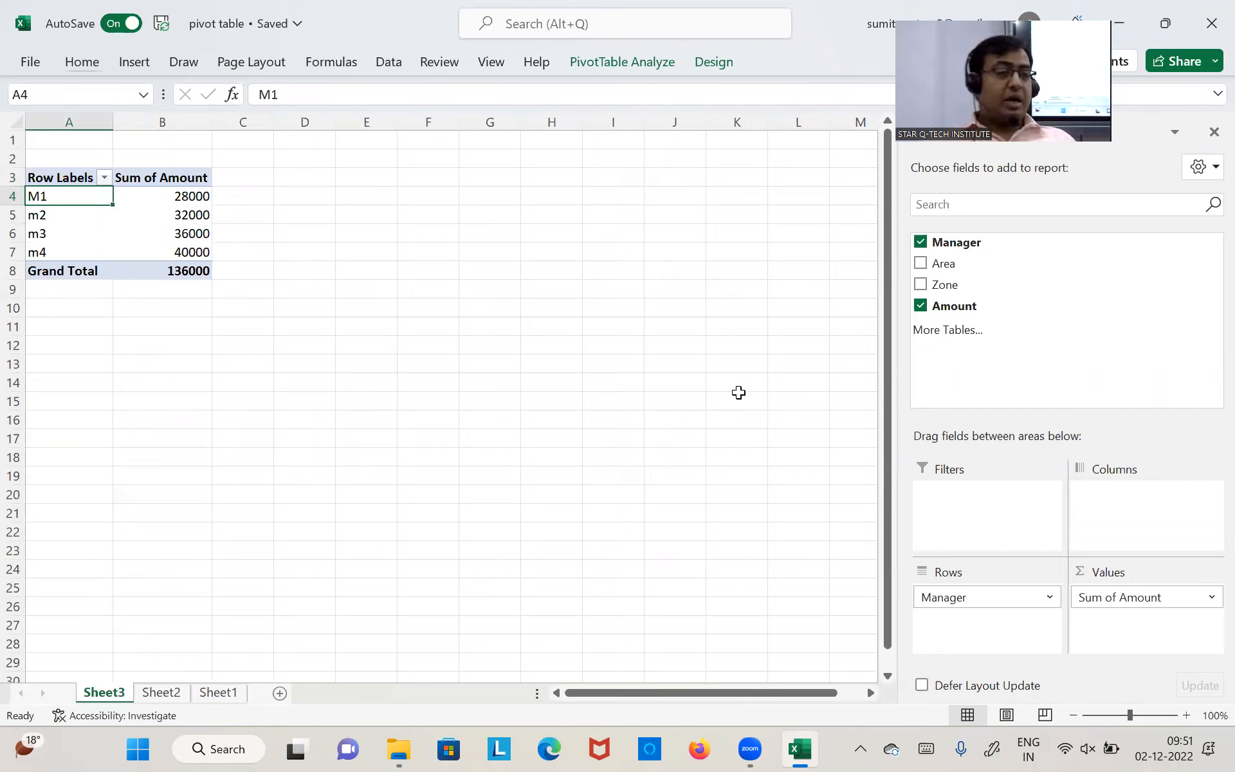
key(Right)
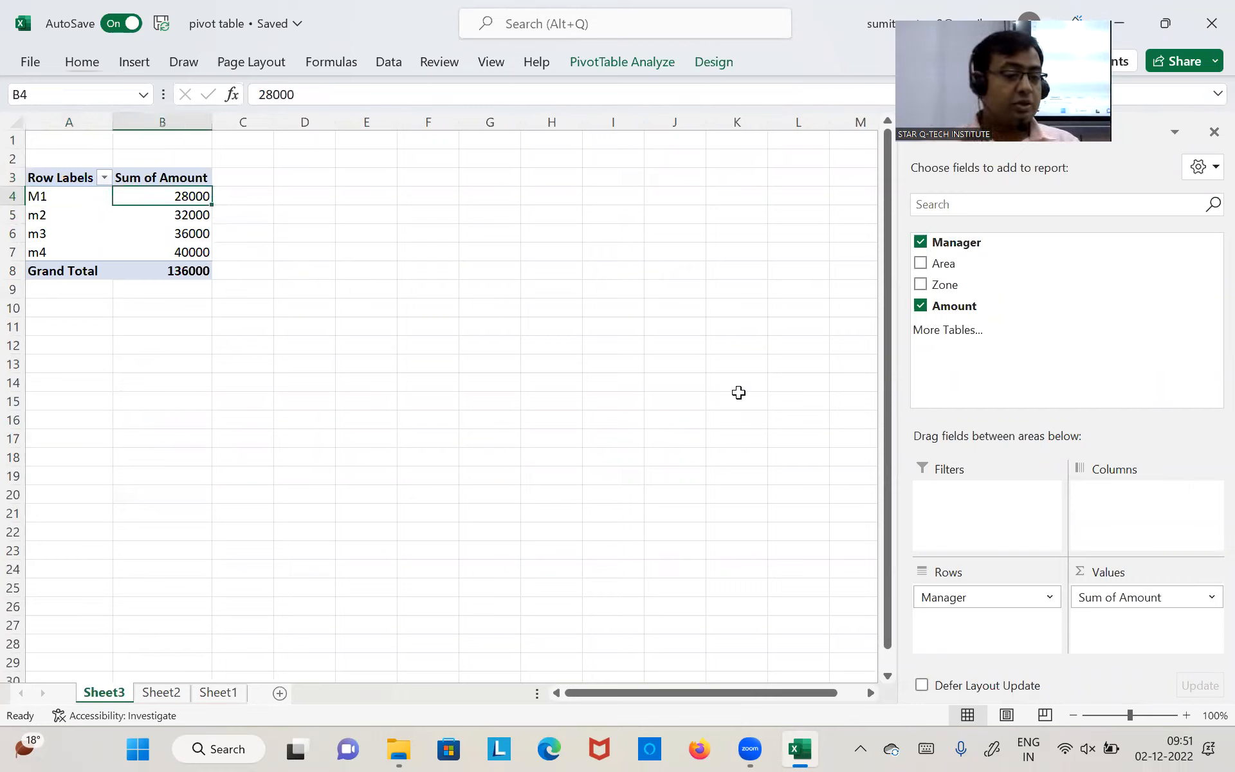
key(Down)
key(Down)
key(Down)
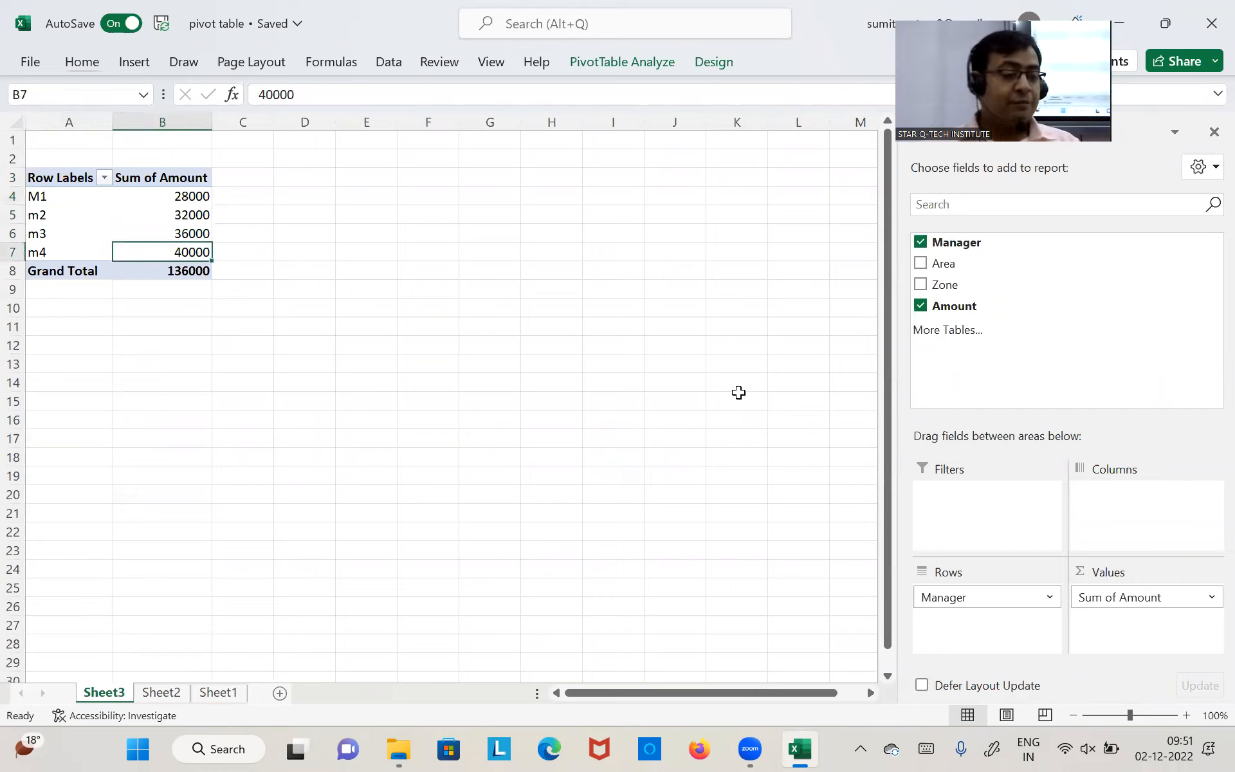
key(Up)
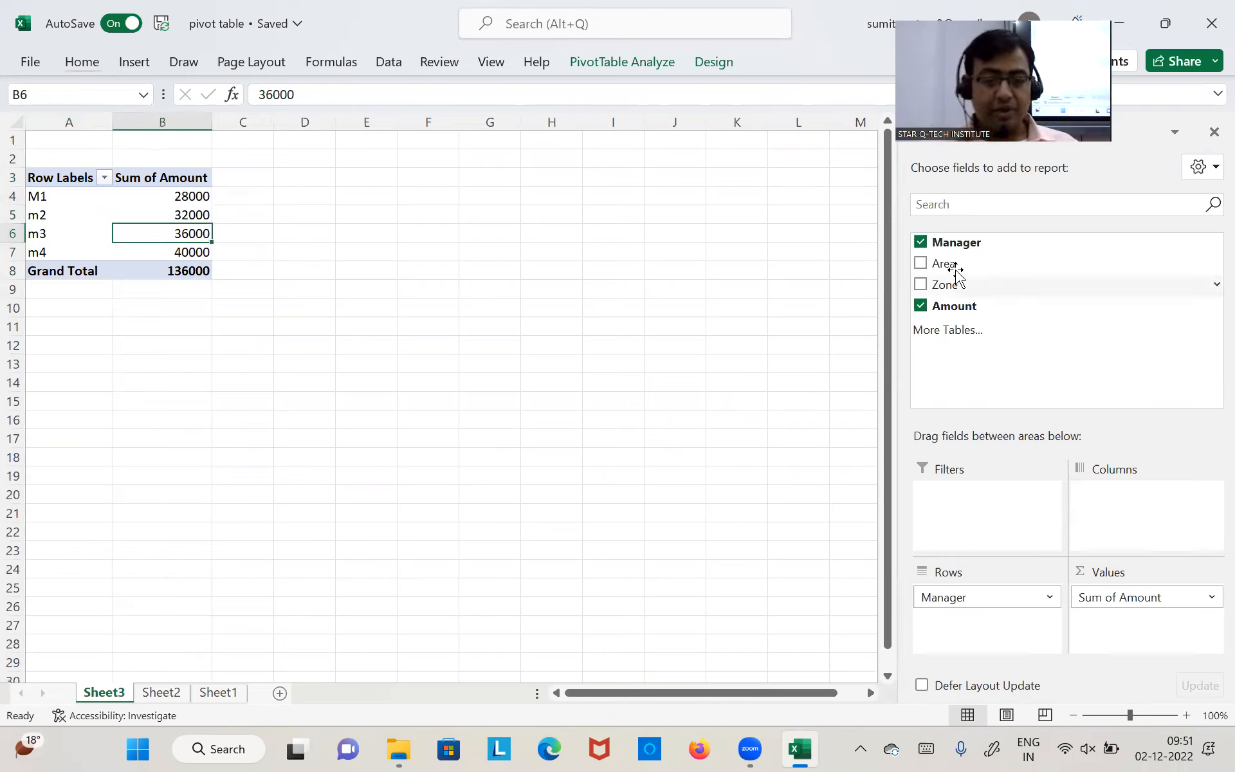
Add the Area field to the pivot table's columns and check the M1 row and the area headings
drag(934, 267, 1129, 520)
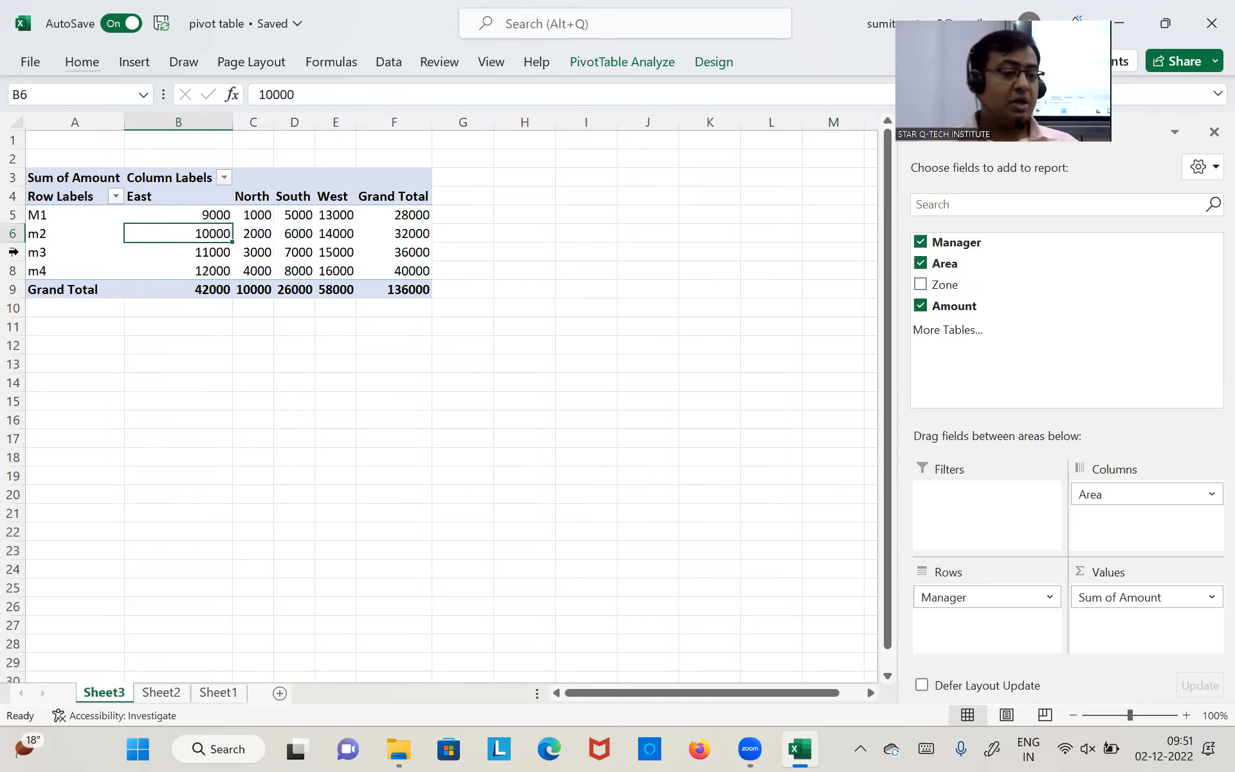
click(39, 215)
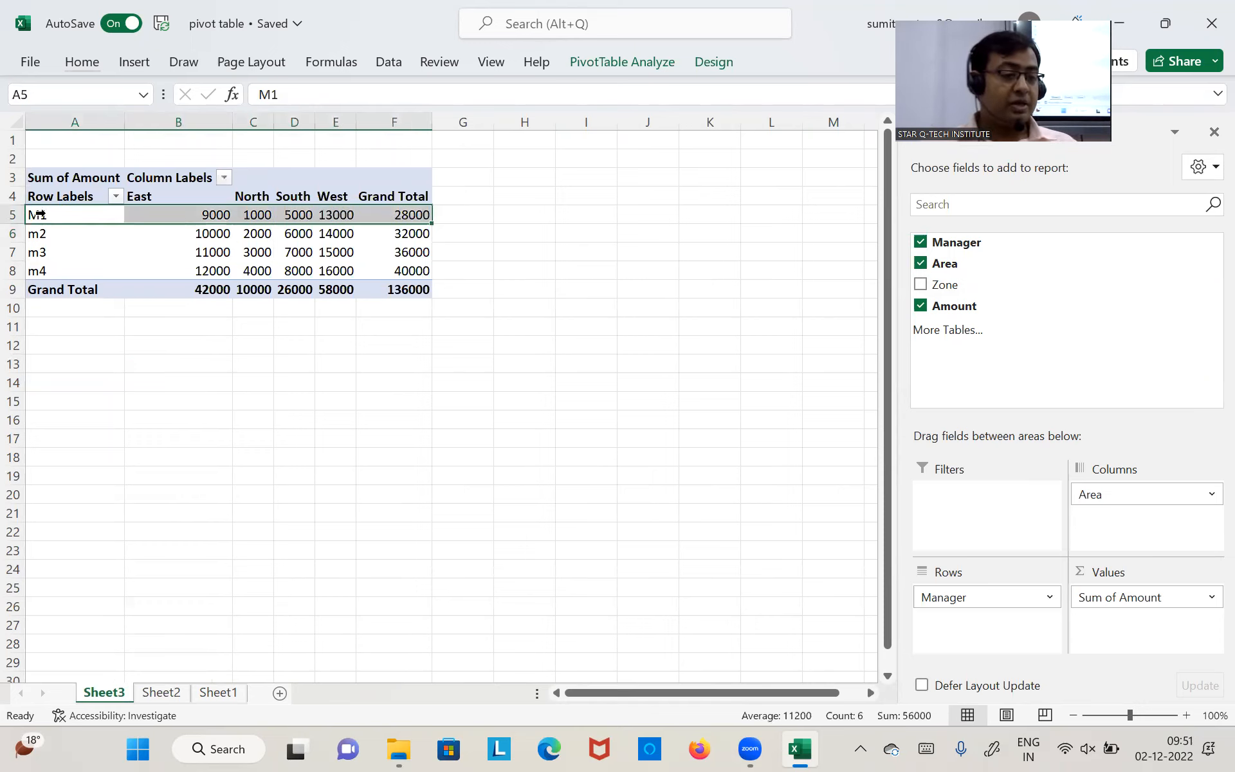
click(166, 197)
click(246, 198)
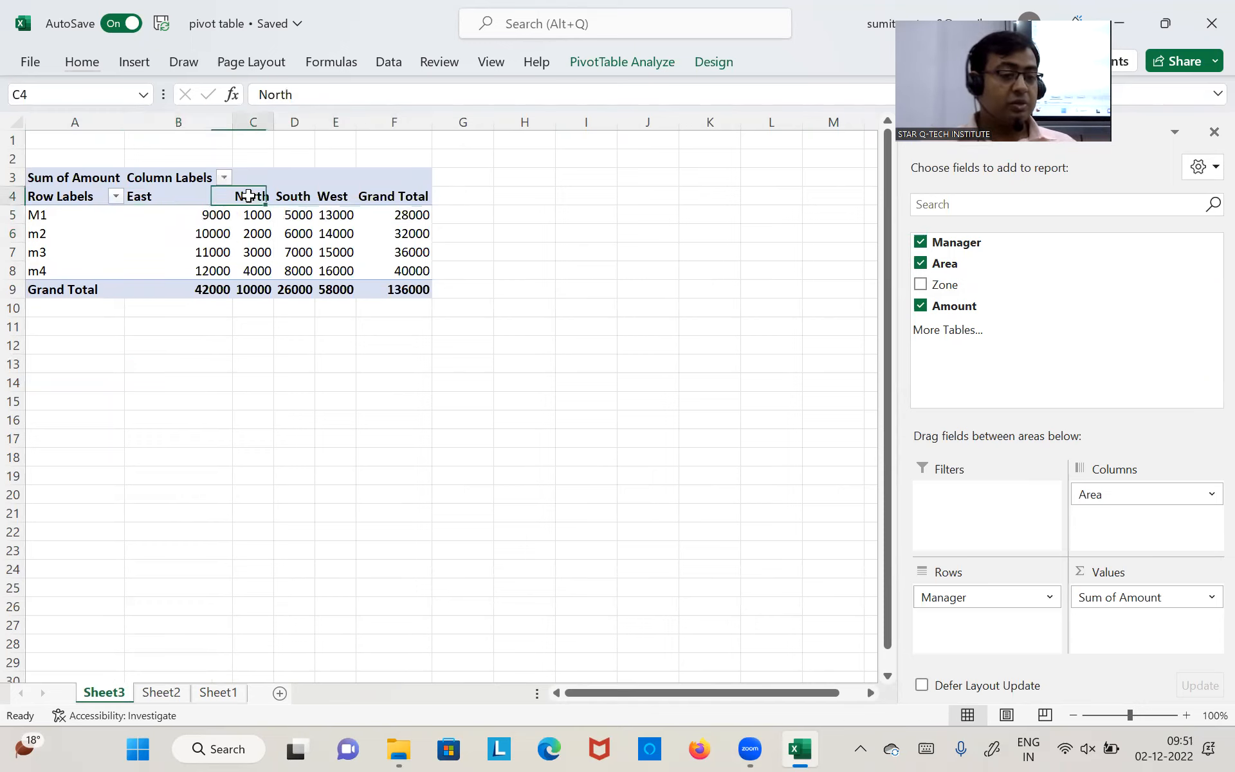
click(304, 197)
click(332, 195)
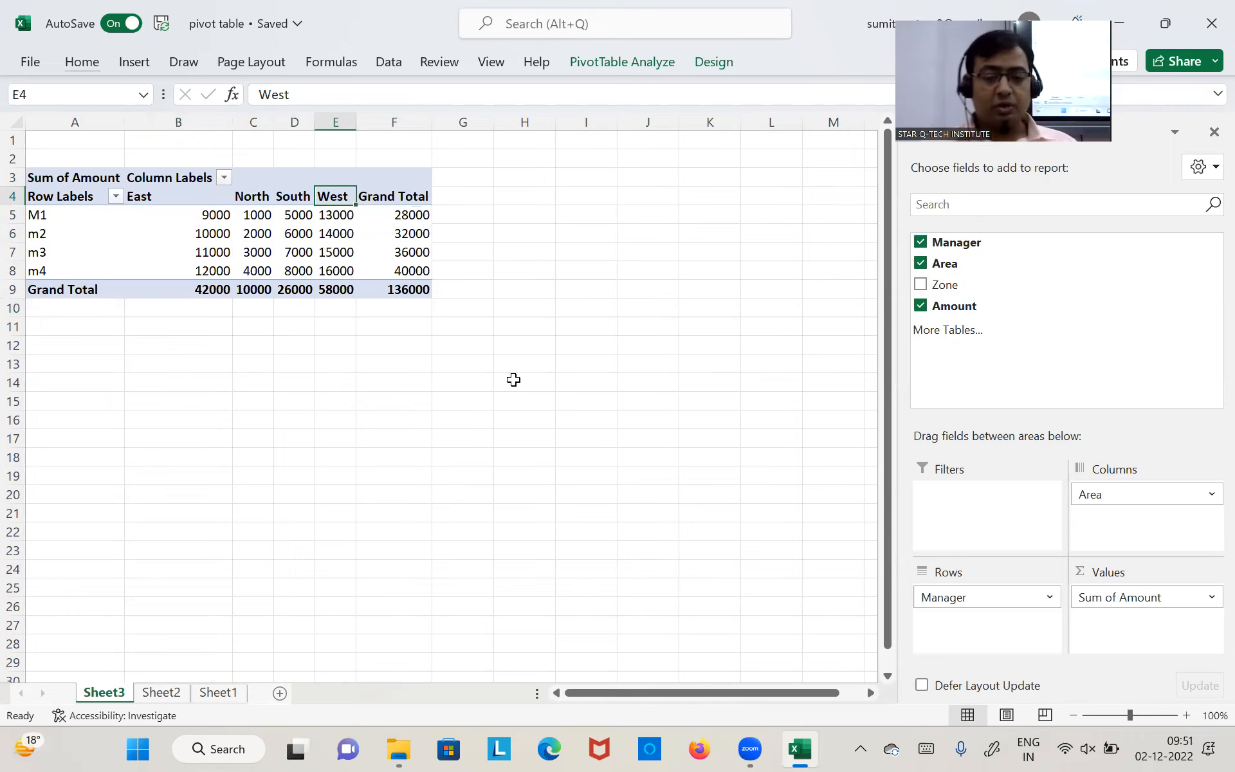
Swap the pivot table's fields so Area forms the rows and Manager the columns, and select the four area labels
mouse_move(1133, 496)
mouse_down()
mouse_move(1045, 621)
mouse_move(979, 640)
mouse_move(1116, 539)
mouse_move(1119, 499)
mouse_up()
drag(59, 213, 46, 271)
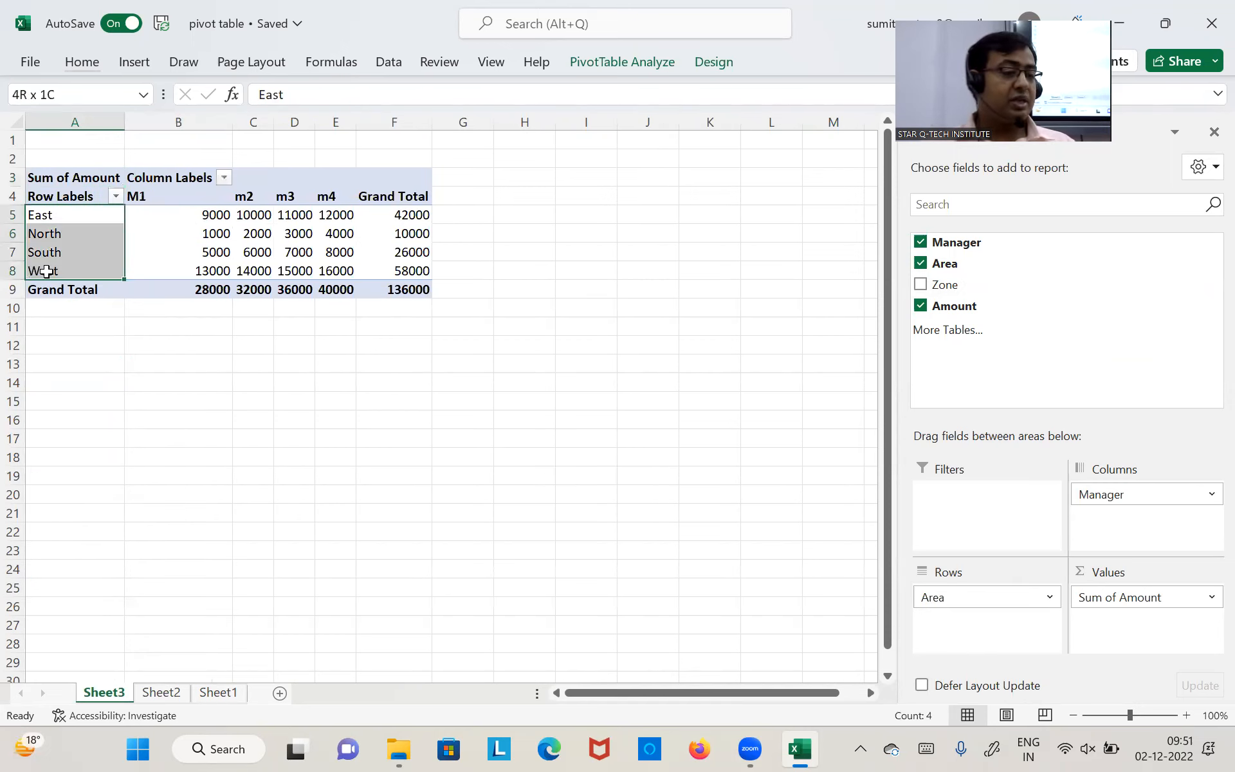
Check the East row's label and its amounts for managers M1 and m2 in the pivot table
click(56, 215)
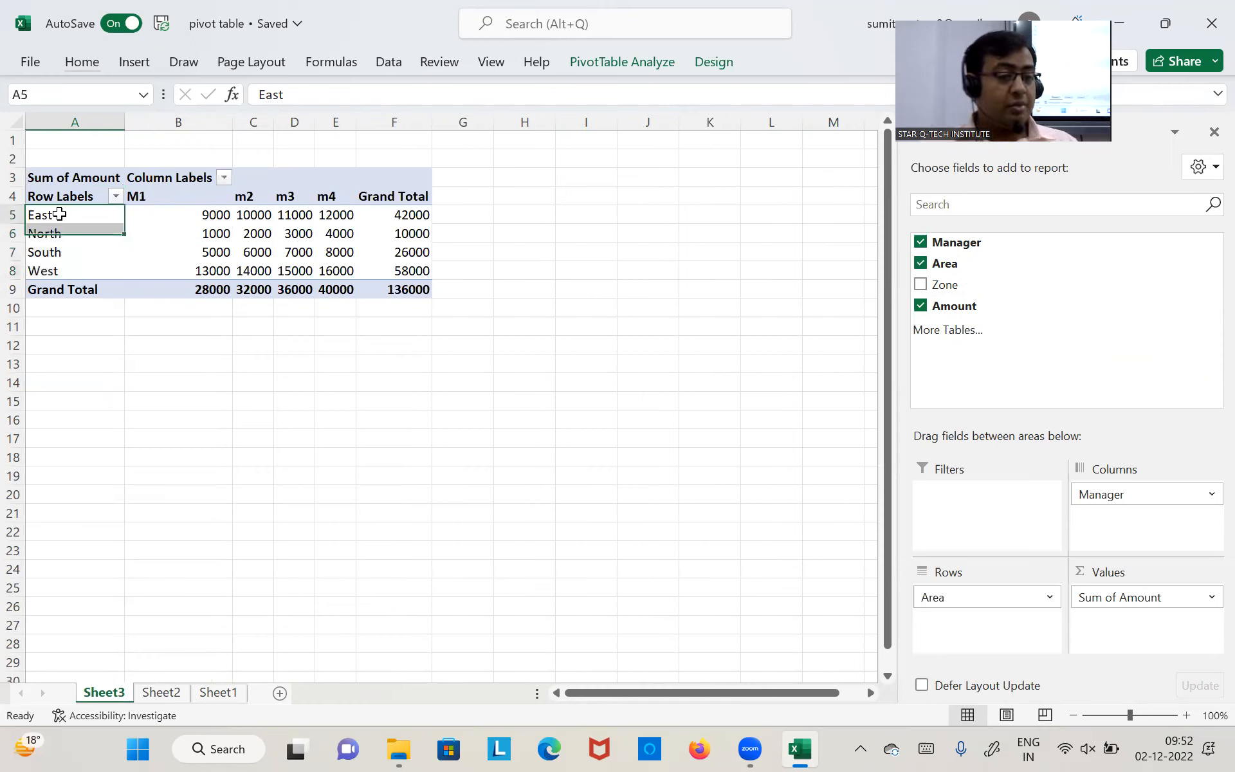
click(147, 214)
click(269, 214)
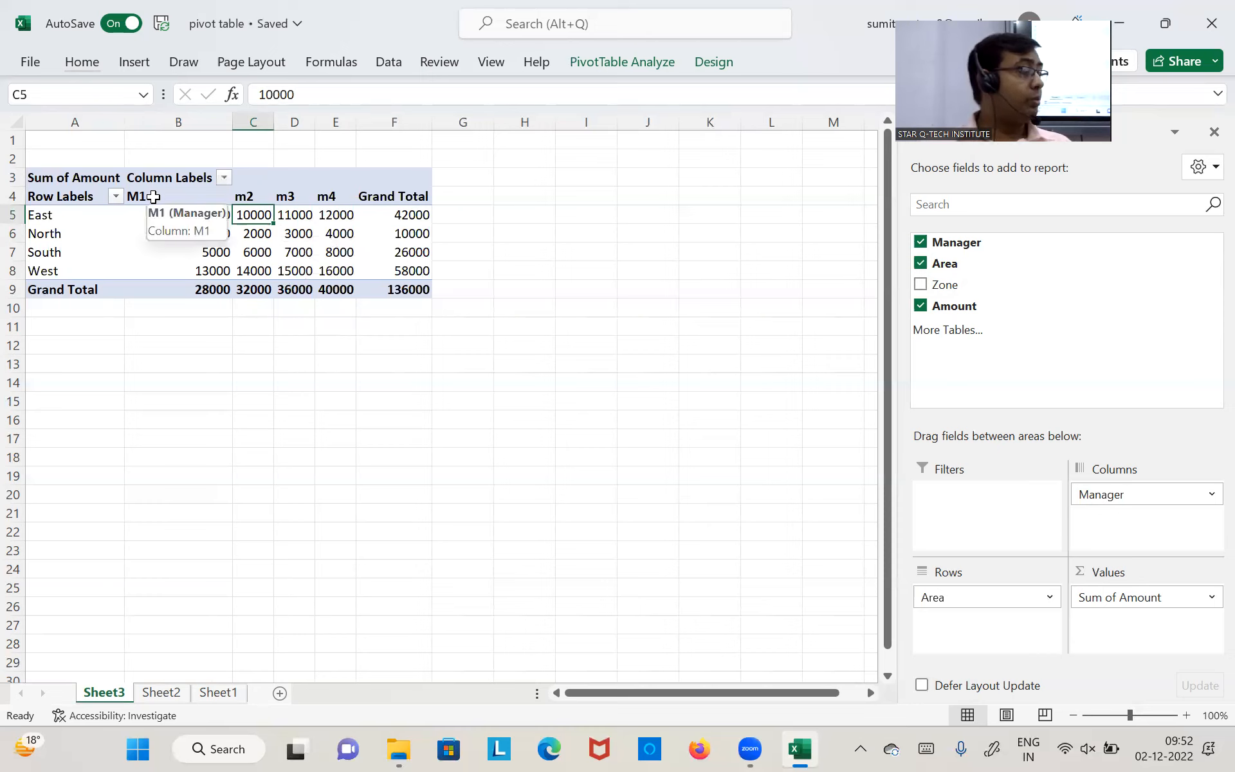
Add Zone as the pivot table's report filter and filter the report to Delhi
drag(944, 285, 978, 508)
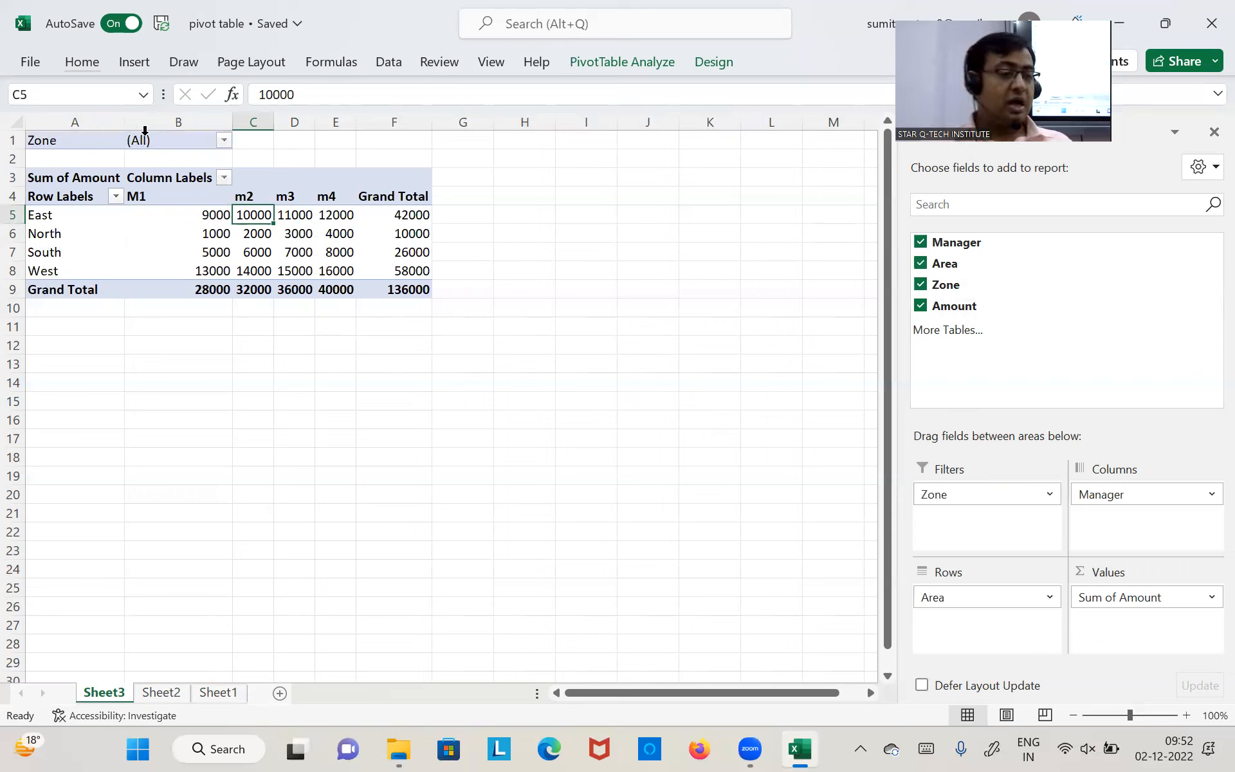
click(224, 141)
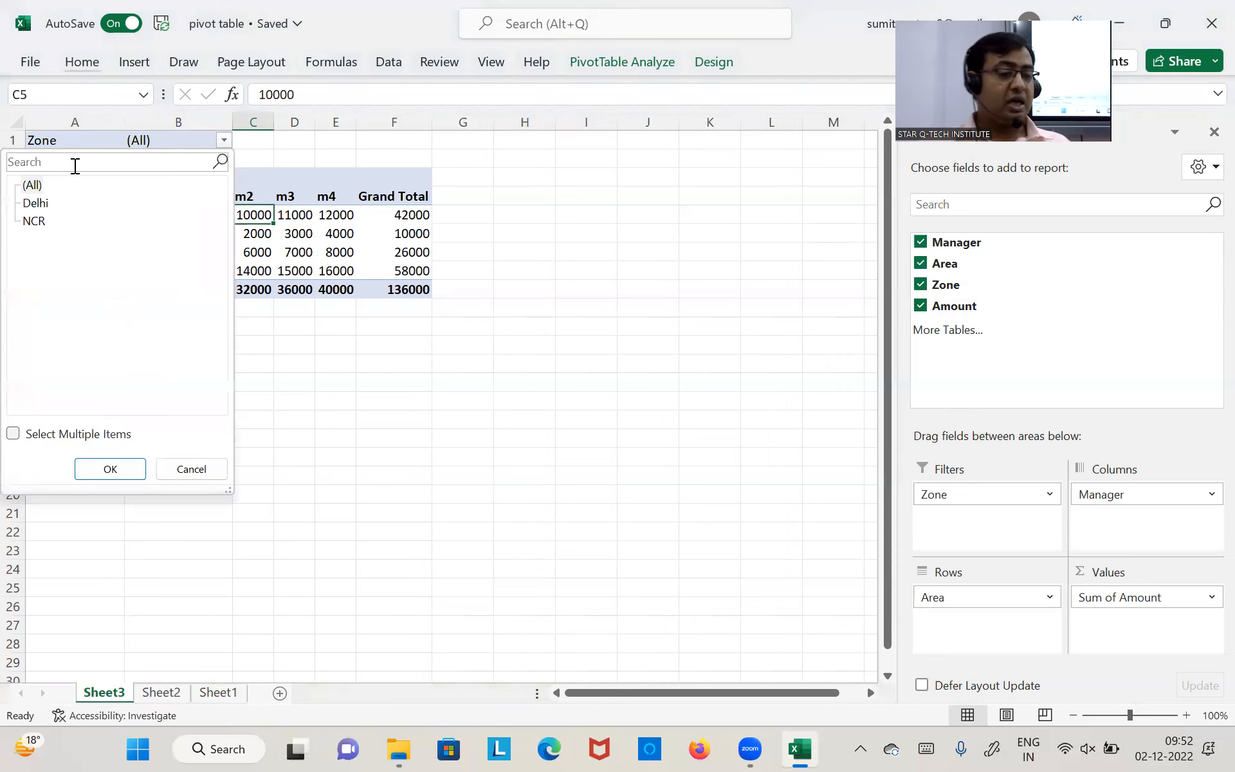
click(35, 204)
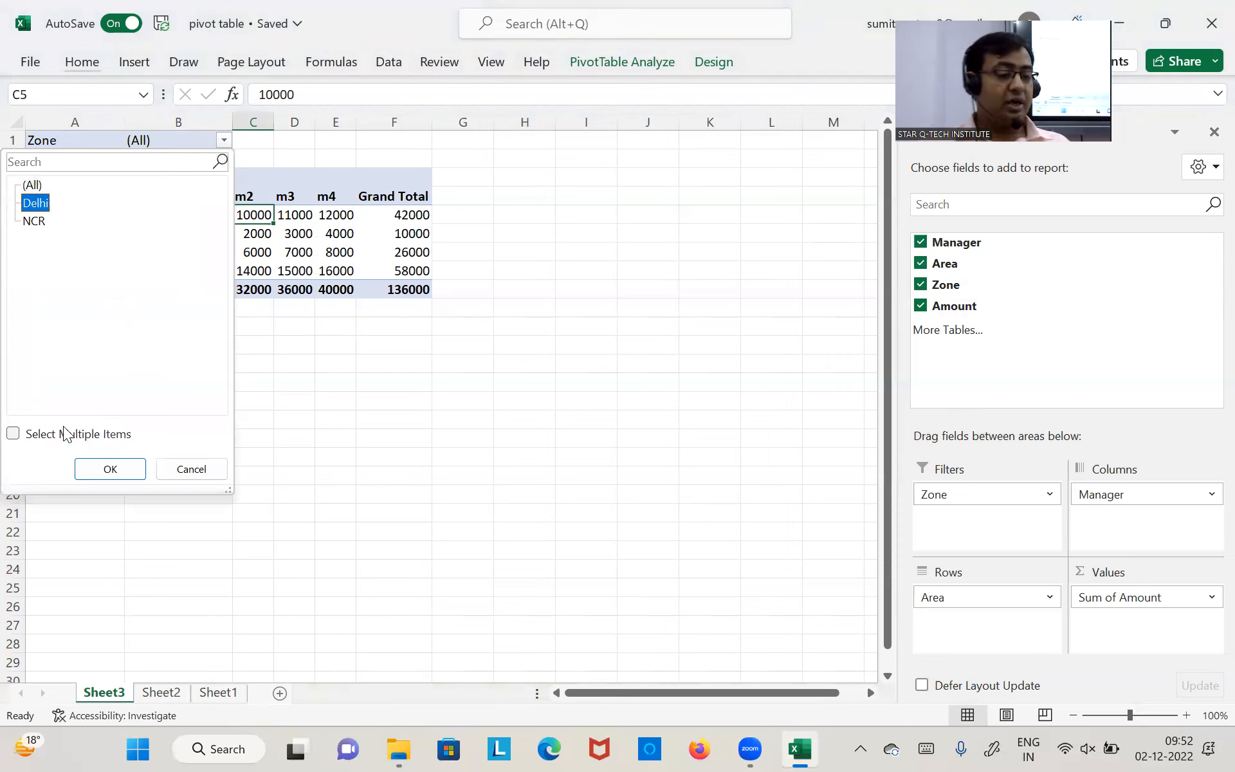
click(107, 468)
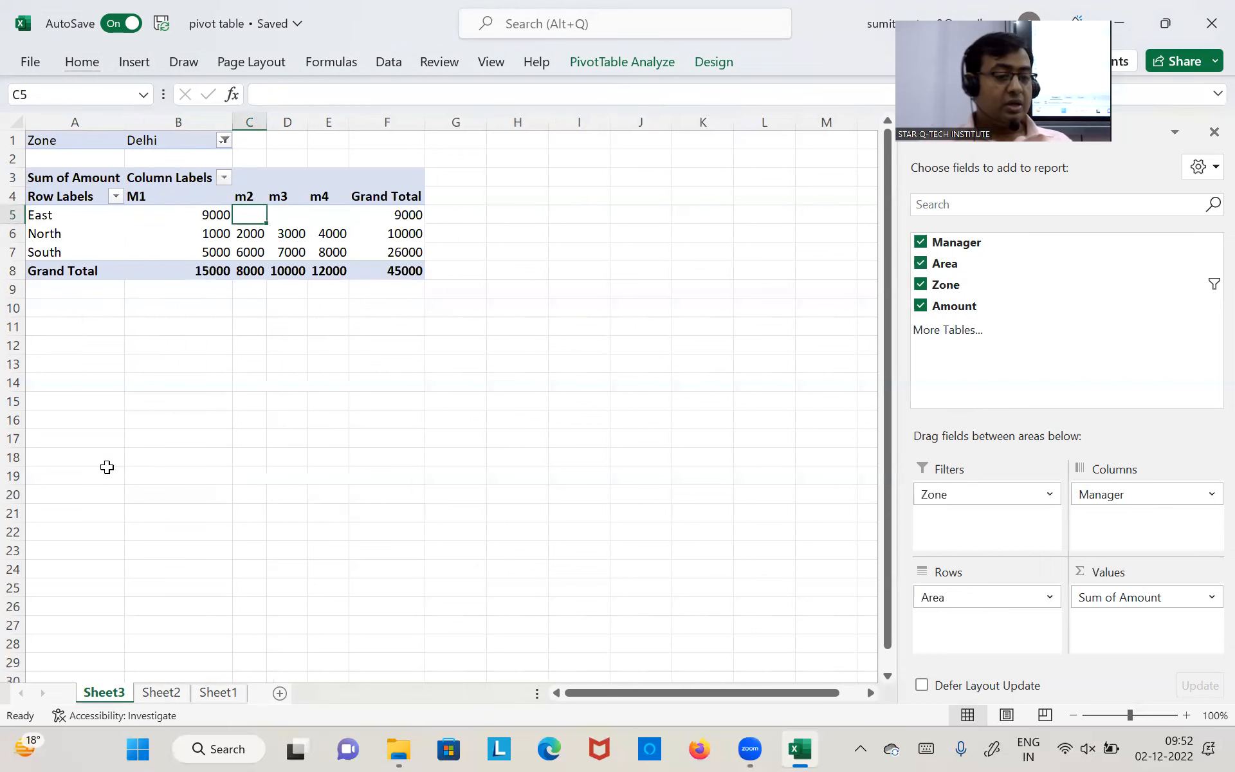
Examine the Delhi-filtered pivot table, comparing the East row's M1 amount with its m2, m3 and m4 cells
click(213, 315)
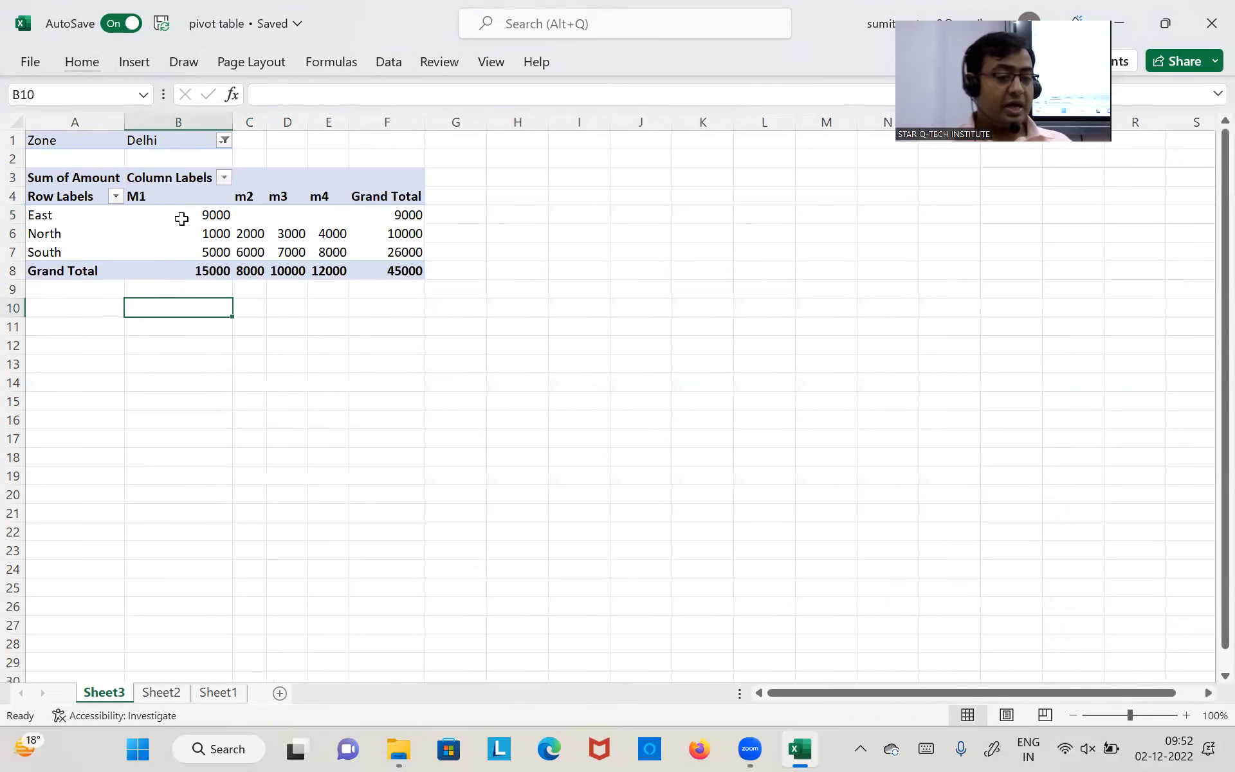
drag(187, 203, 391, 275)
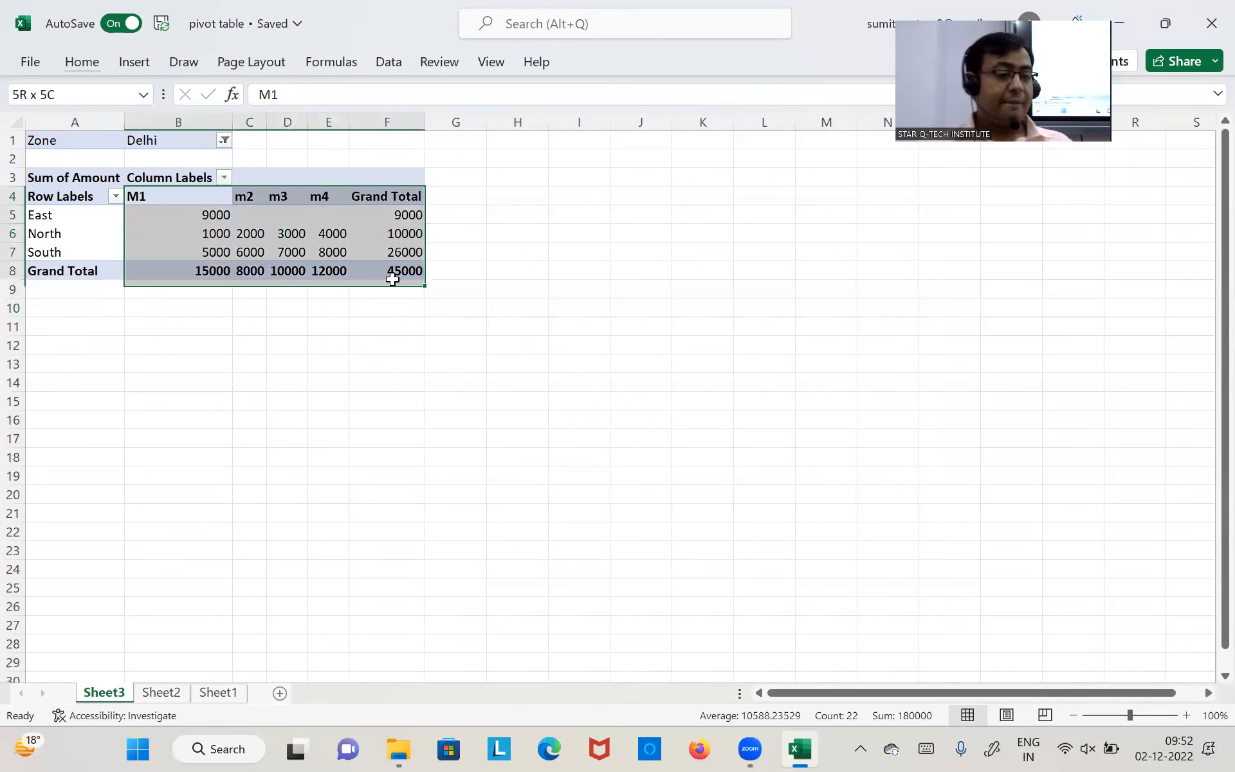
click(254, 211)
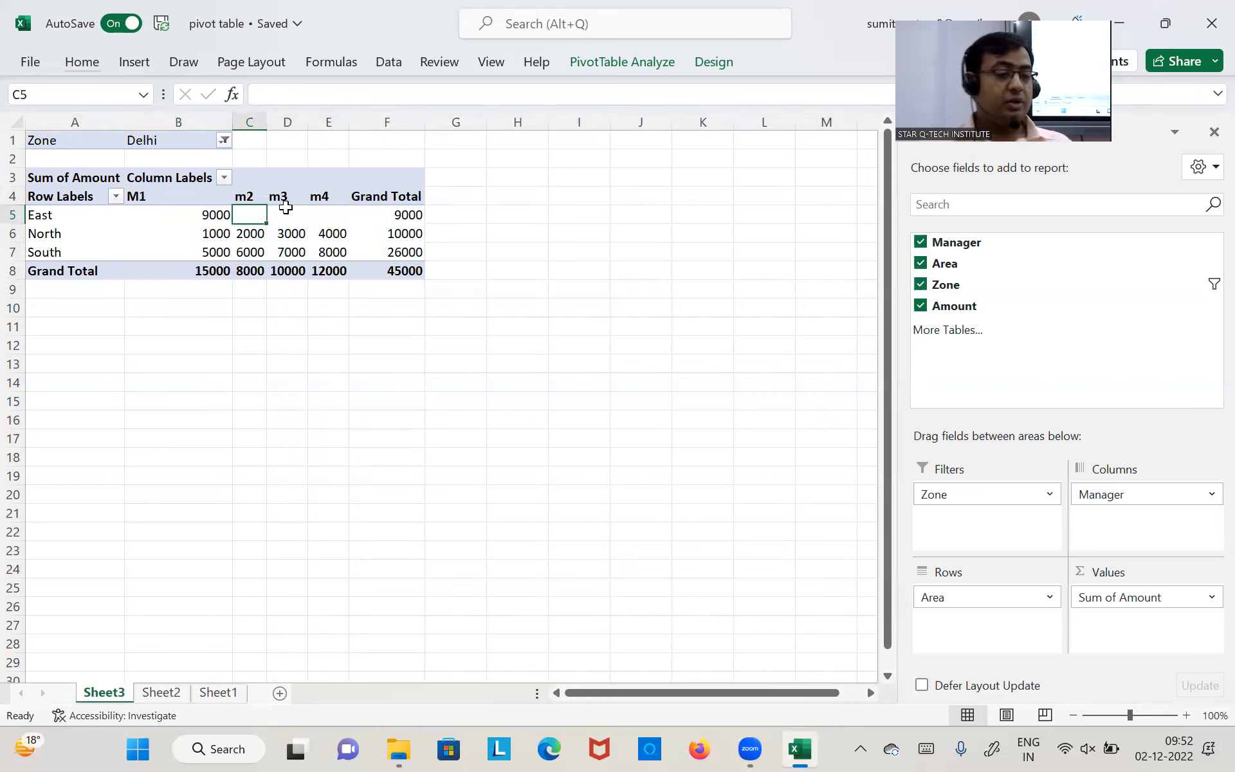
click(295, 197)
click(322, 196)
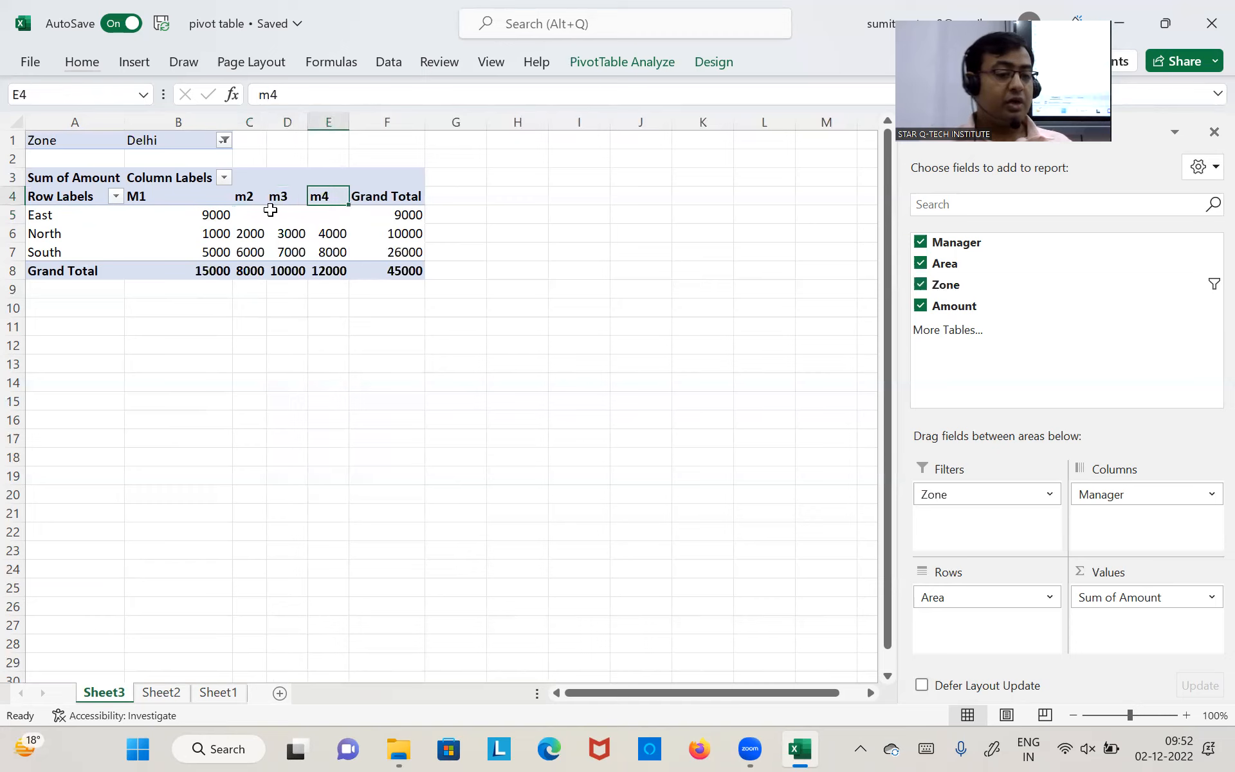
drag(254, 212, 312, 208)
click(184, 195)
click(180, 214)
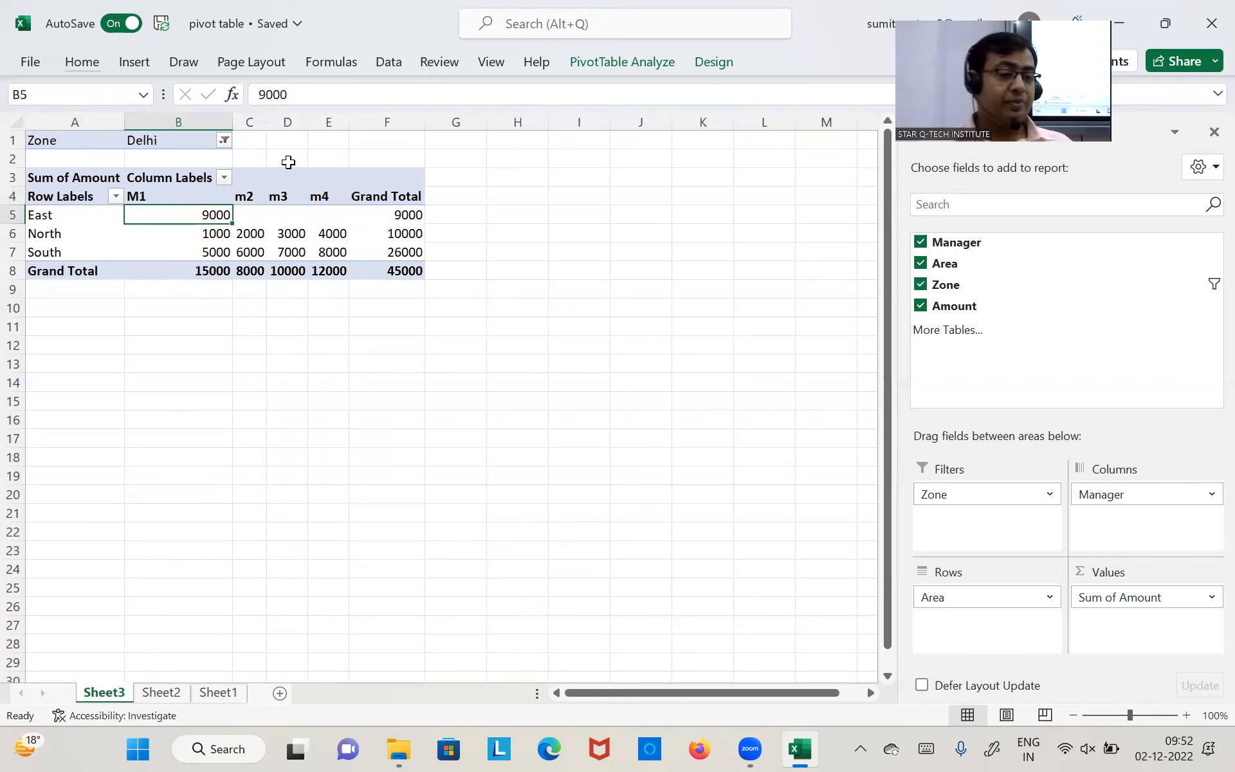
Switch the Zone filter to NCR and check the m2 column heading
click(224, 140)
click(33, 221)
click(104, 469)
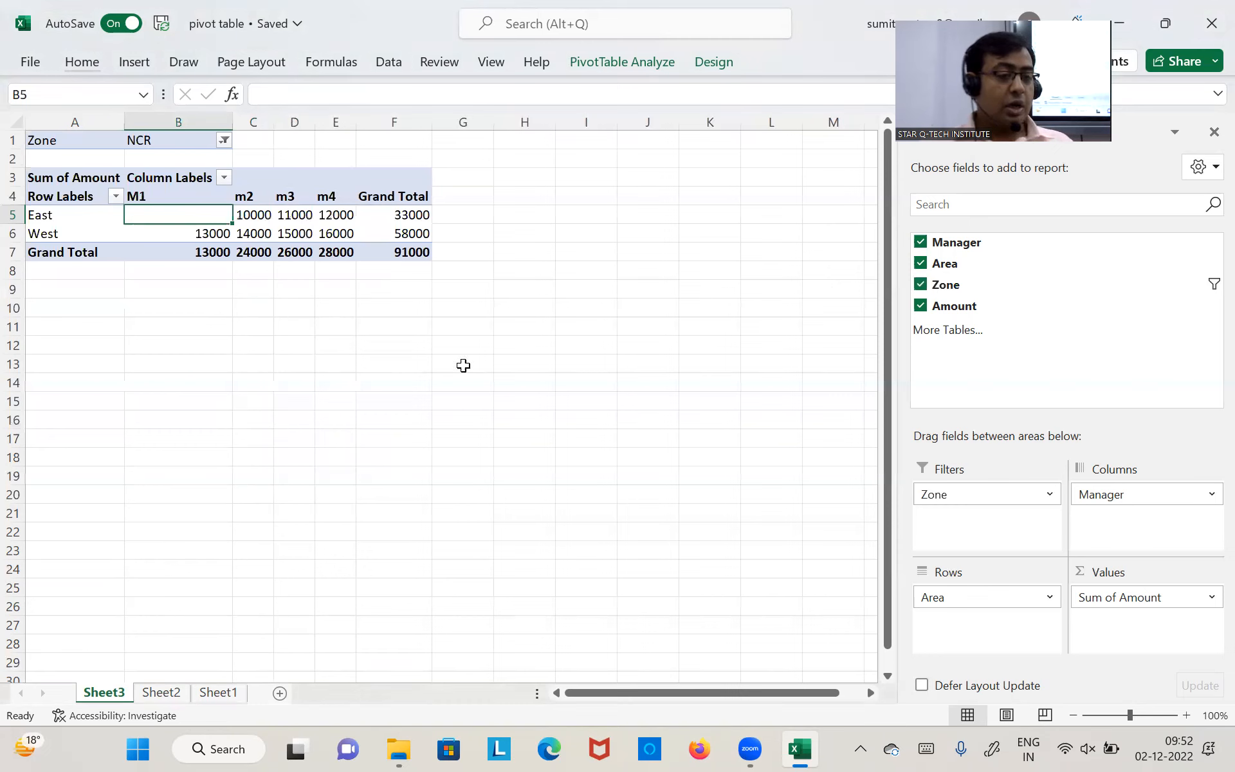
click(336, 301)
click(250, 197)
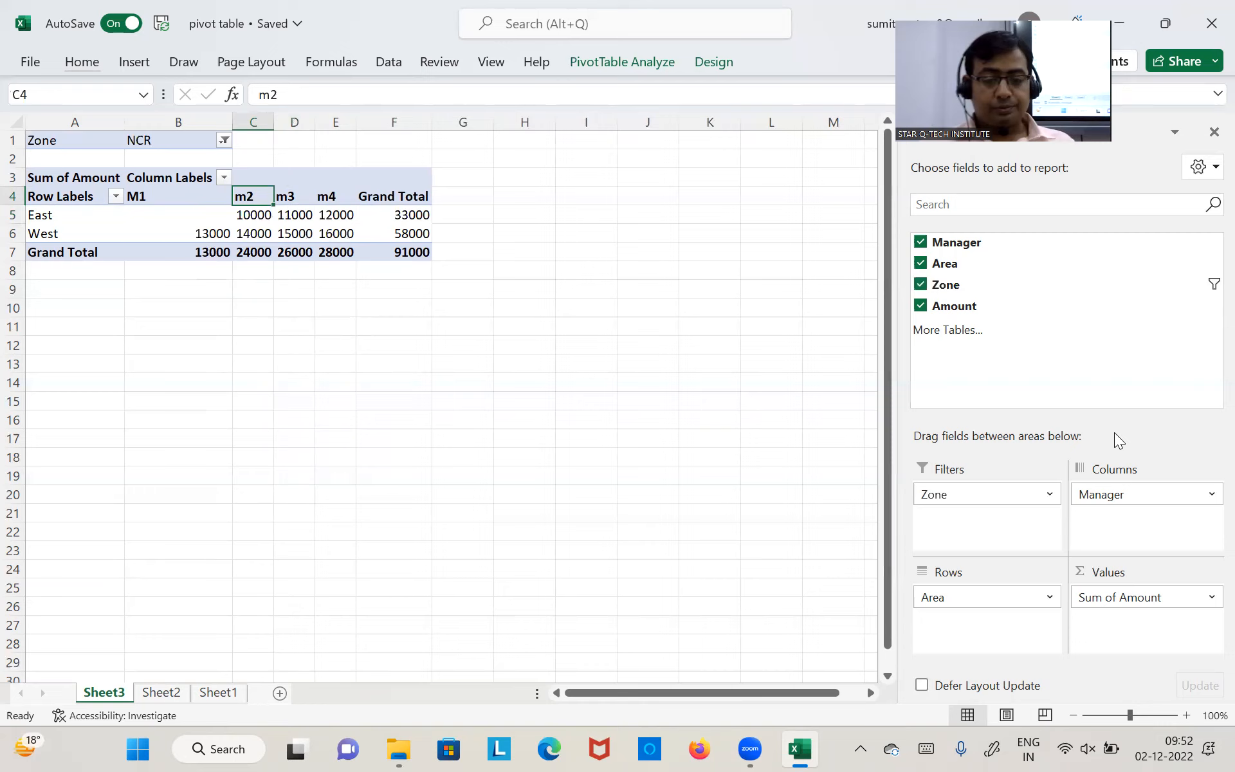
Move Manager below Area in the pivot rows and Zone into the columns, and check the East, Delhi and NCR headings
drag(1108, 498, 950, 629)
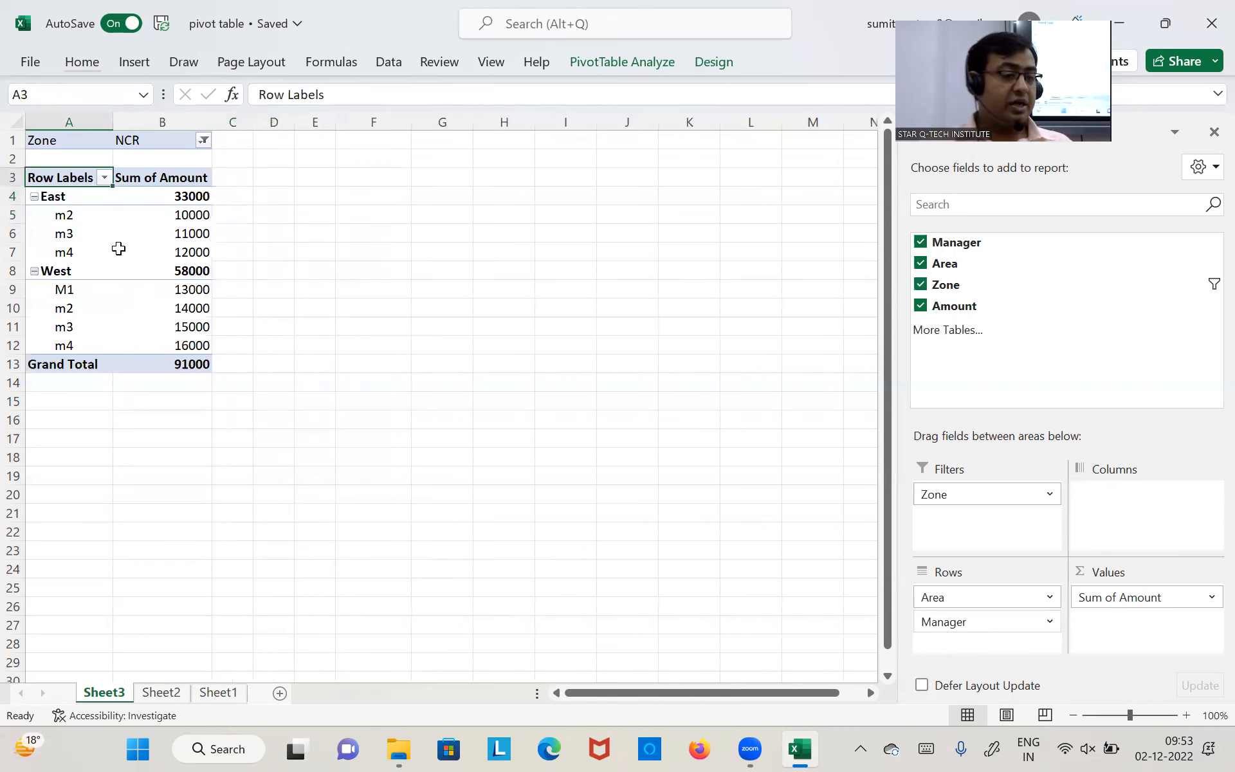
drag(949, 501, 1142, 492)
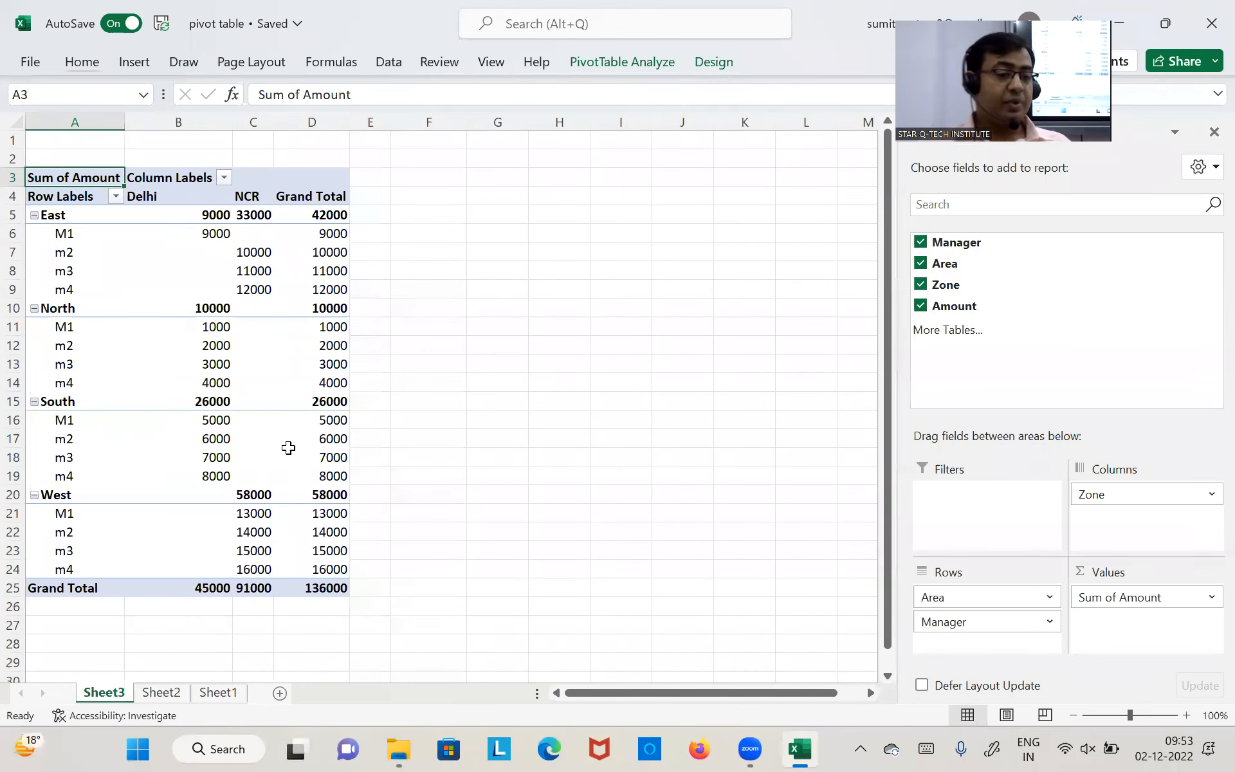
click(61, 218)
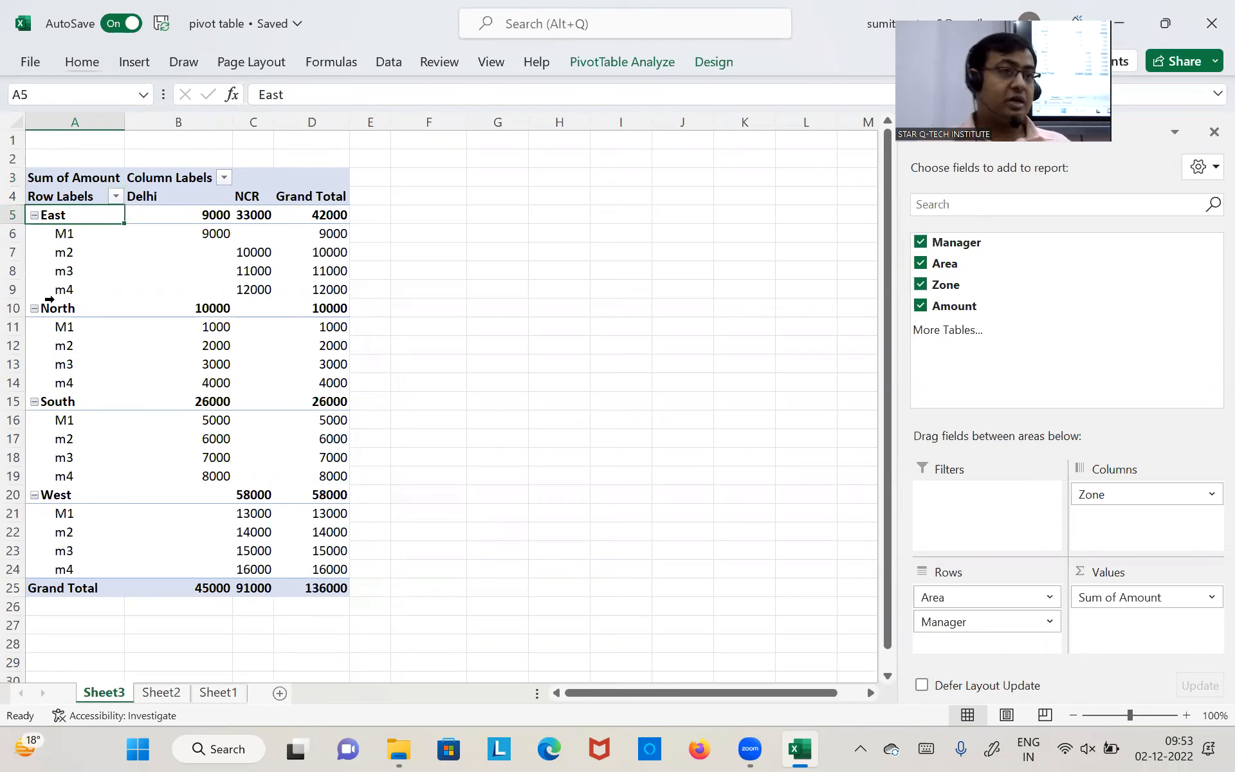
click(157, 197)
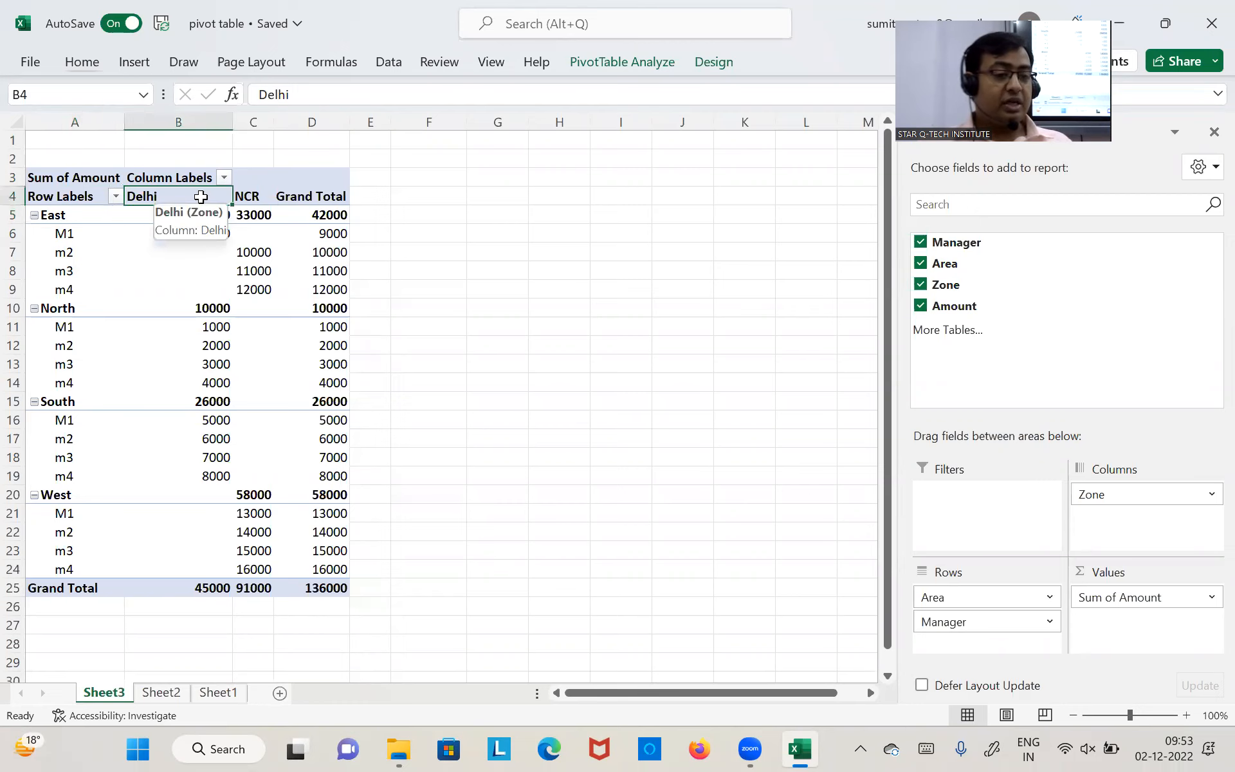
click(266, 197)
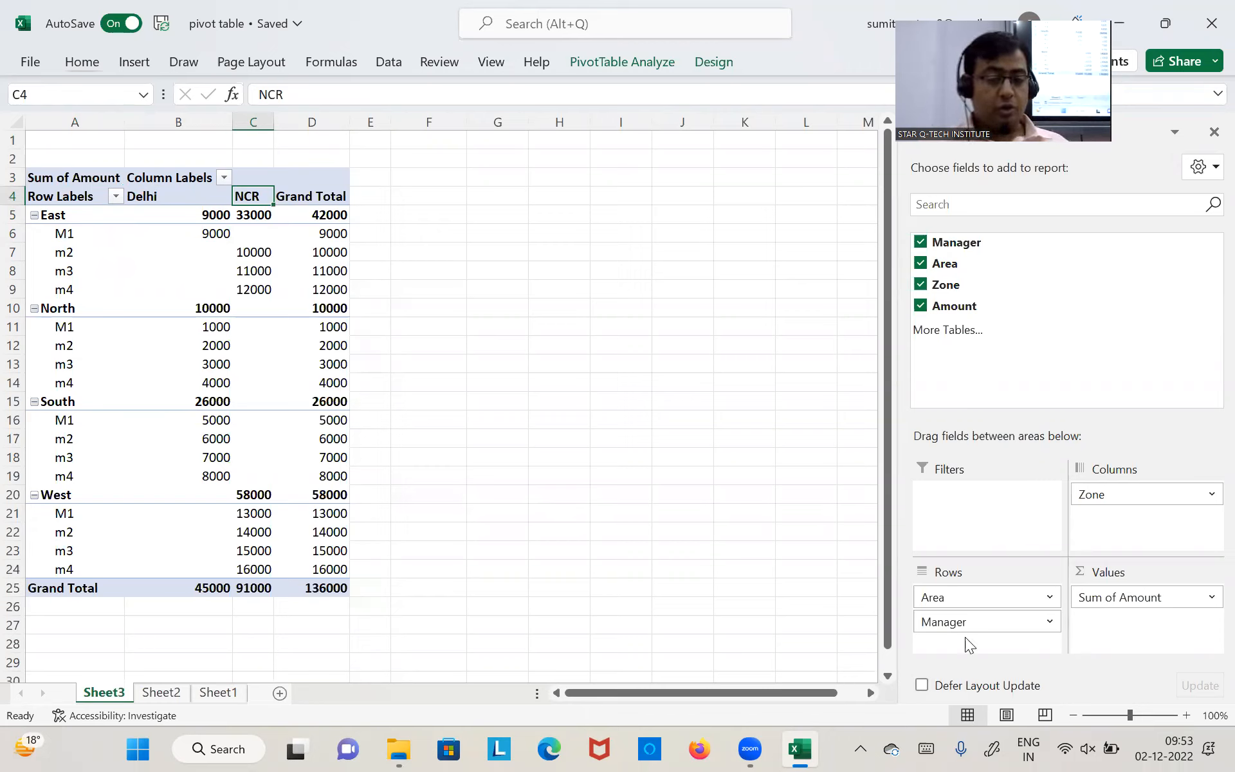
Reorder the row fields so Area is nested under Manager, and check the four areas listed under M1
drag(969, 597, 979, 640)
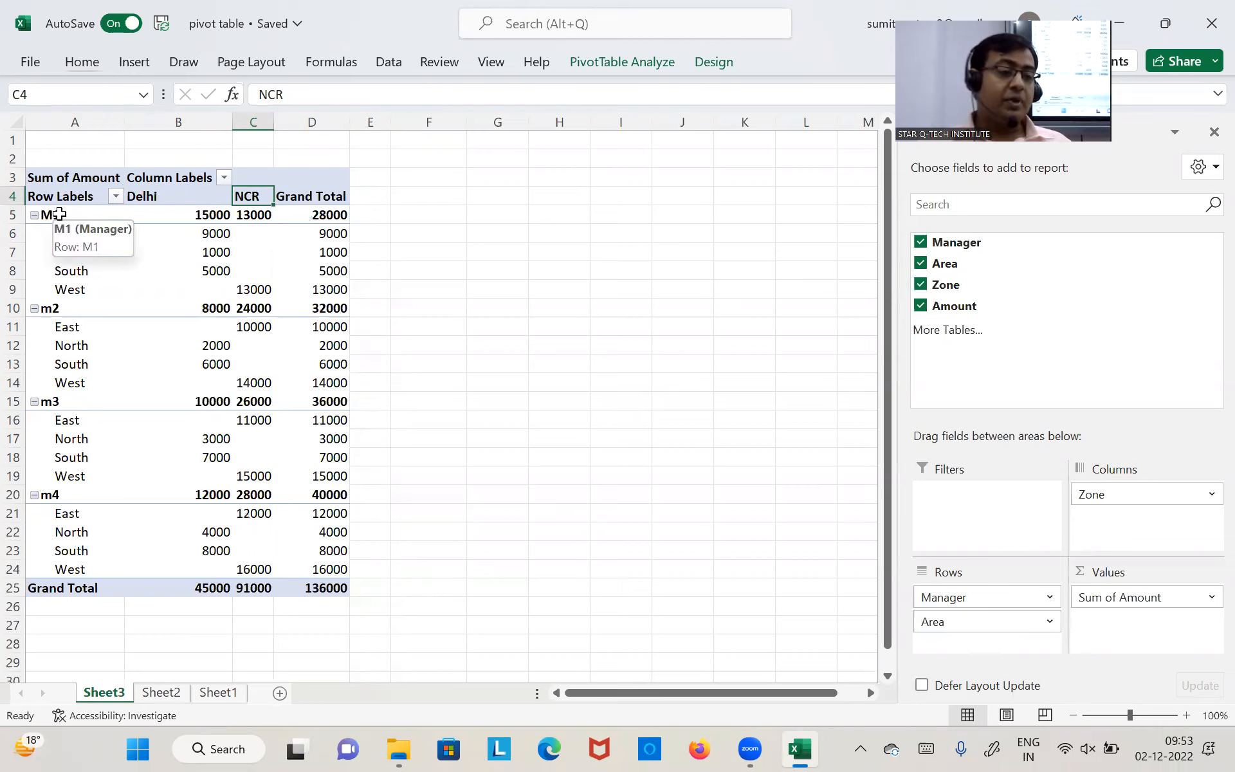
click(58, 215)
click(69, 234)
click(66, 252)
click(63, 271)
click(69, 296)
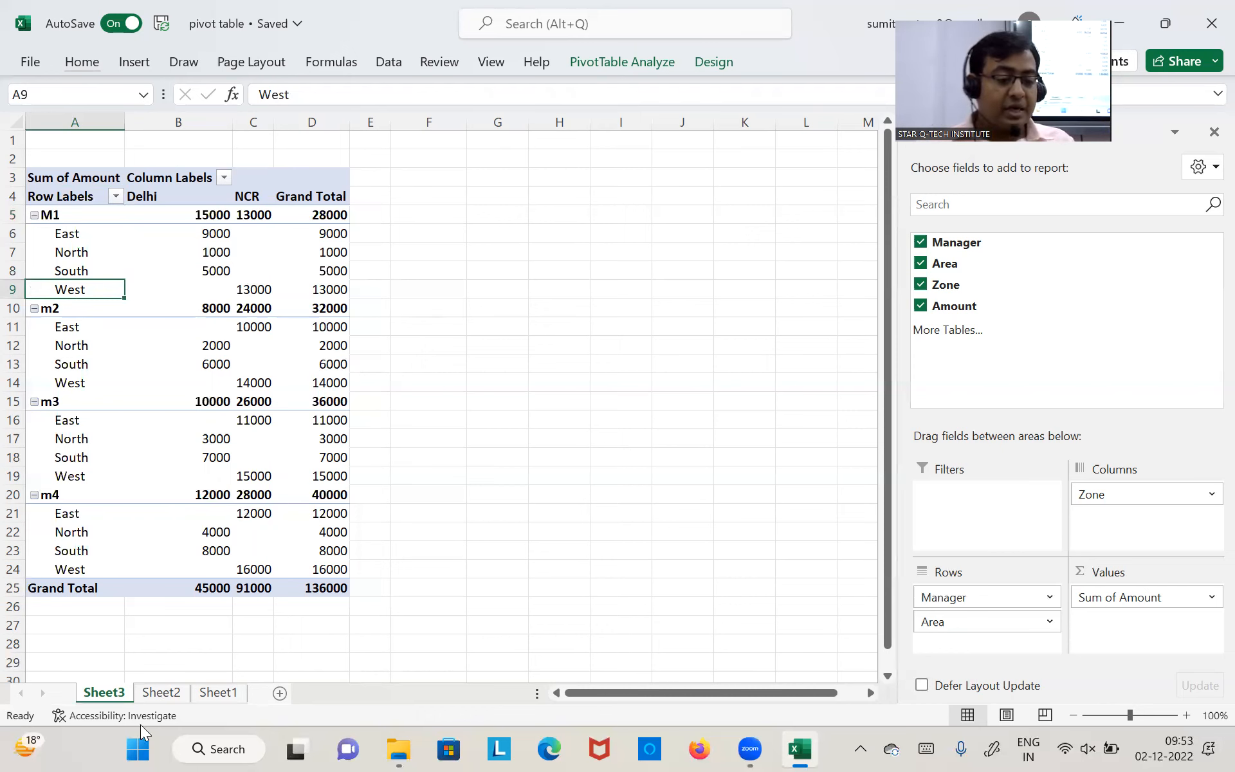
Go to Sheet2 and select the whole source data table, B3:E19, including its headers
click(159, 693)
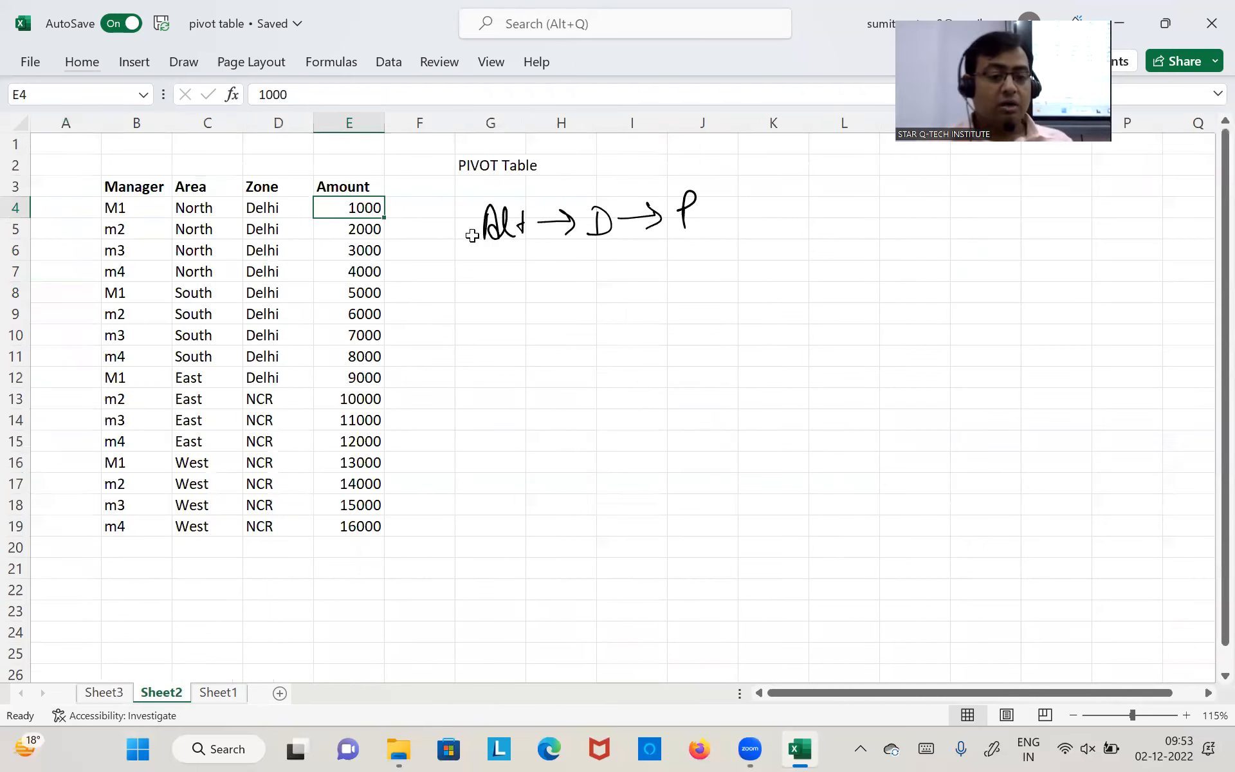
click(470, 187)
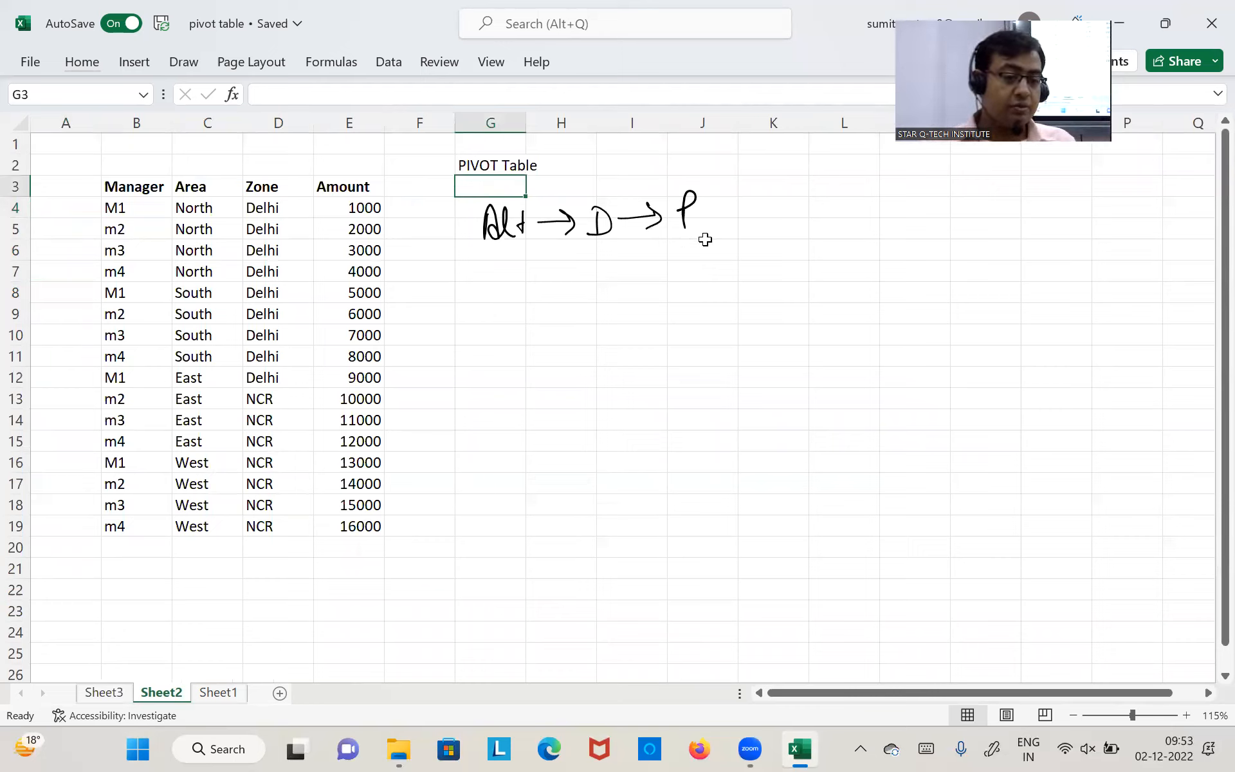
key(Left)
key(Left)
key(Left)
key(Left)
key(Left)
key(ctrl+a)
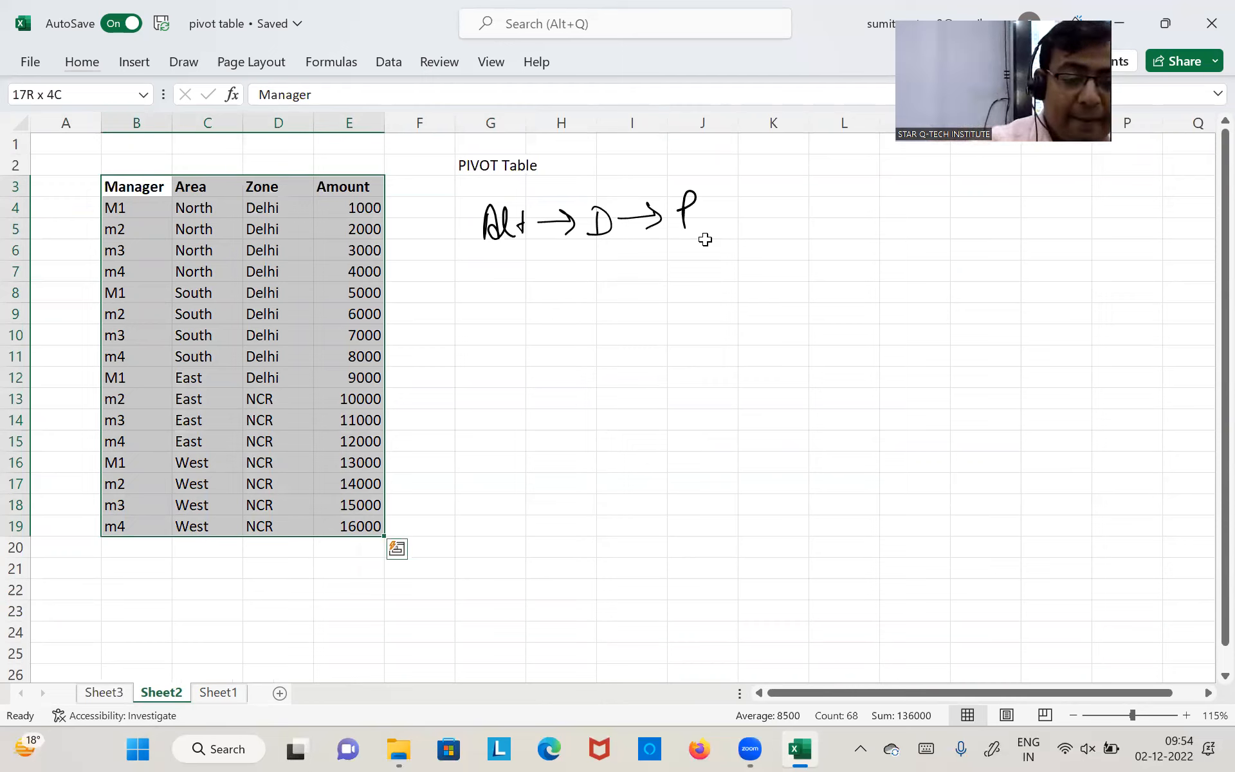
Underline the handwritten "Alt → D → P" note and handwrite "Next → Next → Finish" below it, underlining "Finish"
drag(491, 251, 729, 230)
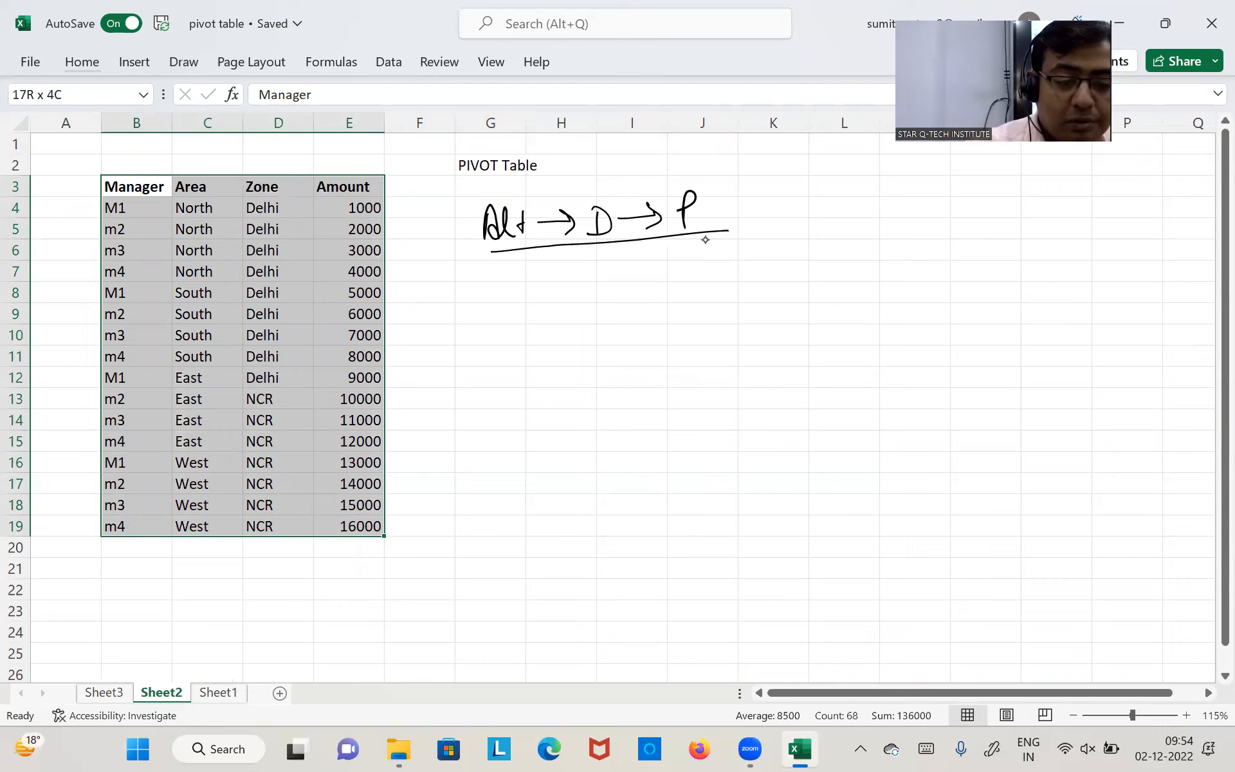
mouse_move(544, 323)
mouse_down()
mouse_move(557, 291)
mouse_move(577, 290)
mouse_move(602, 321)
mouse_move(623, 315)
mouse_up()
mouse_move(616, 301)
mouse_down()
mouse_move(601, 324)
mouse_move(636, 314)
mouse_move(644, 295)
mouse_move(697, 302)
mouse_up()
mouse_move(684, 289)
mouse_down()
mouse_move(685, 313)
mouse_move(725, 275)
mouse_move(751, 275)
mouse_move(785, 297)
mouse_move(771, 306)
mouse_up()
drag(807, 263, 819, 282)
drag(836, 281, 901, 287)
drag(902, 259, 924, 255)
mouse_move(901, 278)
mouse_down()
mouse_move(920, 276)
mouse_move(927, 291)
mouse_move(955, 273)
mouse_move(965, 287)
mouse_up()
mouse_move(983, 264)
mouse_down()
mouse_move(975, 283)
mouse_move(1008, 282)
mouse_up()
drag(903, 314, 1020, 297)
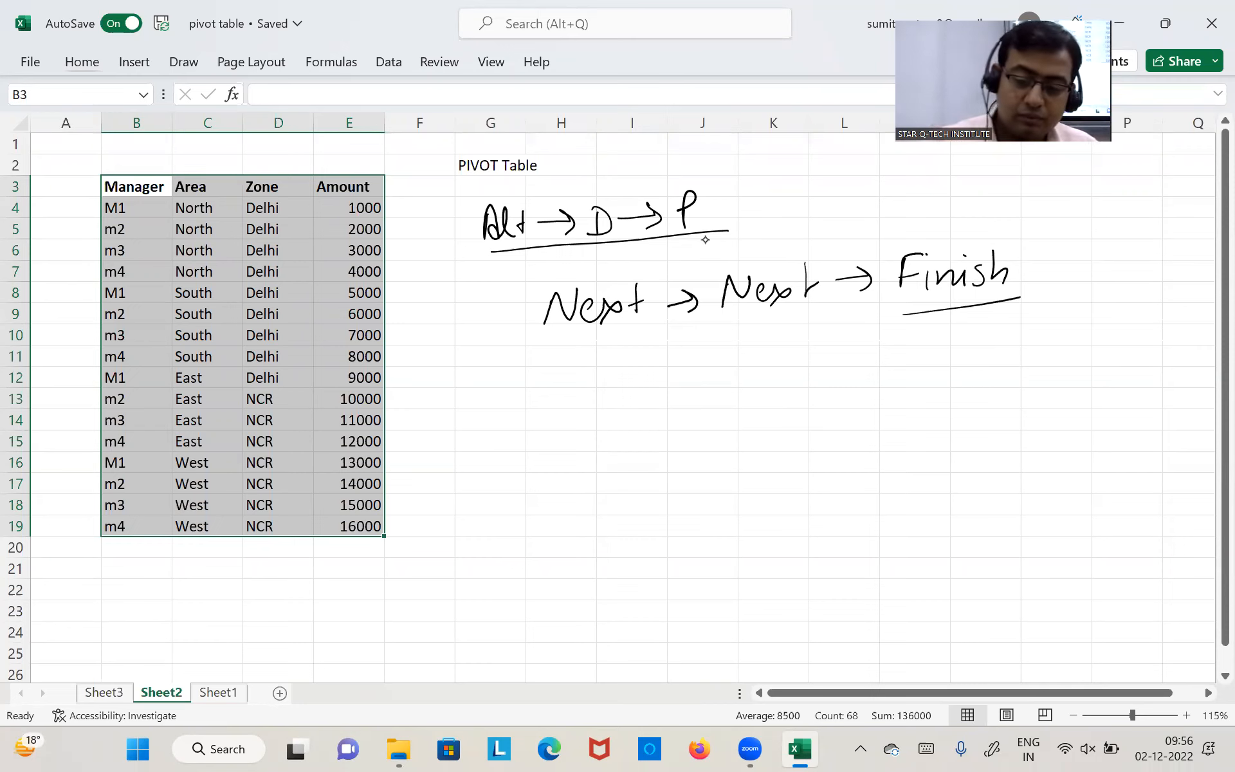
Unmute the system sound and return to an empty cell below the handwritten notes on Sheet2
key(super+a)
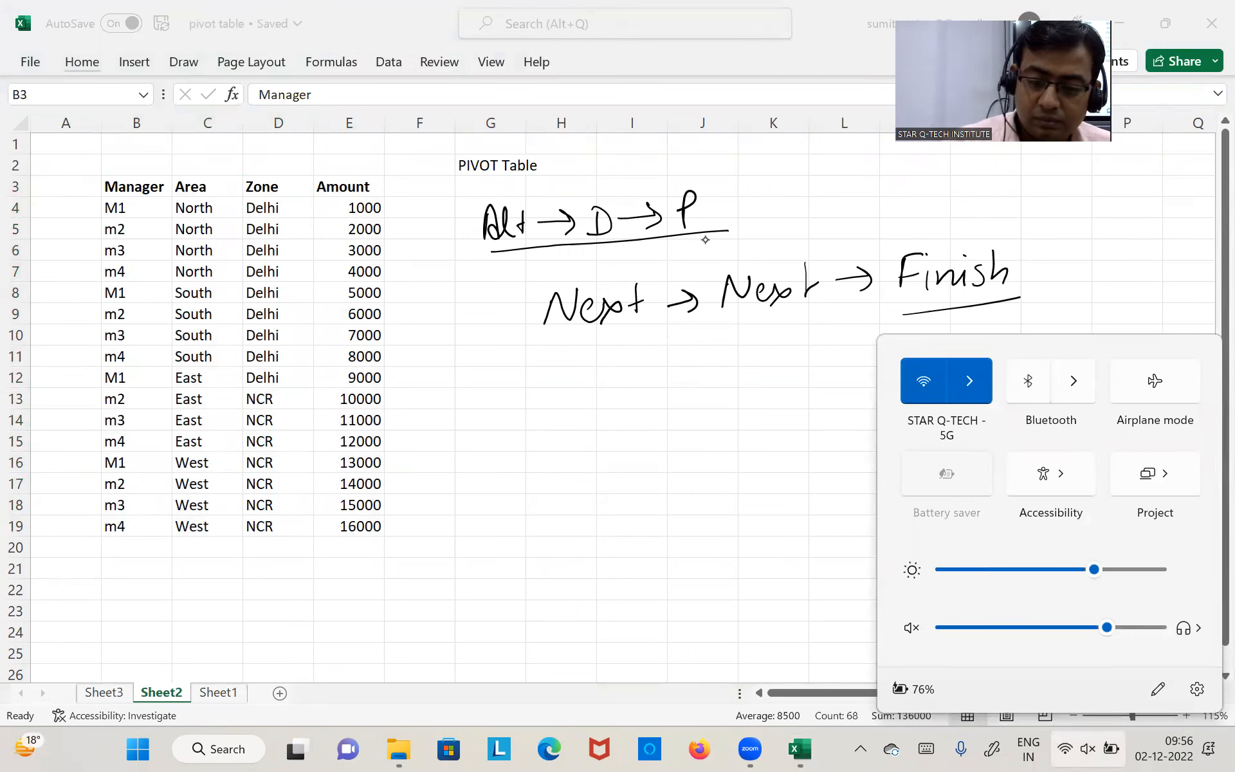
key(XF86AudioMute)
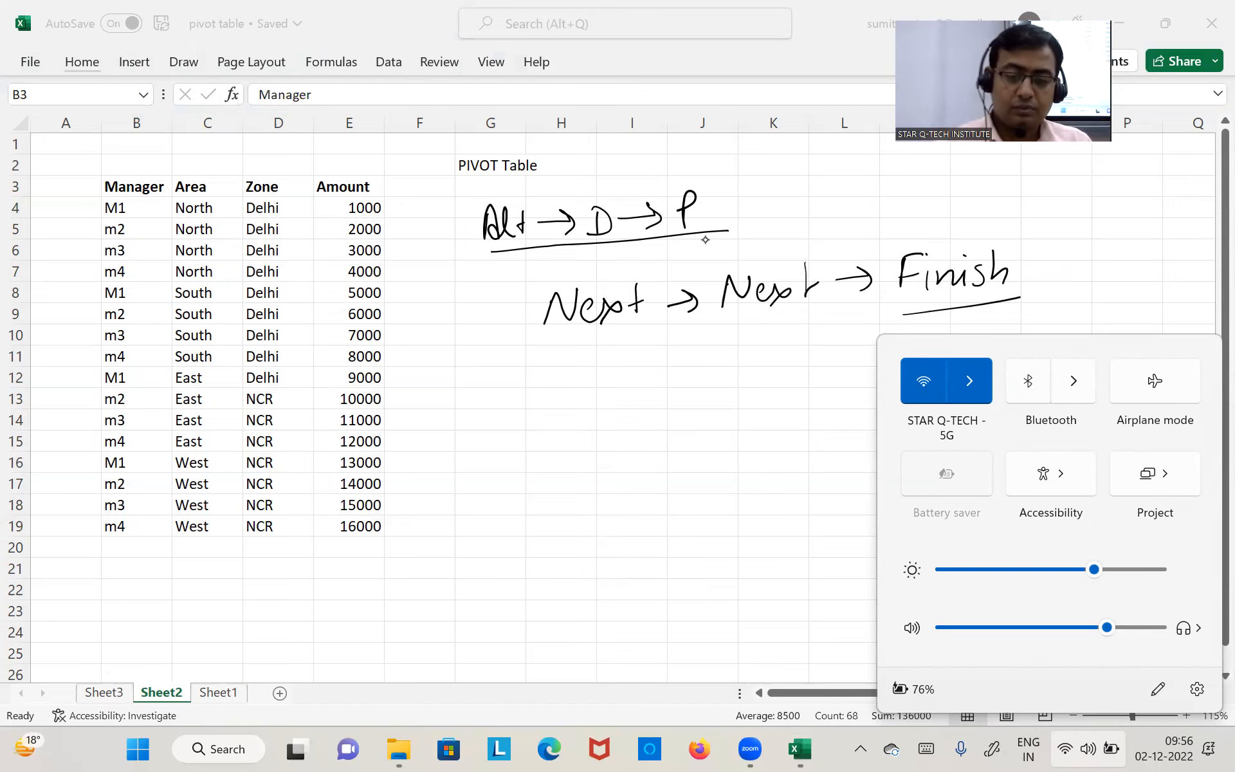
click(629, 504)
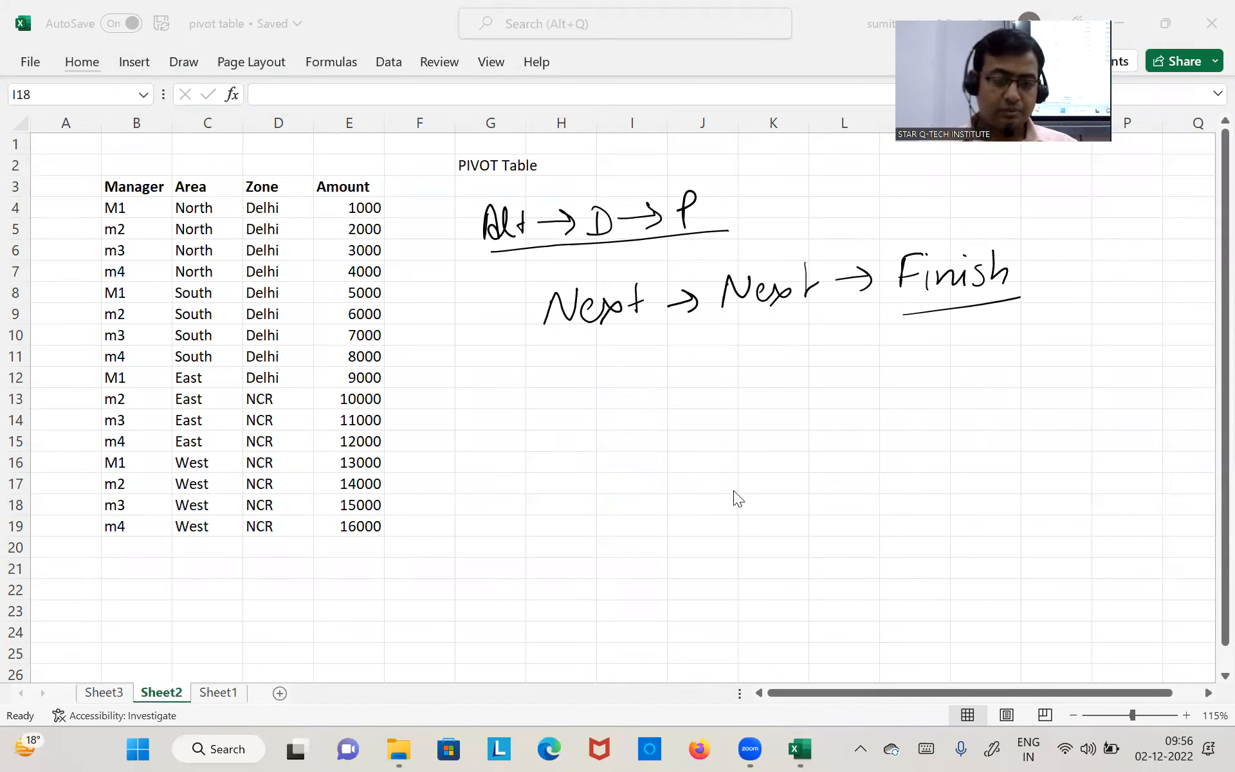
click(633, 414)
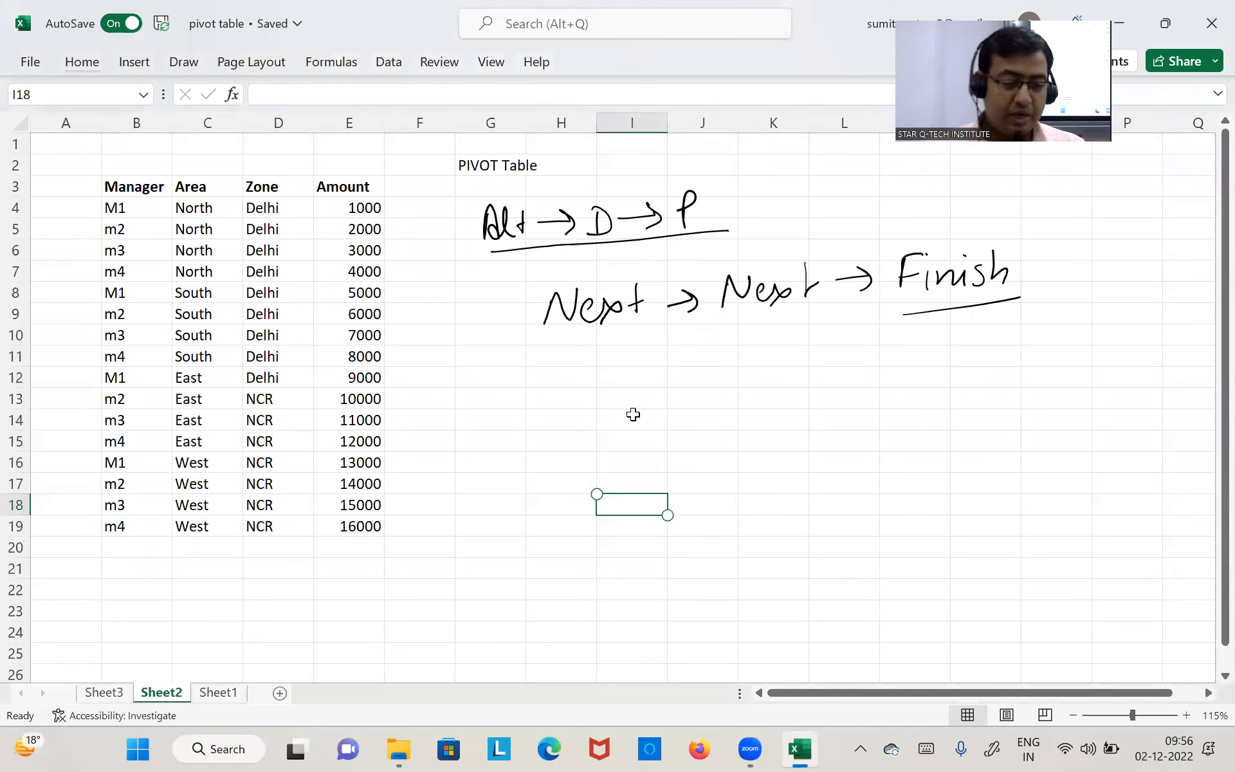
On Sheet3, remove the Amount, Zone, Area and Manager fields from the pivot table to empty it
key(ctrl+Page_Up)
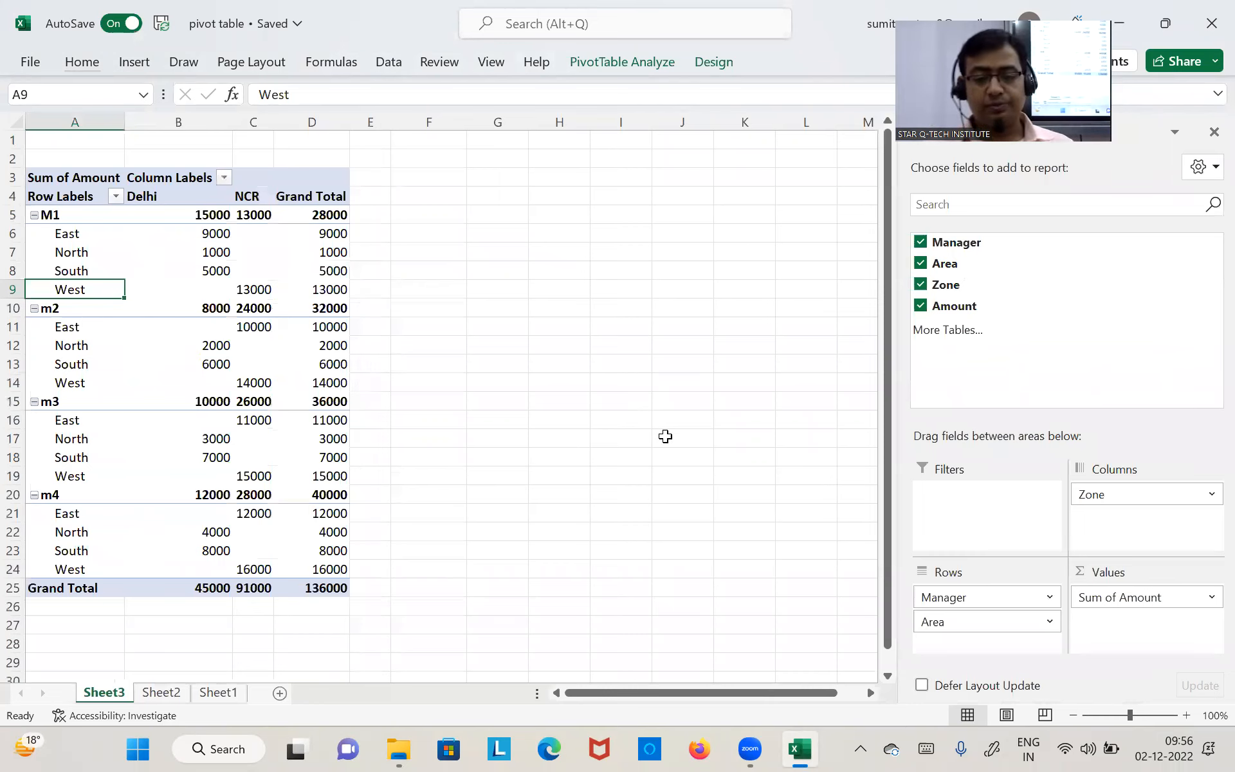
click(921, 306)
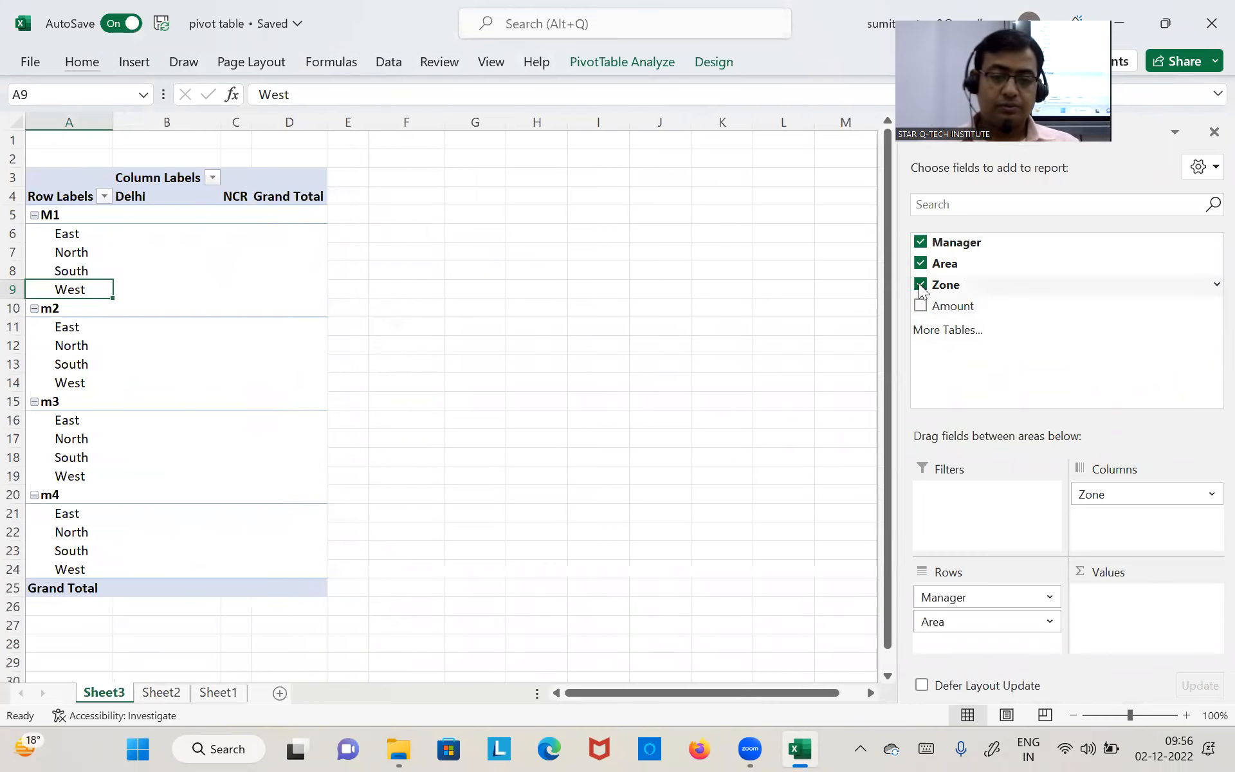
click(921, 285)
click(921, 263)
click(920, 242)
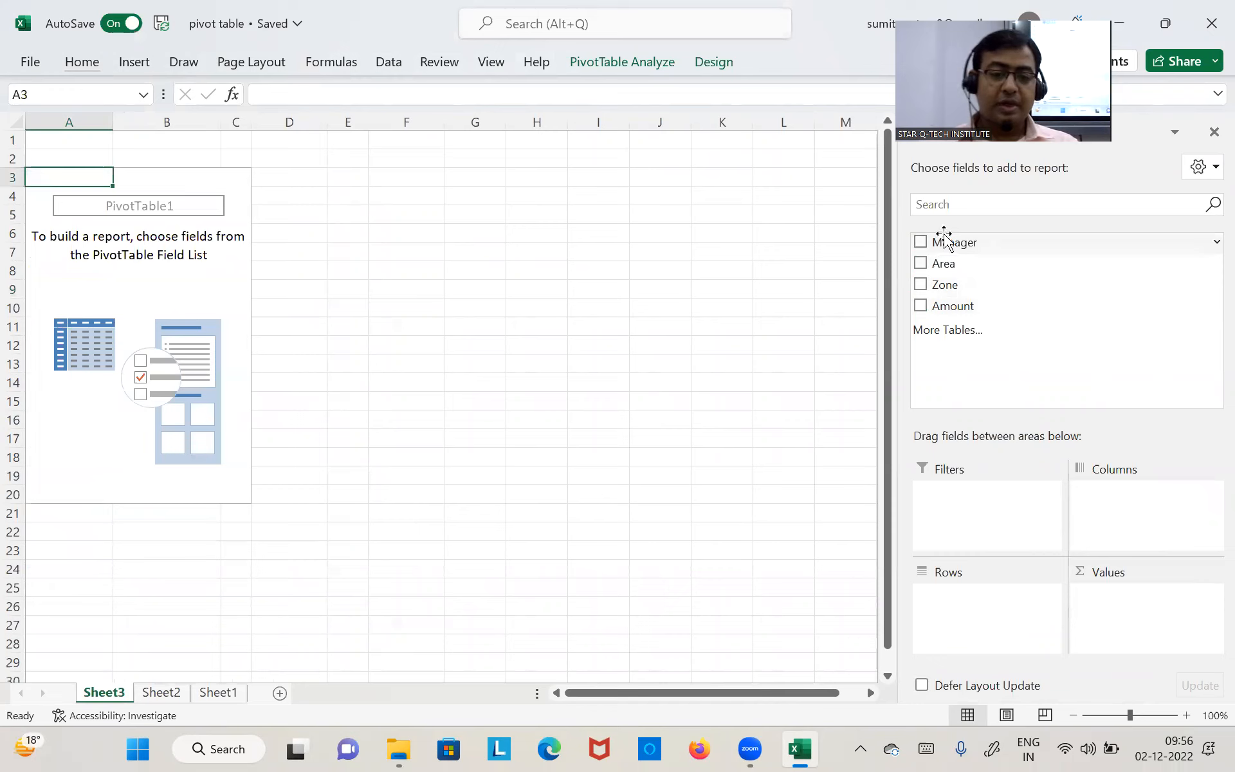
Rebuild the pivot table with Manager as rows, Amount as summed values and Area as columns, and return to Sheet2
drag(957, 242, 981, 608)
drag(958, 307, 1152, 598)
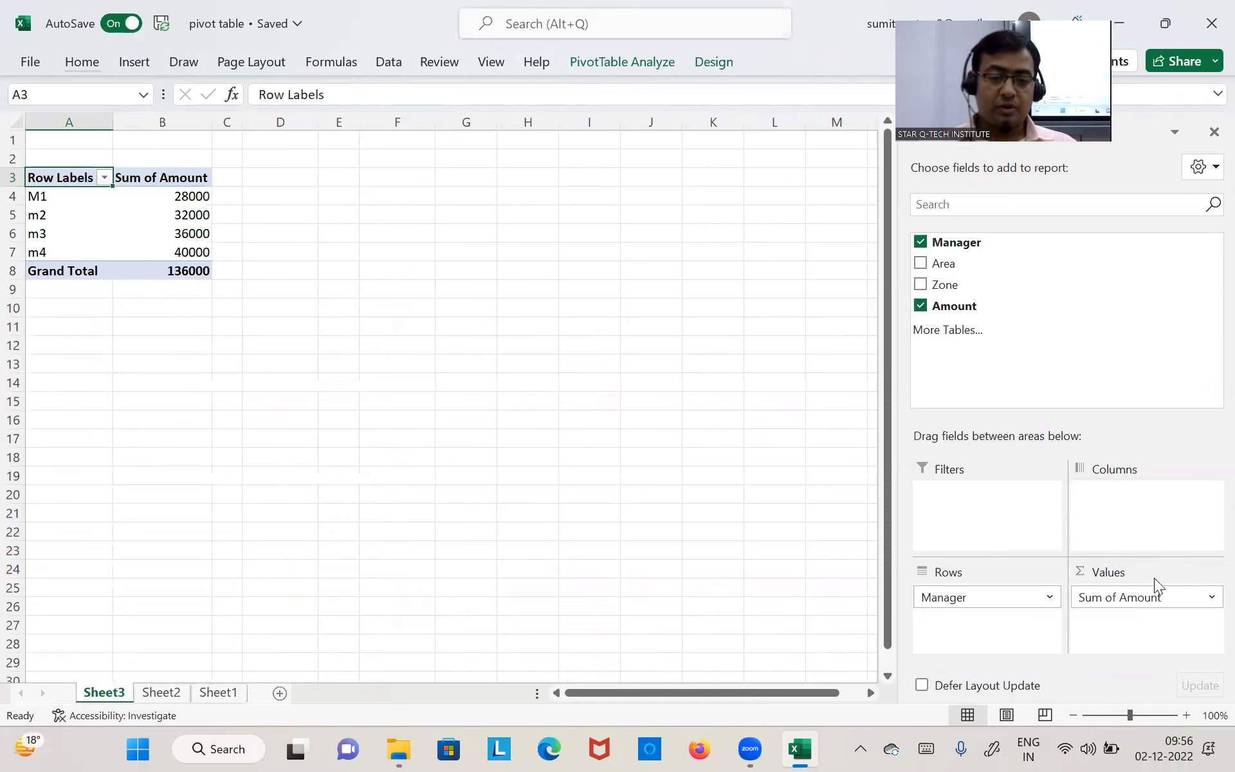
drag(926, 263, 1114, 519)
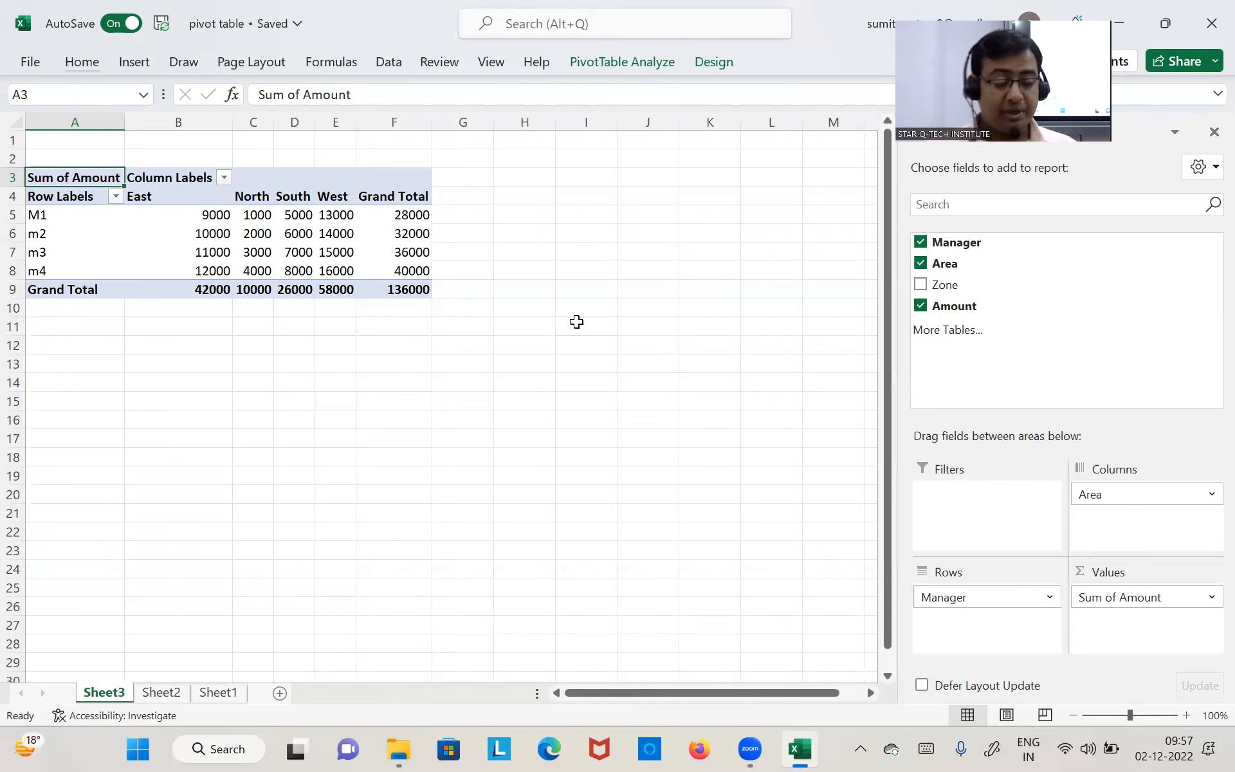
key(ctrl+Page_Up)
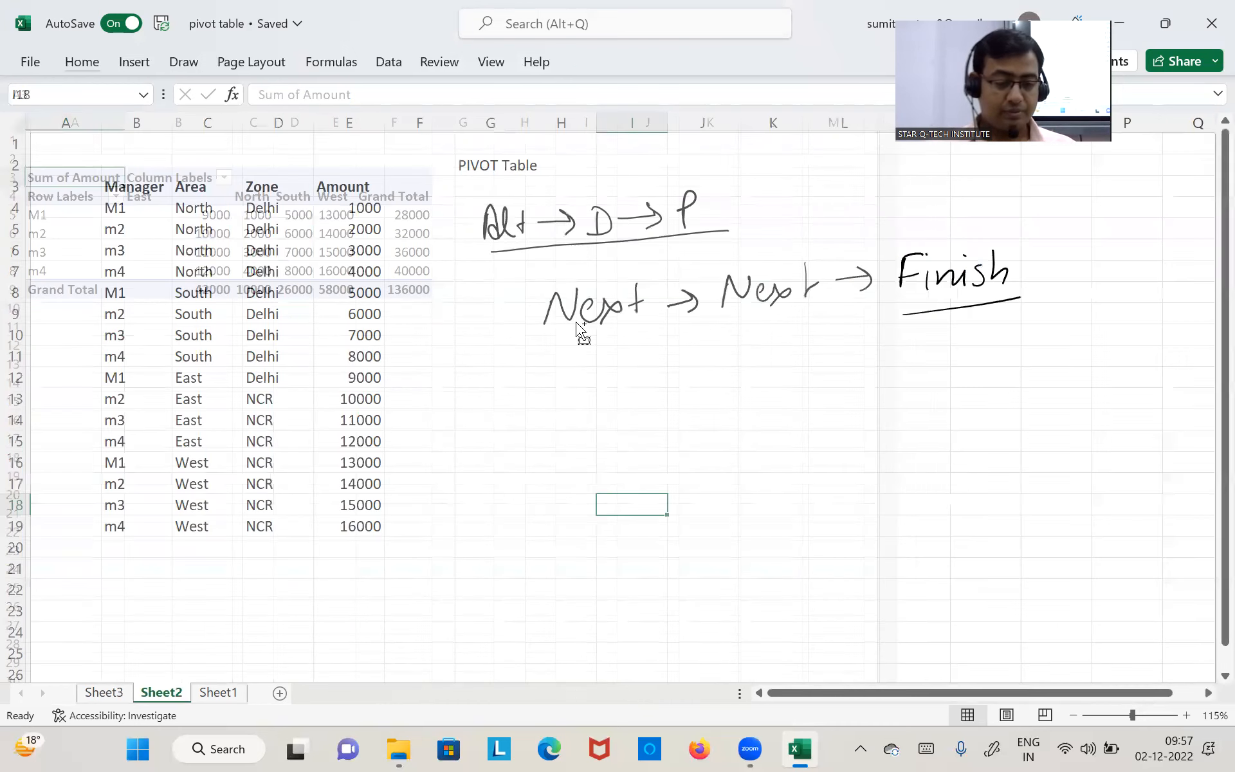
Remove the Area field from the pivot table on Sheet3 and look over the summed amounts per manager
key(ctrl+Page_Up)
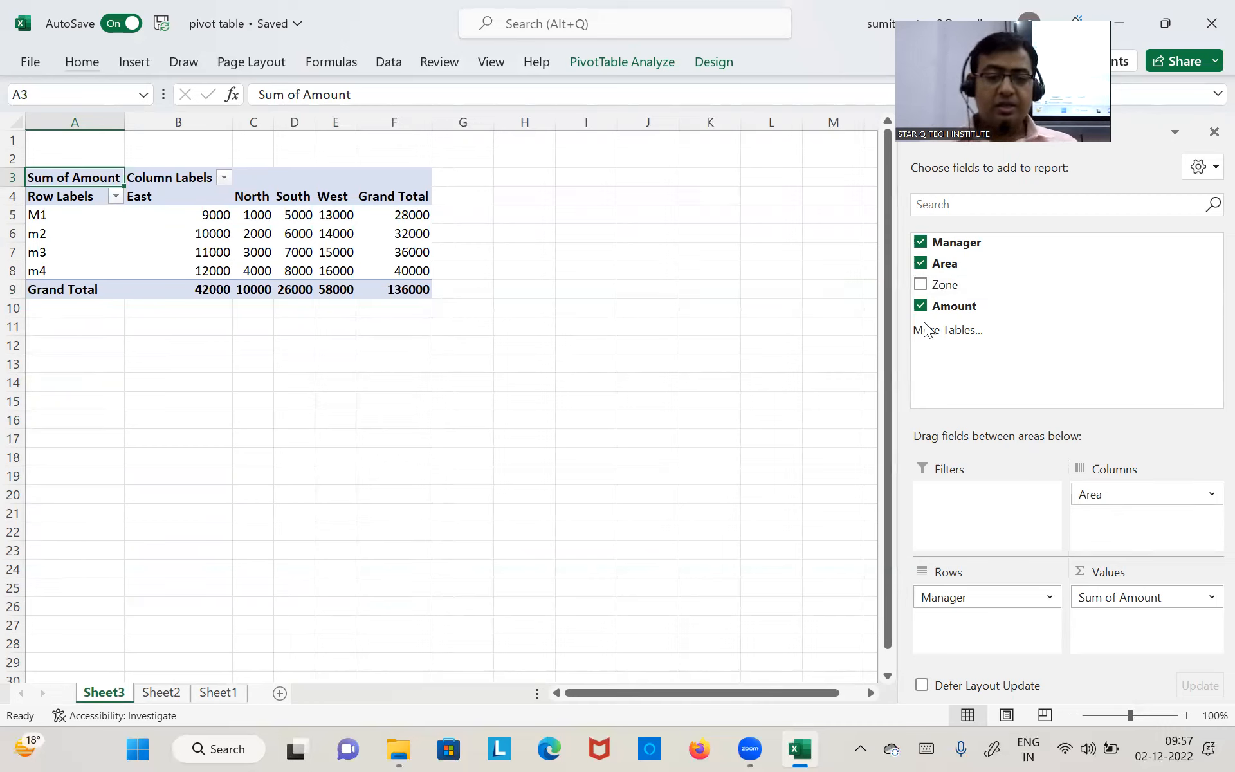
click(920, 264)
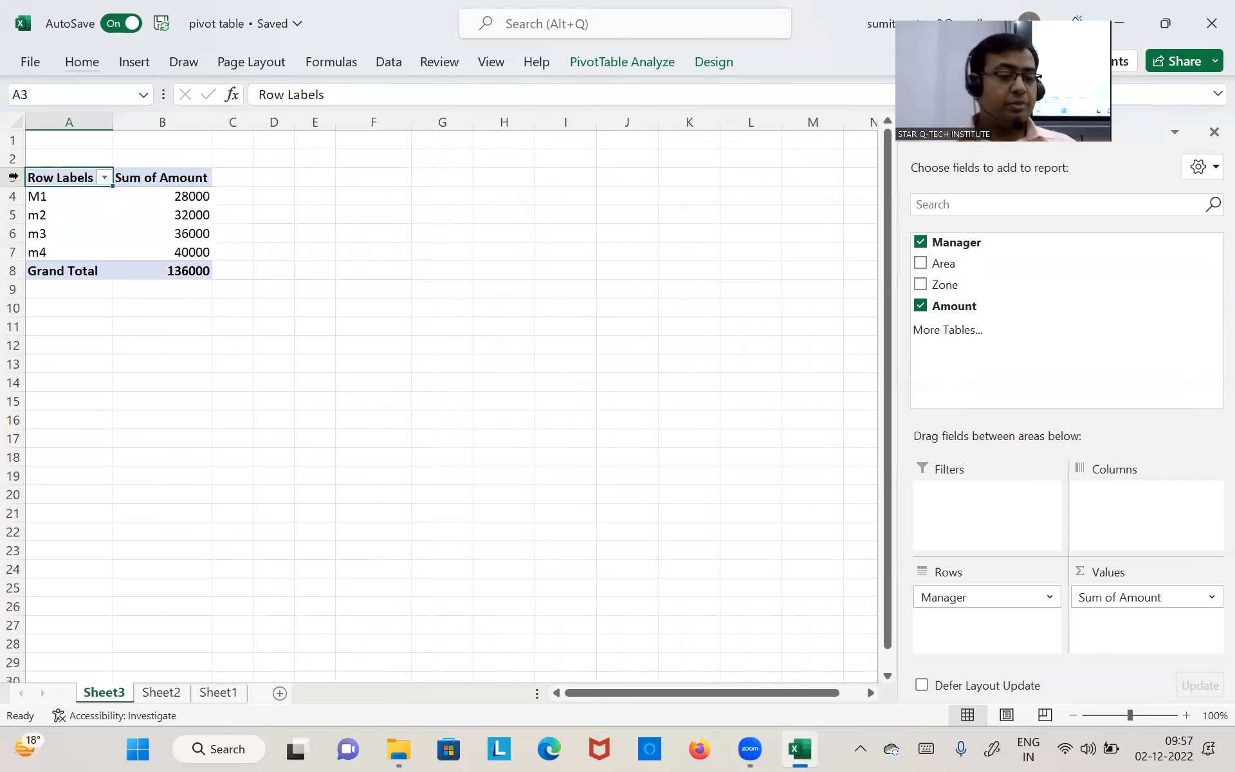
click(145, 179)
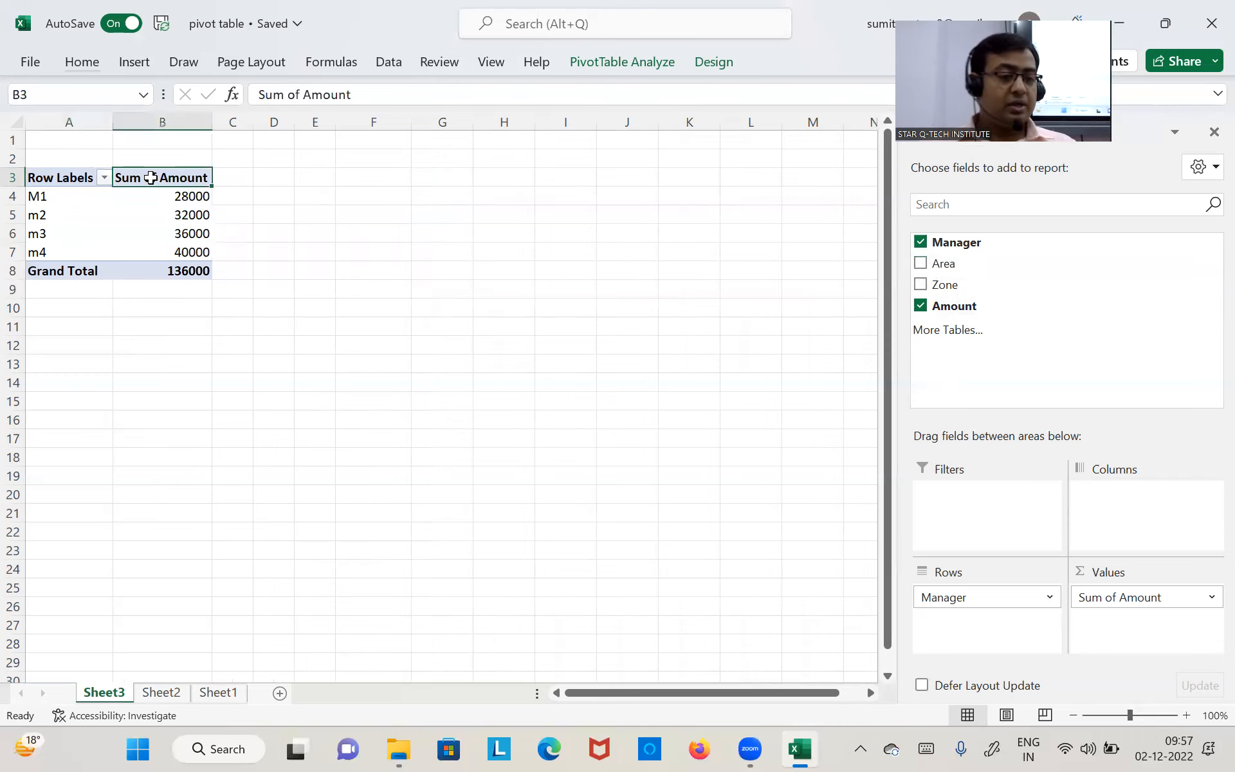
click(66, 196)
click(191, 196)
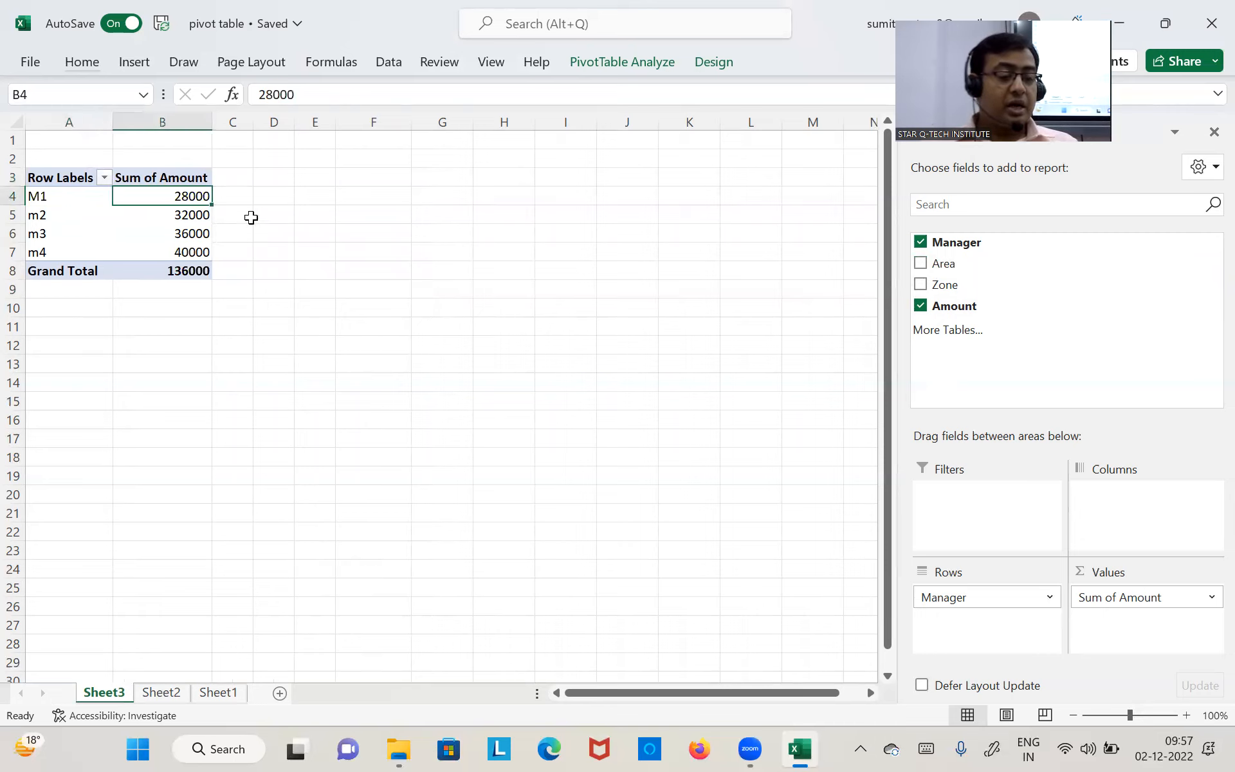
click(180, 219)
click(173, 251)
click(341, 269)
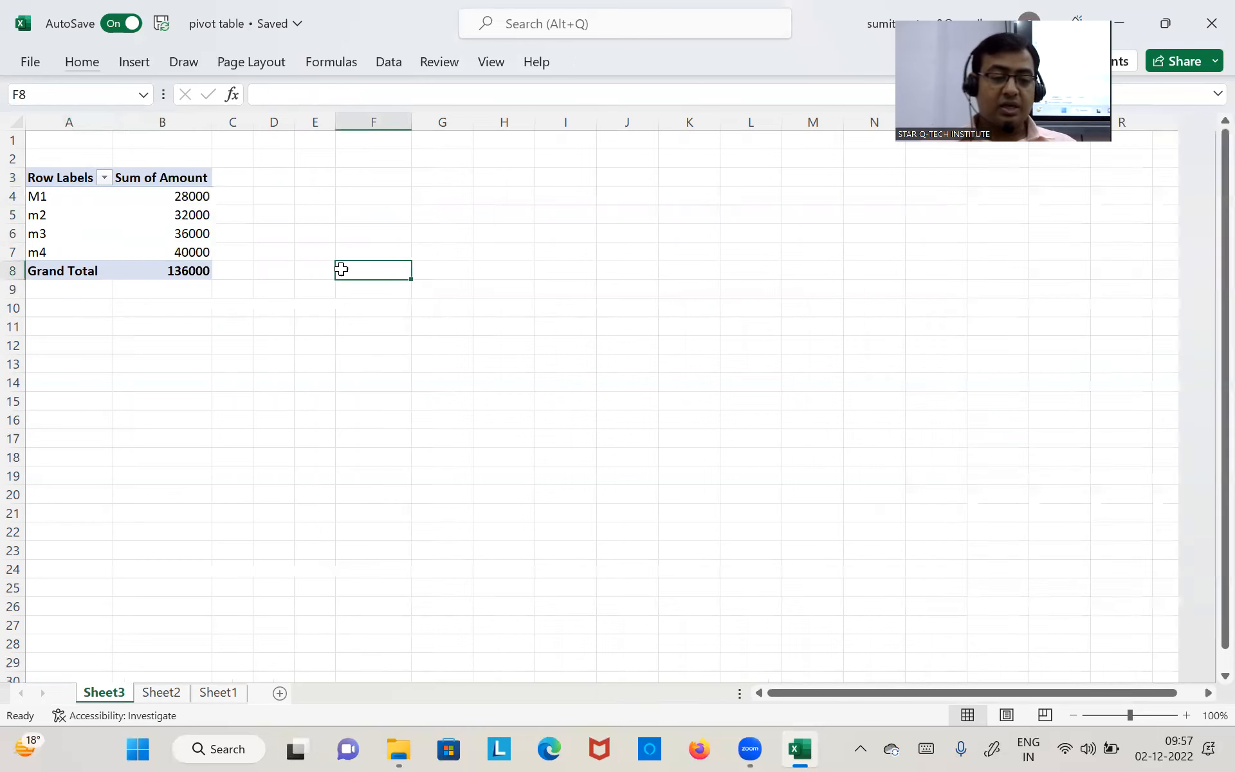
Show the source records behind manager m4's summed amount on a new sheet and review their zones and amounts
mouse_move(187, 250)
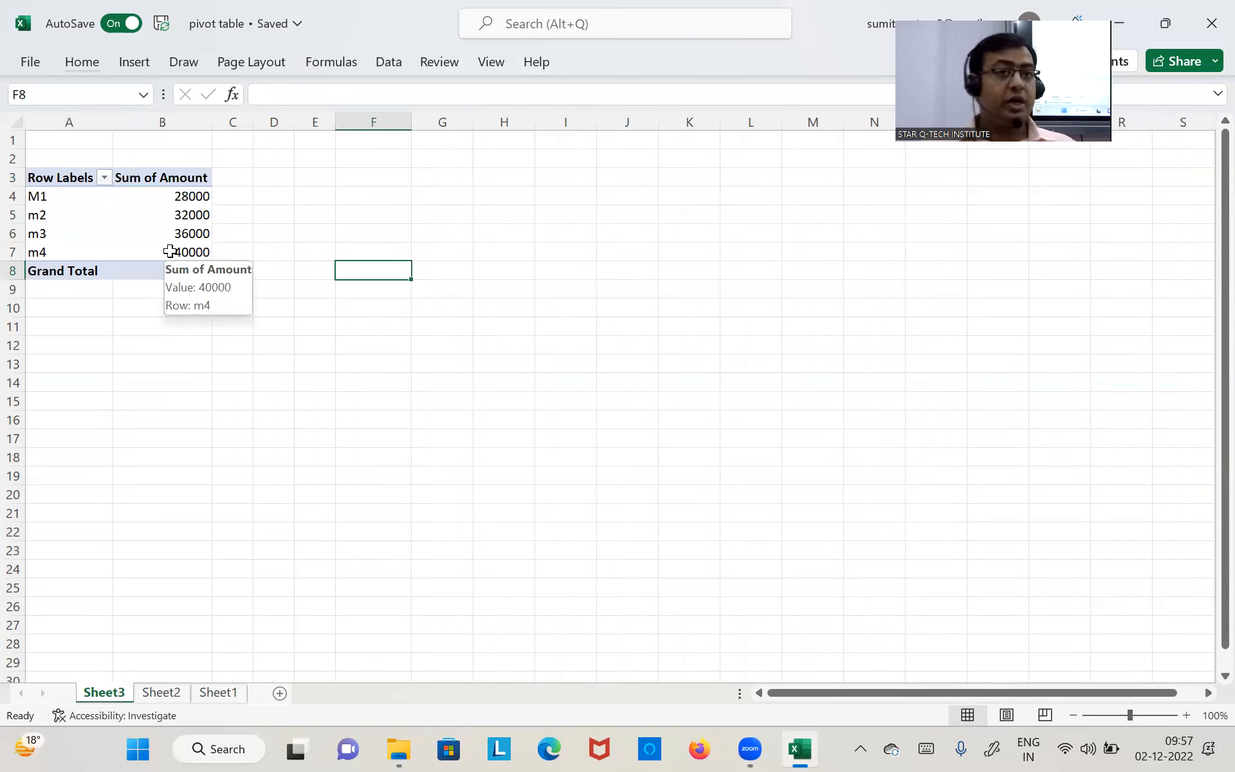
double_click(170, 251)
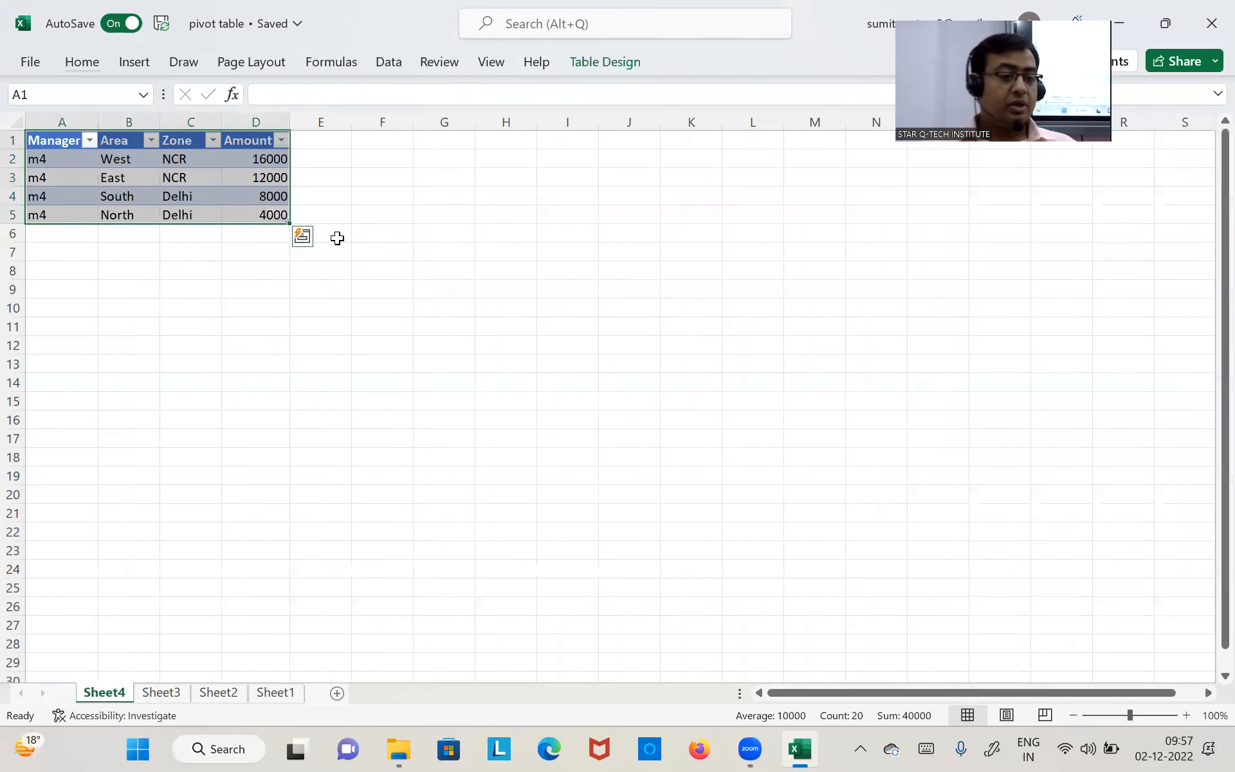
click(335, 237)
drag(187, 140, 187, 211)
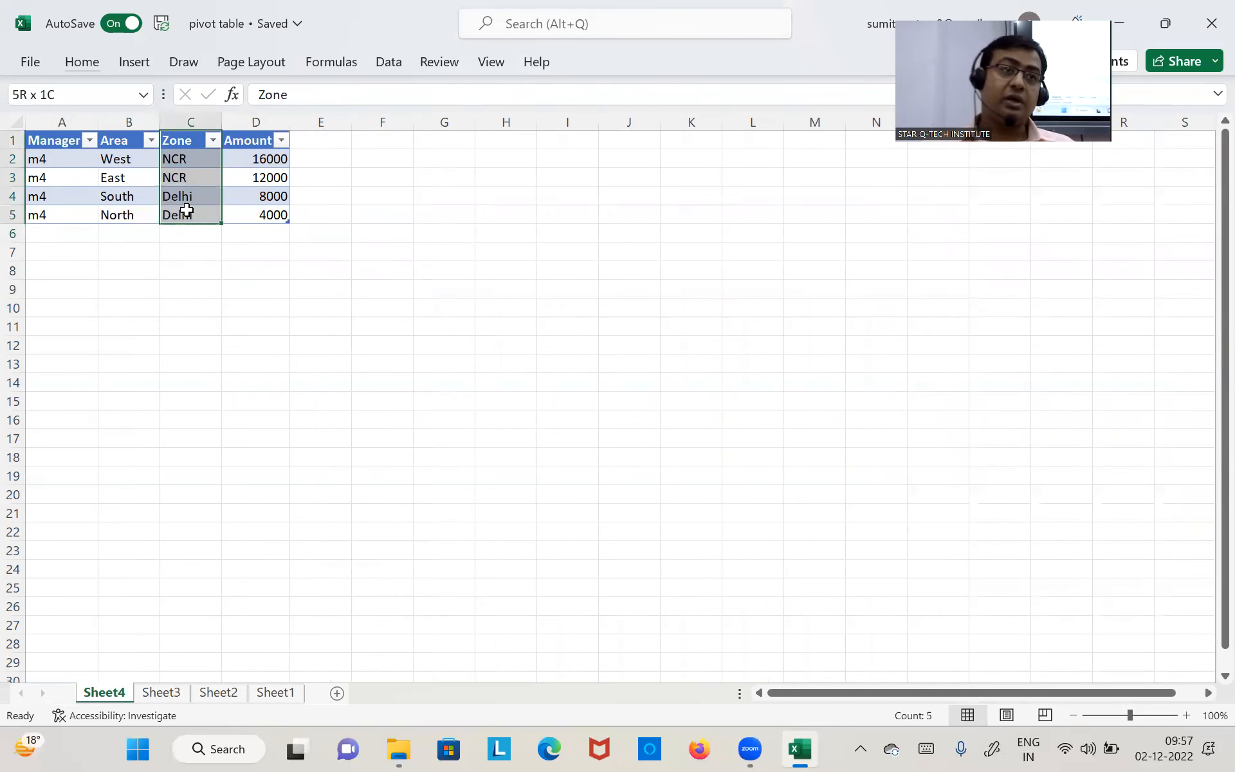
click(320, 256)
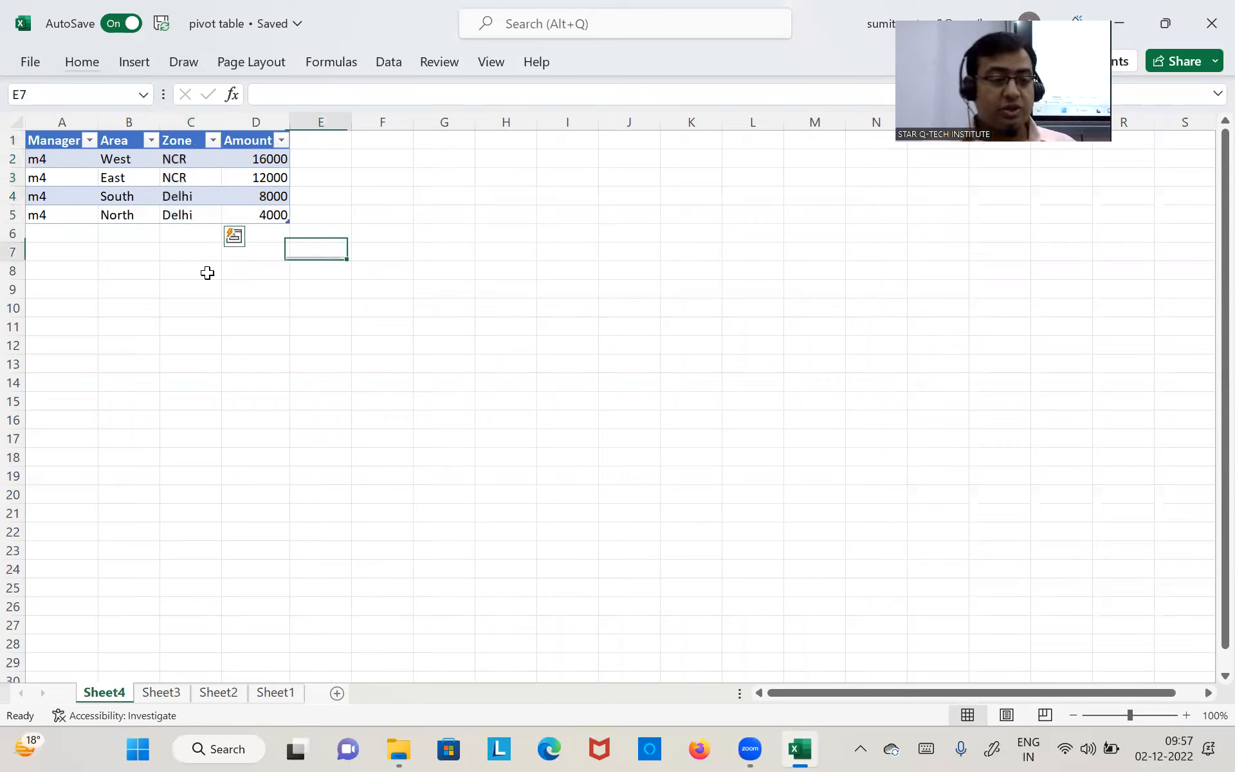
drag(49, 138, 243, 214)
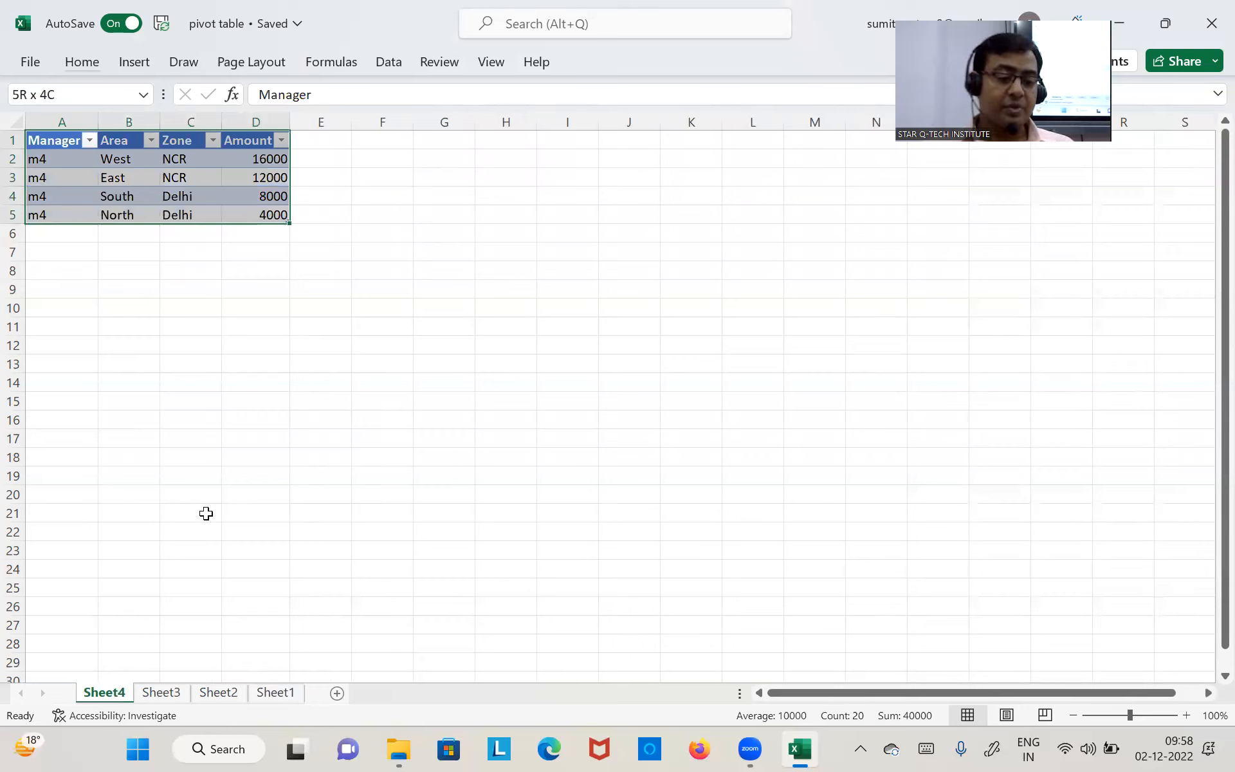
Delete the detail sheet that lists manager m4's records
right_click(115, 691)
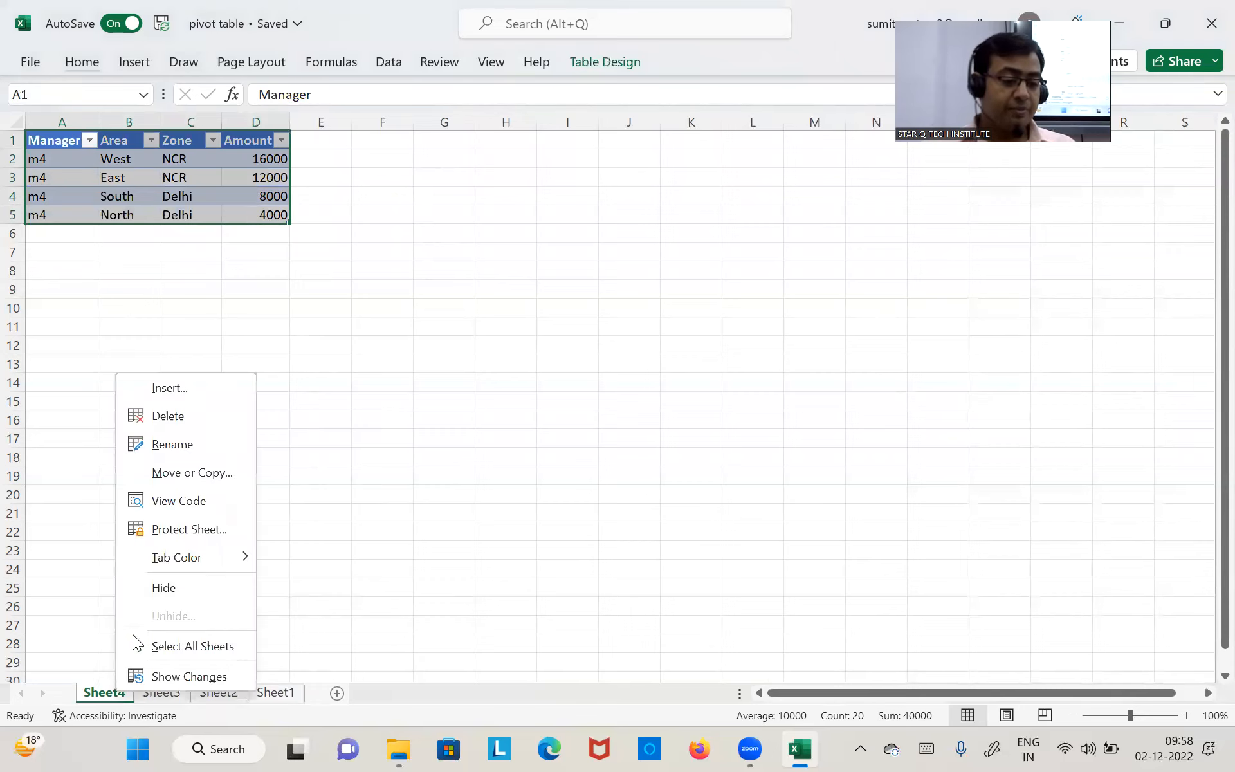
click(171, 418)
click(567, 428)
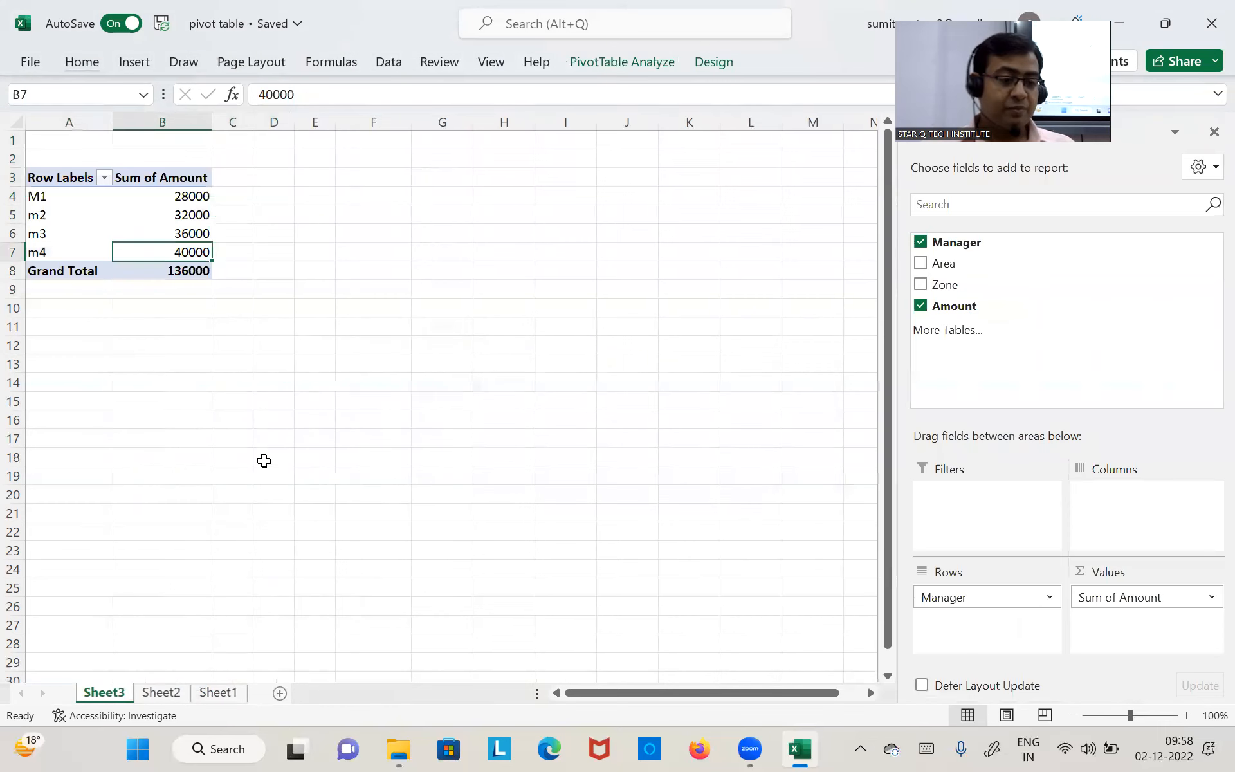
Show the source records behind manager m3's summed amount on a new sheet and review the Area column
double_click(188, 230)
click(142, 433)
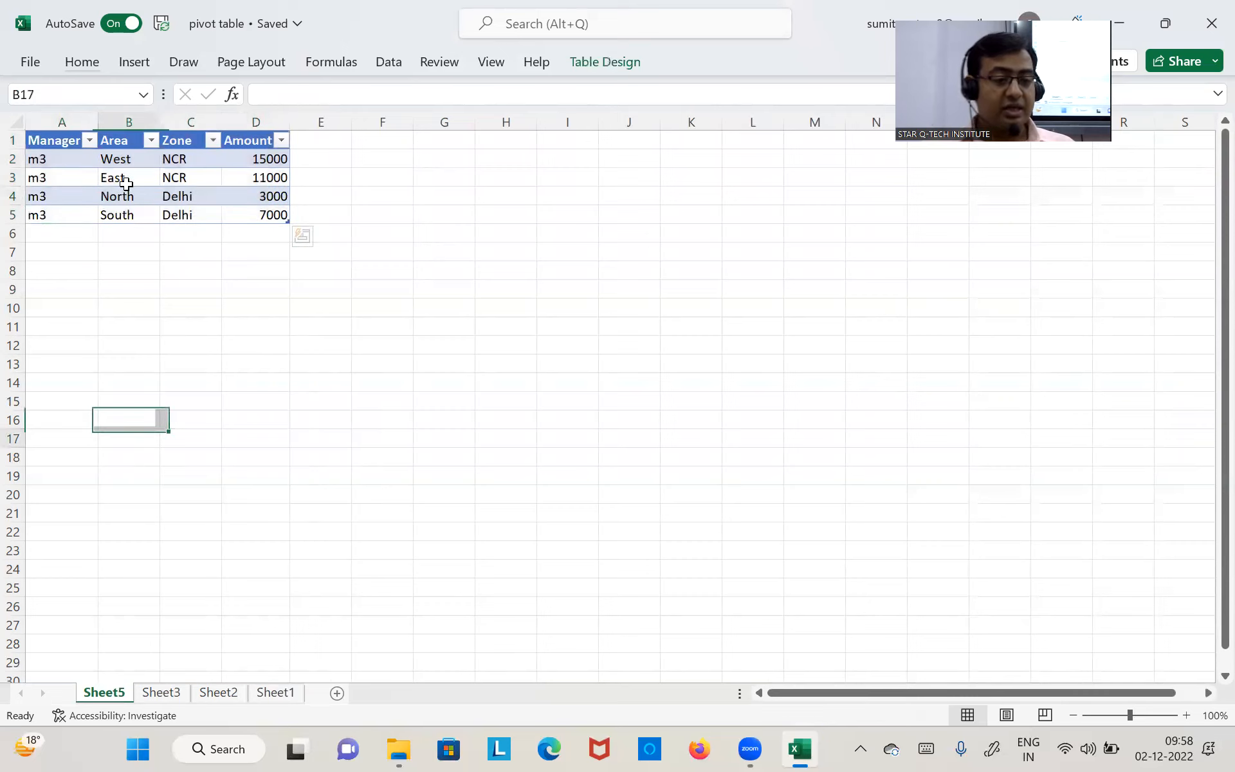
drag(122, 139, 115, 214)
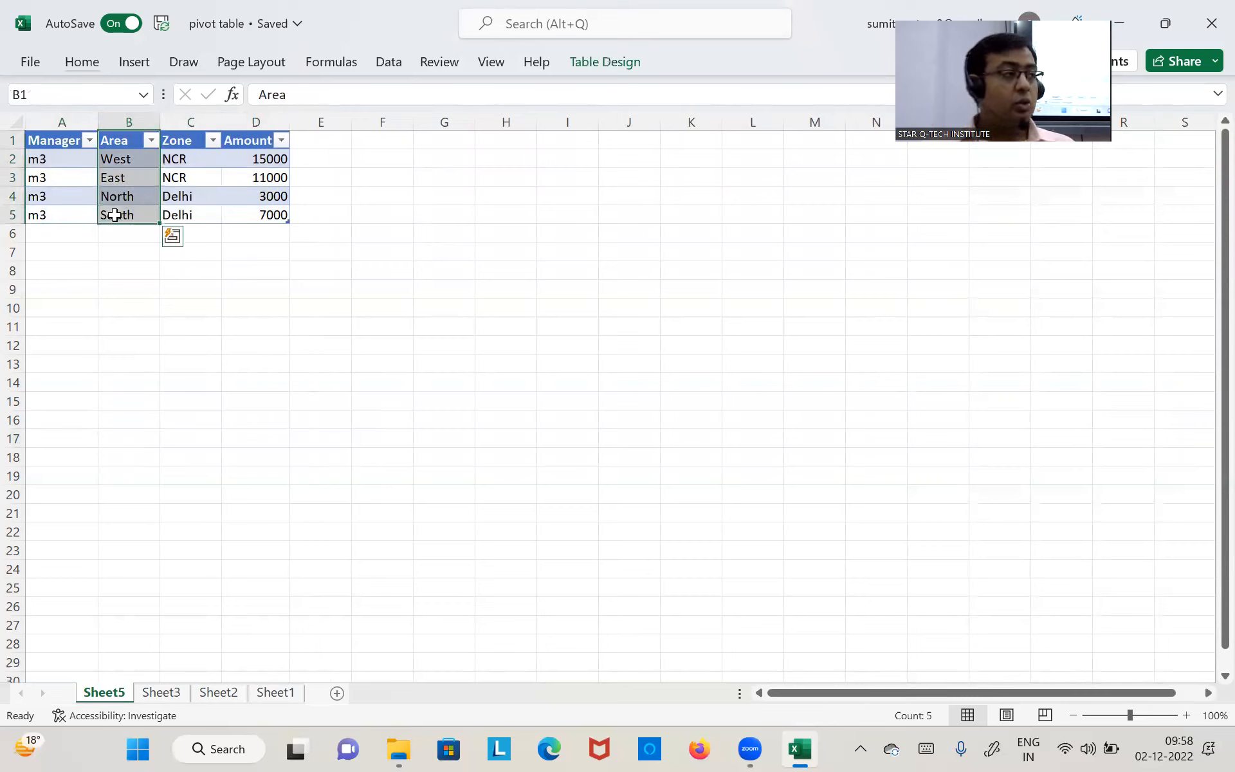
Delete the detail sheet that lists manager m3's records
right_click(119, 694)
click(180, 418)
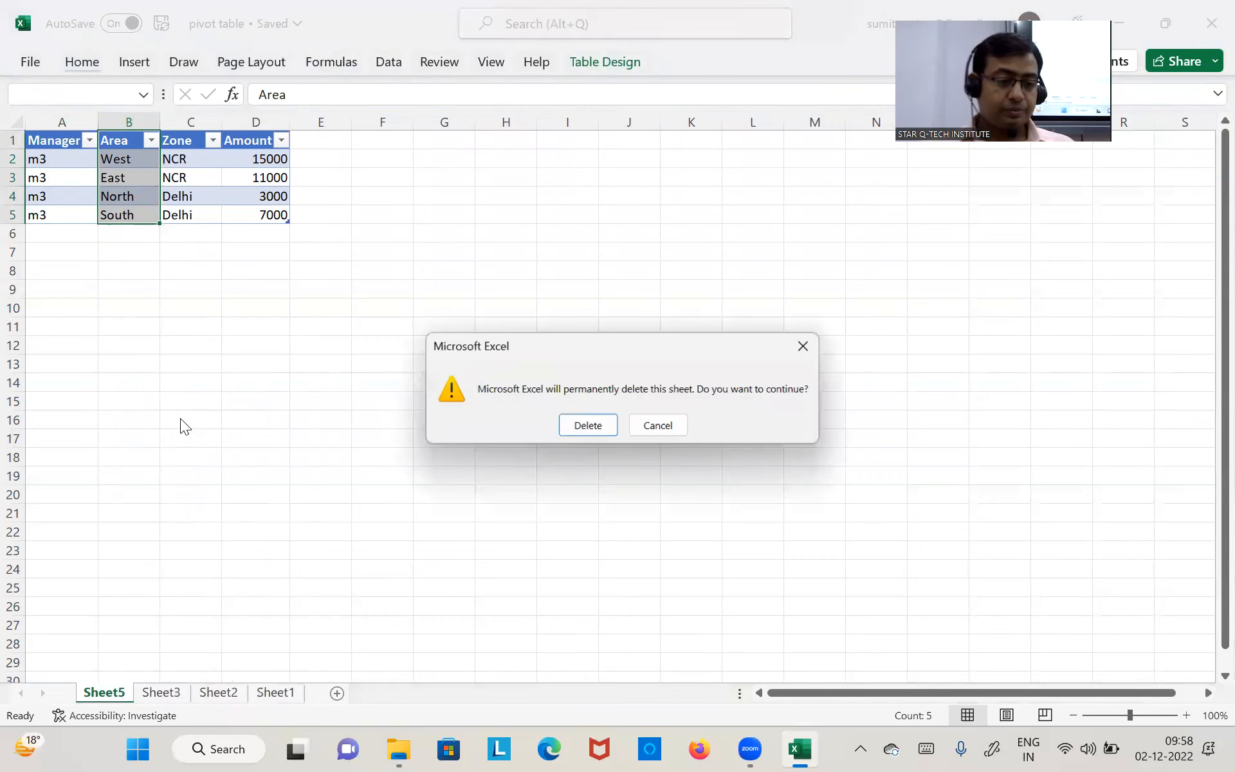
click(579, 433)
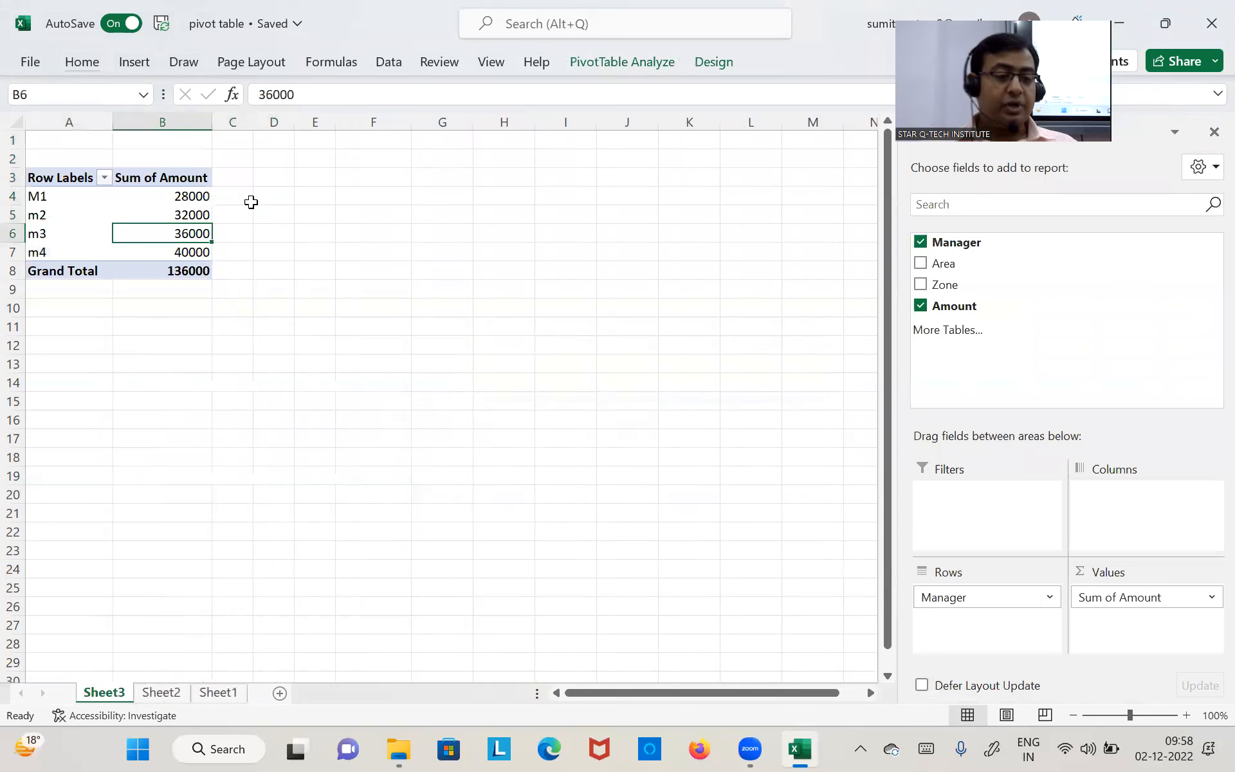
Examine the Sum of Amount column and manager M1's value in the pivot table
click(159, 178)
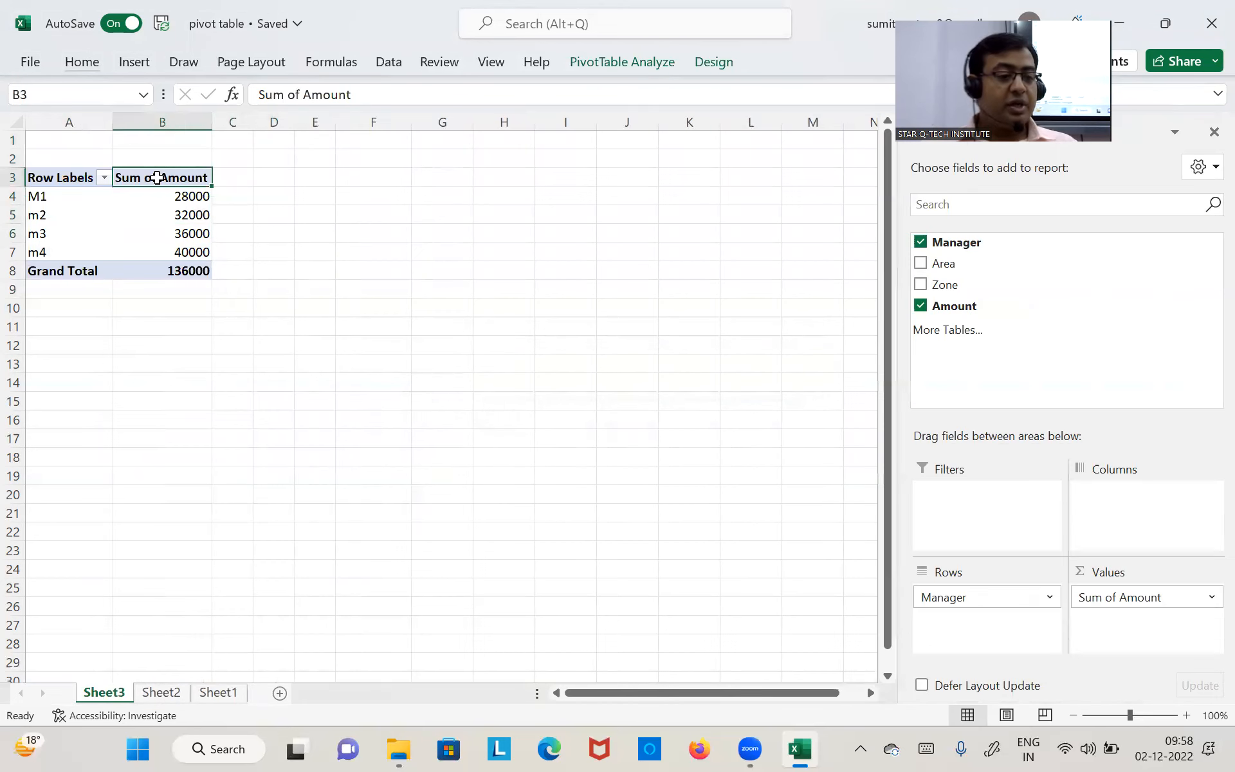
click(162, 193)
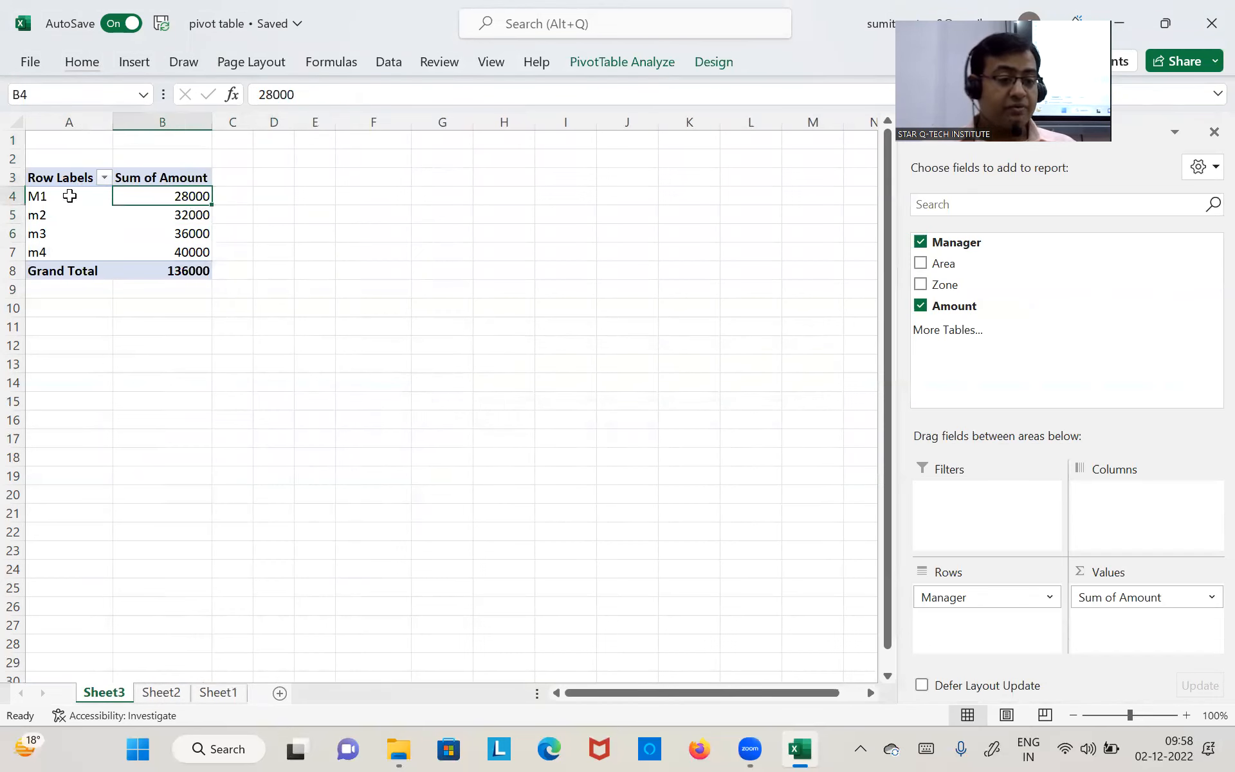
click(70, 195)
click(165, 193)
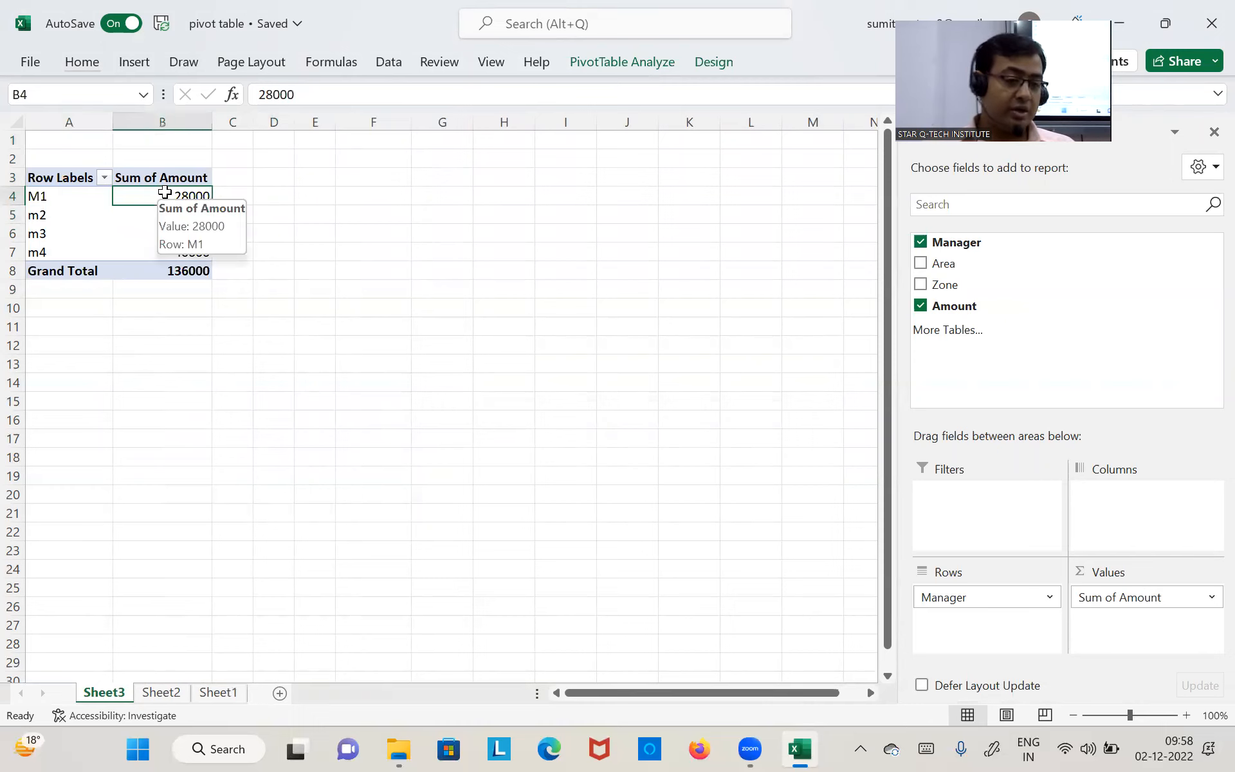
click(486, 233)
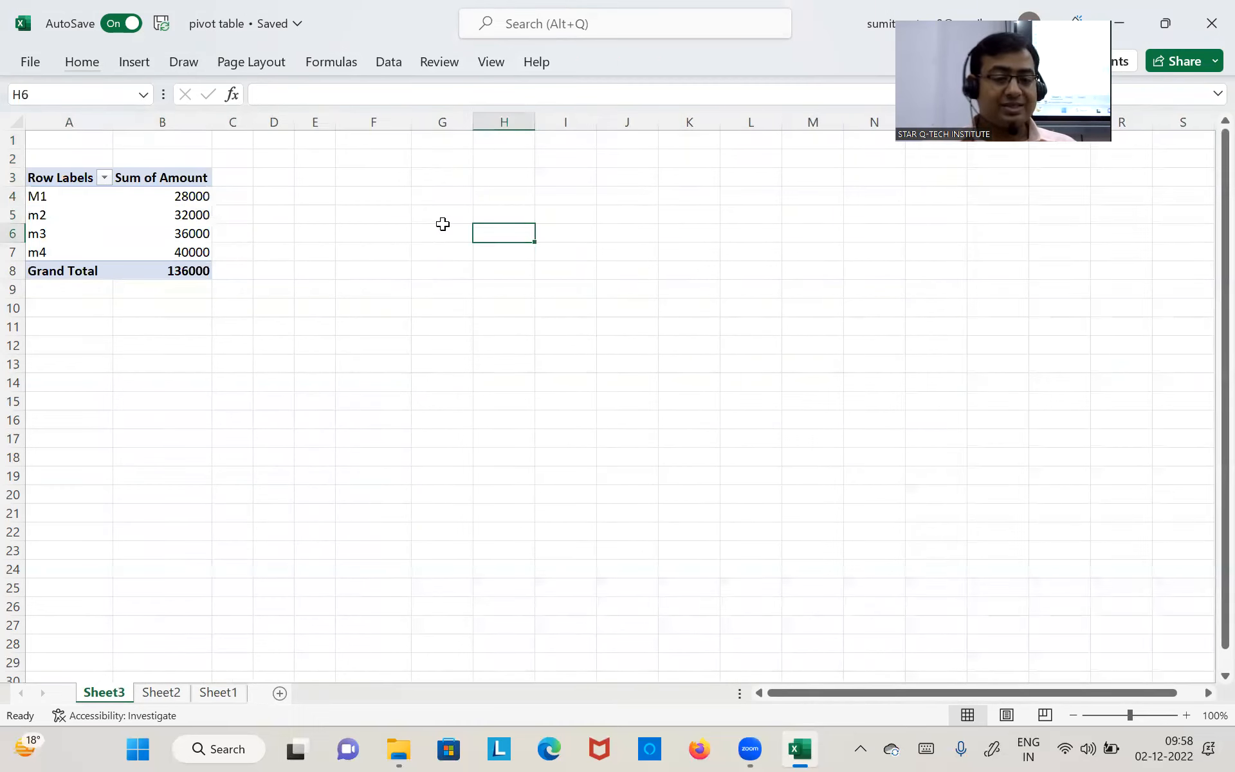
Change the pivot table's Amount value field to summarize by Count instead of Sum
click(175, 196)
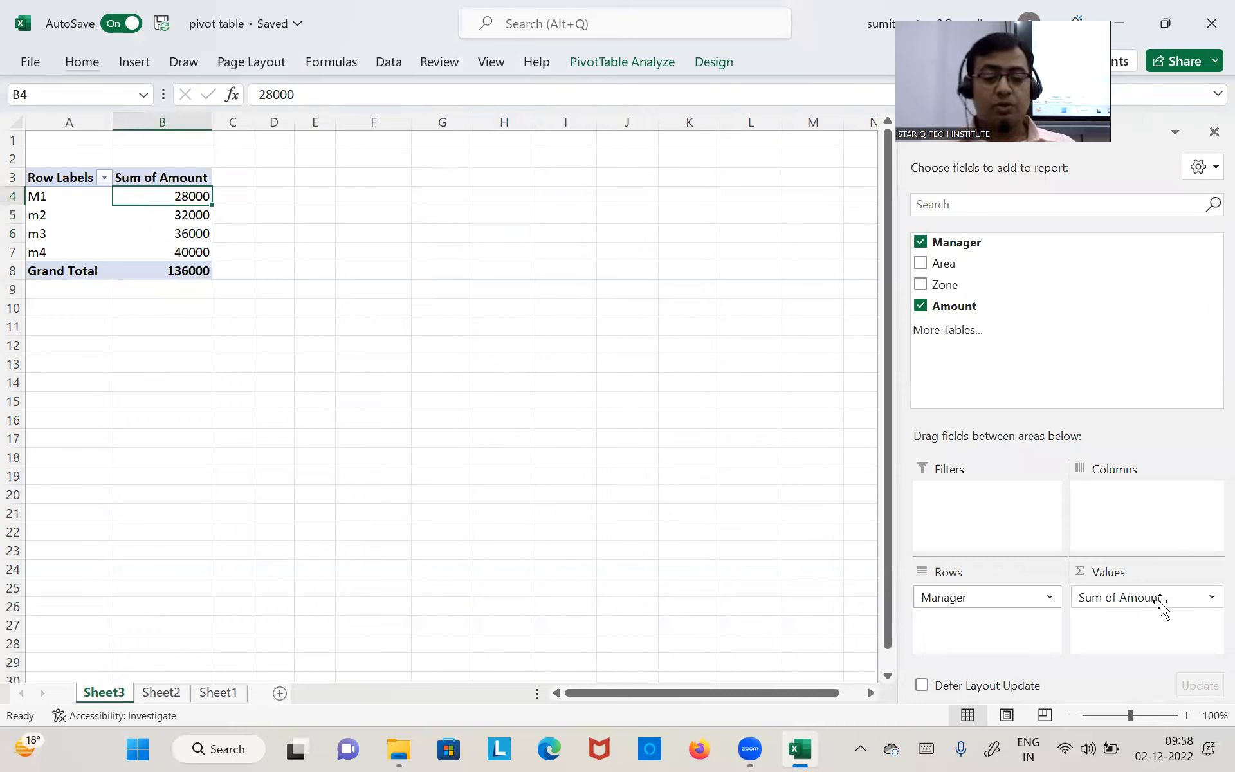
click(1210, 599)
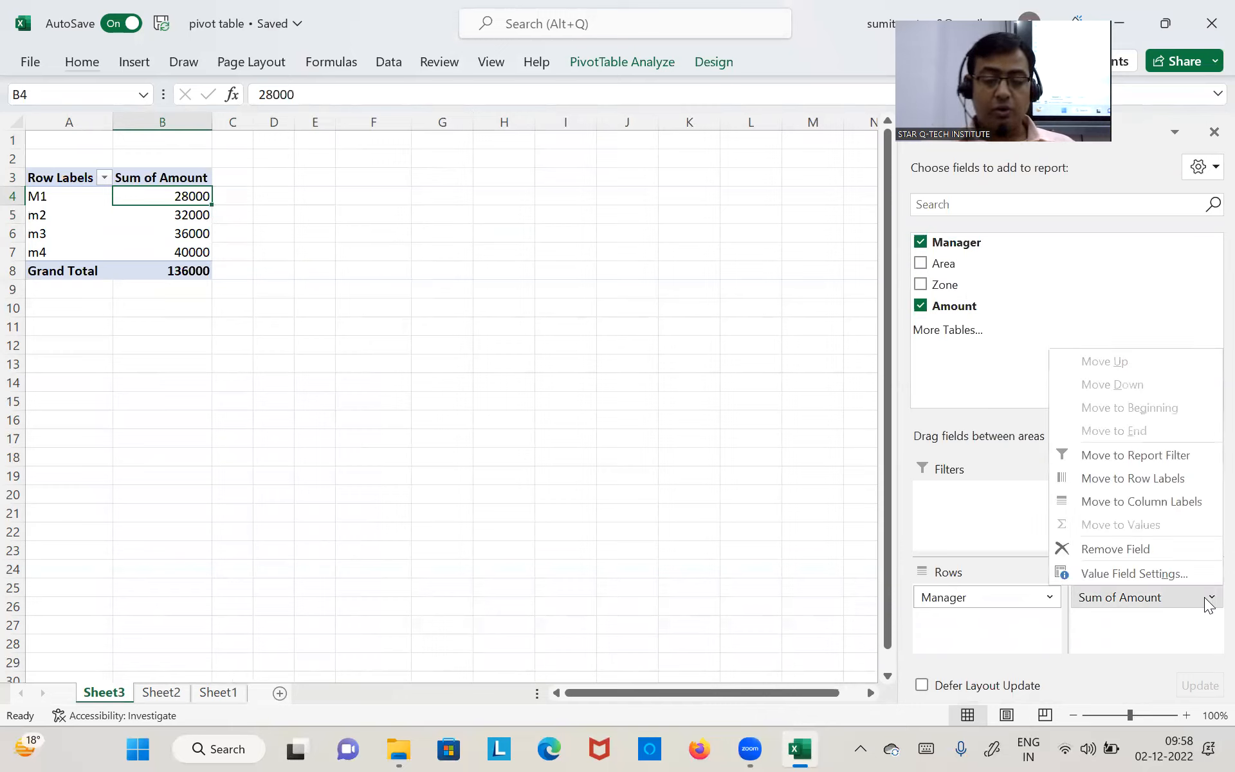
click(1135, 573)
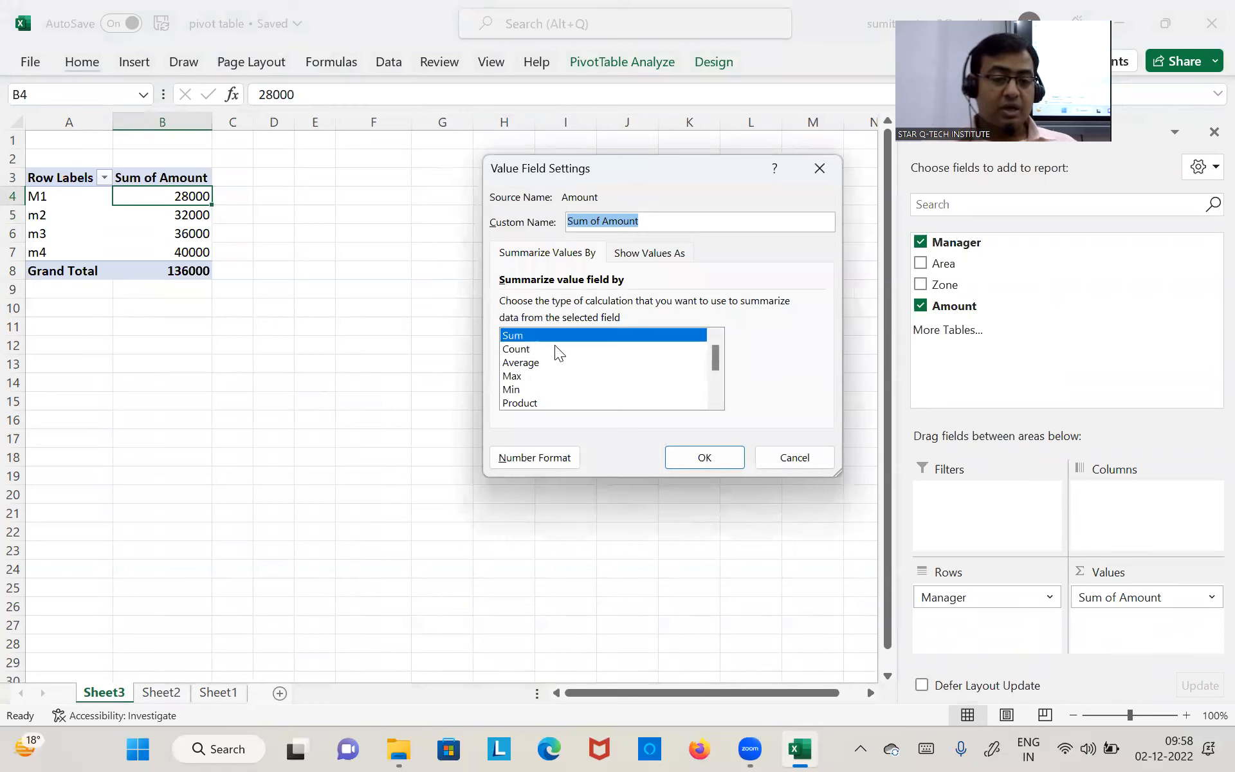
click(522, 350)
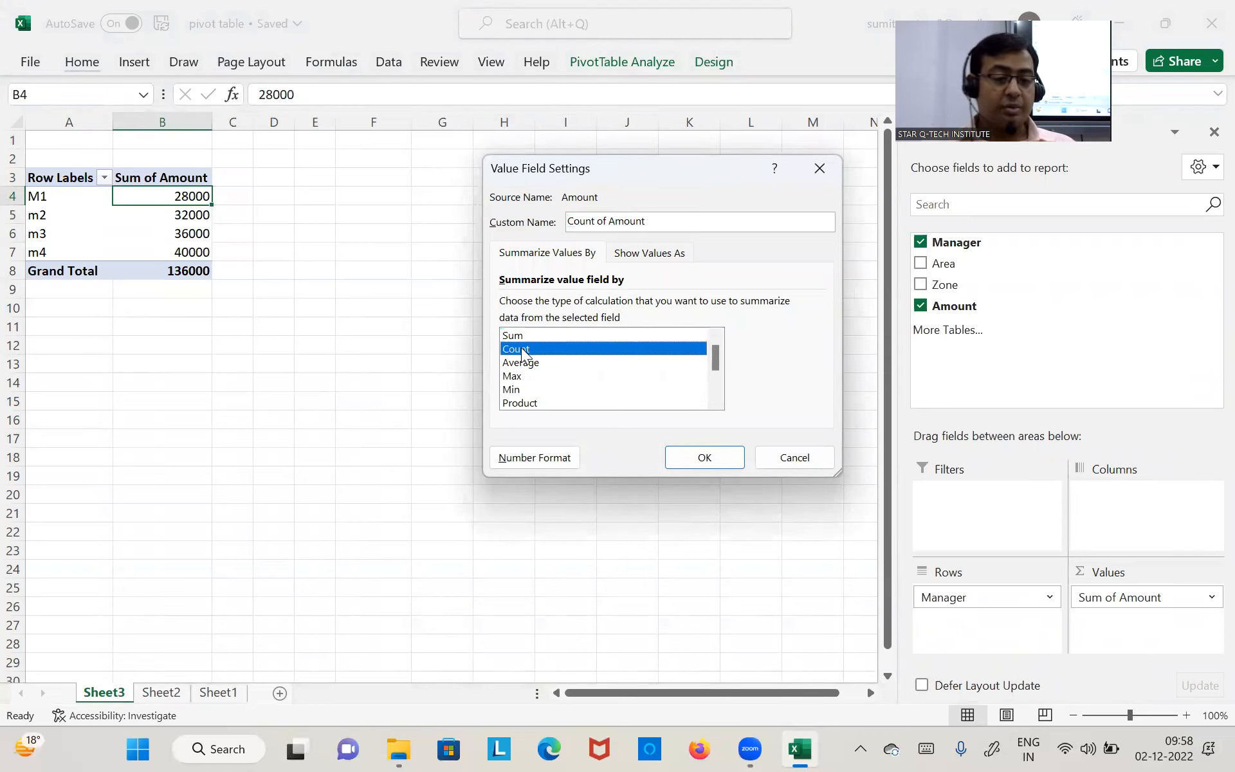
click(698, 452)
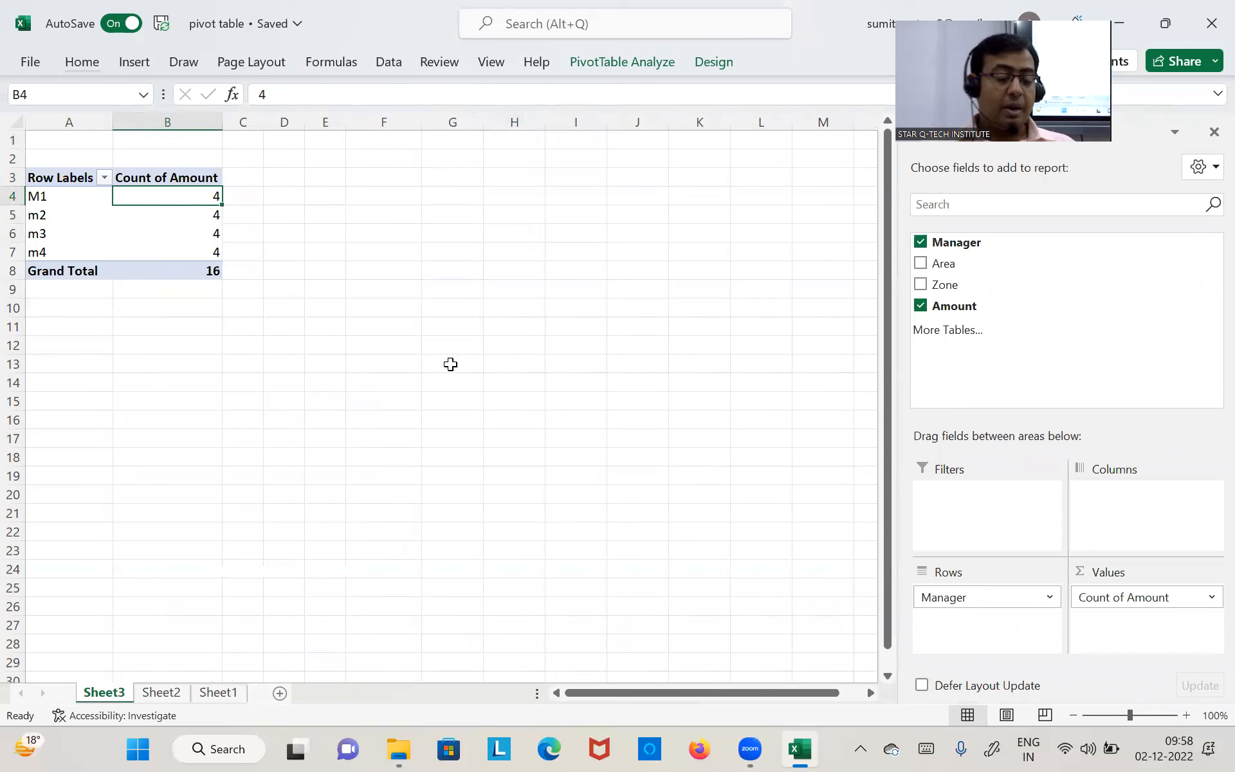
Examine the count of amounts for each manager from M1 to m4 and open the Count of Amount field's options
click(46, 194)
click(166, 191)
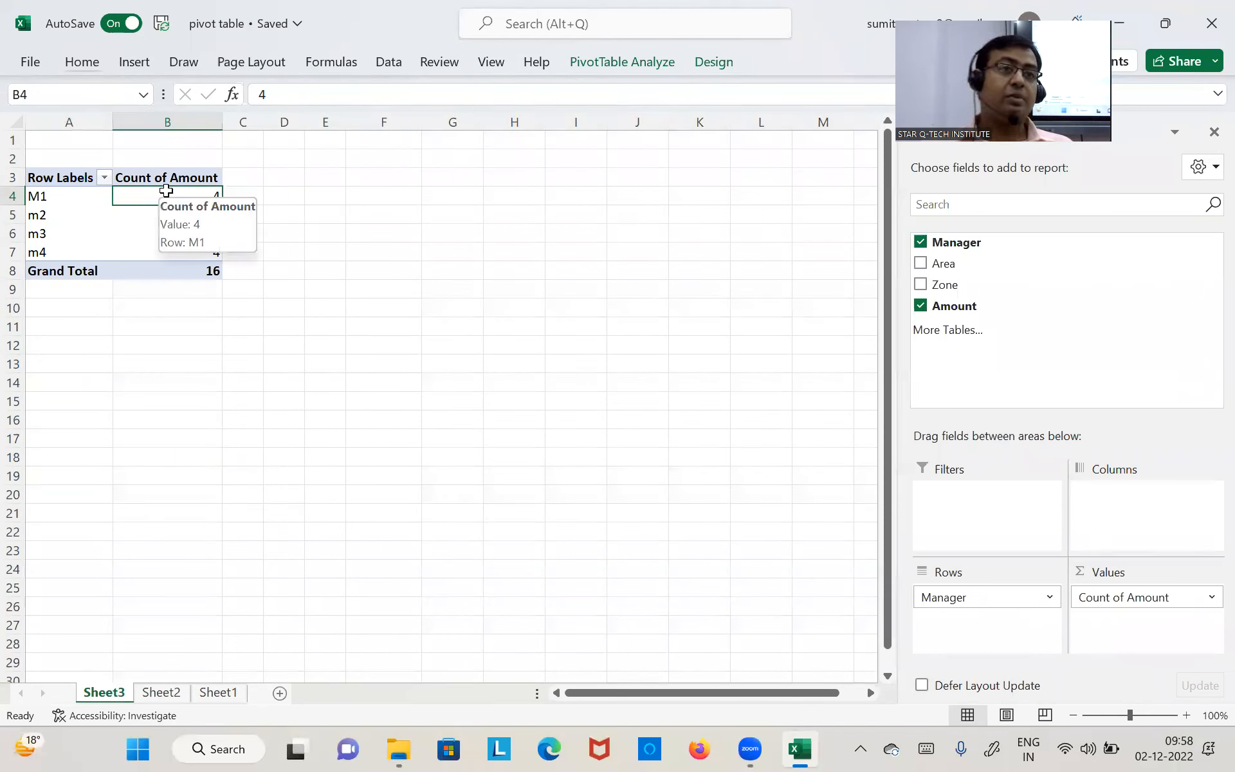
drag(166, 190, 171, 260)
click(325, 289)
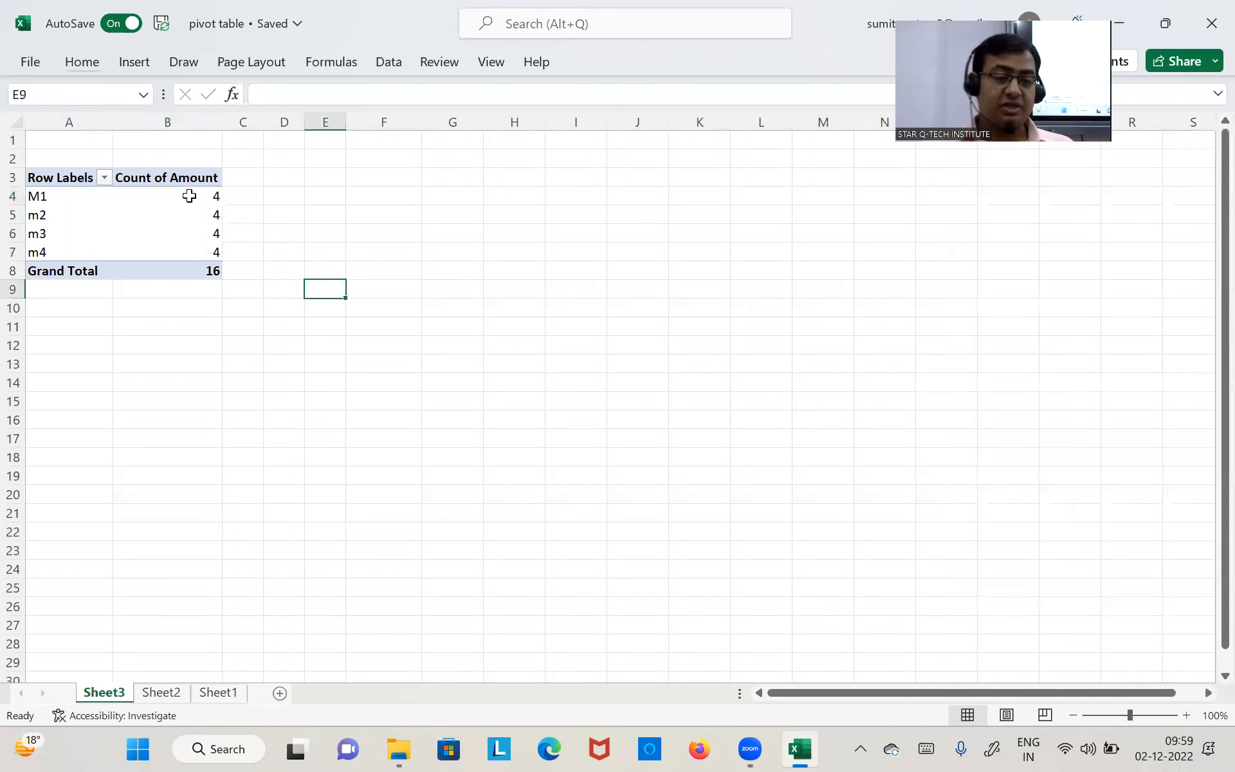
click(189, 193)
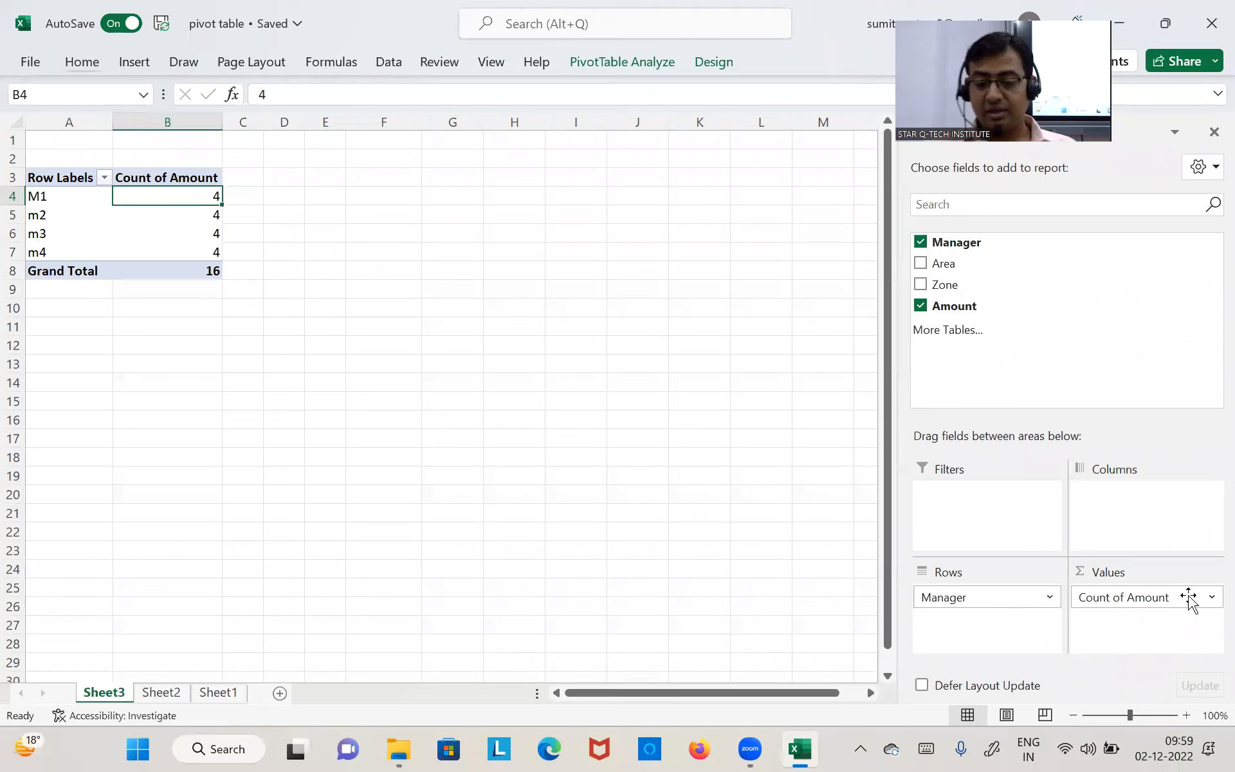
click(1212, 597)
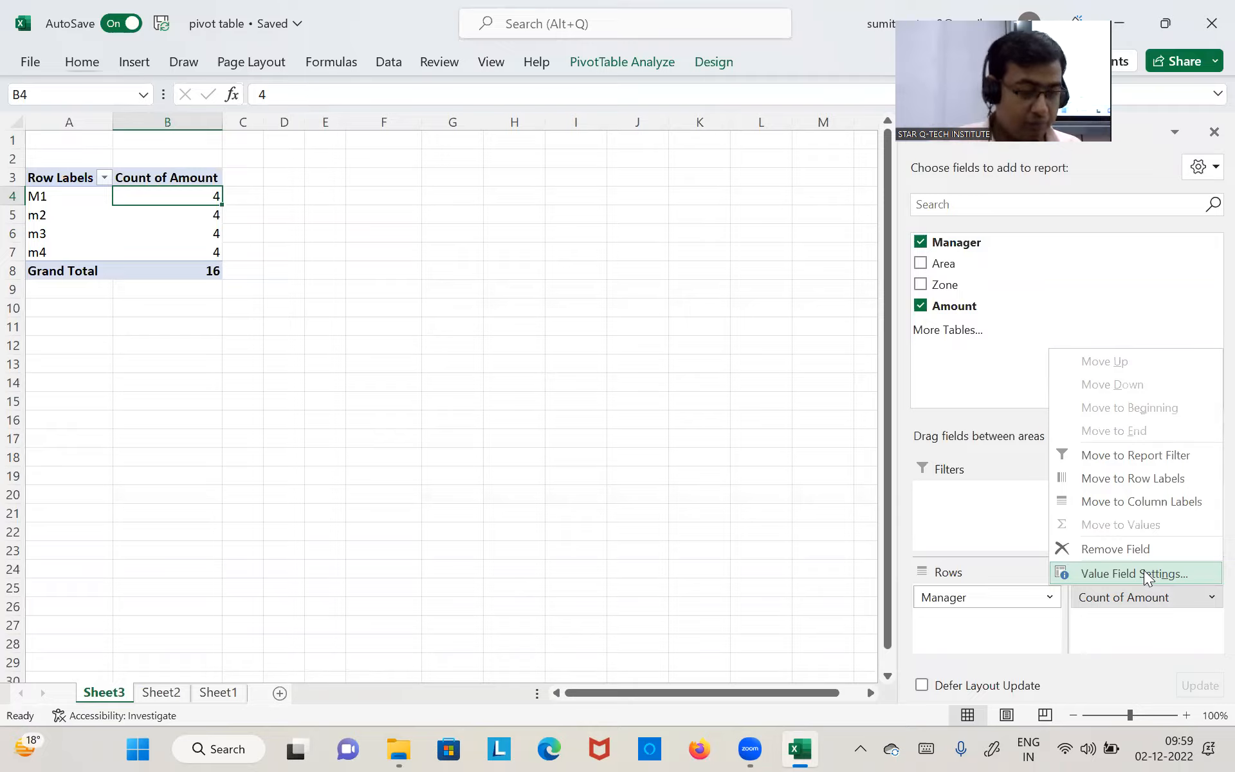
Open the export file folder on the desktop, select the CCBkUp workbook and return to the pivot table workbook
key(super+d)
key(Up)
key(Up)
key(Right)
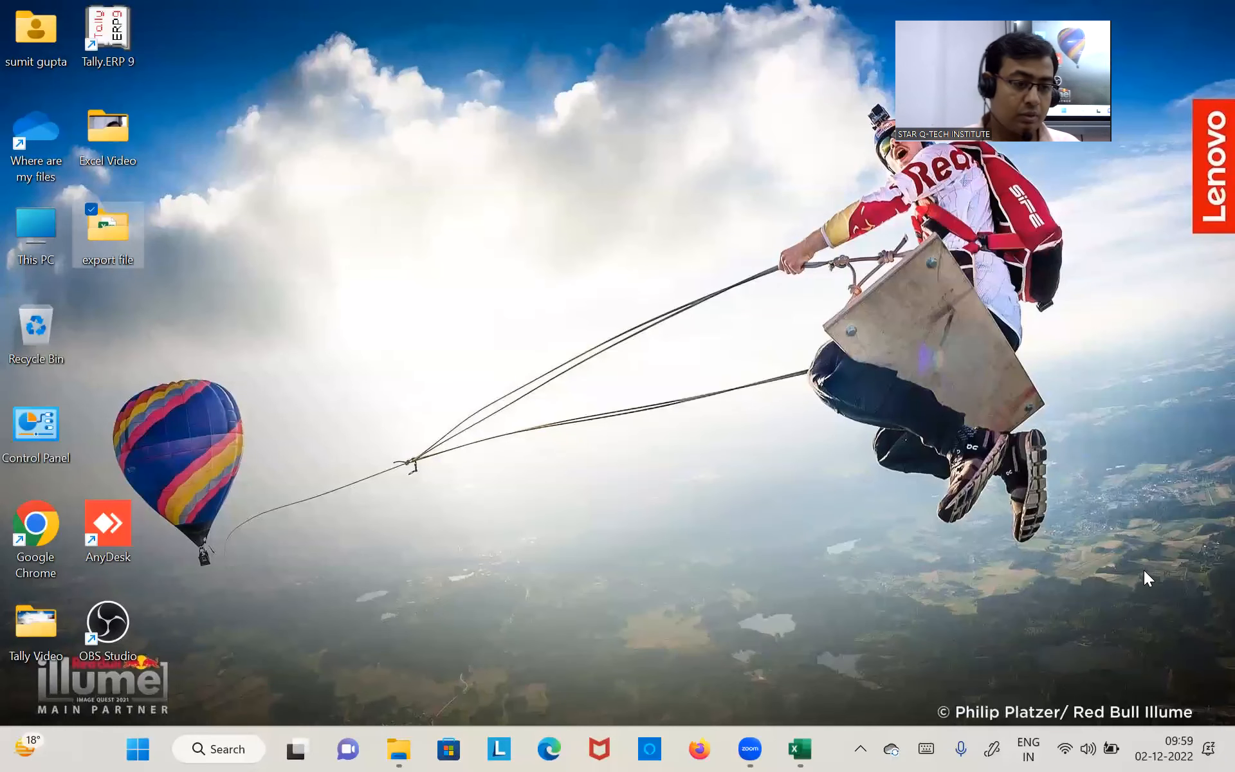
key(Return)
key(Down)
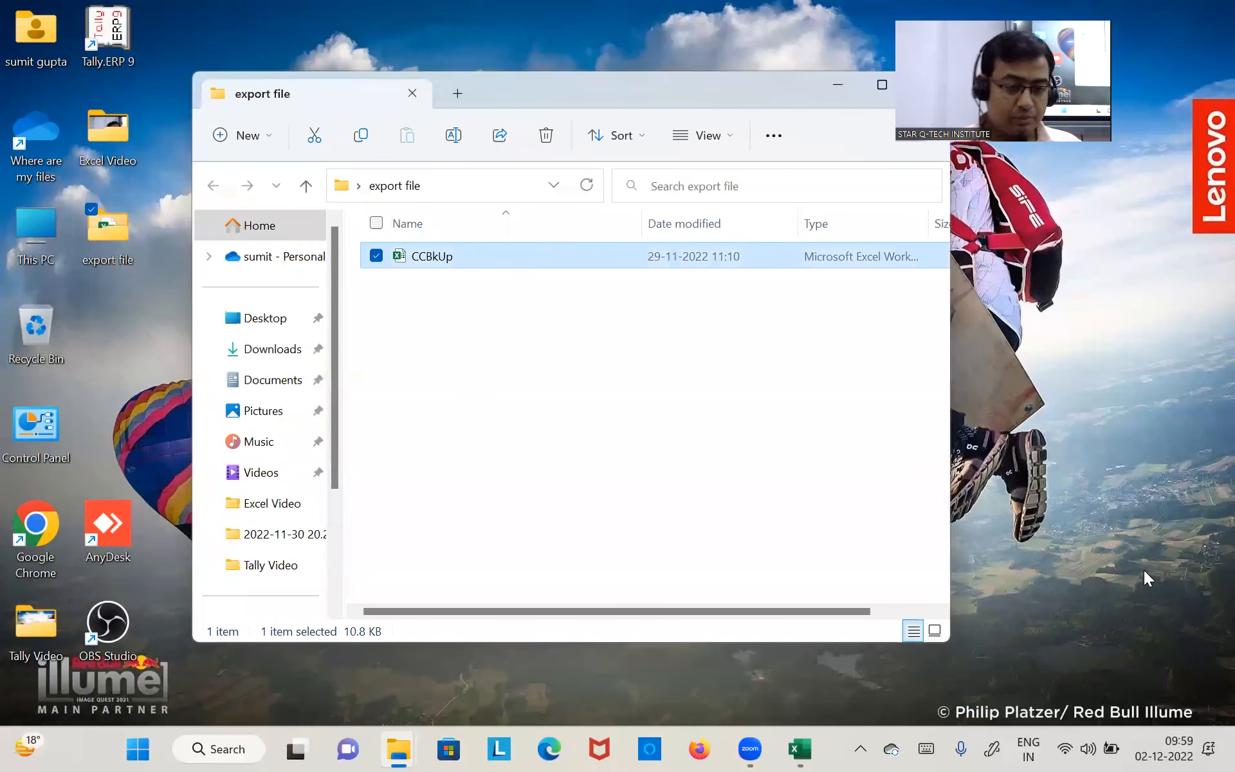
key(alt+Tab)
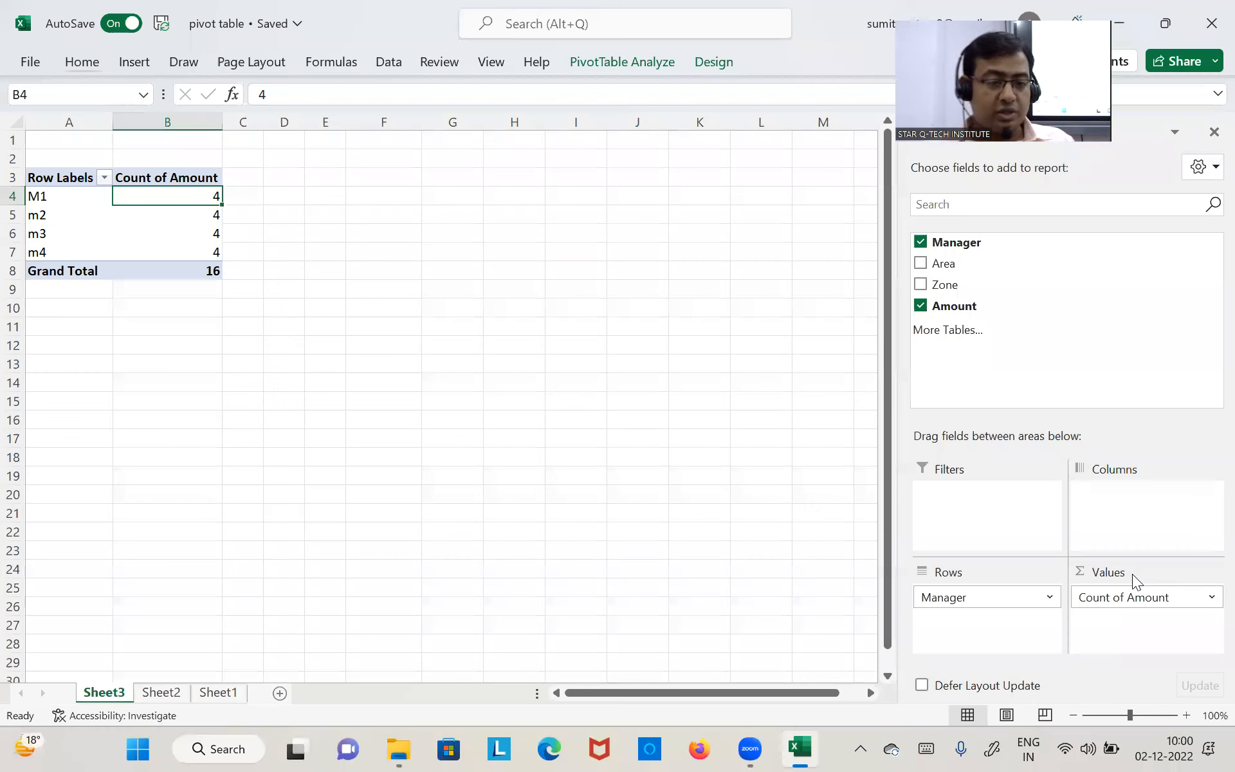
Refresh the desktop and copy the Files for students folder from the OneDrive Desktop folder onto the local desktop
click(487, 341)
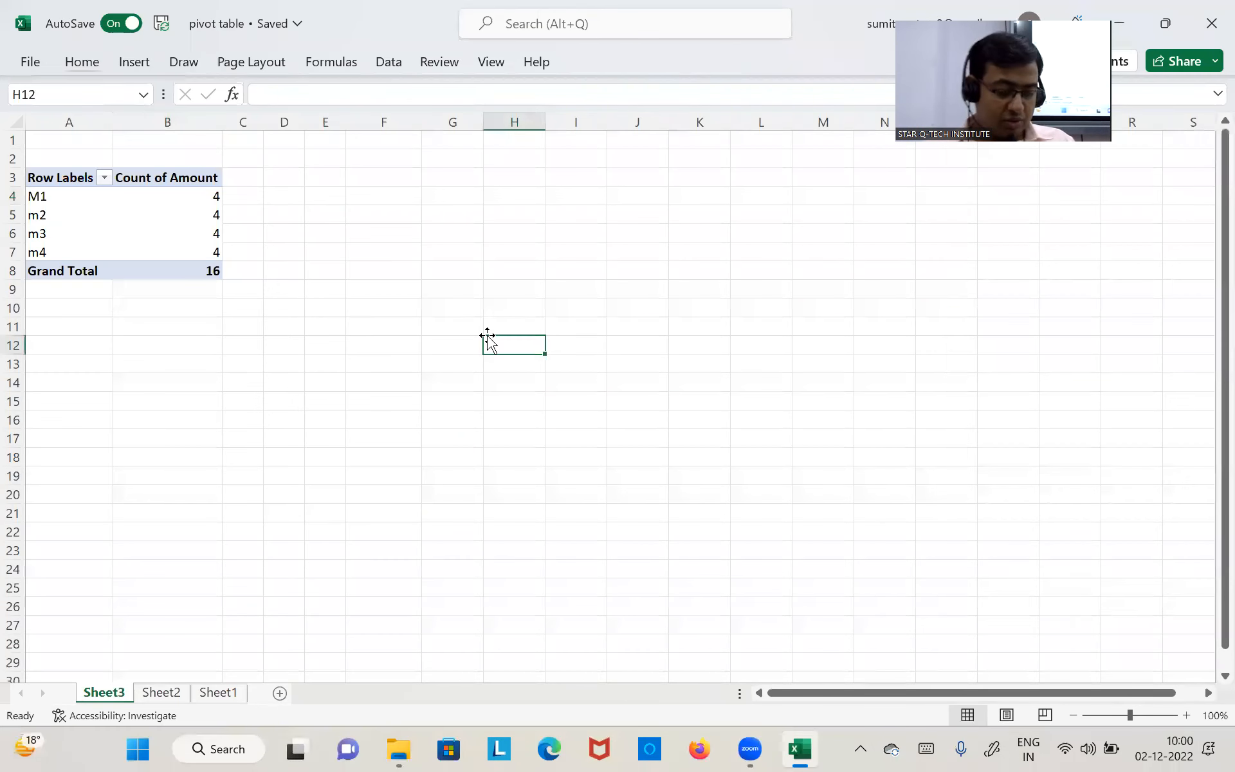
key(super+d)
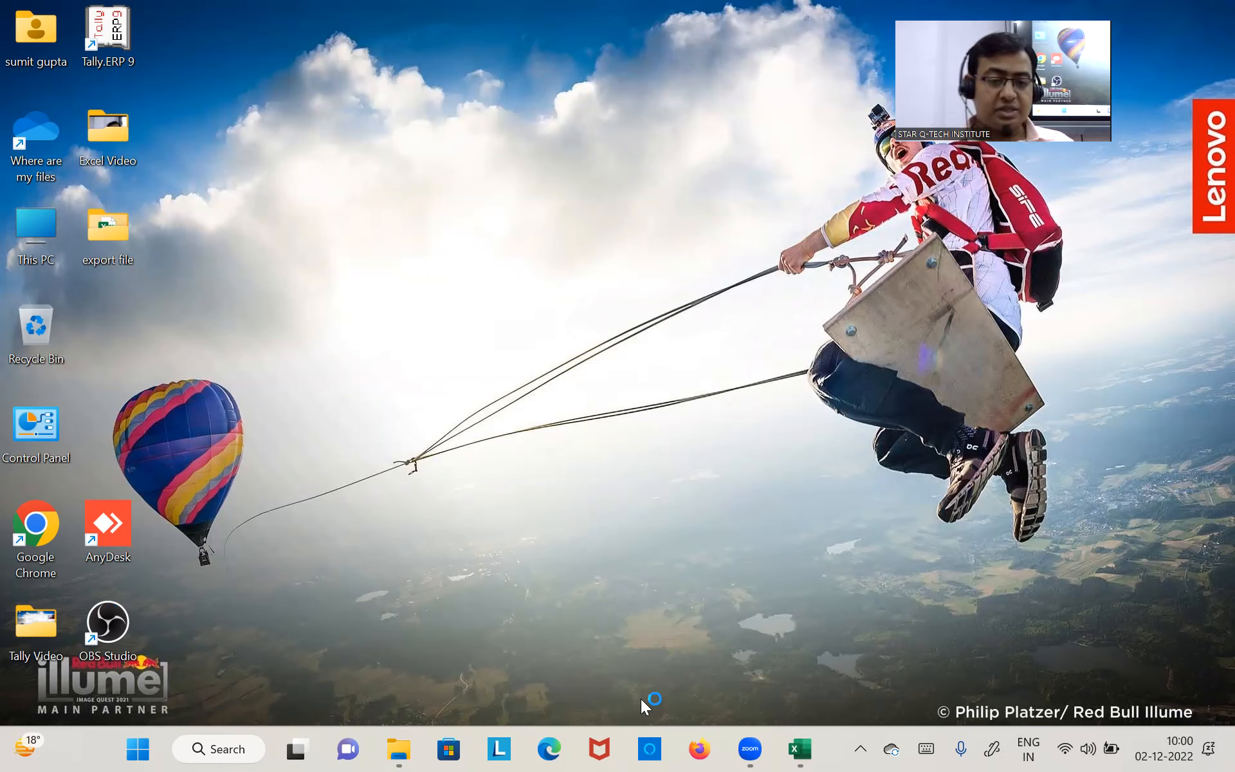
right_click(359, 207)
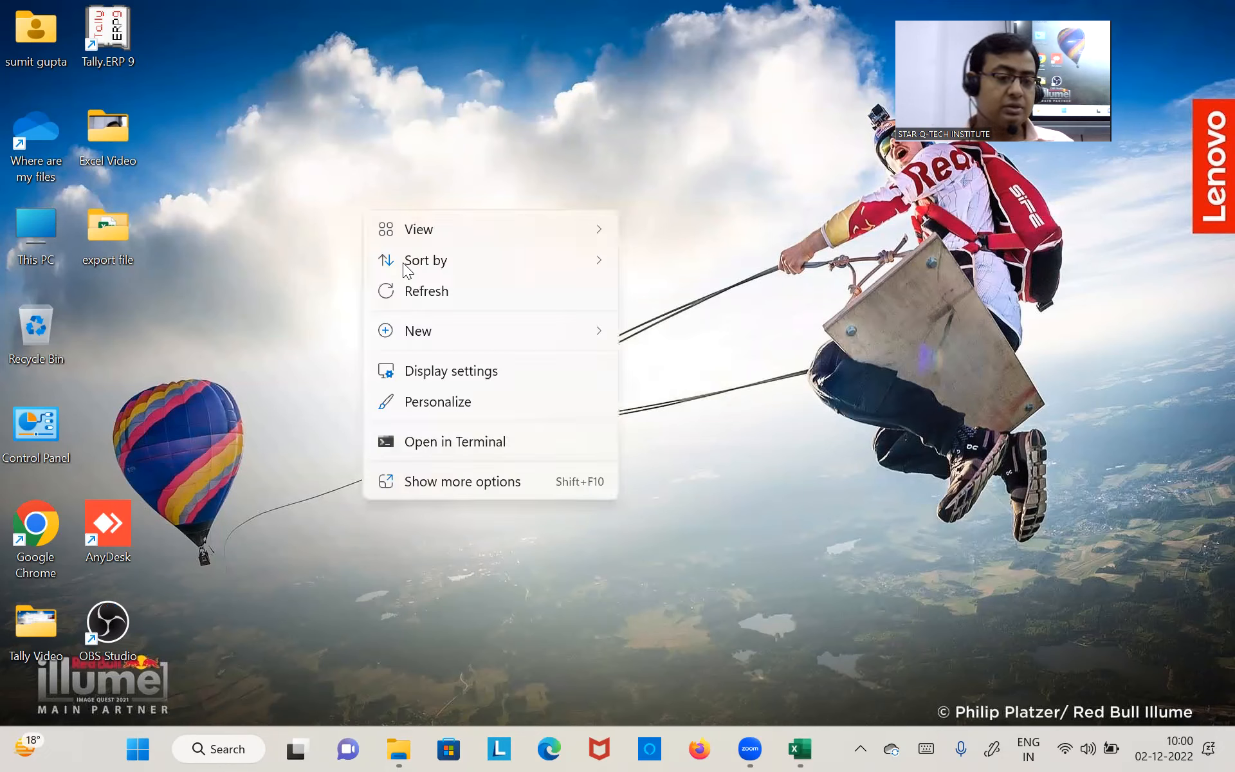
click(415, 287)
double_click(28, 141)
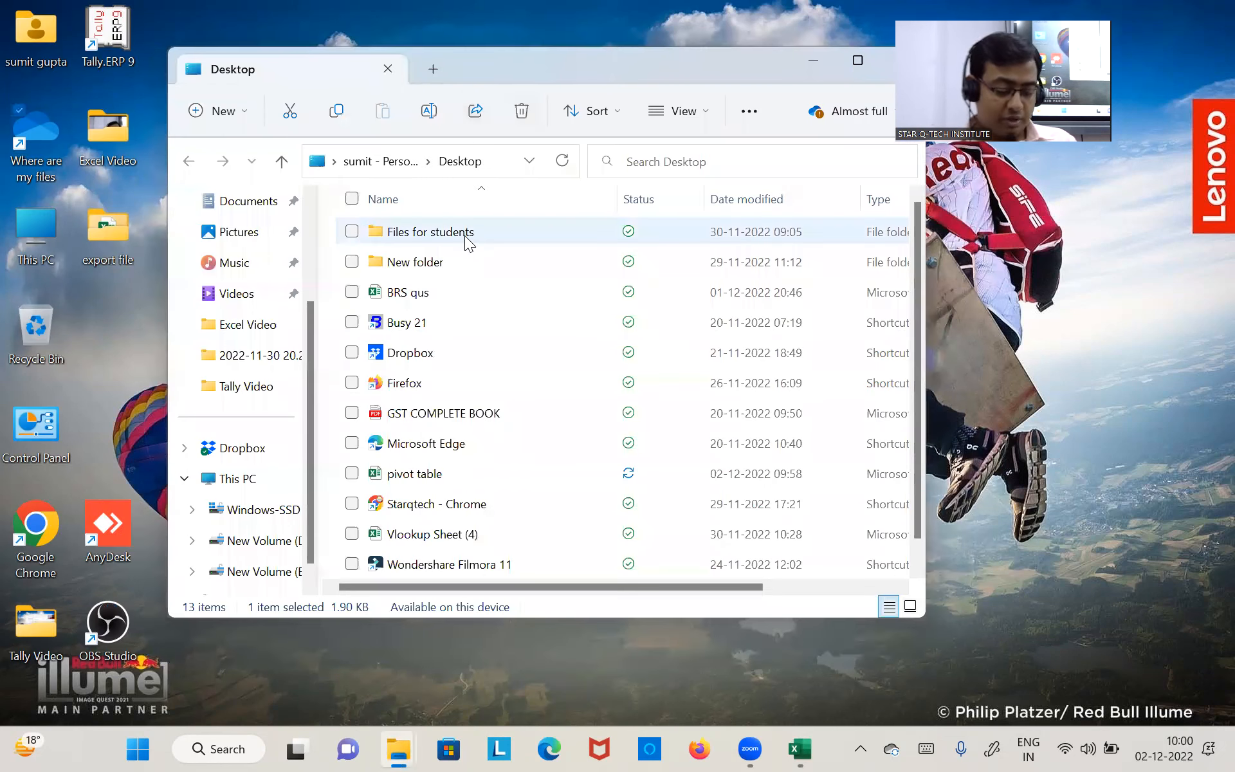
click(465, 236)
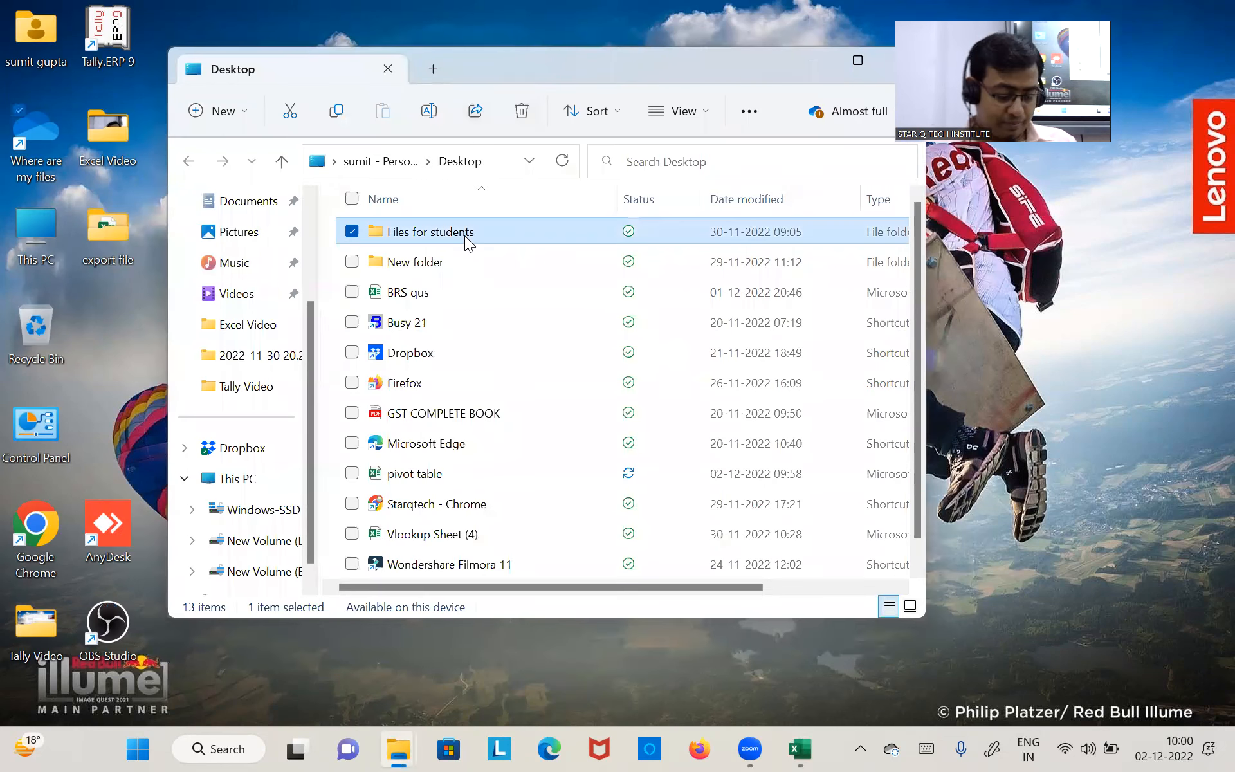
click(983, 241)
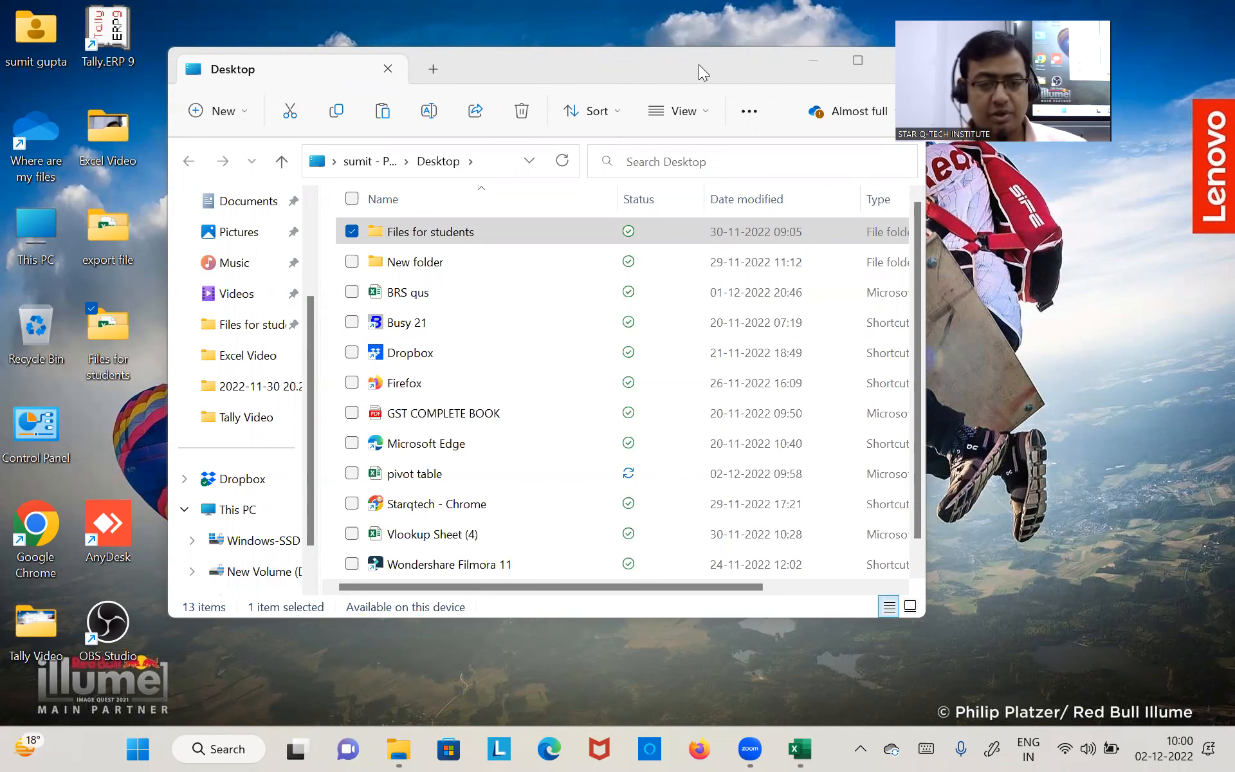
Open the copied Files for students folder and select the Vlookup Sheet (4) workbook
double_click(129, 331)
scroll(581, 396, down, 5)
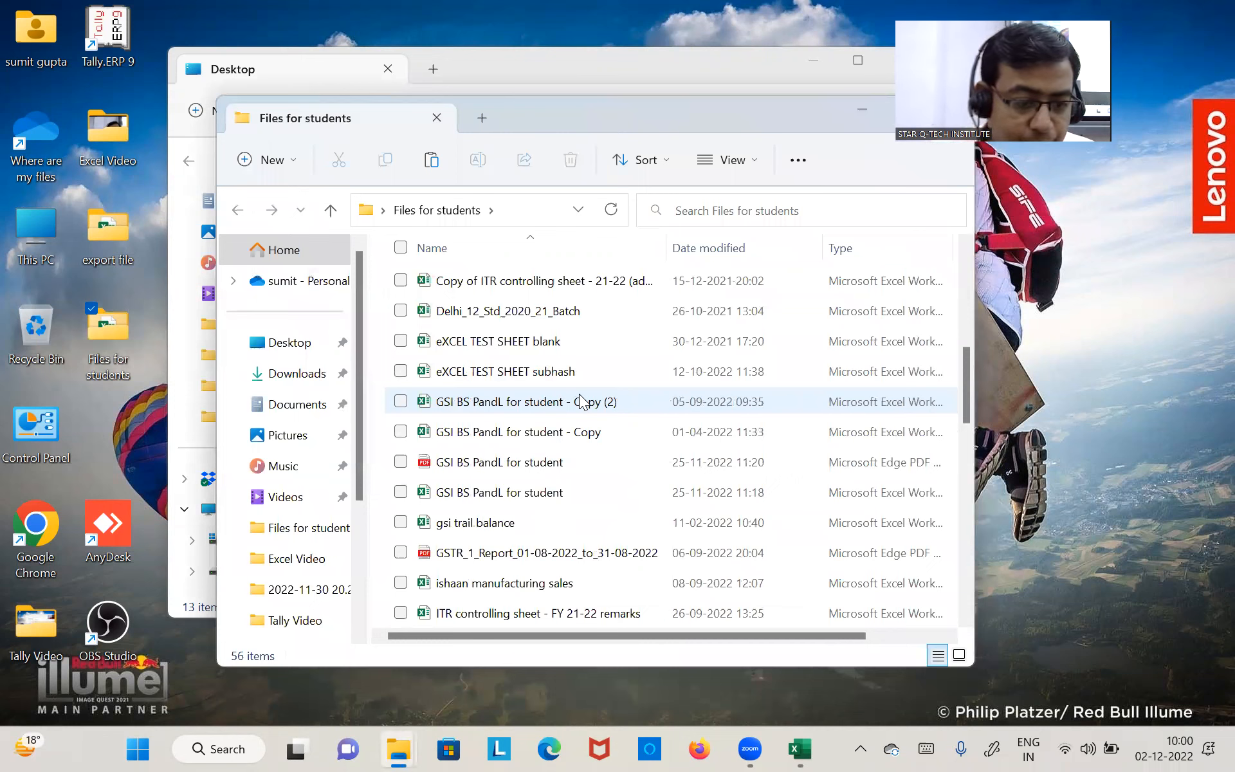
scroll(581, 398, down, 8)
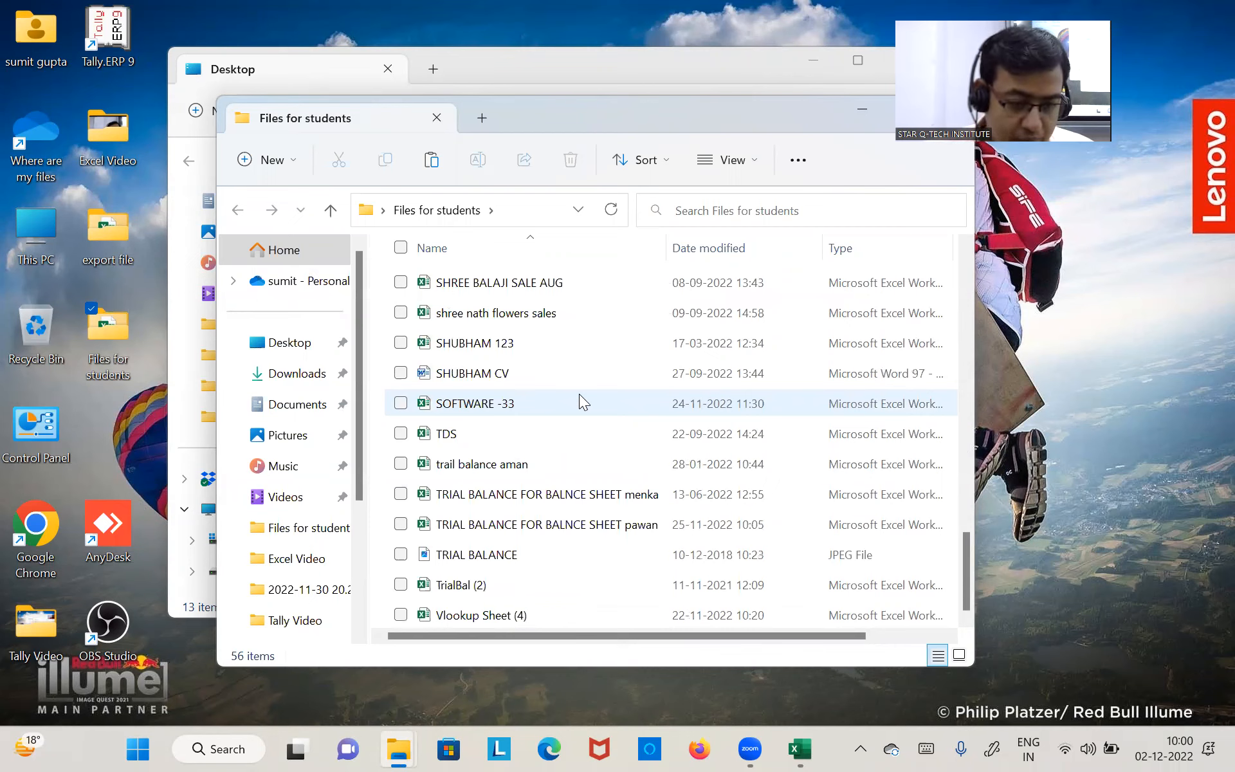
key(v)
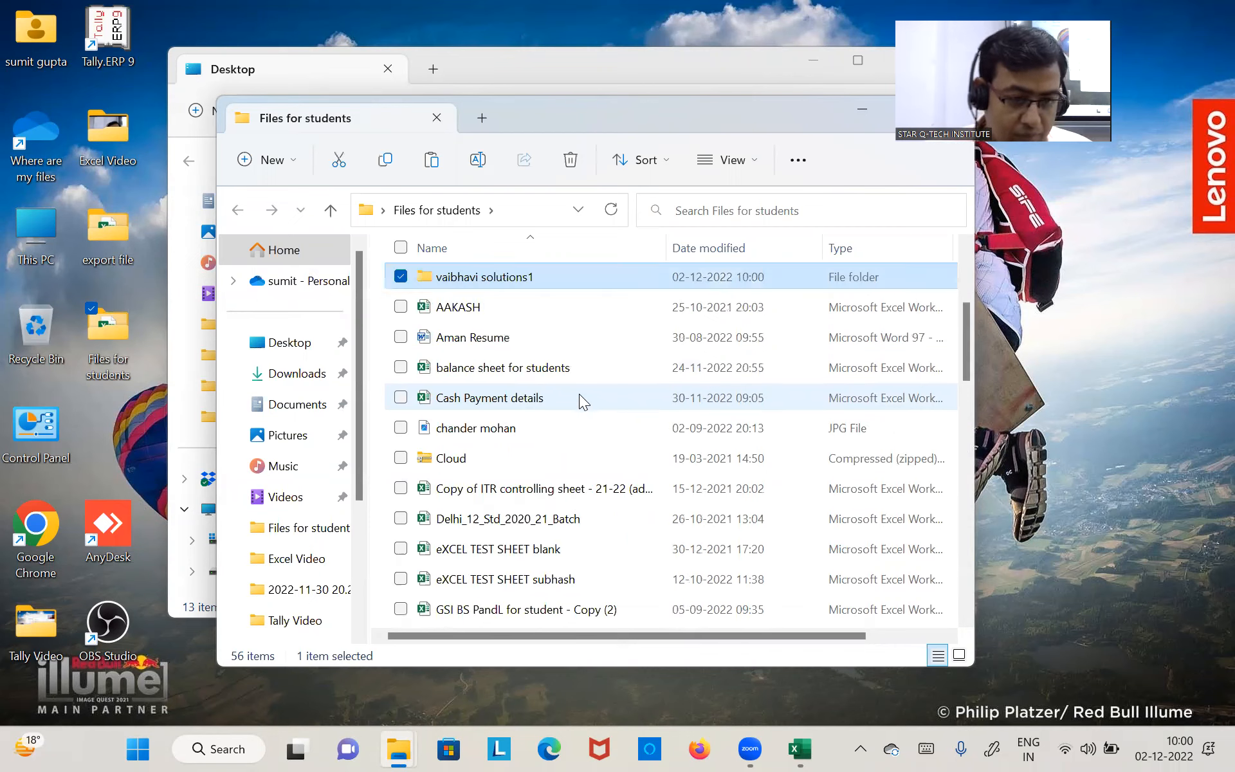
key(v)
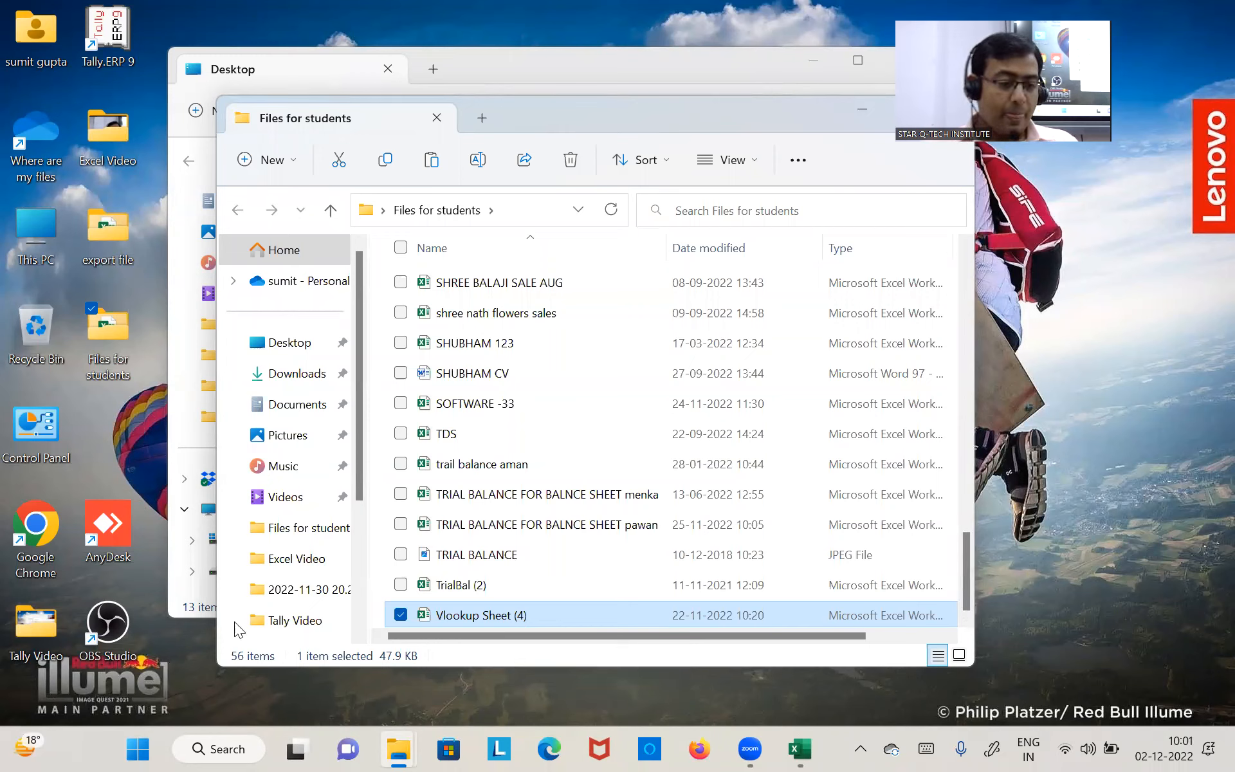
Switch to Google Chrome with the Starqtech profile and open web.whatsapp.com
double_click(61, 525)
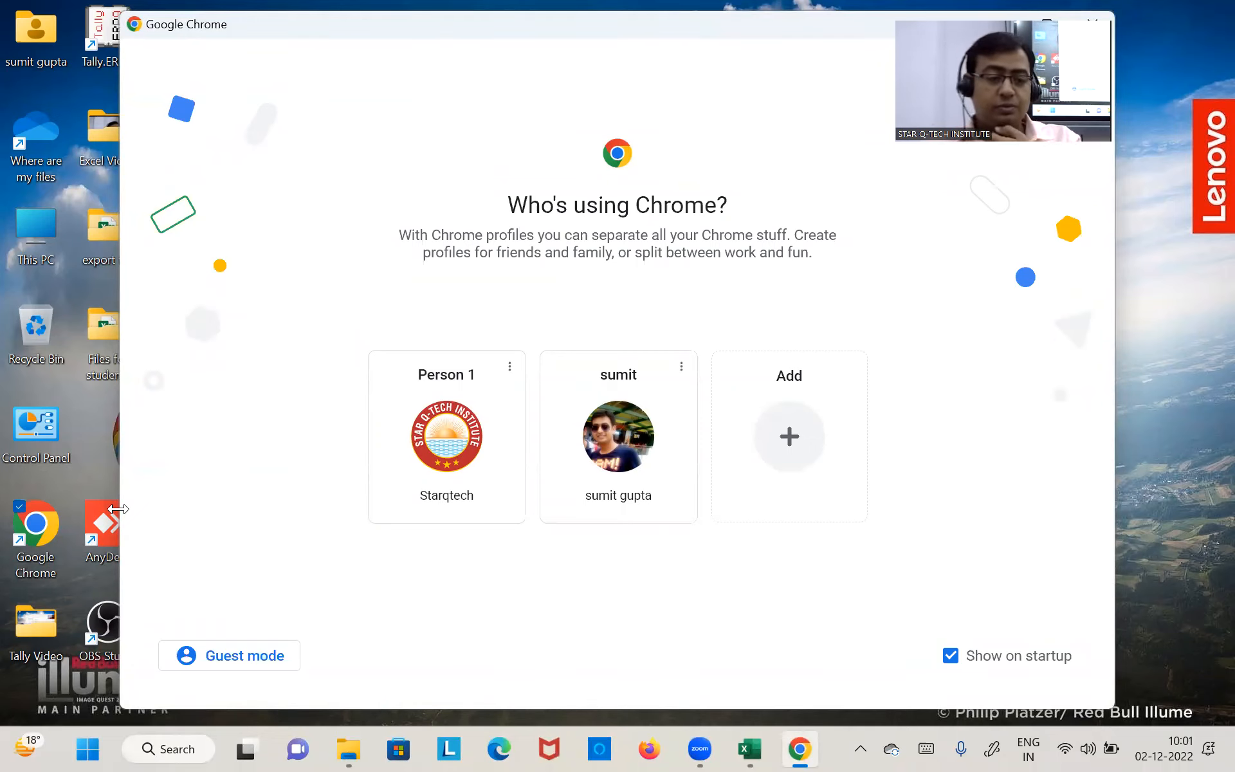
click(409, 439)
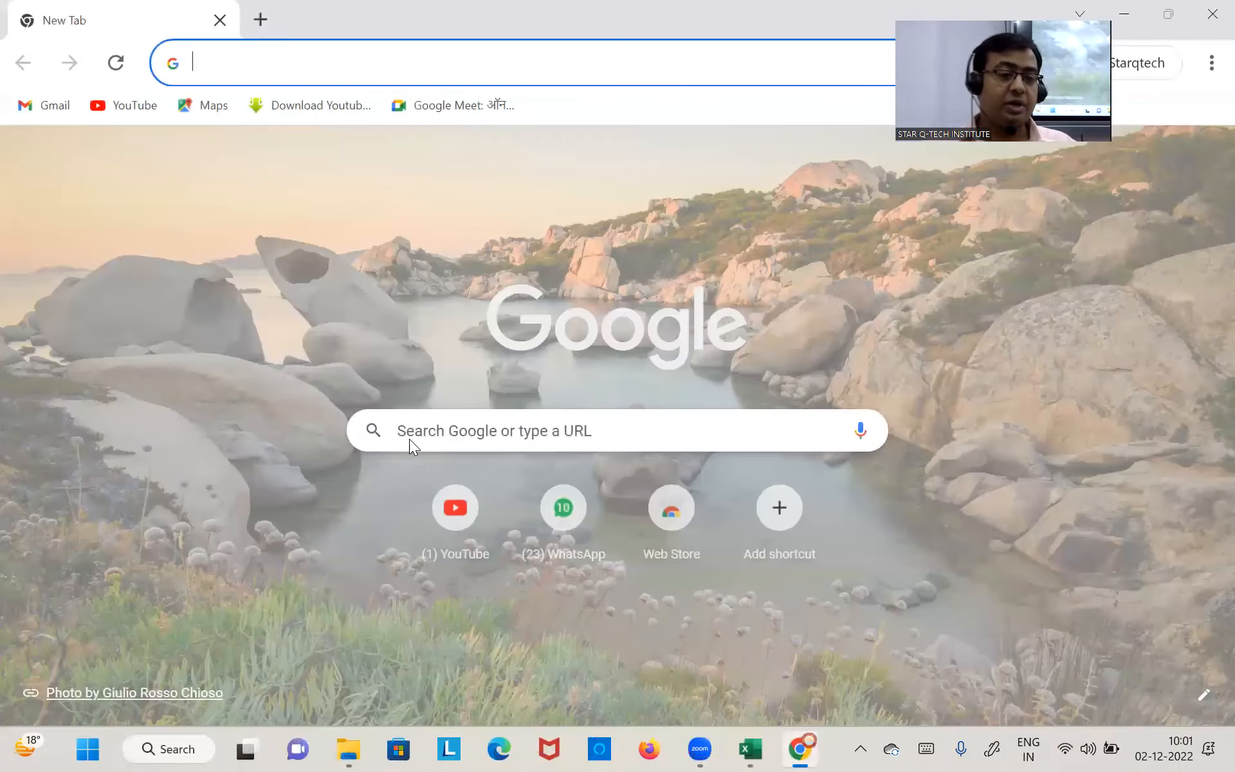
click(505, 73)
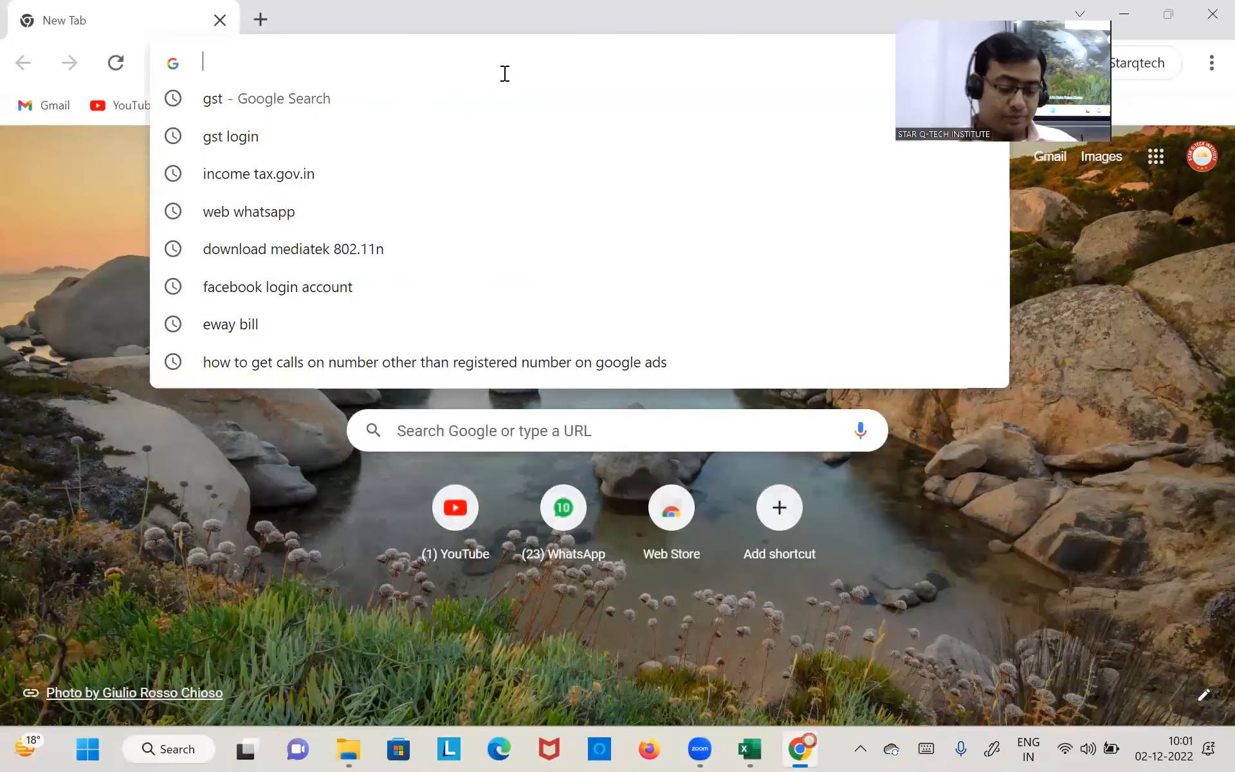
text(web)
key(Return)
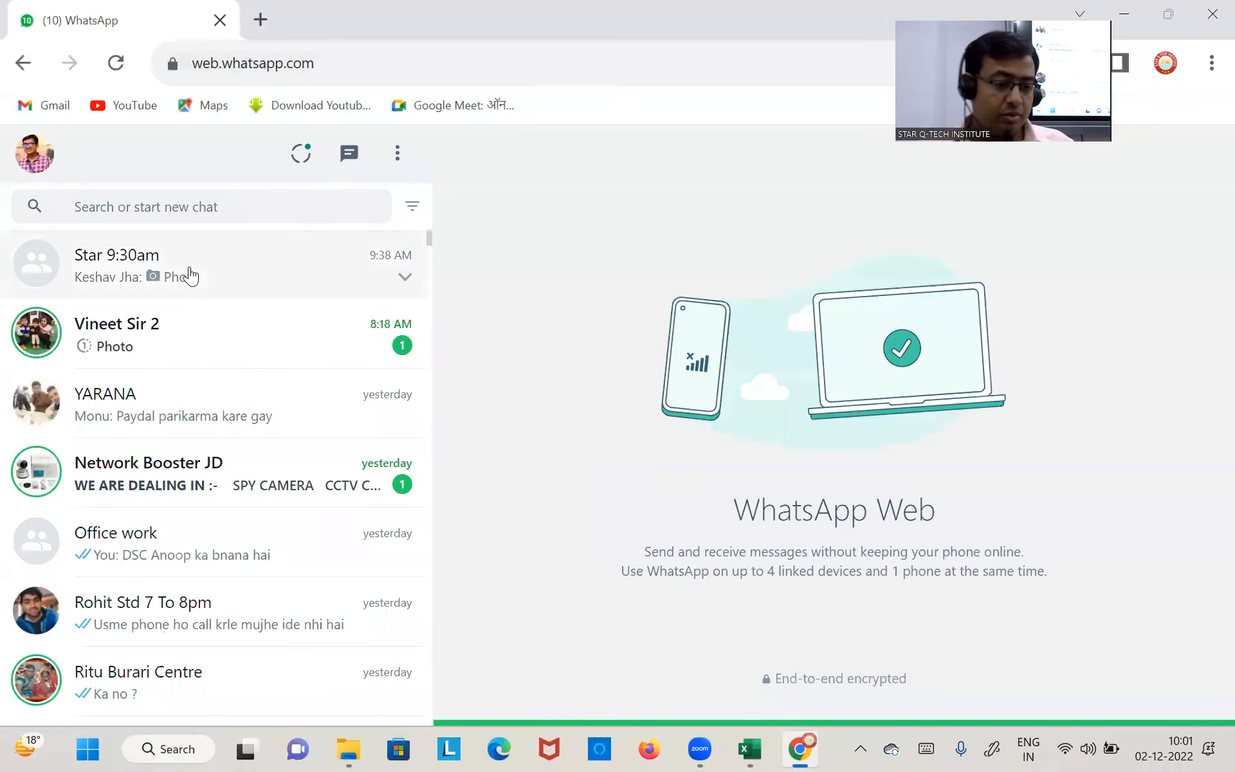
Search the WhatsApp chats for the student's name and open that student's chat
click(175, 207)
text(s)
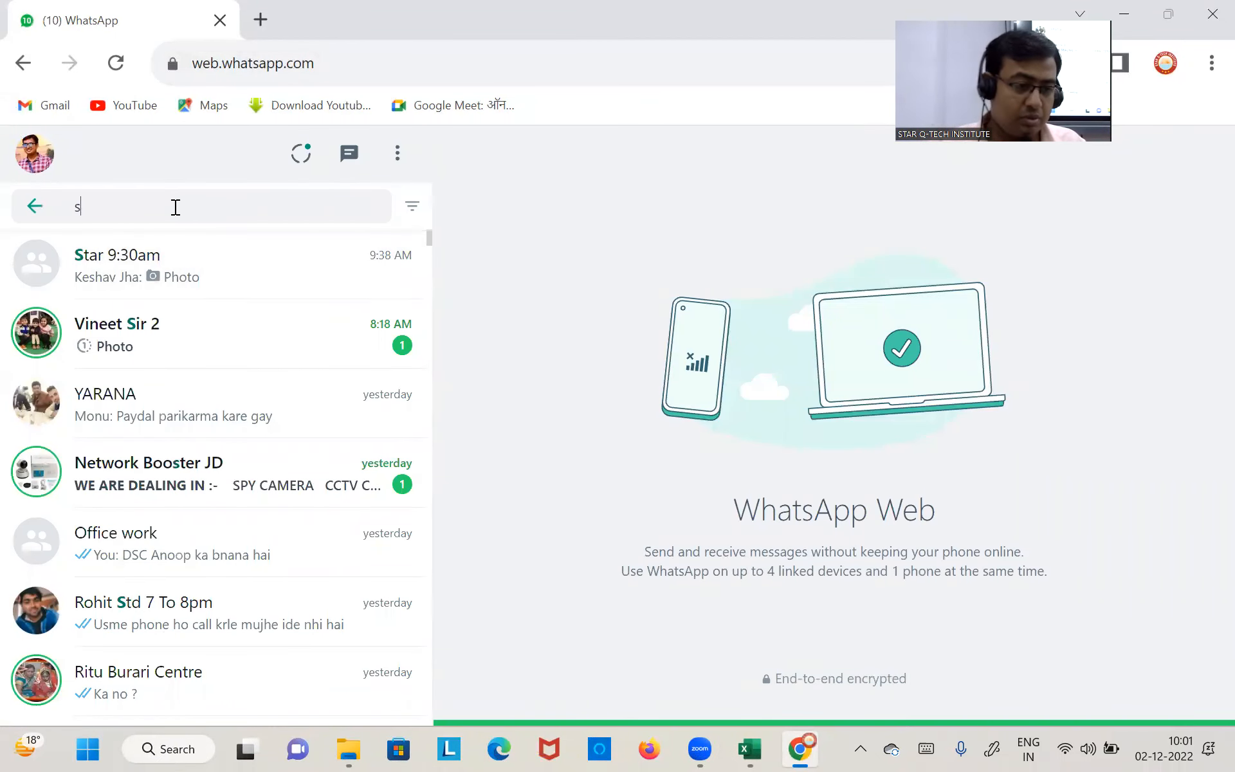
text(alo)
key(BackSpace)
key(BackSpace)
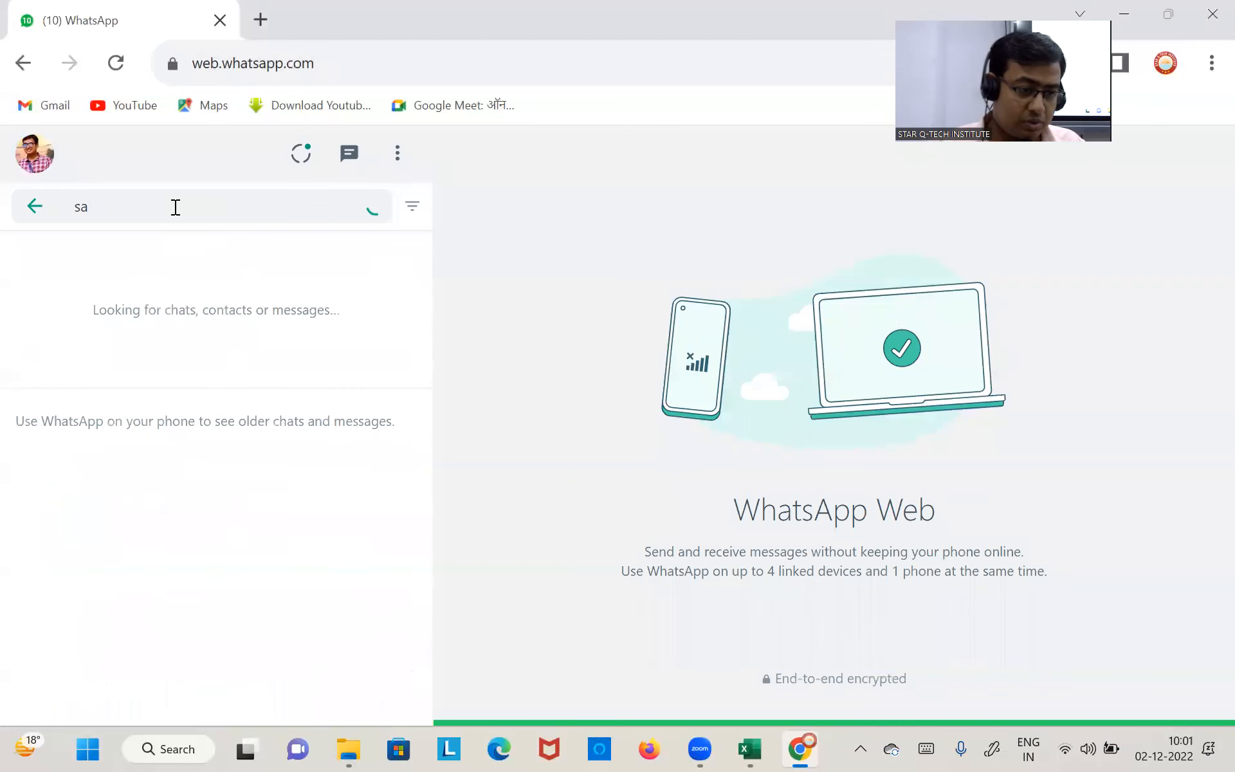
text(k)
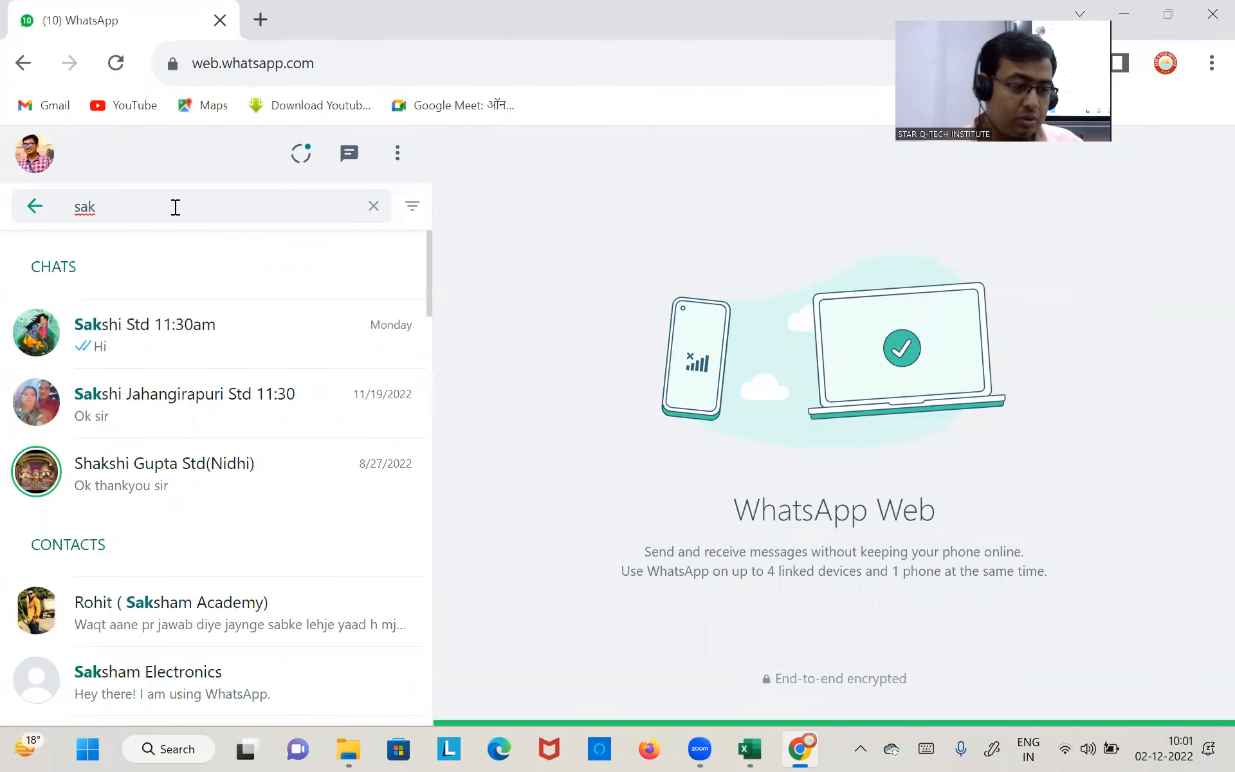
click(115, 488)
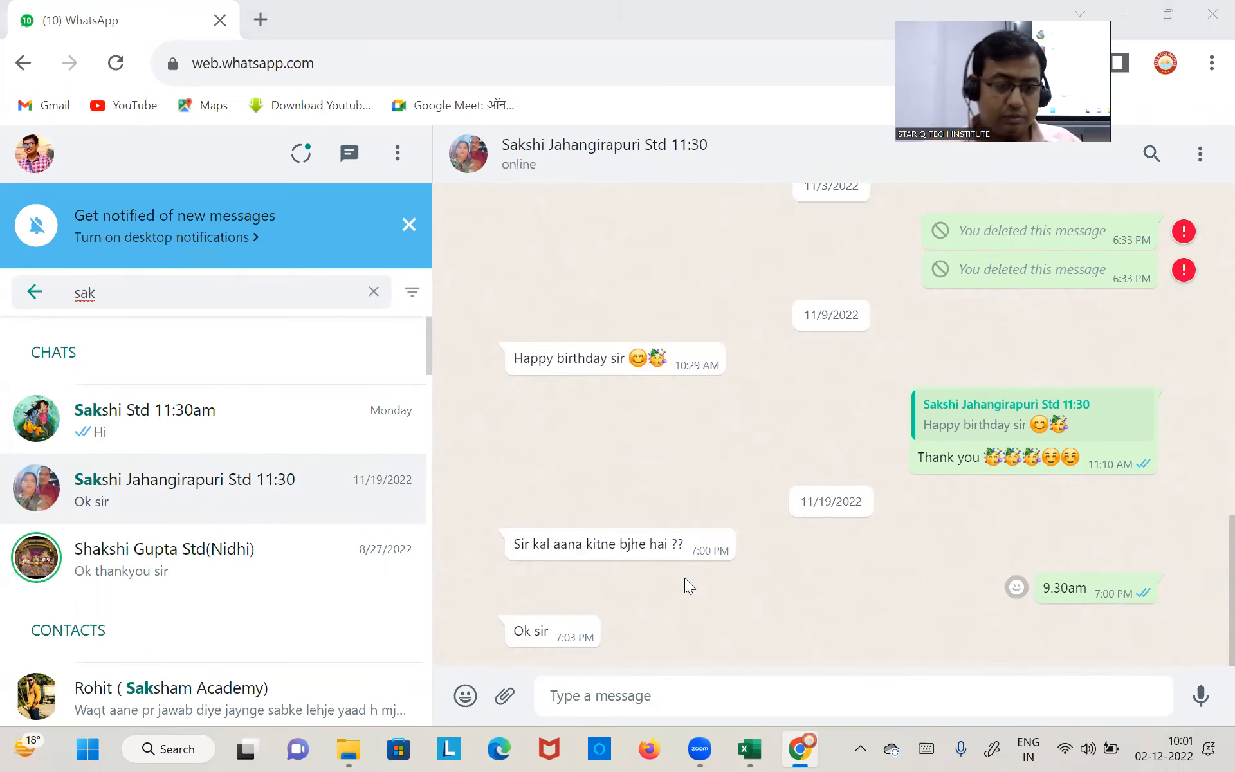
Attach Vlookup Sheet (4).xlsx from the Files for students folder to the open chat and send it
key(alt+Tab)
drag(521, 614, 1046, 534)
click(1191, 677)
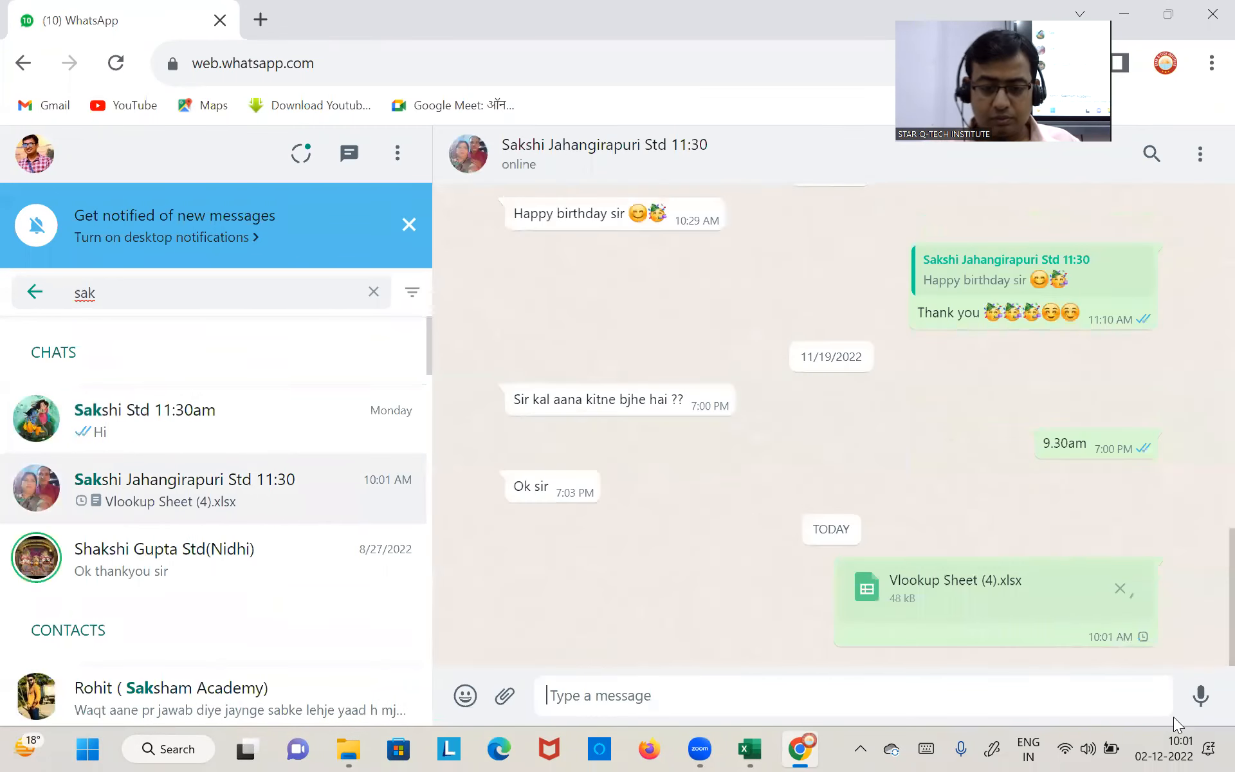
Minimize the browser and close the Files for students and Desktop folder windows
click(1122, 13)
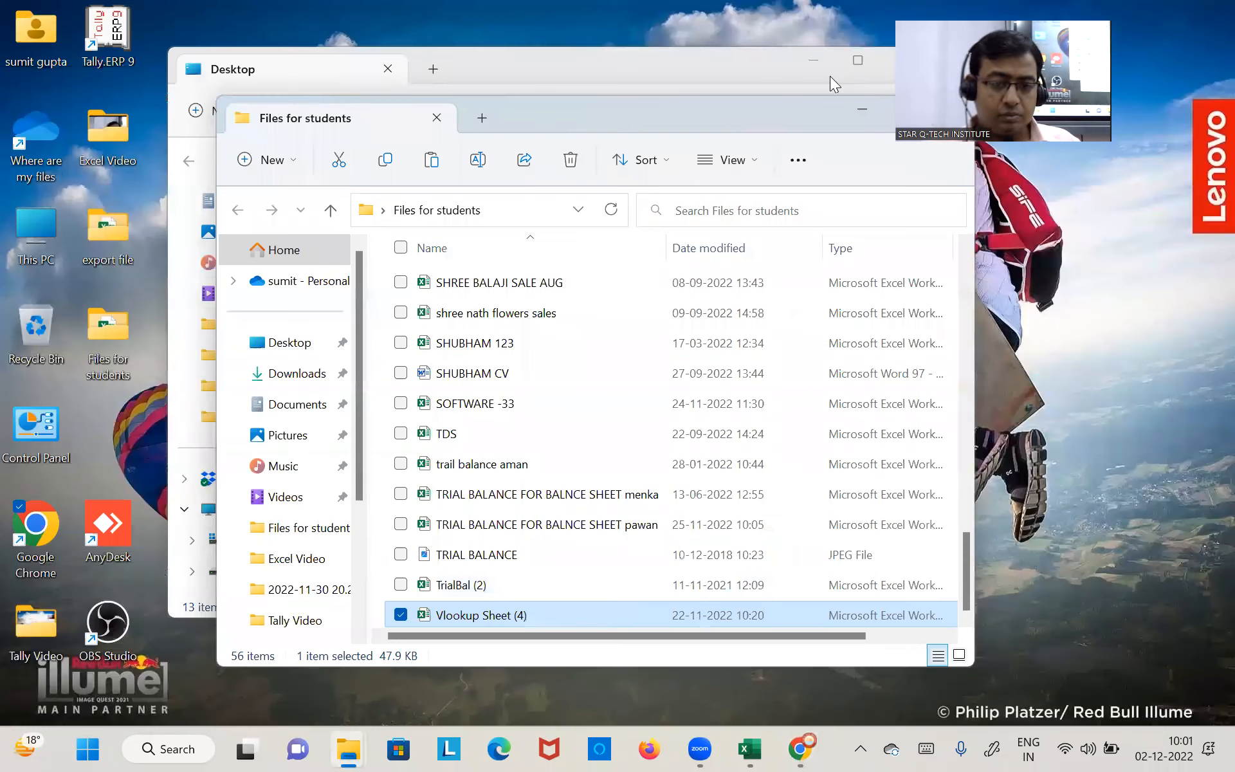
drag(872, 122, 689, 132)
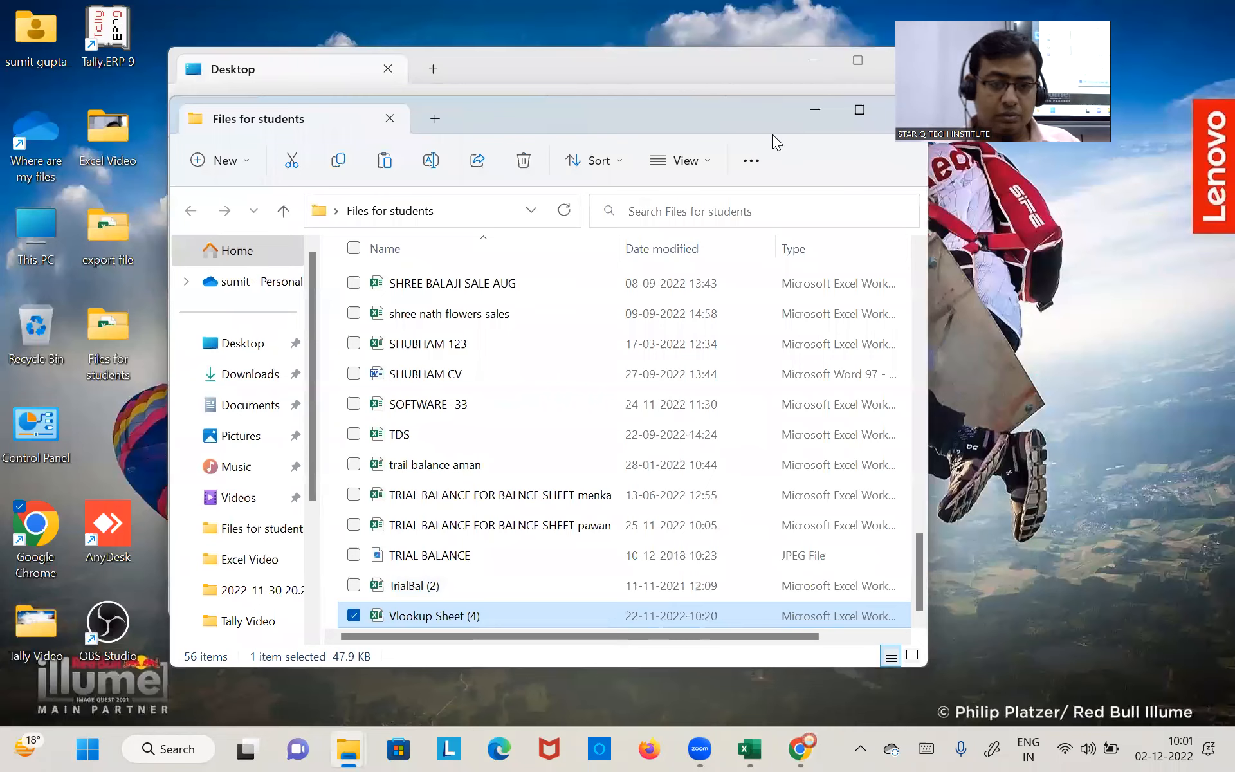
click(776, 124)
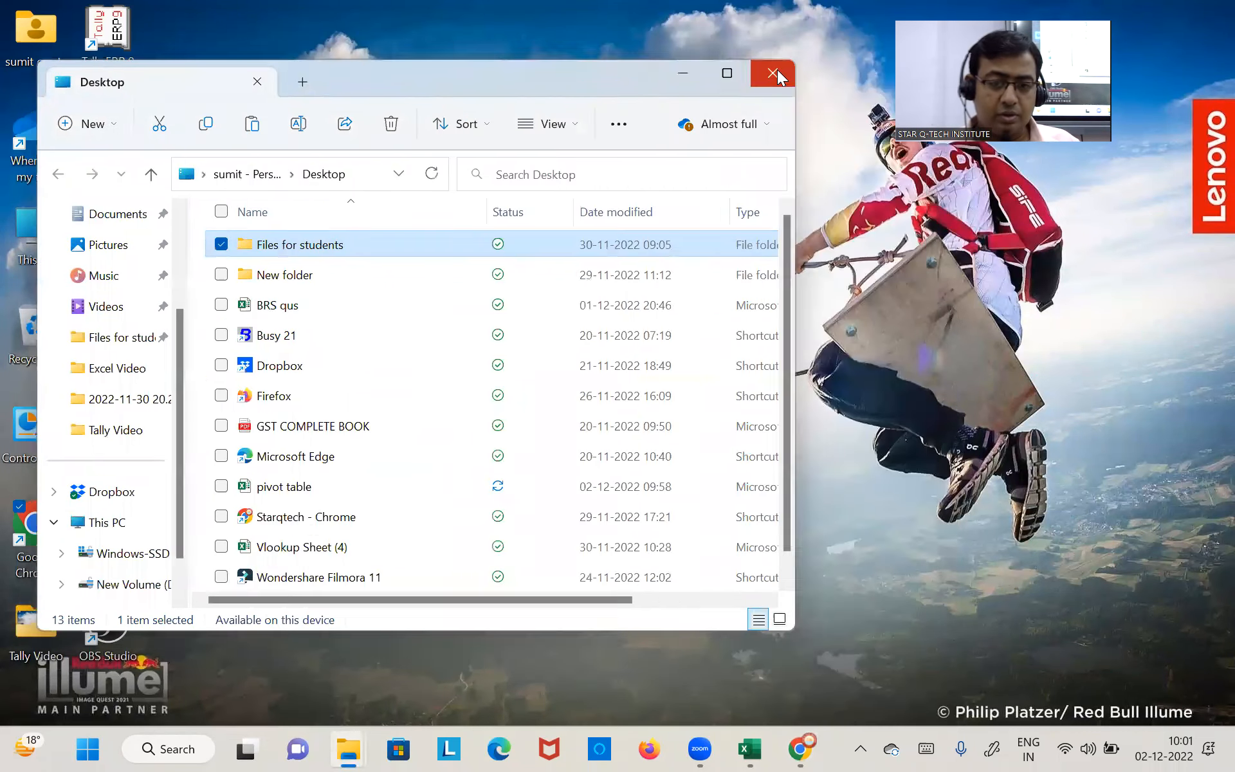
click(776, 70)
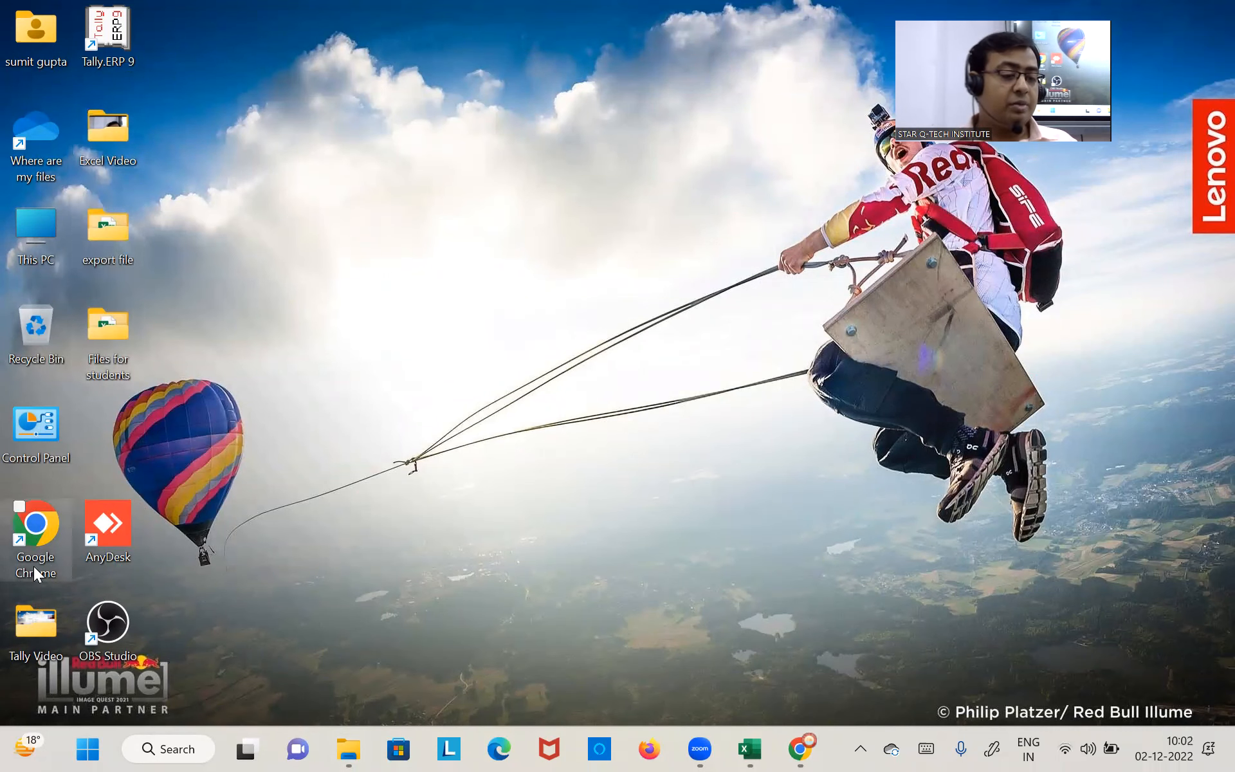
Open the Vlookup Sheet (4) workbook from the desktop's Files for students folder in Excel
double_click(101, 340)
scroll(378, 403, down, 5)
scroll(379, 403, down, 5)
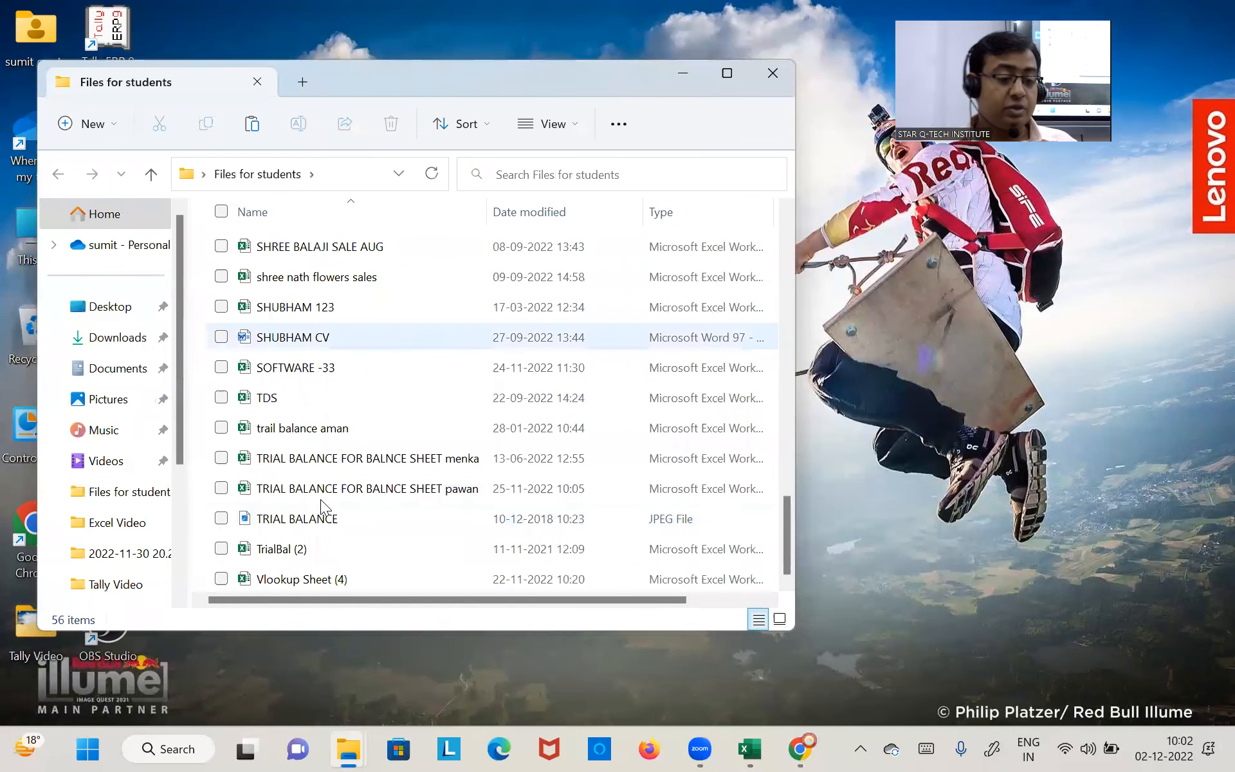
double_click(315, 579)
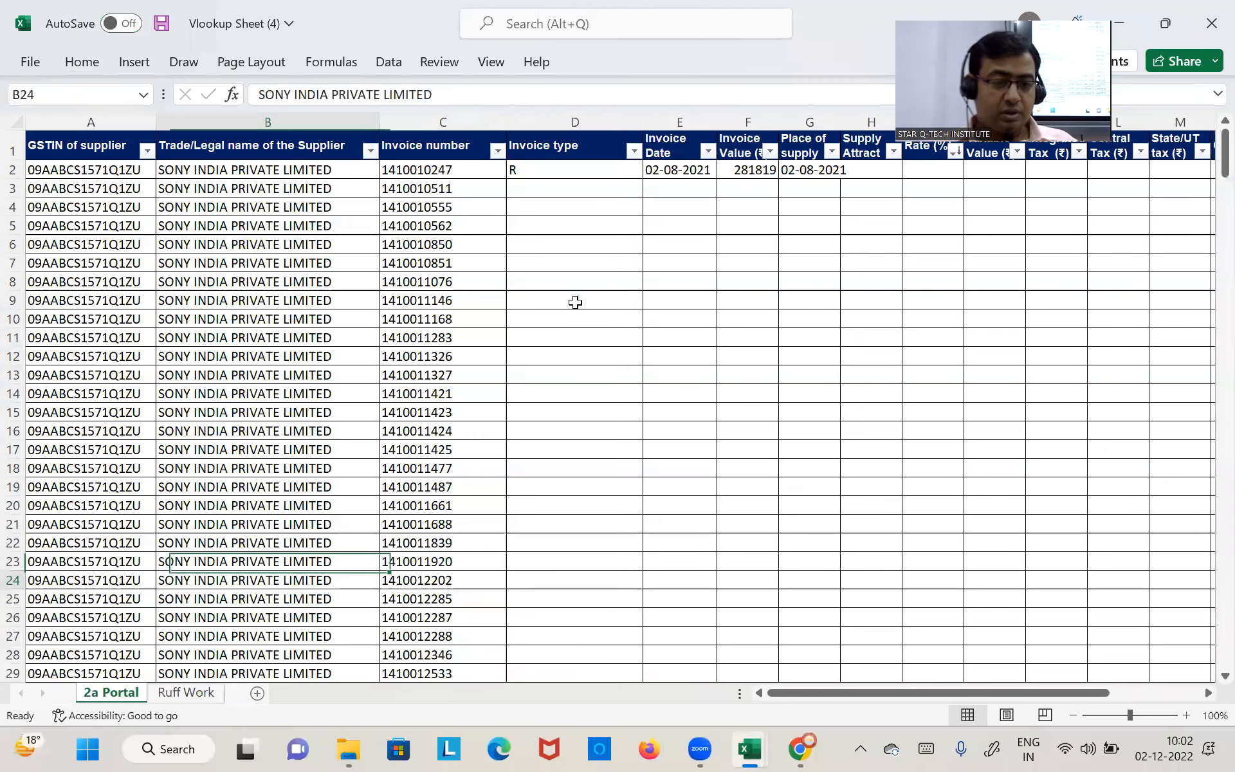
Look over the 2a Portal sheet, then switch to the Ruff Work sheet and go to cell A1
scroll(547, 402, down, 1)
scroll(547, 403, up, 1)
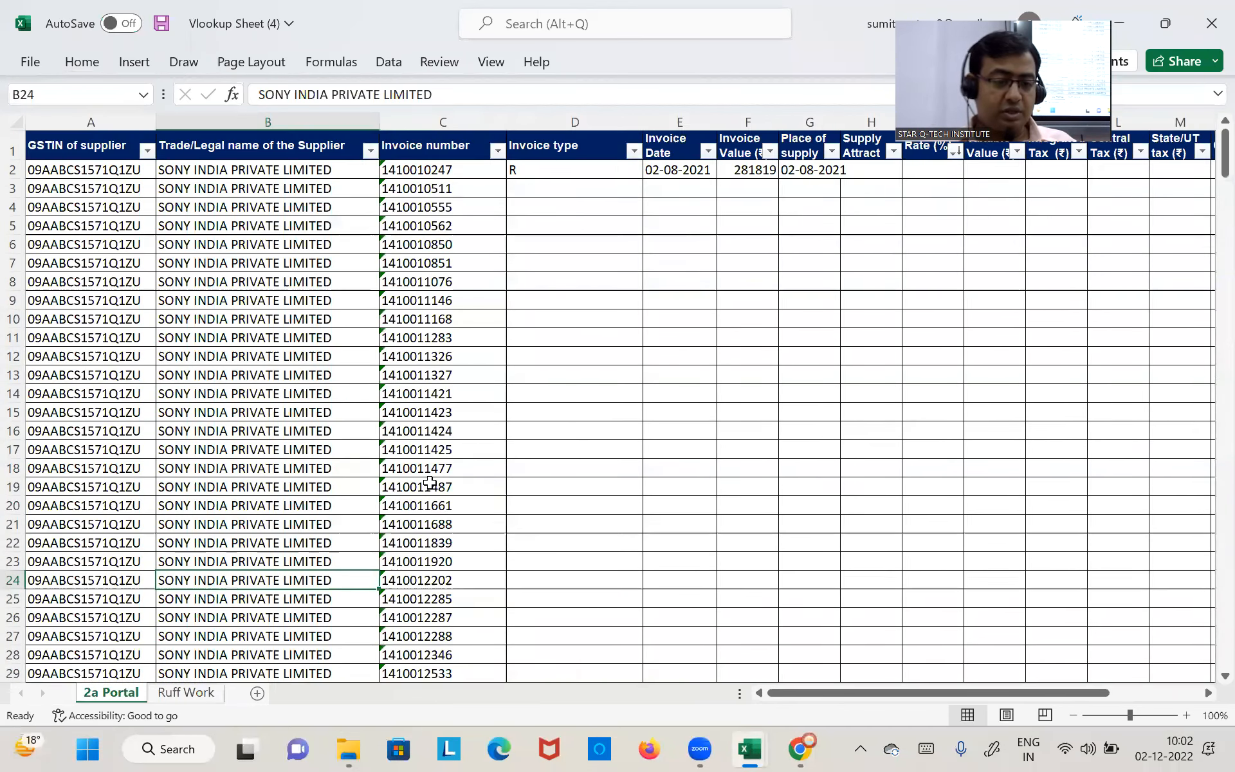
click(195, 697)
click(624, 341)
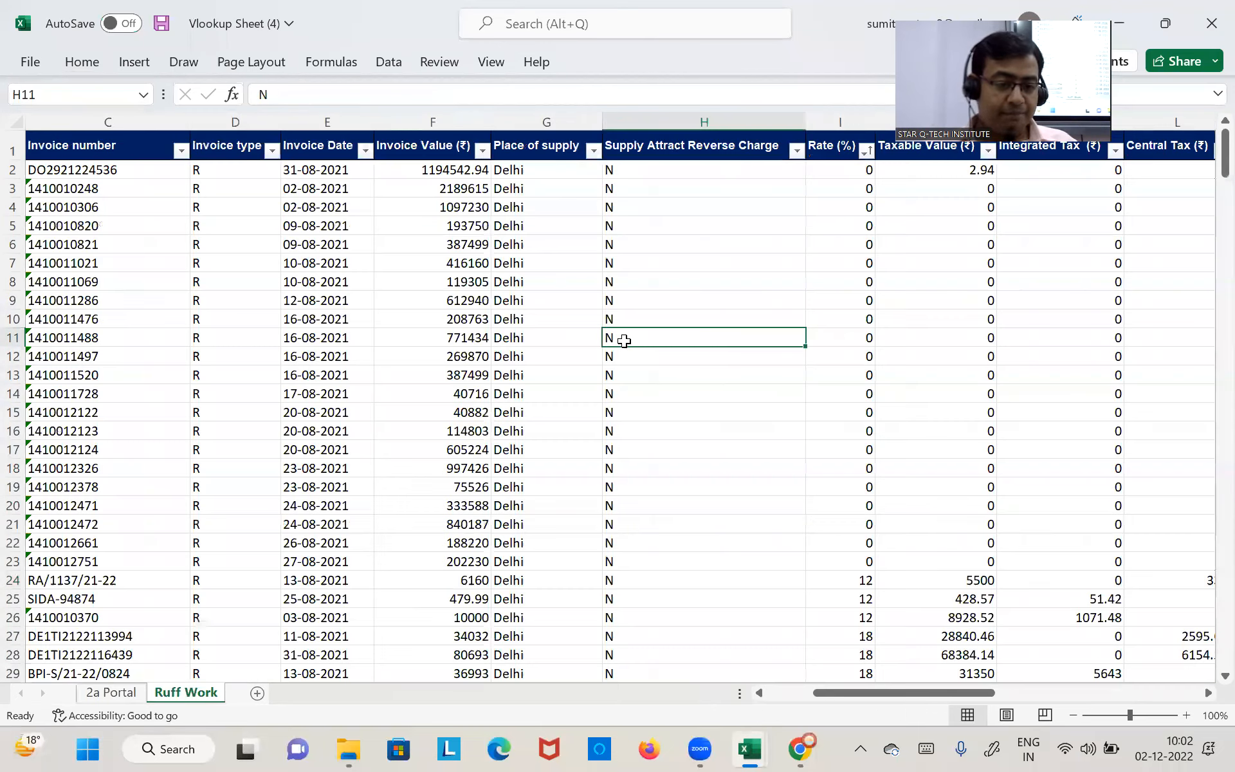
key(ctrl+Up)
key(ctrl+Left)
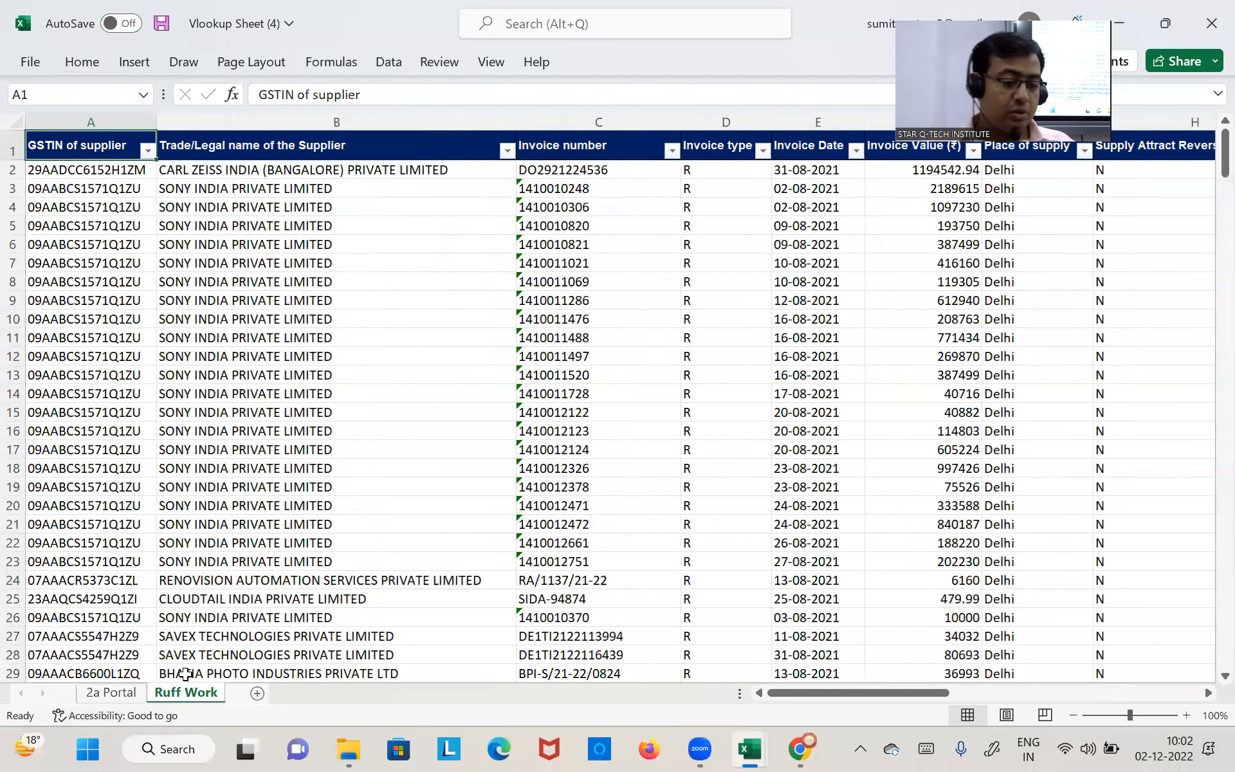
Examine the GSTIN and supplier name entries in the first rows of the Ruff Work sheet
click(407, 412)
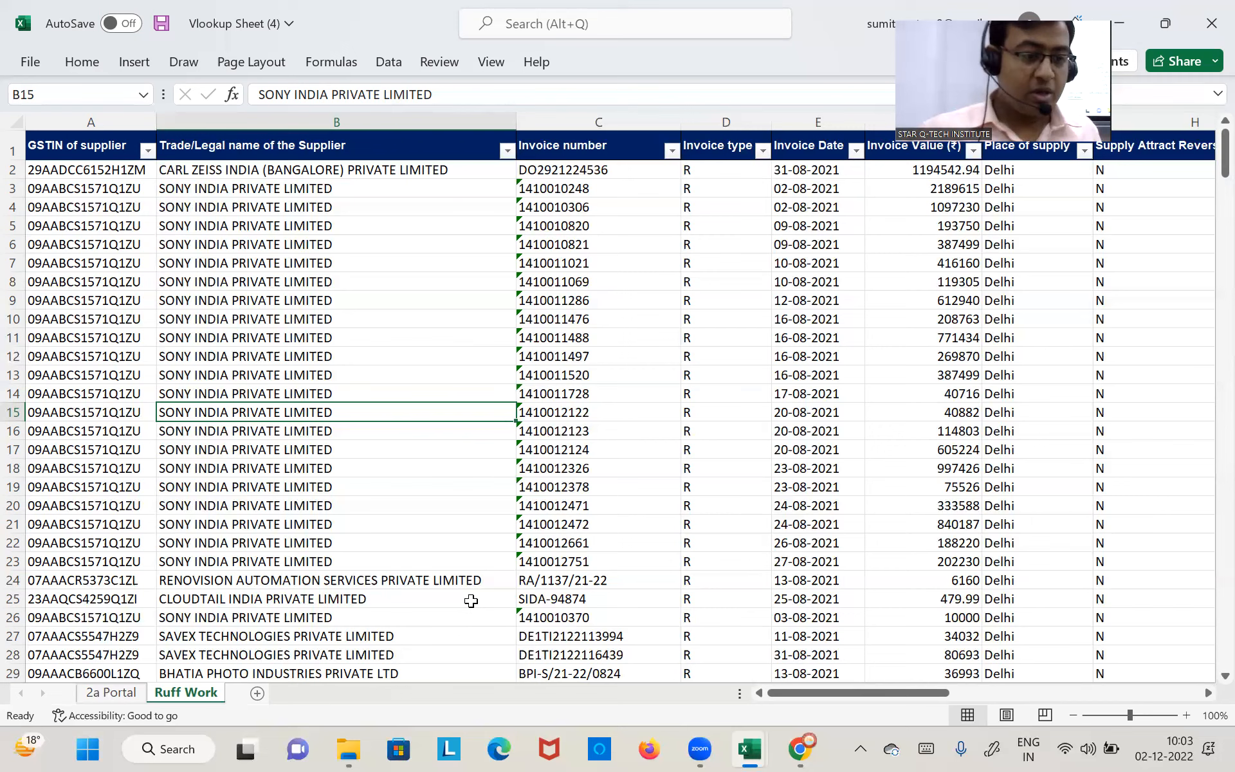
key(ctrl+Up)
key(Left)
key(Down)
key(Down)
key(Down)
key(Down)
key(Down)
key(Right)
key(Up)
key(Up)
key(Up)
key(Up)
key(Up)
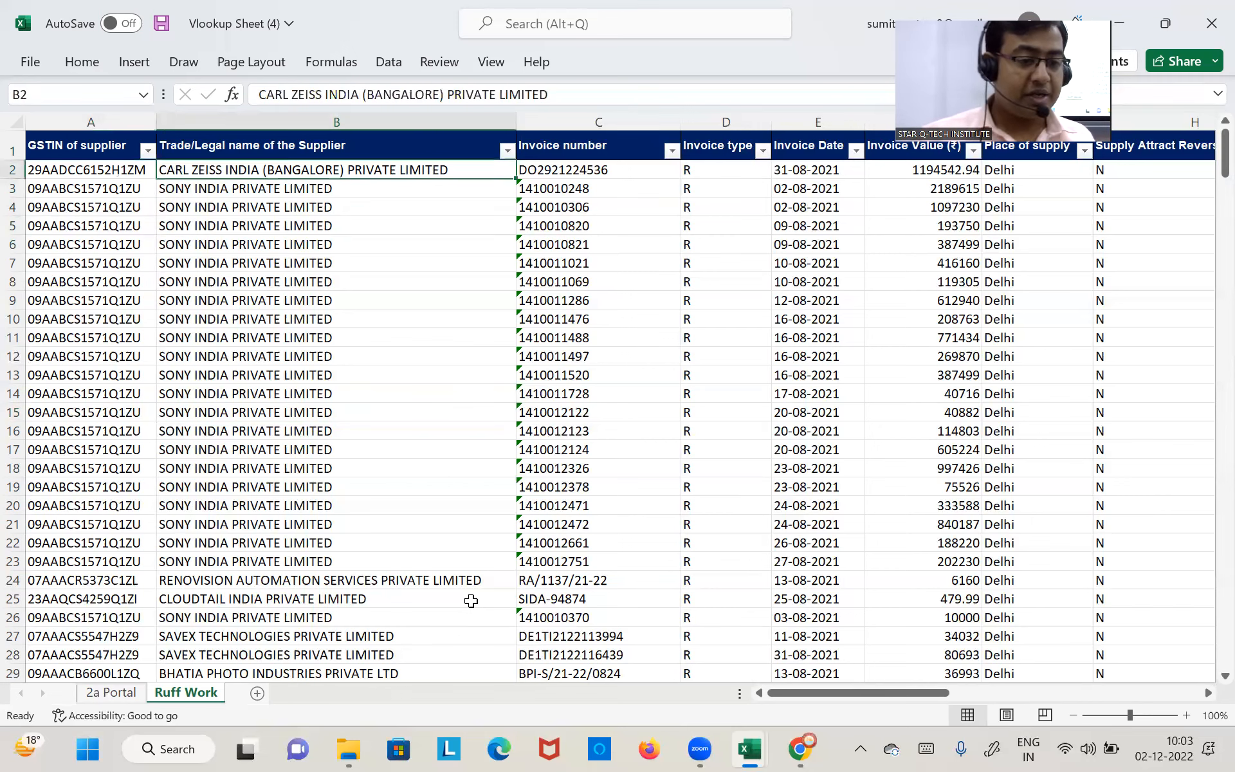
Examine the Ruff Work column headings from Invoice number through Supply Attract Reverse Charge
key(Right)
key(Right)
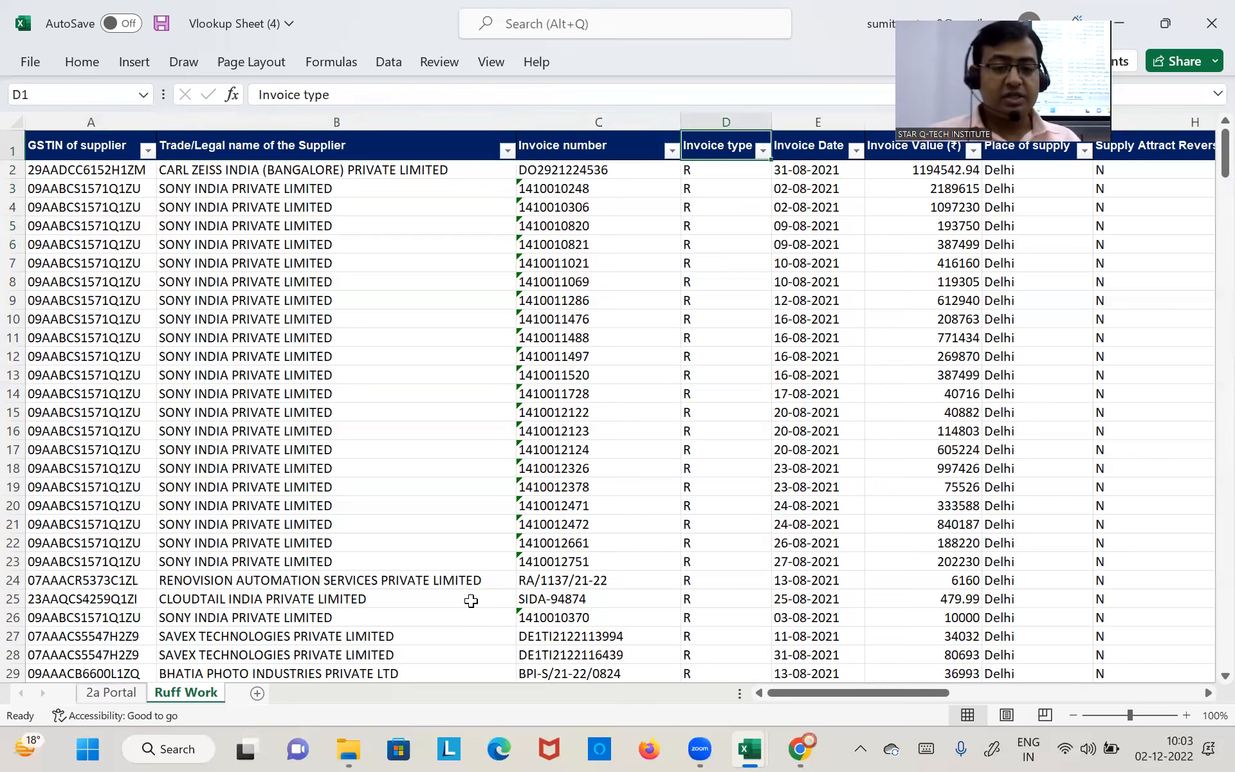
key(Right)
key(Right)
key(Right)
key(Right)
key(Right)
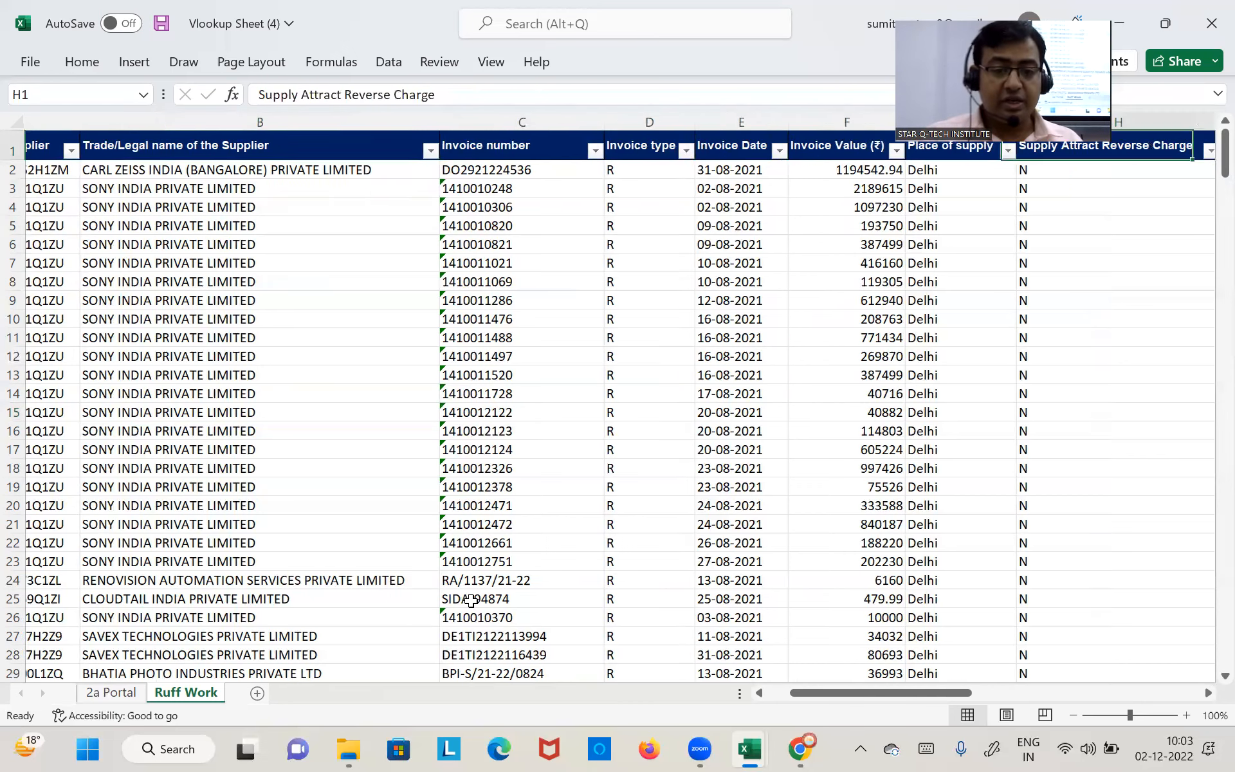
key(Left)
key(Left)
key(Left)
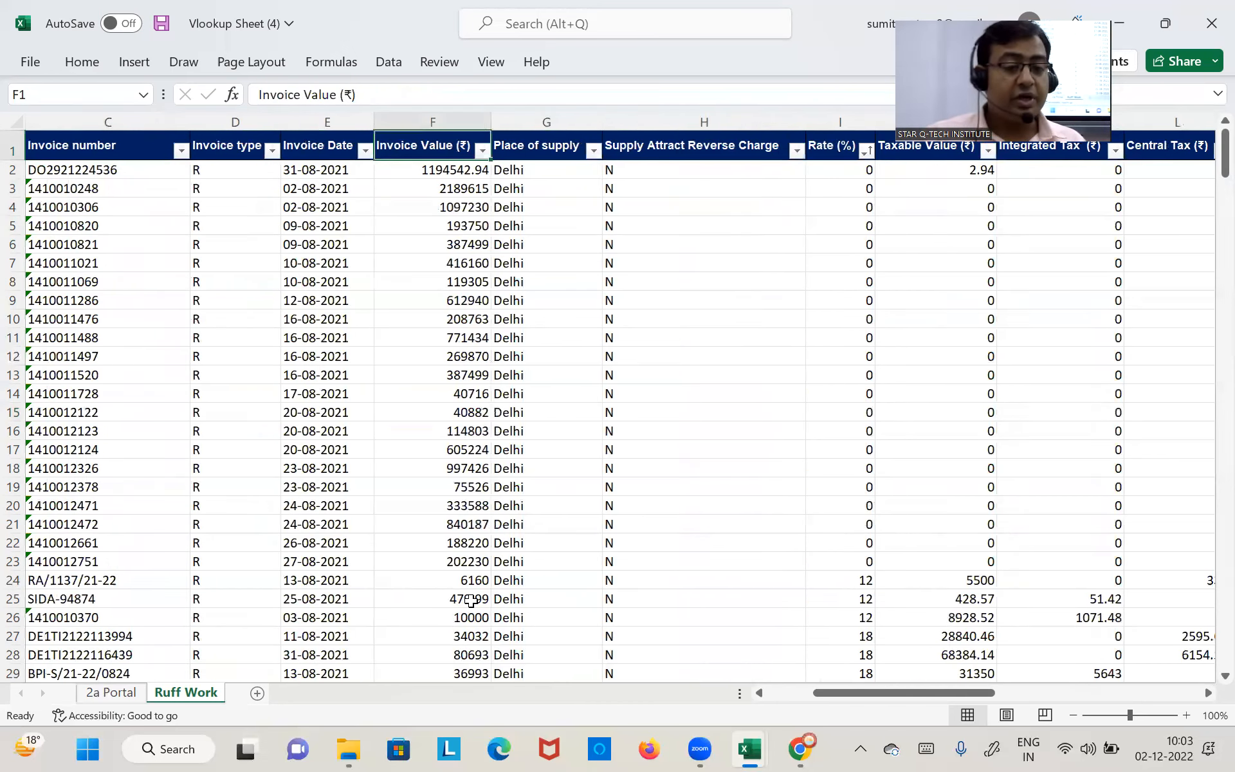
key(Right)
key(Right)
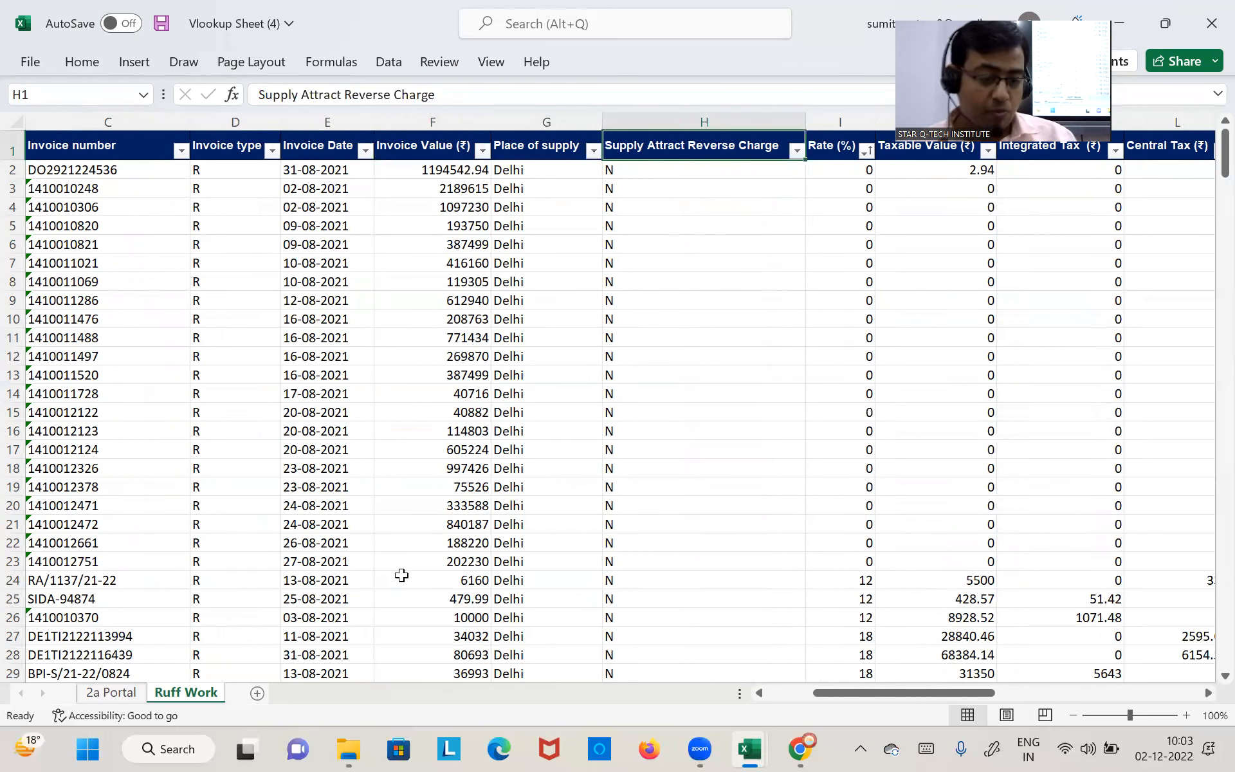
Add a new blank worksheet after Ruff Work and enlarge its view to 160%
click(257, 693)
ctrl+scroll(276, 371, up, 4)
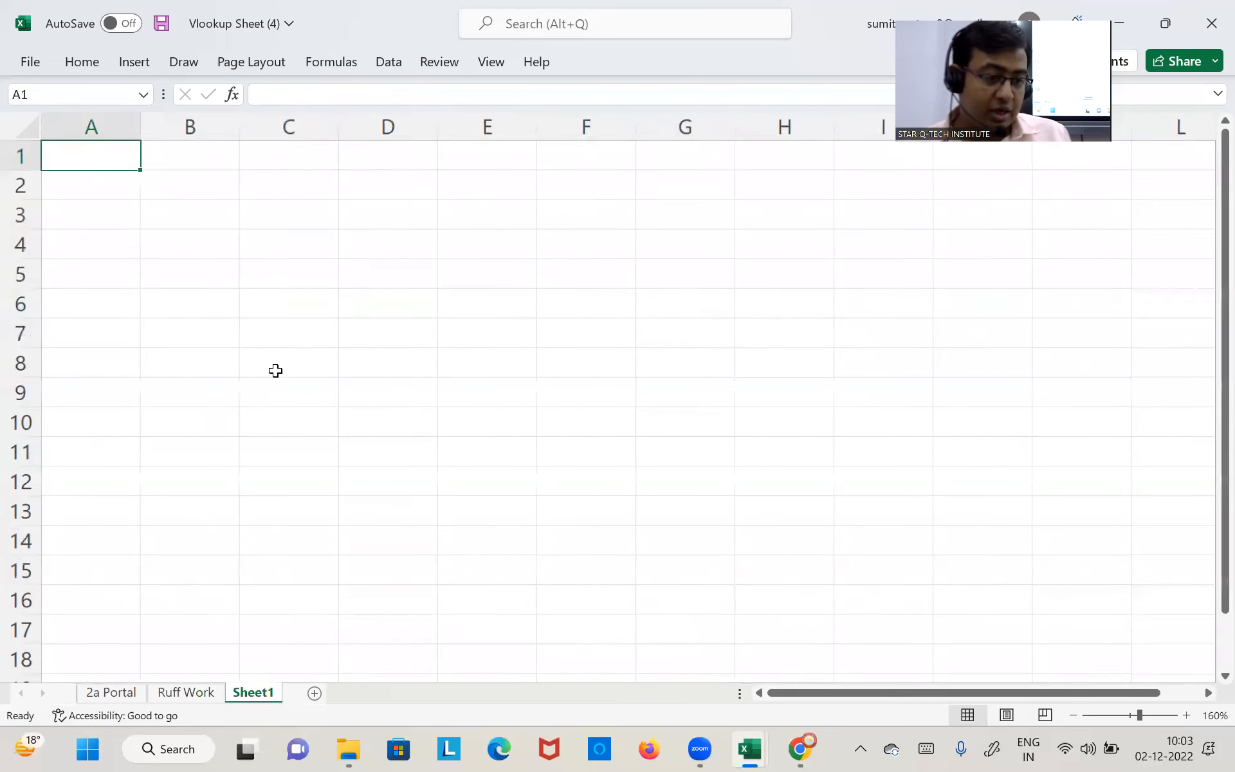
Enter the heading GST NO in cell C3 of Sheet1
click(201, 221)
click(290, 220)
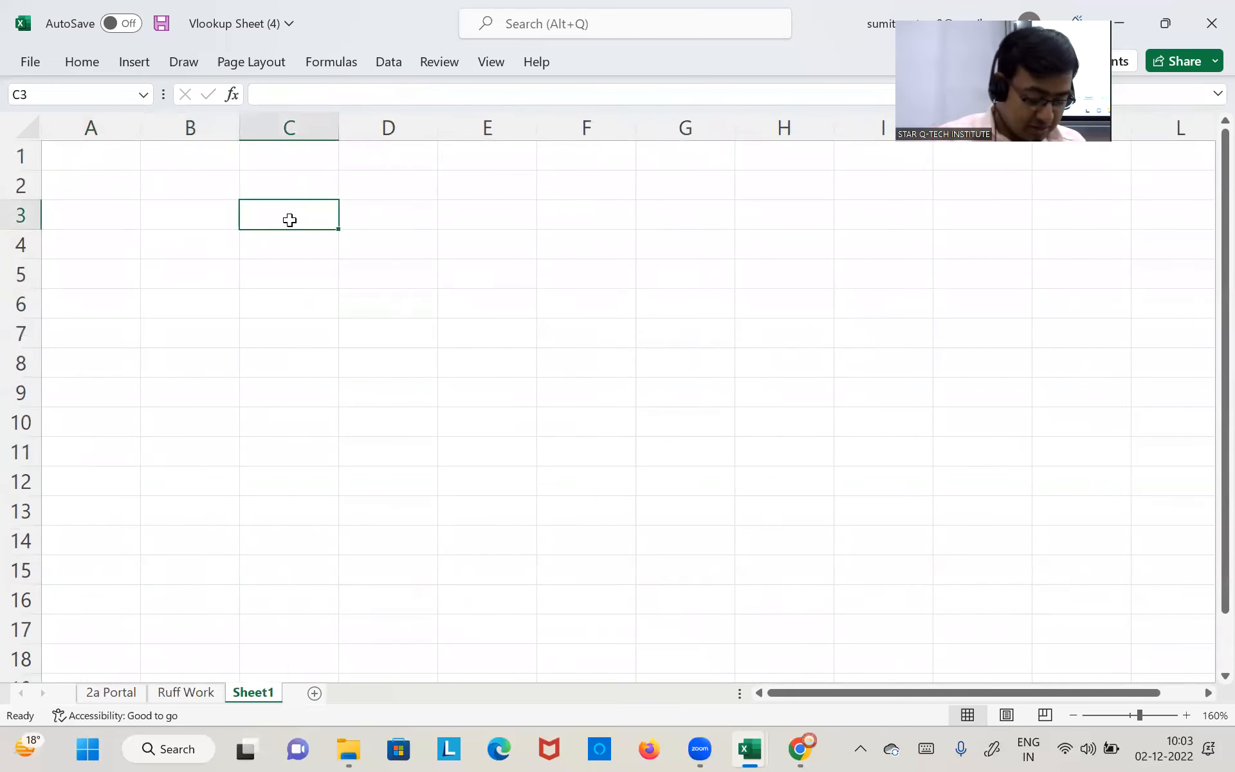
text(GST)
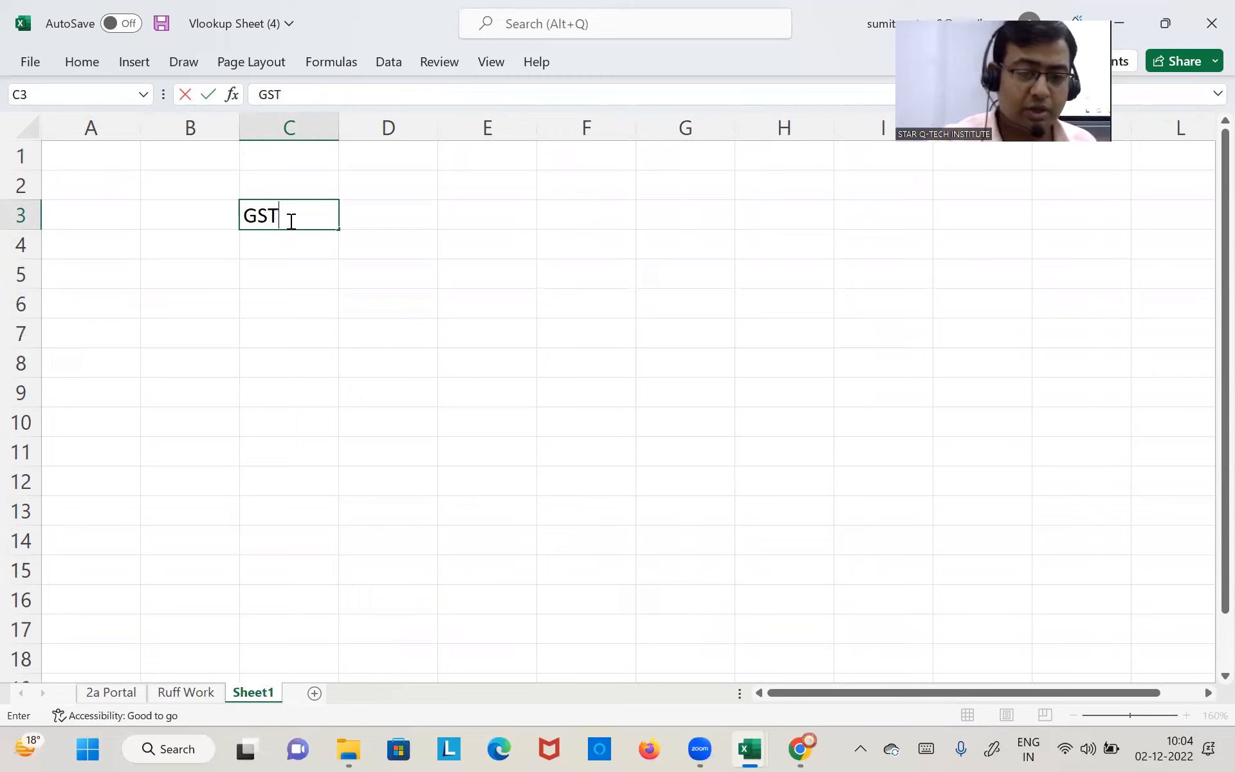
text(no)
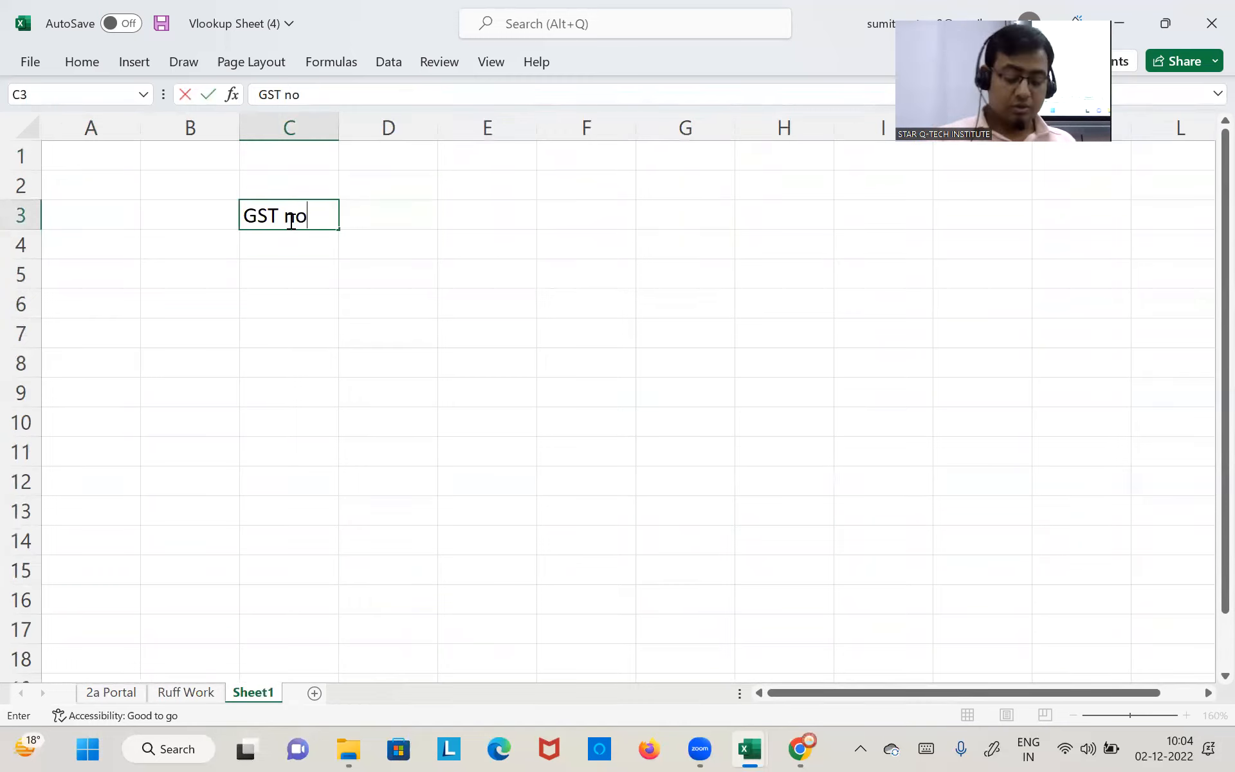
key(BackSpace)
key(BackSpace)
text(NO)
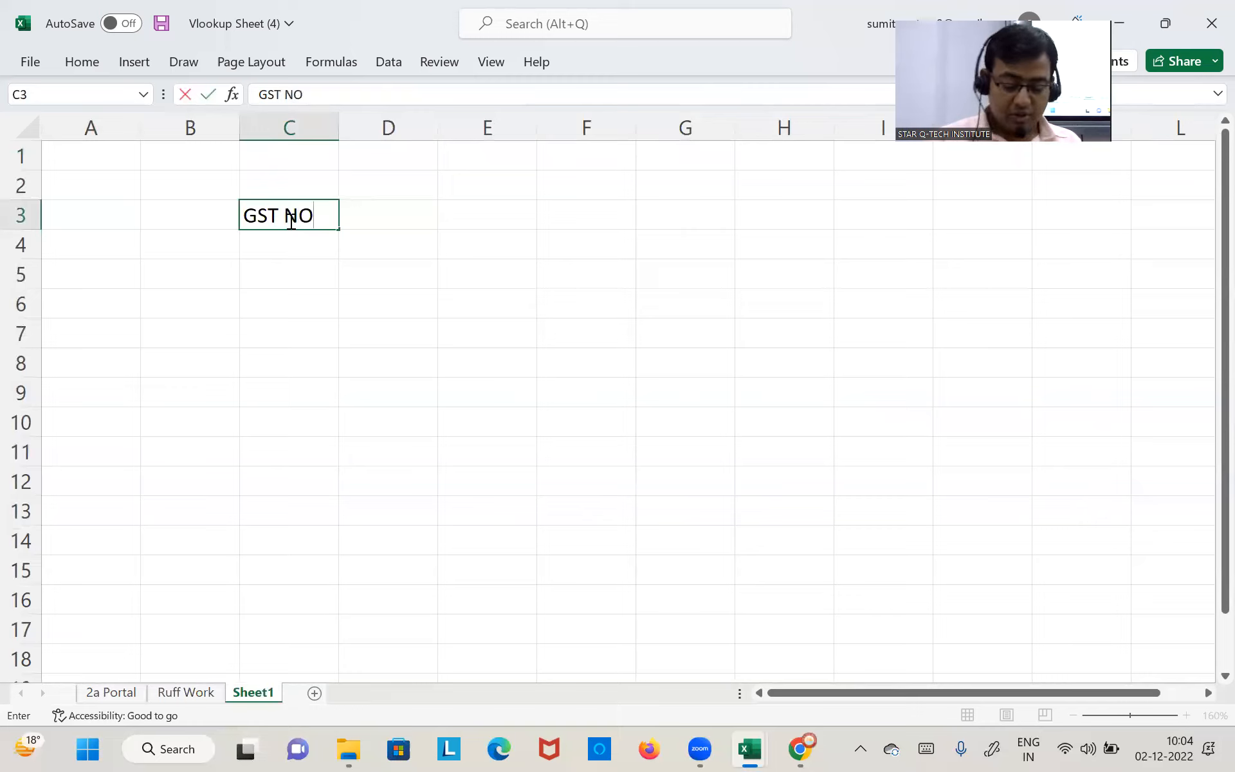
key(Tab)
click(290, 219)
key(Return)
click(290, 218)
key(Return)
click(290, 219)
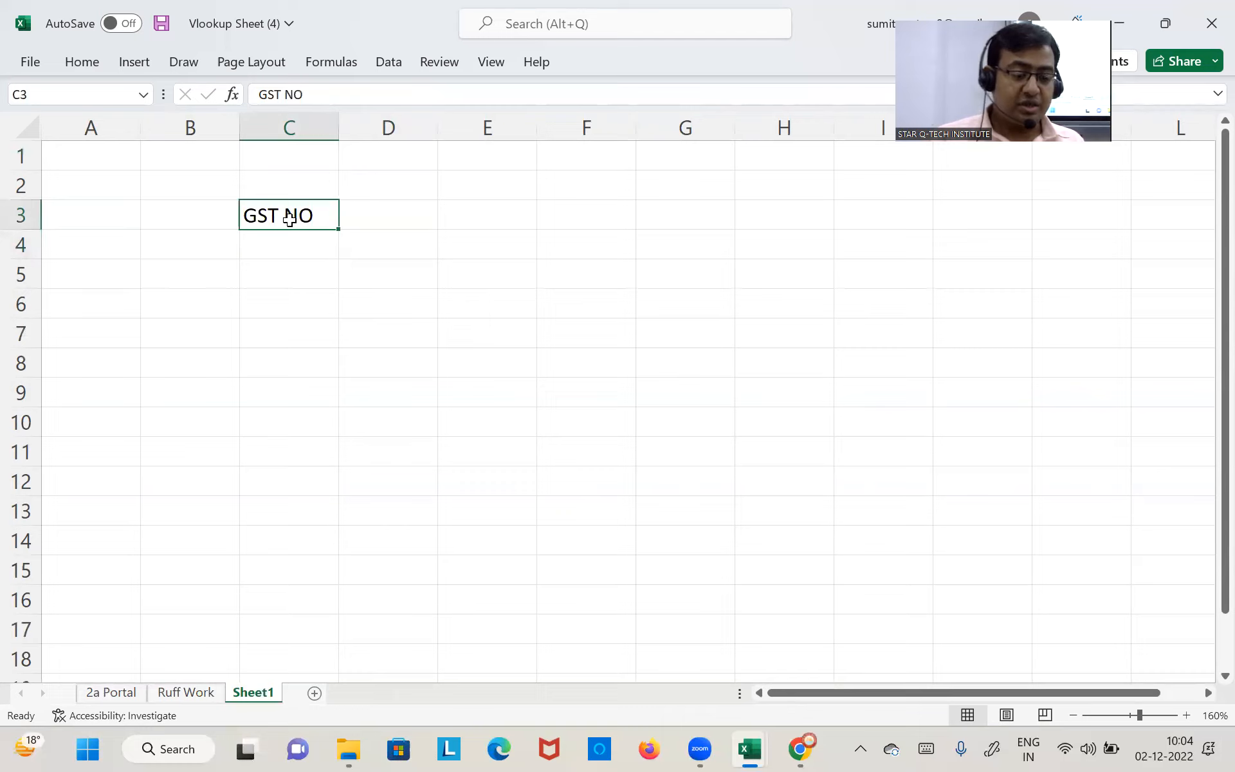
Enter the headings Taxable value, IGST, CGST and SGST in cells D3 to G3, and select the heading row C3:G3
key(Tab)
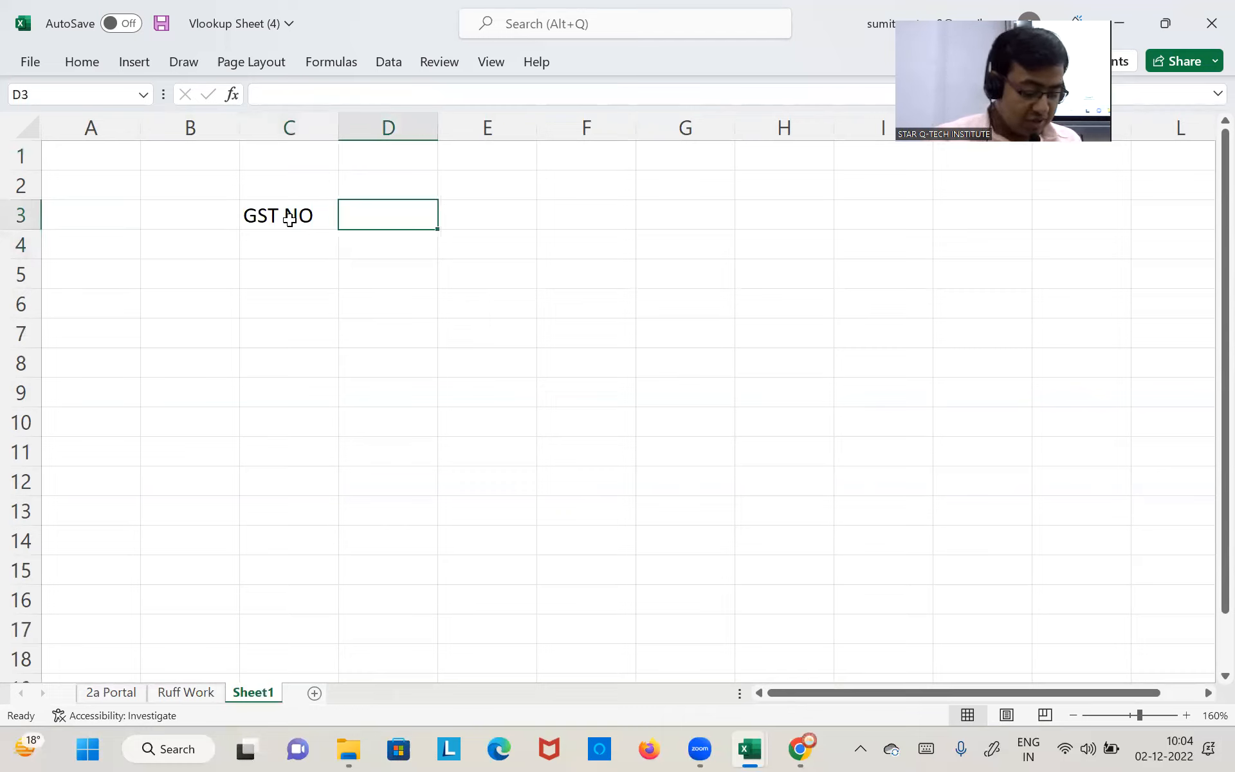
text(Taxable value)
key(Tab)
text(IGST)
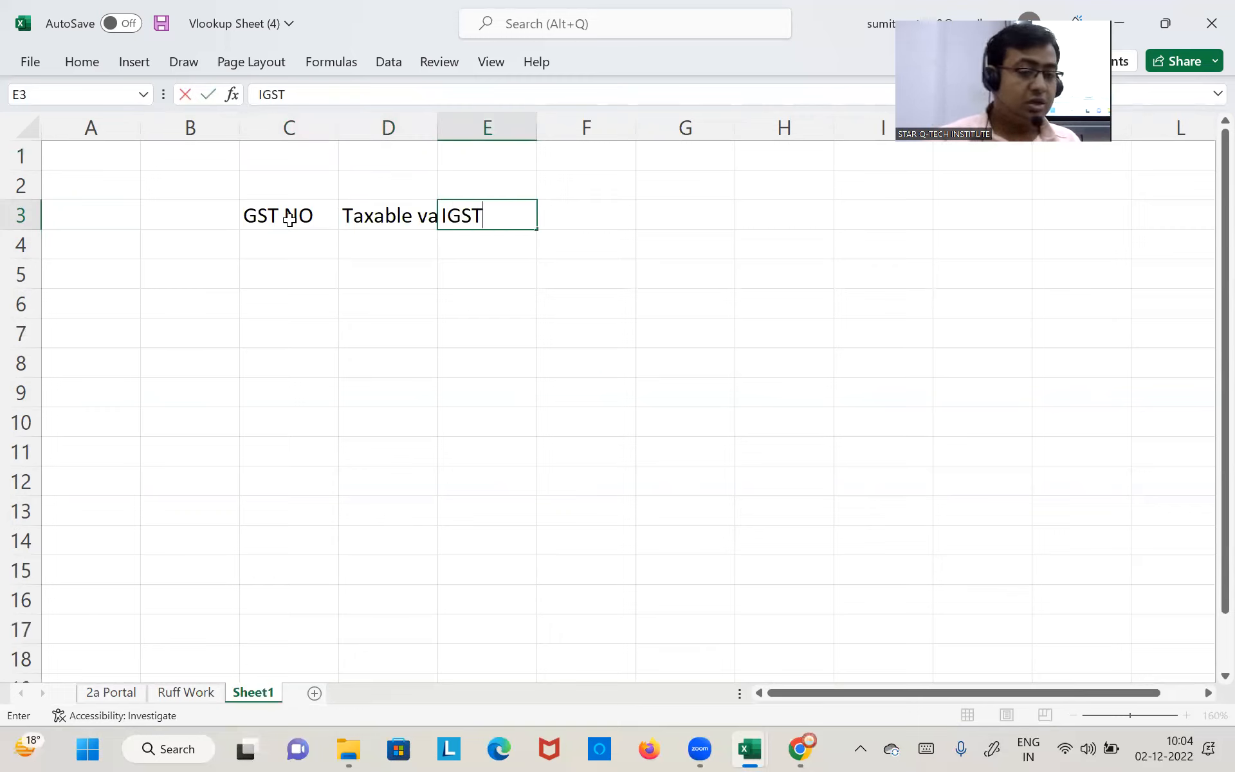
key(Tab)
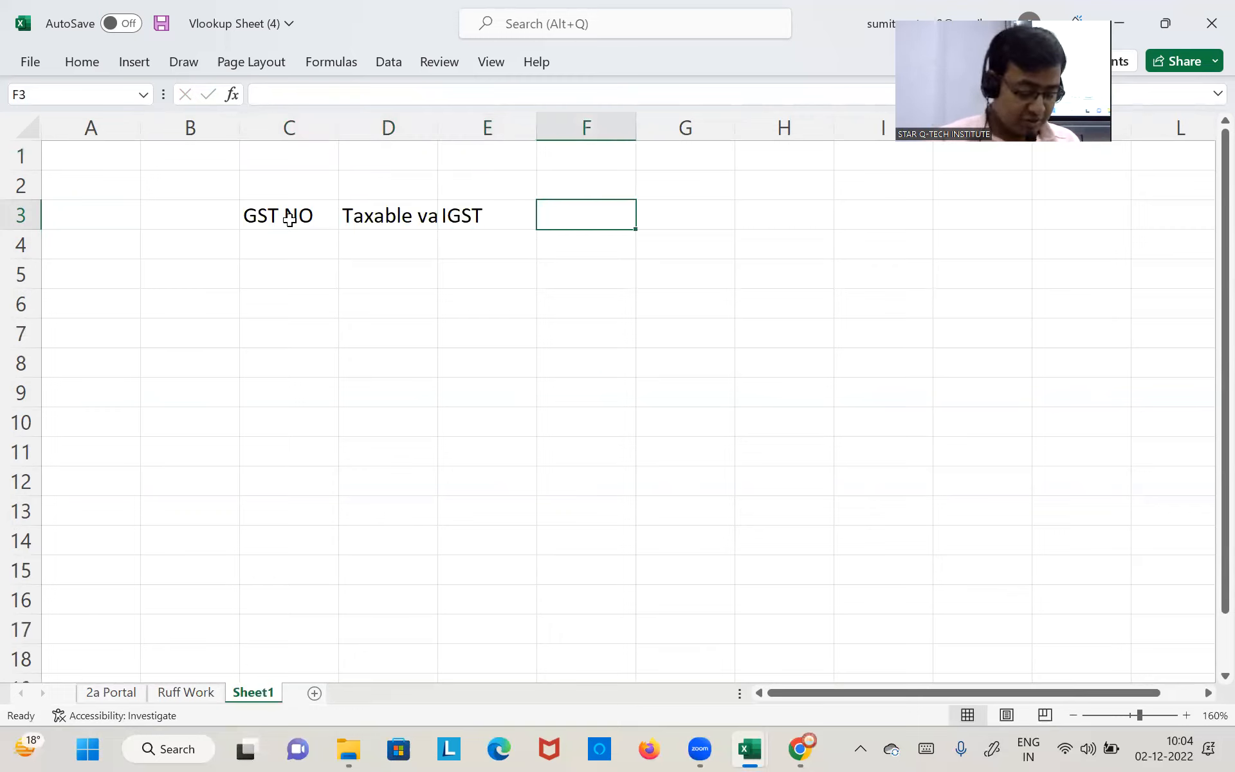
text(CGST)
key(Tab)
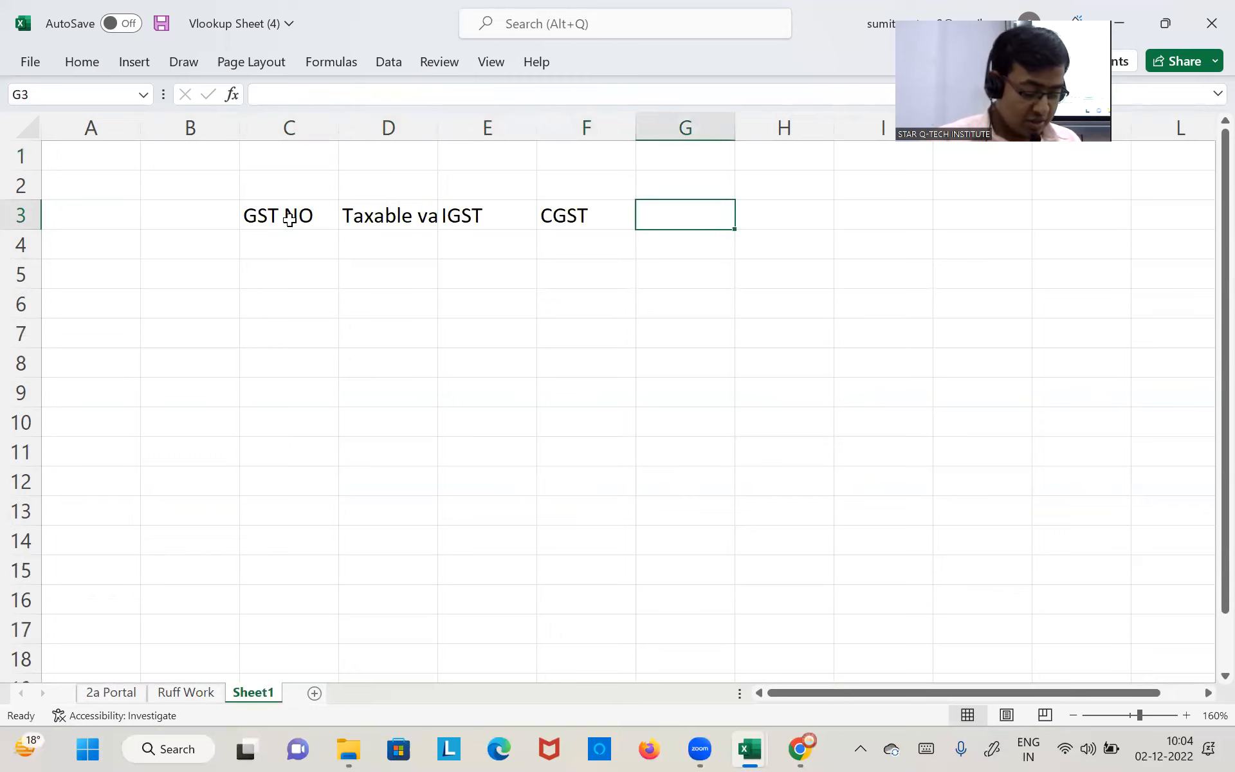
text(SGST)
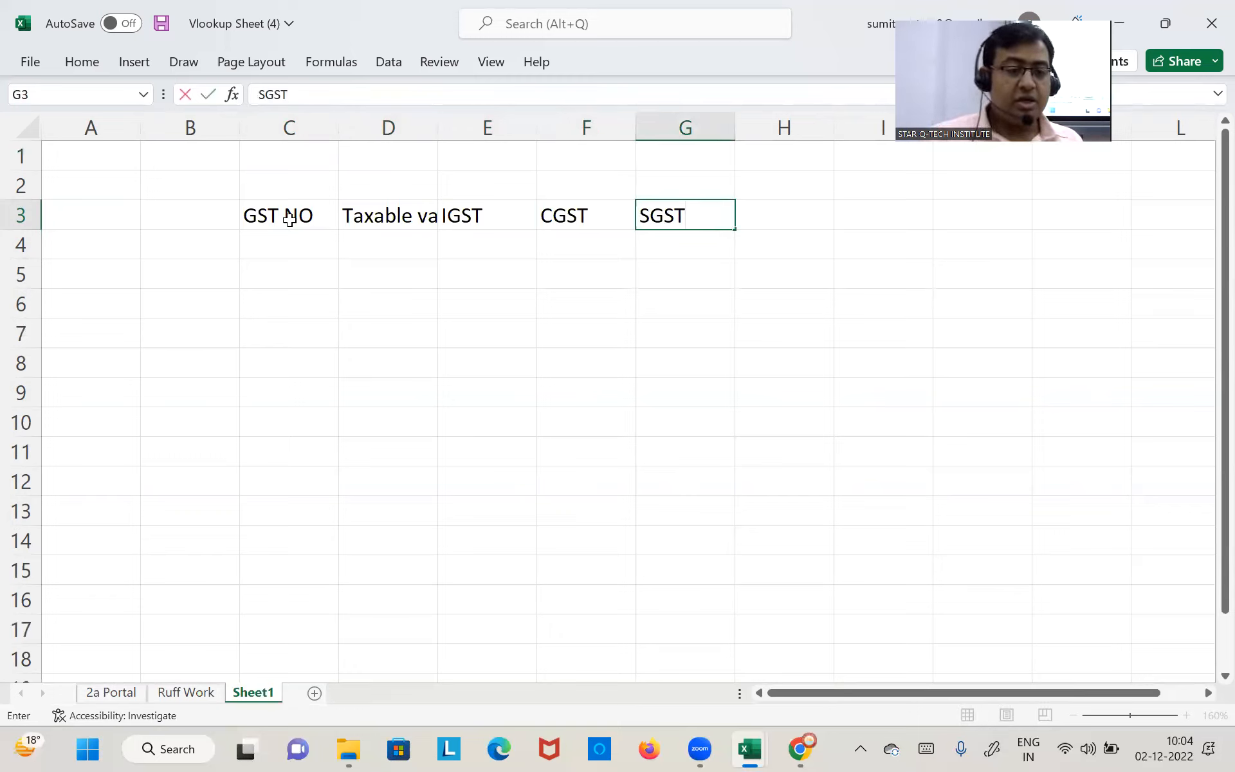
key(Left)
click(289, 218)
key(shift+Right)
key(shift+Right)
key(shift+Right)
key(shift+Right)
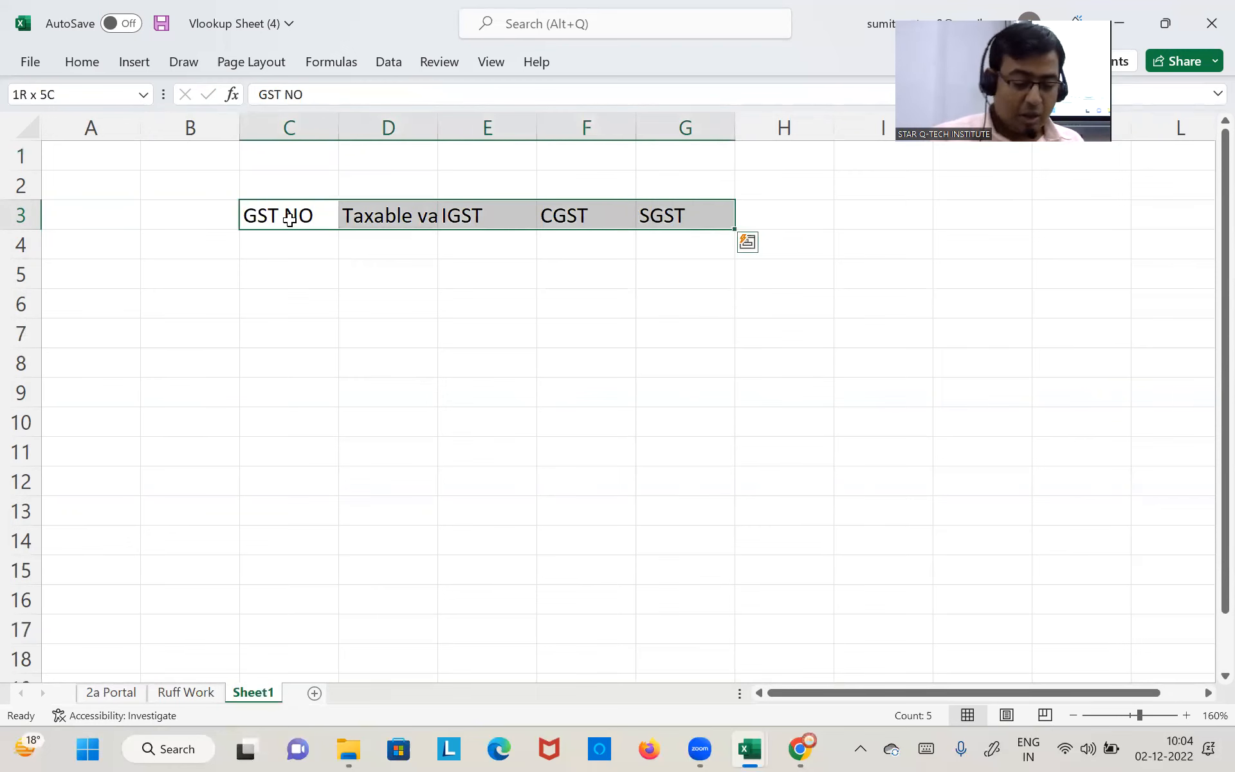
Return to the Ruff Work sheet by way of 2a Portal and examine its first supplier and invoice entries
key(ctrl+Page_Up)
key(ctrl+Page_Up)
key(Up)
key(Left)
key(ctrl+Up)
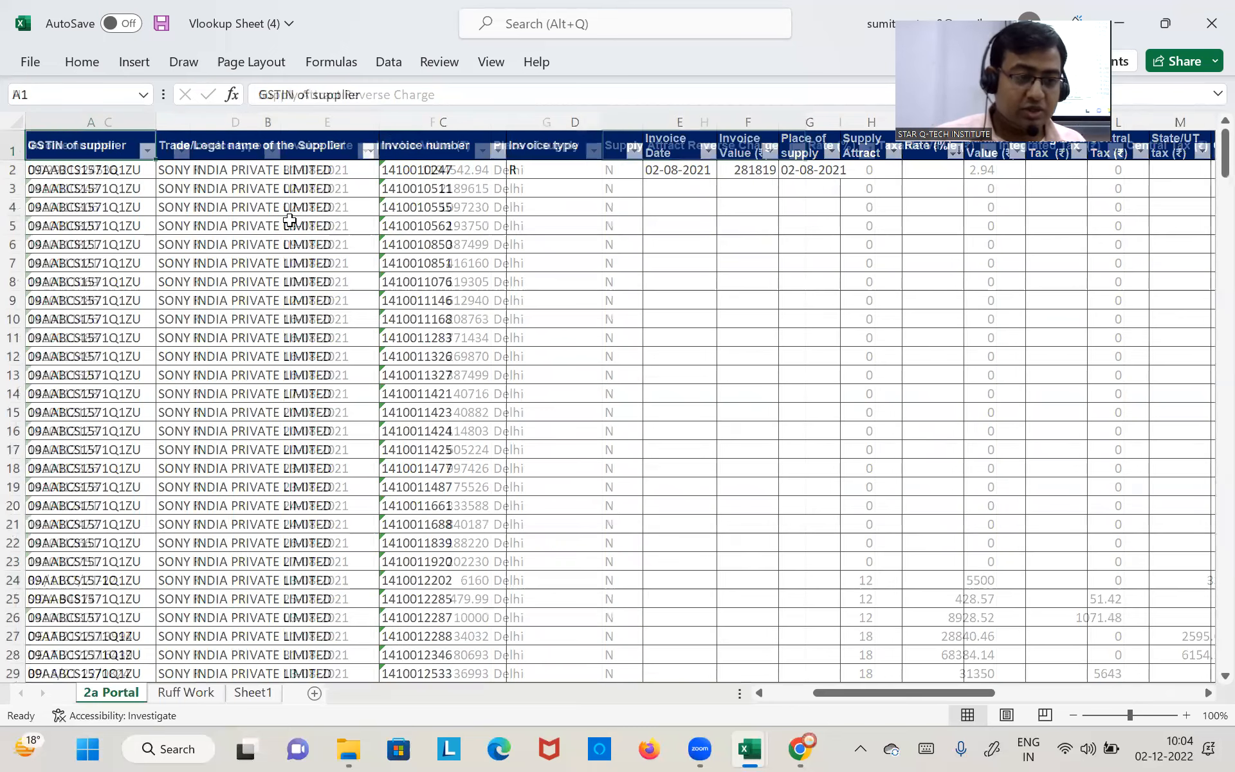
key(ctrl+Page_Down)
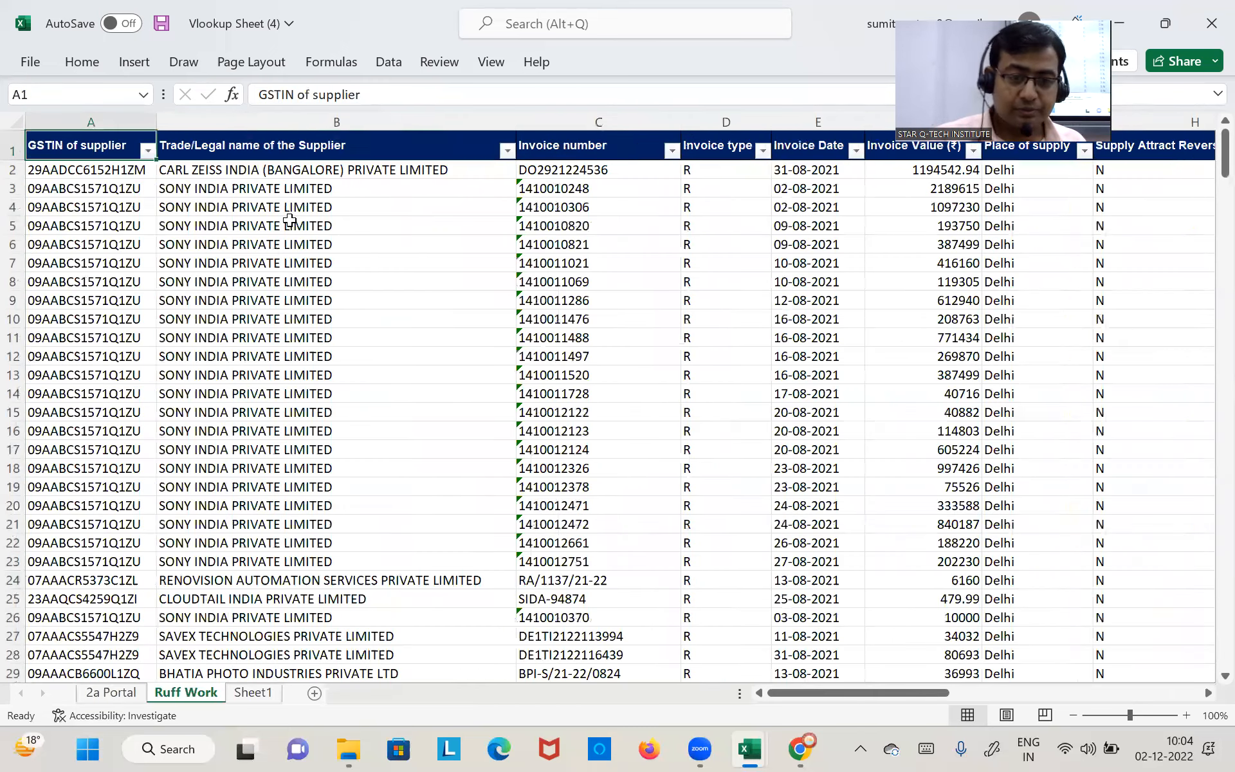
key(ctrl+shift+End)
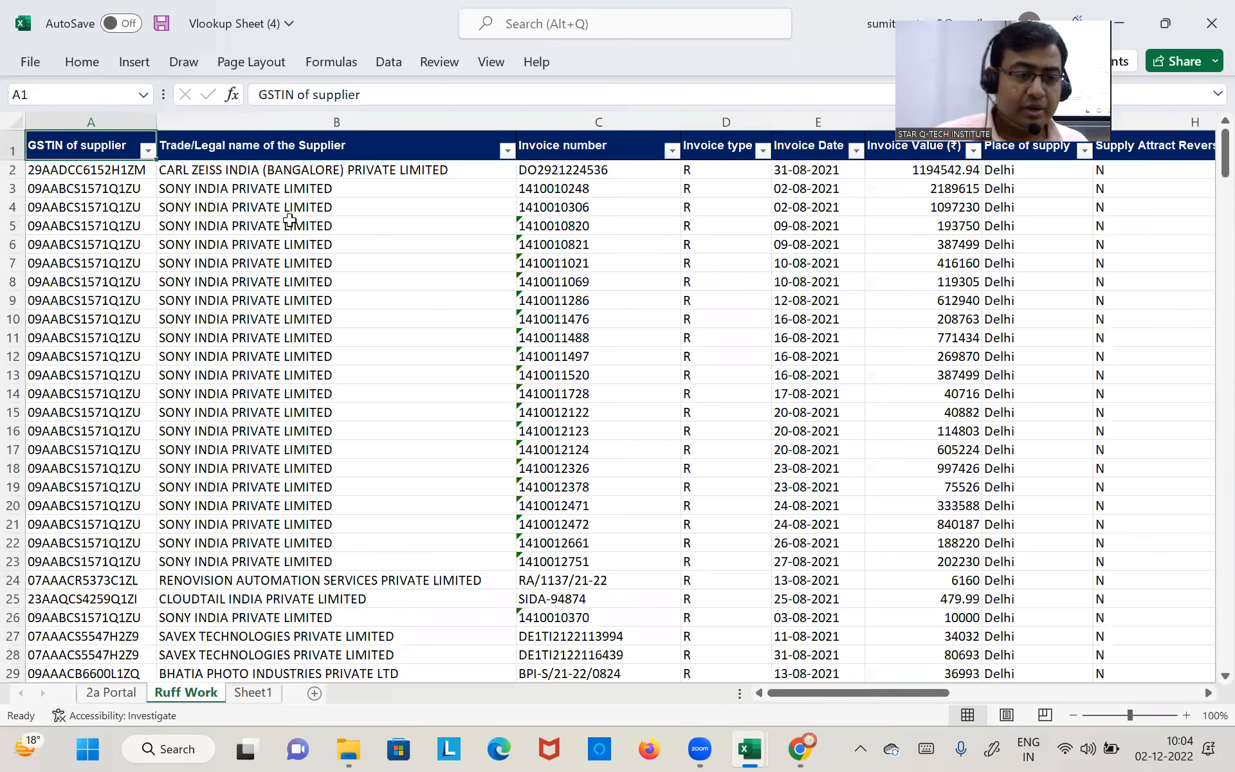
key(Down)
key(Right)
key(Right)
key(Right)
key(Left)
key(Left)
key(Left)
key(Up)
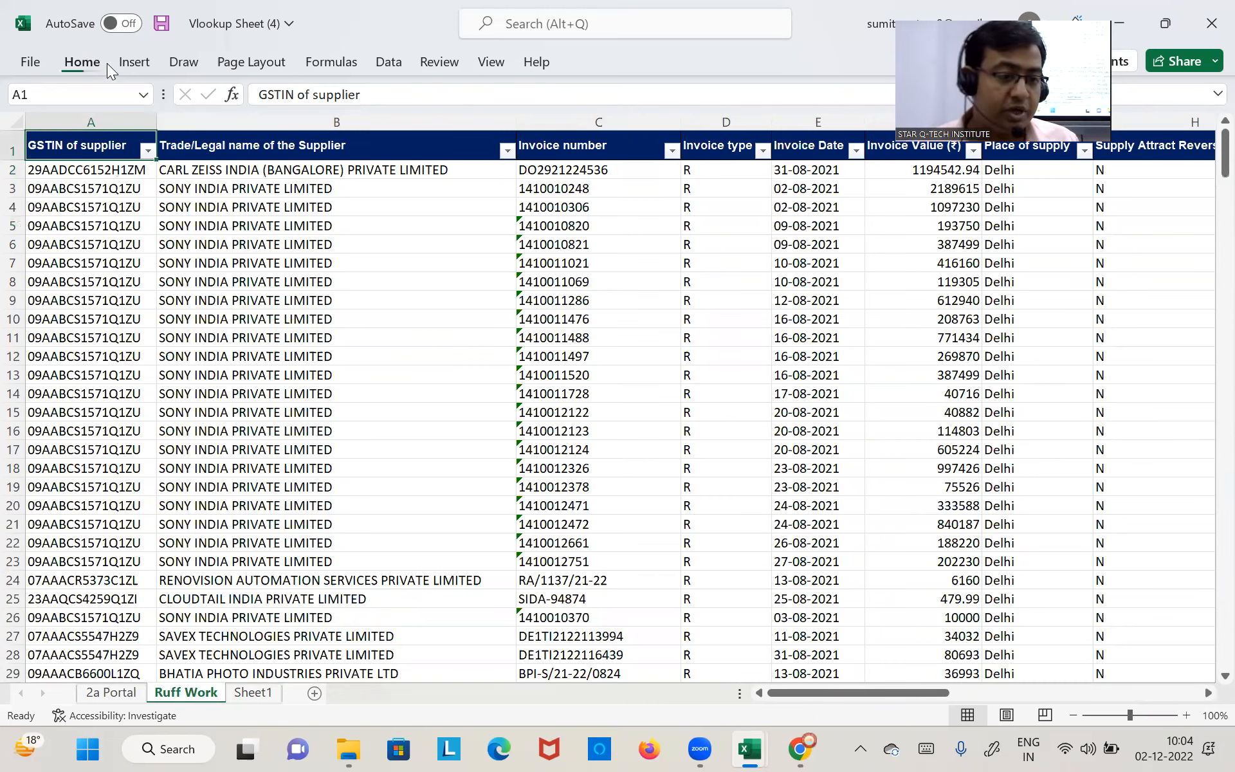
Give the GSTIN of supplier heading in A1 a yellow fill and black text
click(82, 62)
click(313, 132)
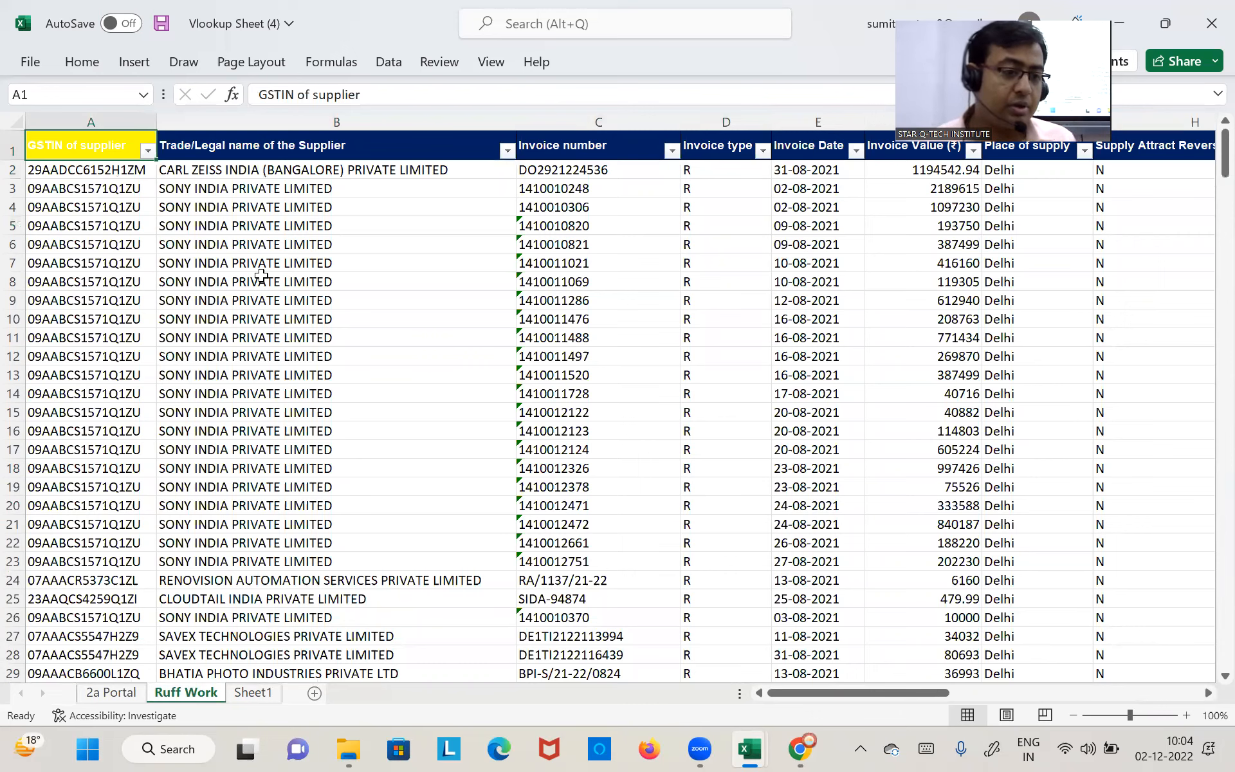
click(82, 61)
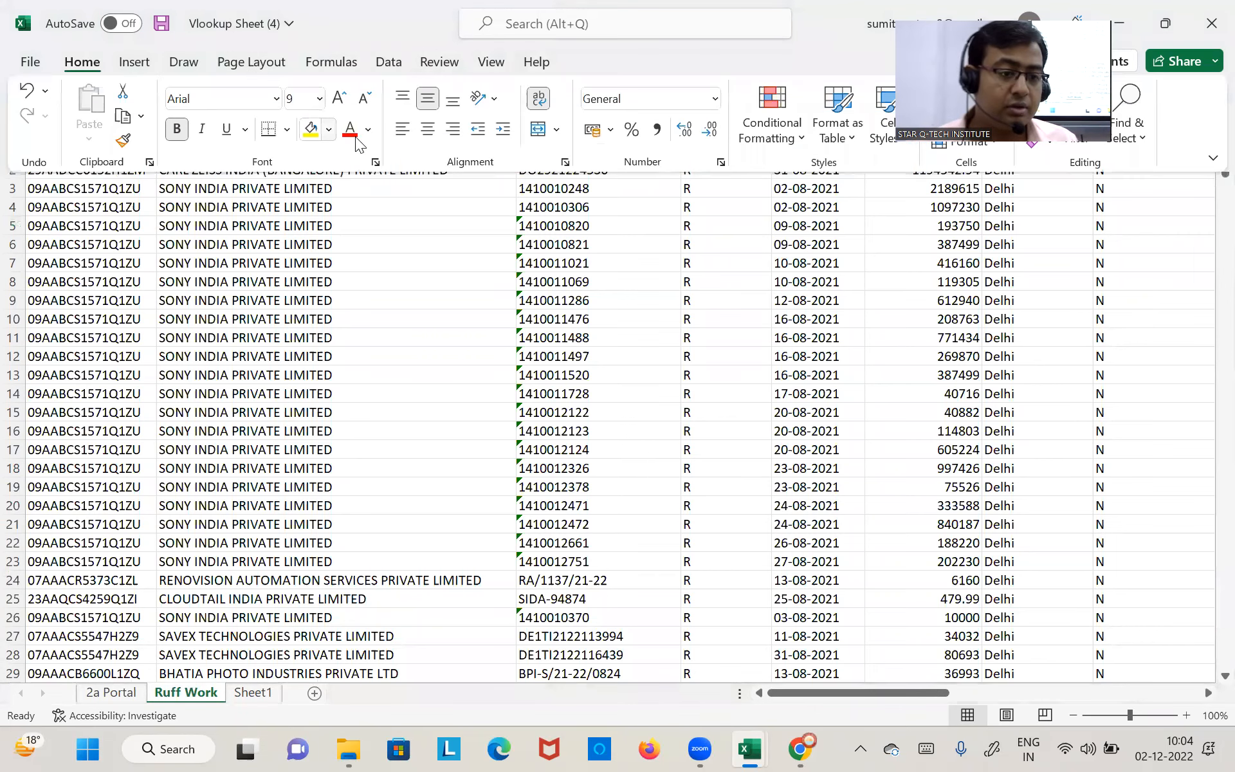
click(368, 129)
click(366, 158)
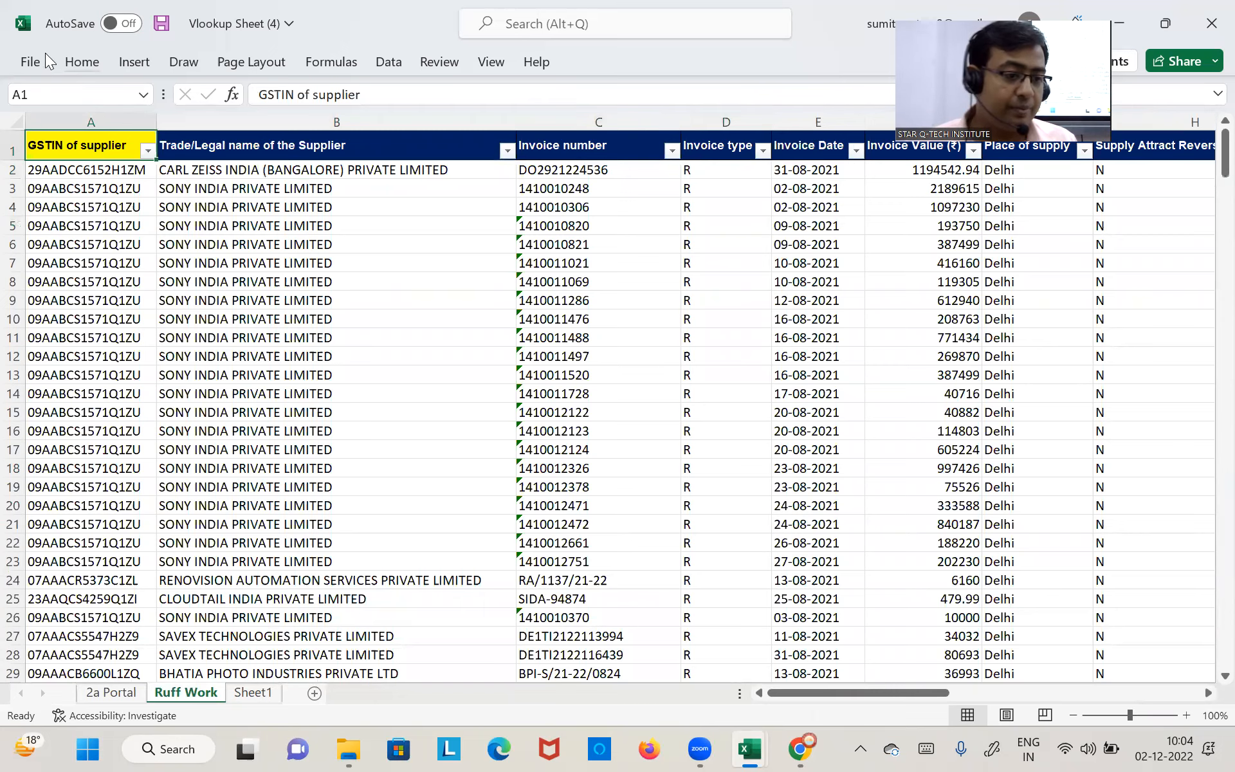
click(31, 61)
key(Escape)
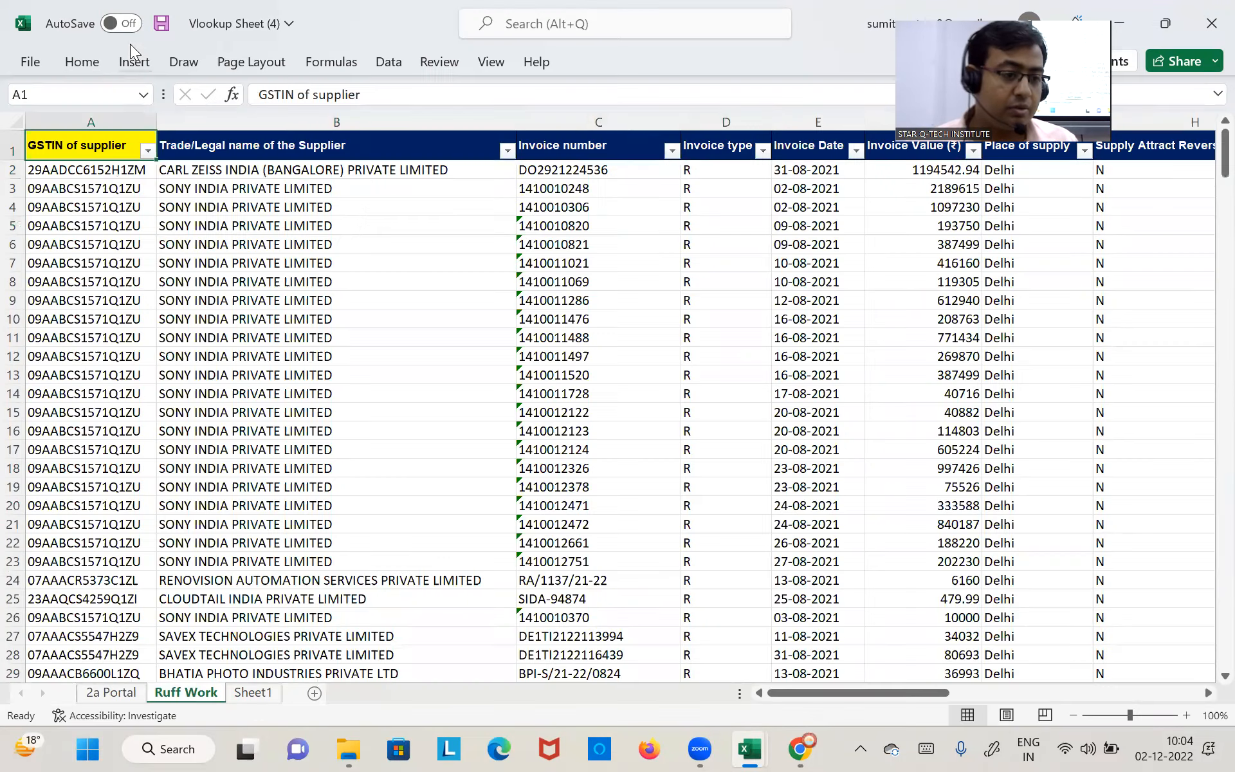
click(82, 62)
click(123, 141)
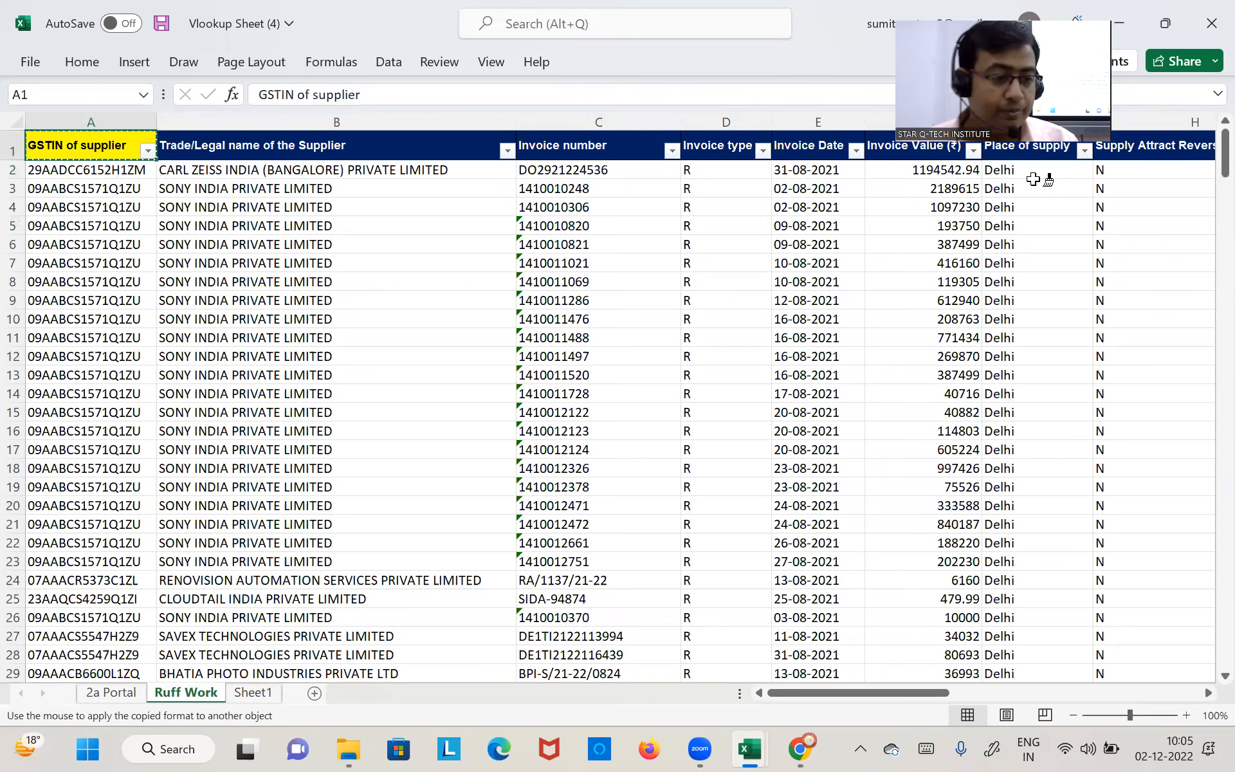
key(Escape)
Highlight the Taxable Value (₹) heading in J1 of Ruff Work with a yellow fill and black text
key(Right)
key(Right)
key(Right)
key(Right)
key(Right)
key(Right)
key(Right)
key(Right)
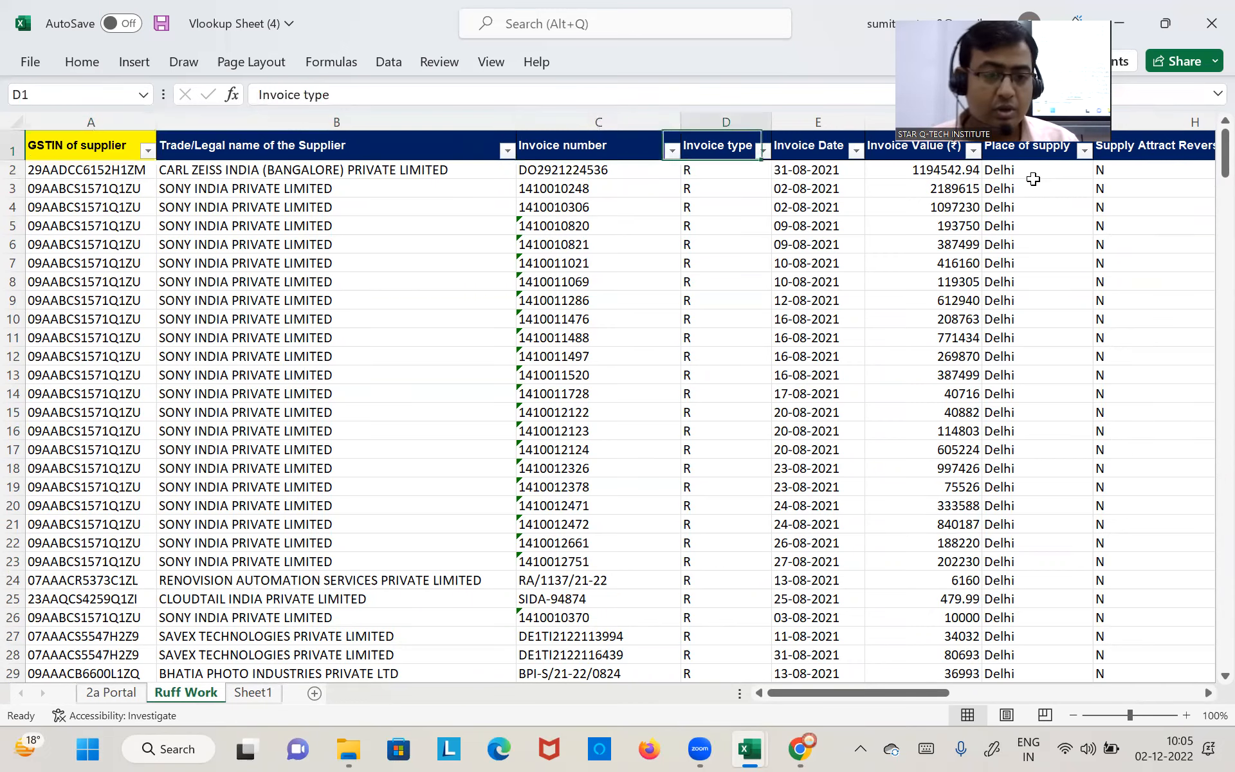
key(Right)
key(Right)
key(Right)
key(Right)
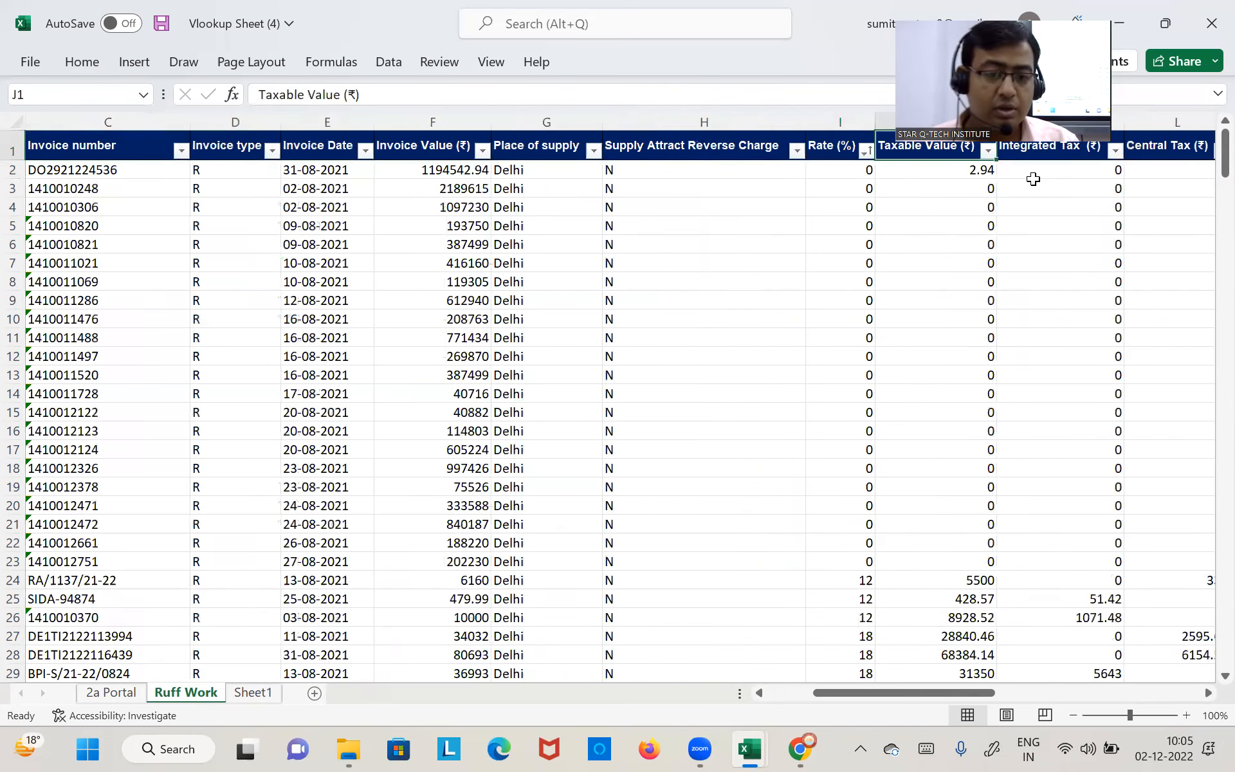
click(715, 150)
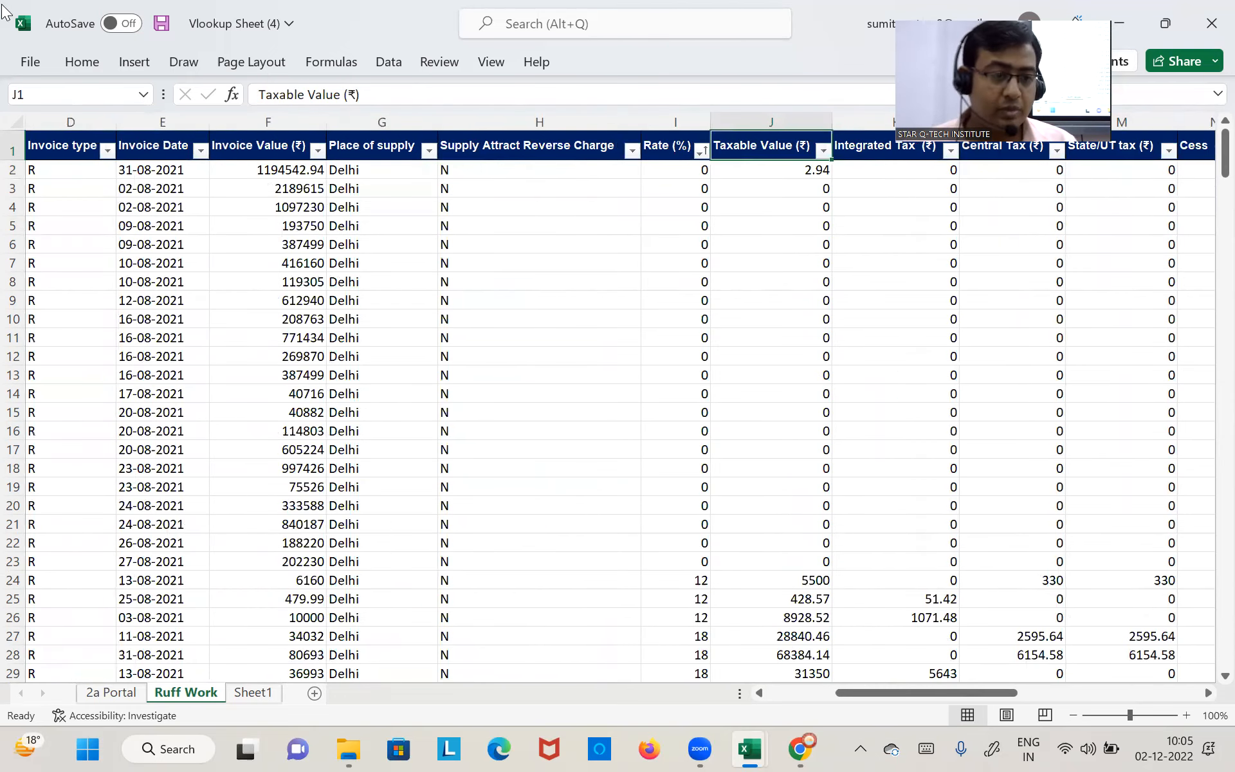
click(90, 63)
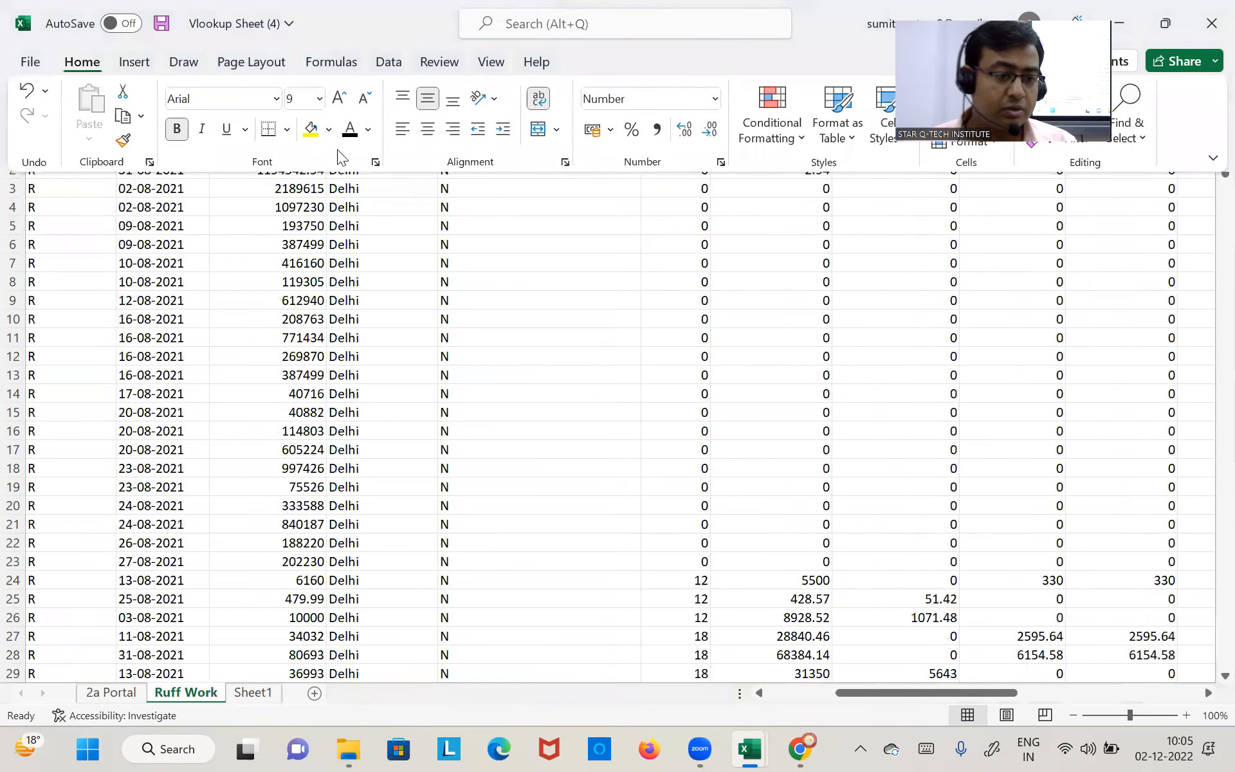
click(492, 239)
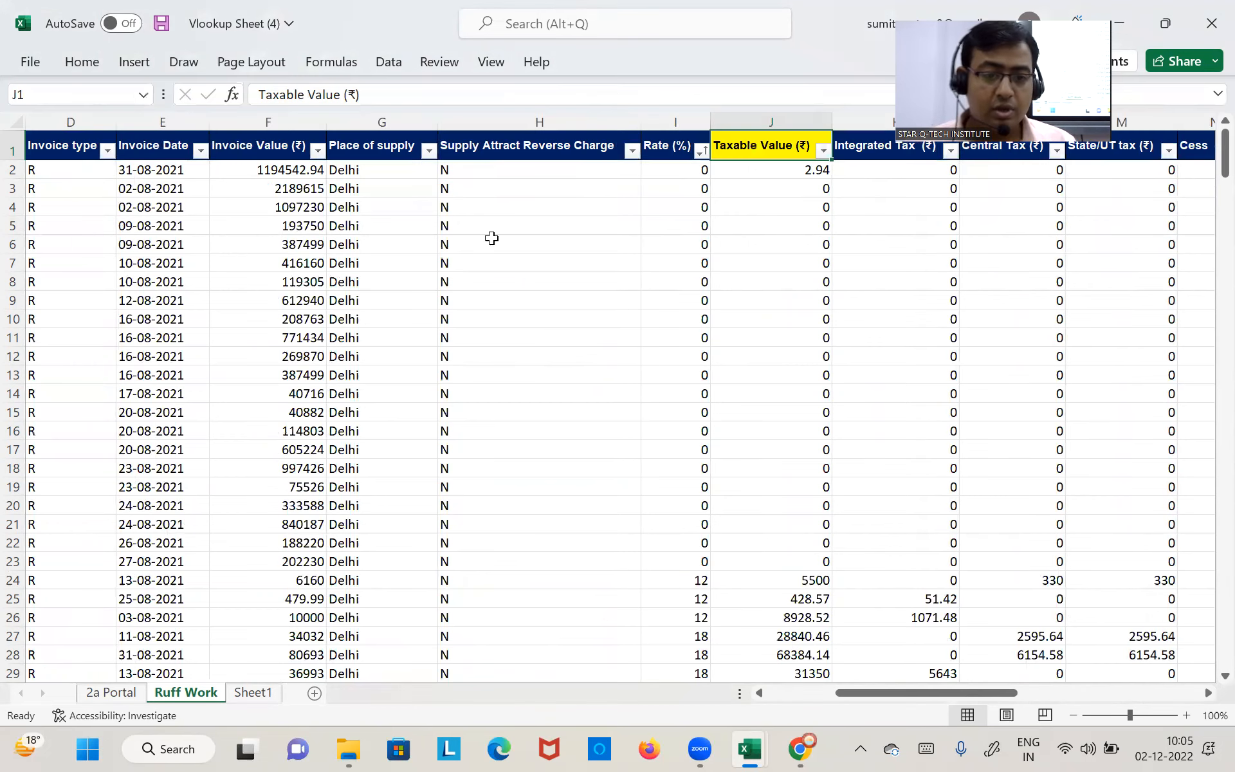
Highlight the Integrated Tax, Central Tax and State/UT tax headings in K1:M1 with a yellow fill and black text
key(Right)
key(Right)
key(Right)
key(Right)
key(Right)
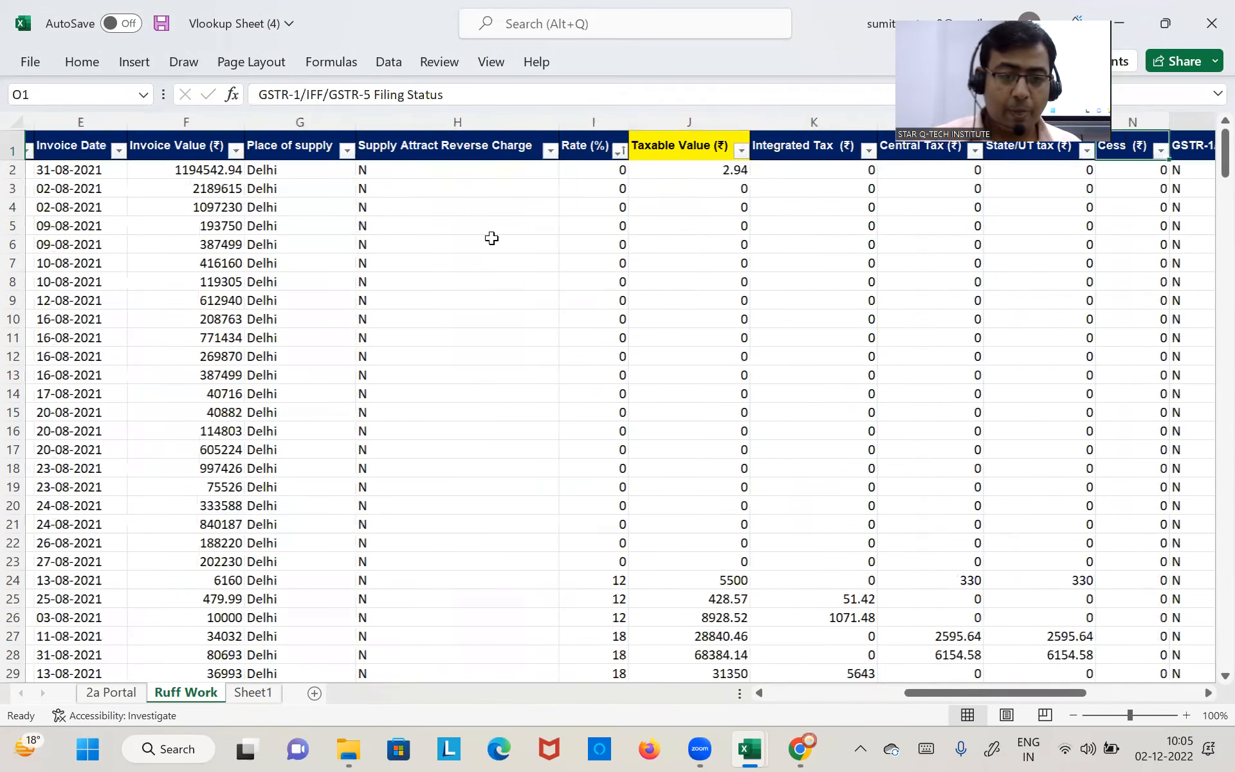
key(Left)
key(Left)
key(Left)
key(Left)
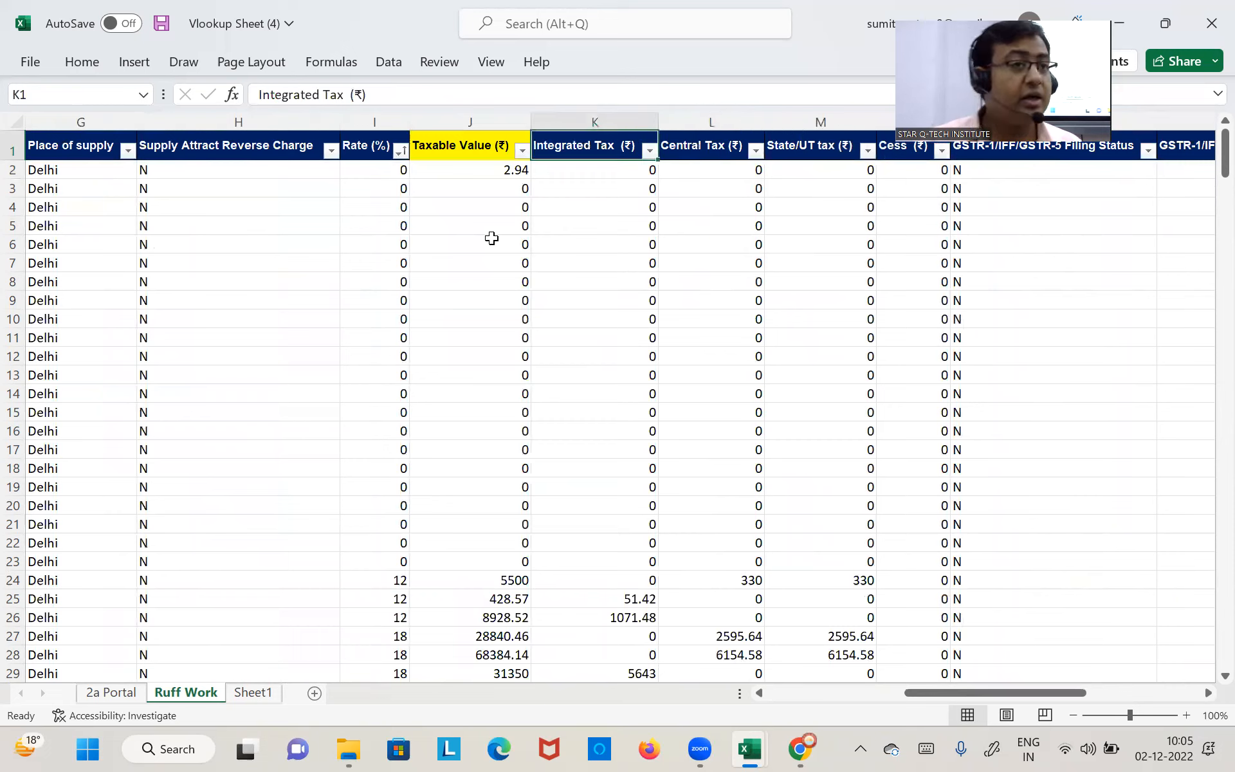
key(shift+Right)
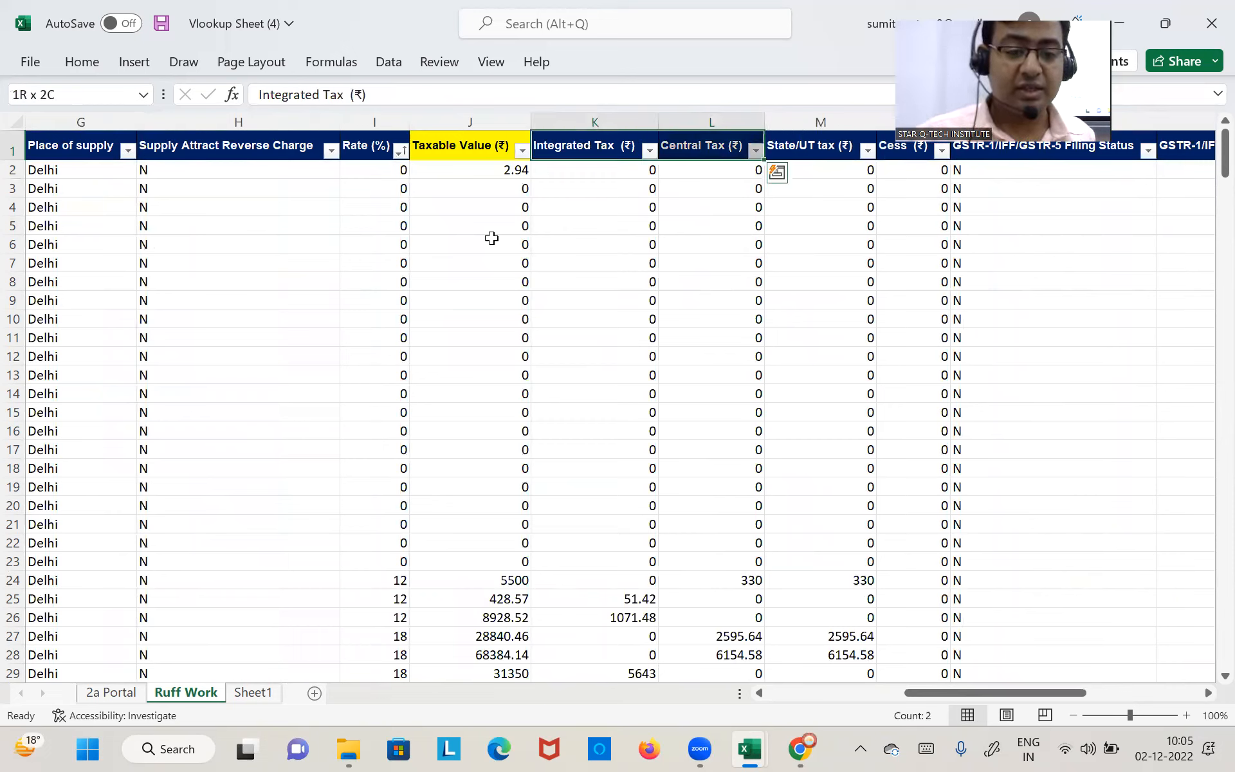
key(shift+Right)
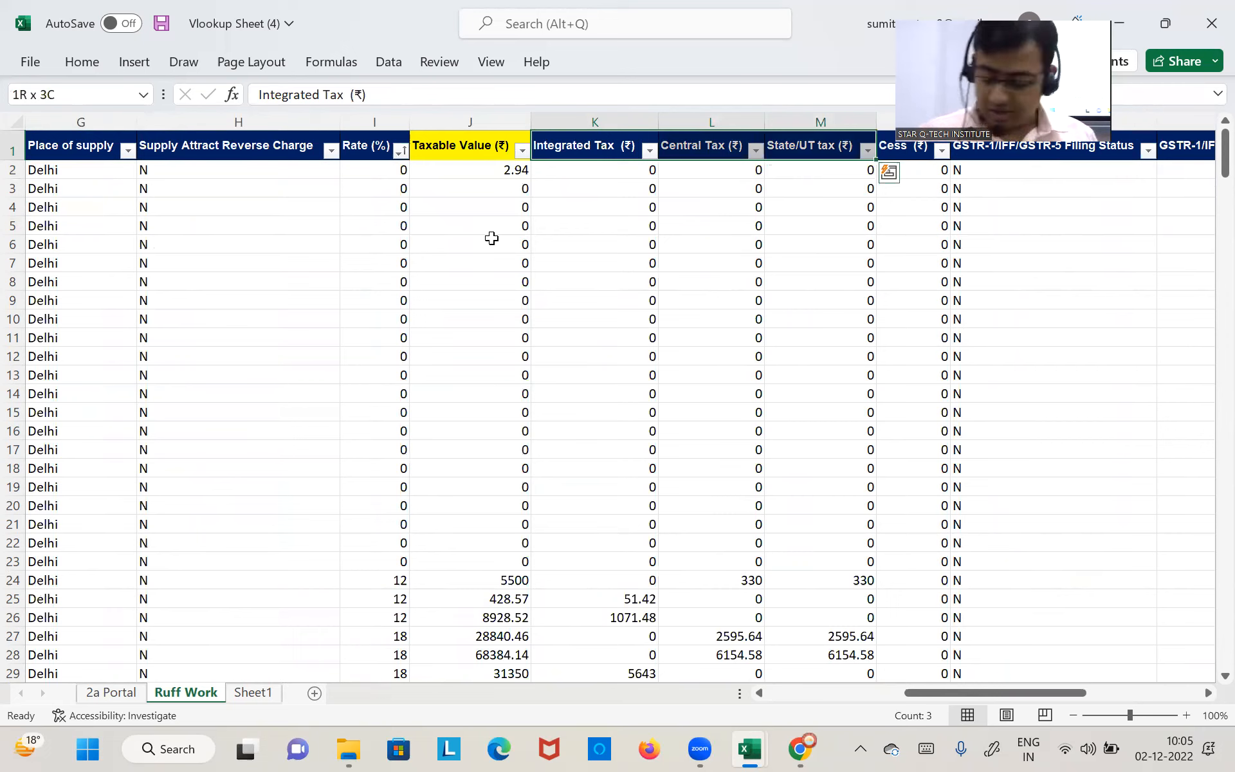
click(72, 62)
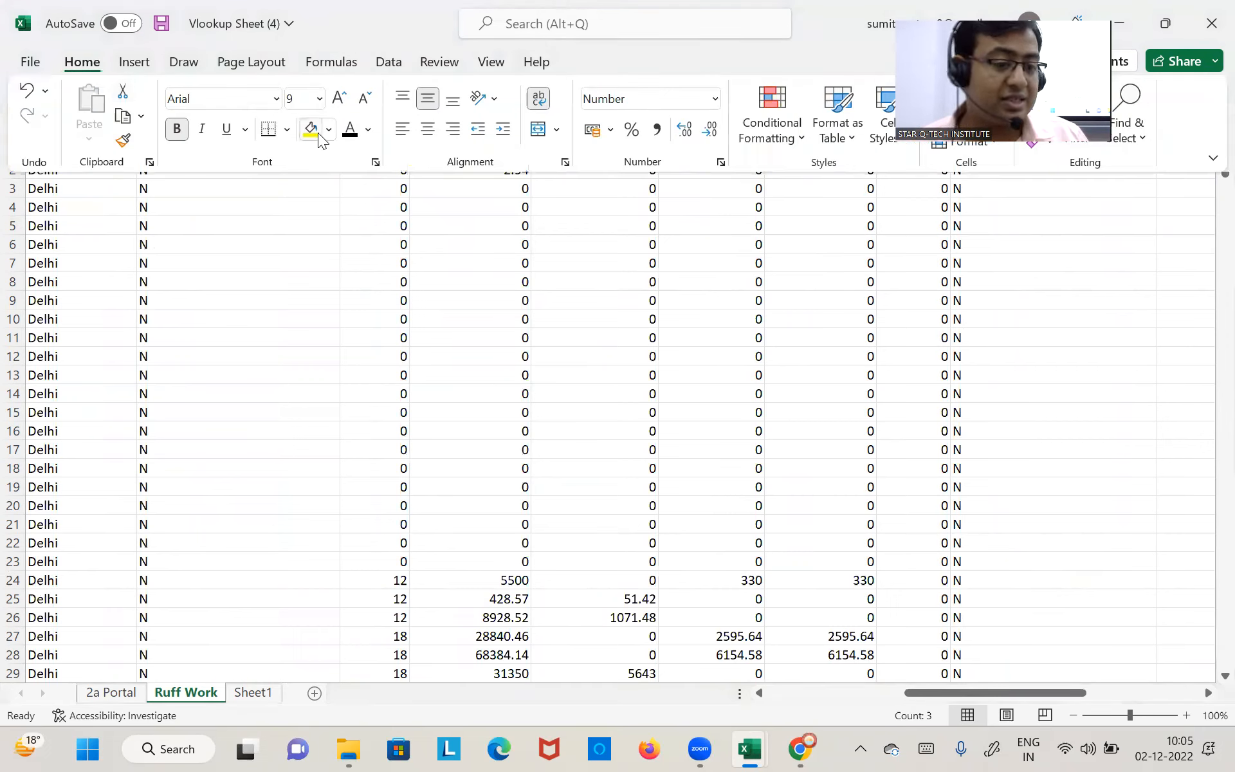
click(350, 333)
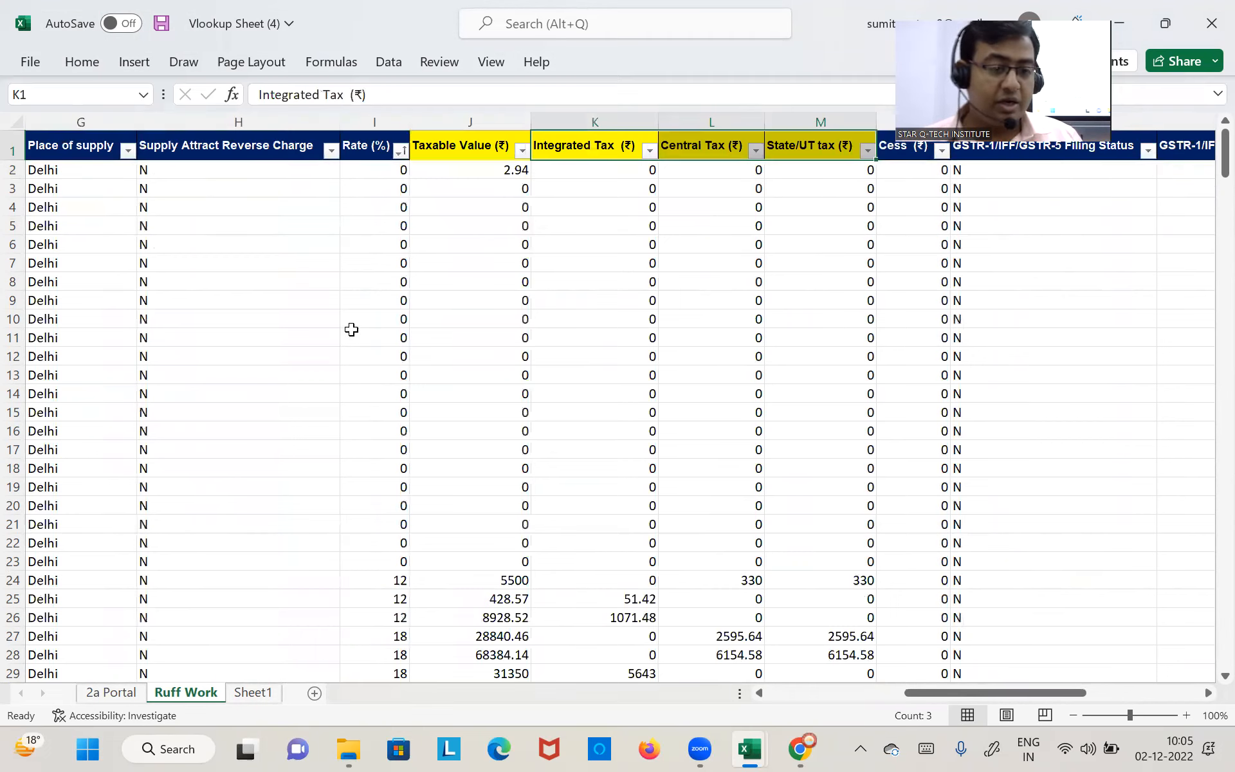
Widen column D on Sheet1 to fit the Taxable value heading, and return to the Ruff Work sheet
click(257, 692)
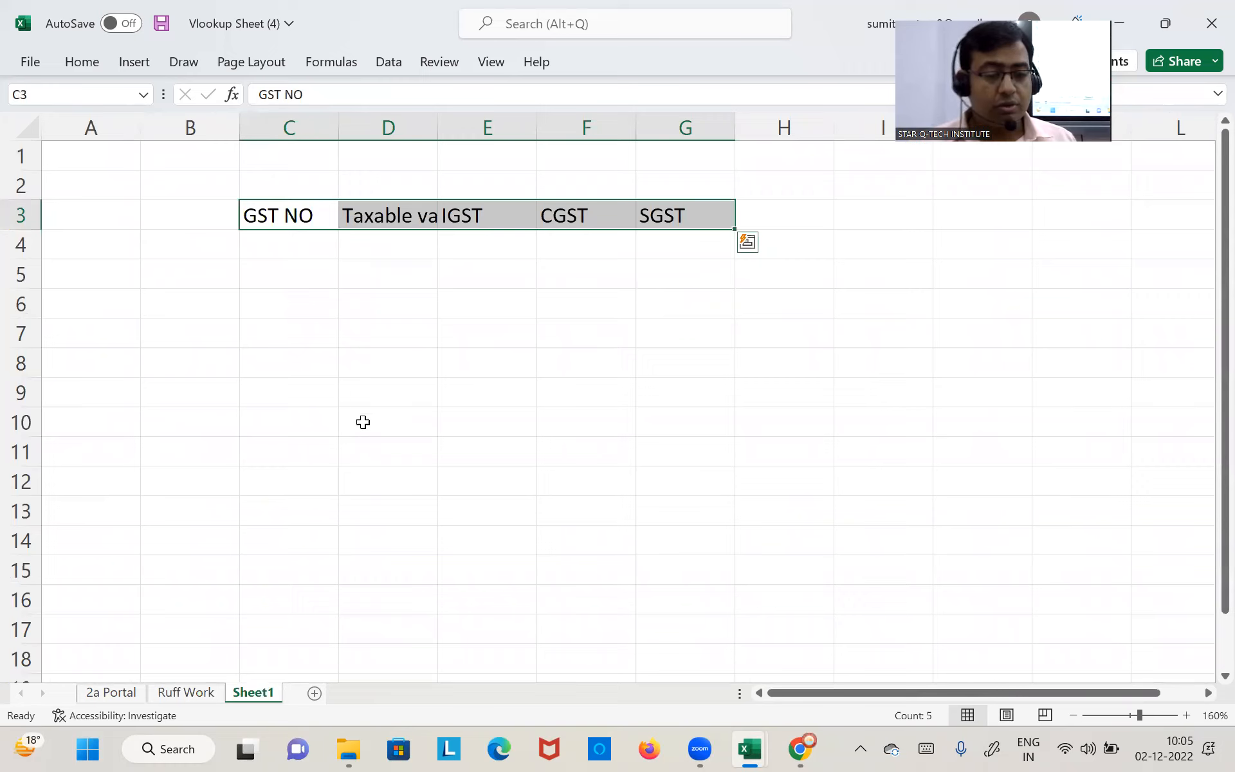
drag(437, 127, 510, 146)
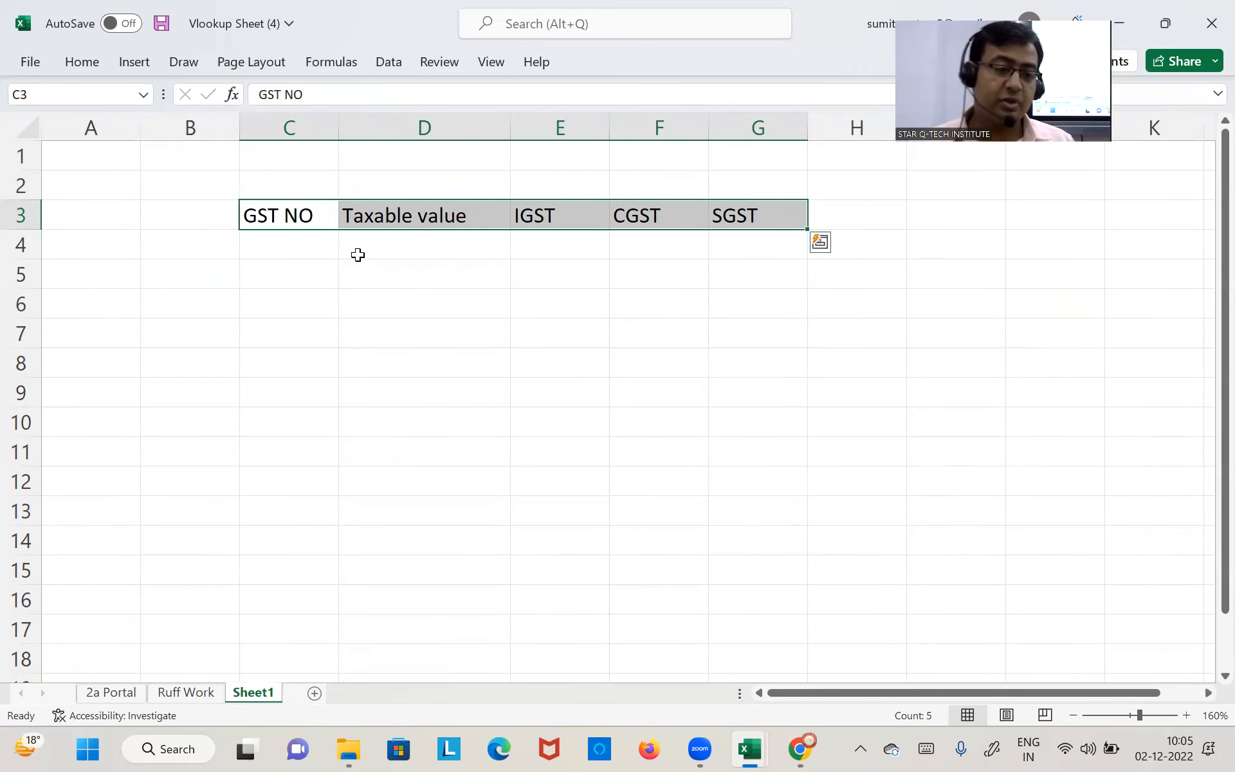
drag(318, 221, 725, 562)
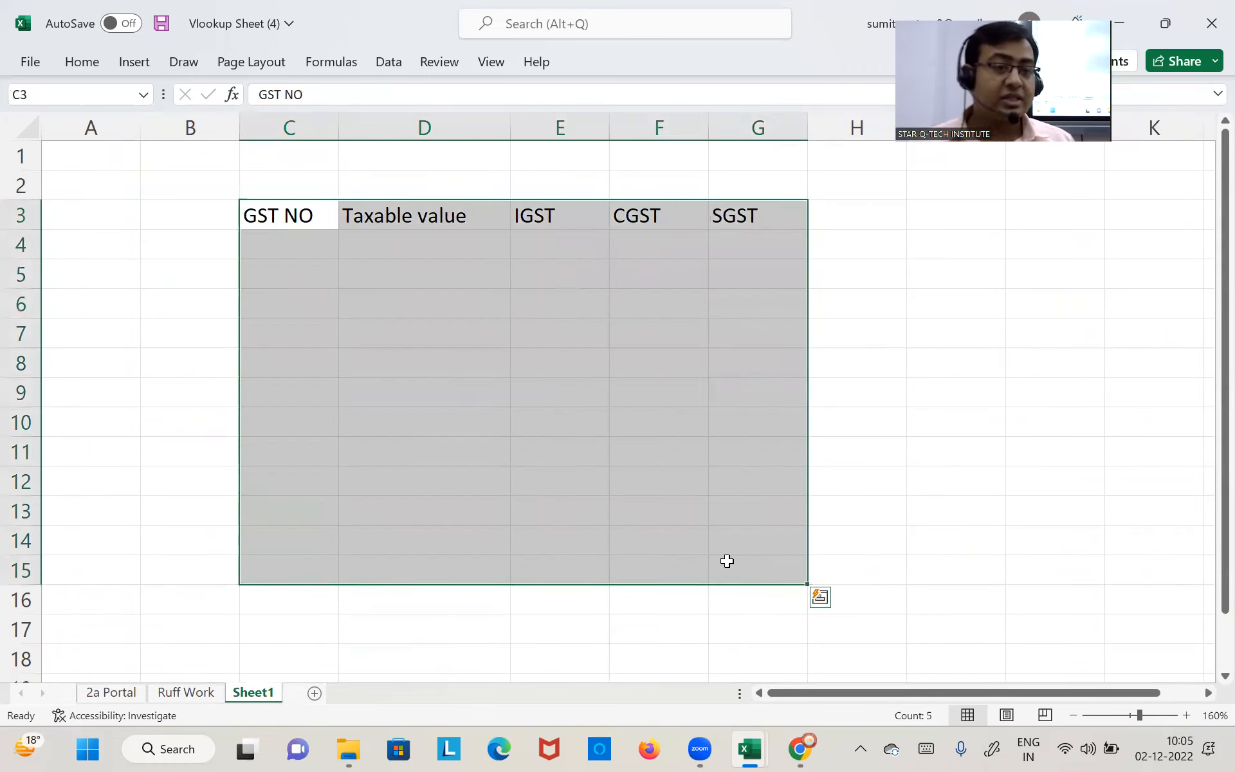
click(199, 694)
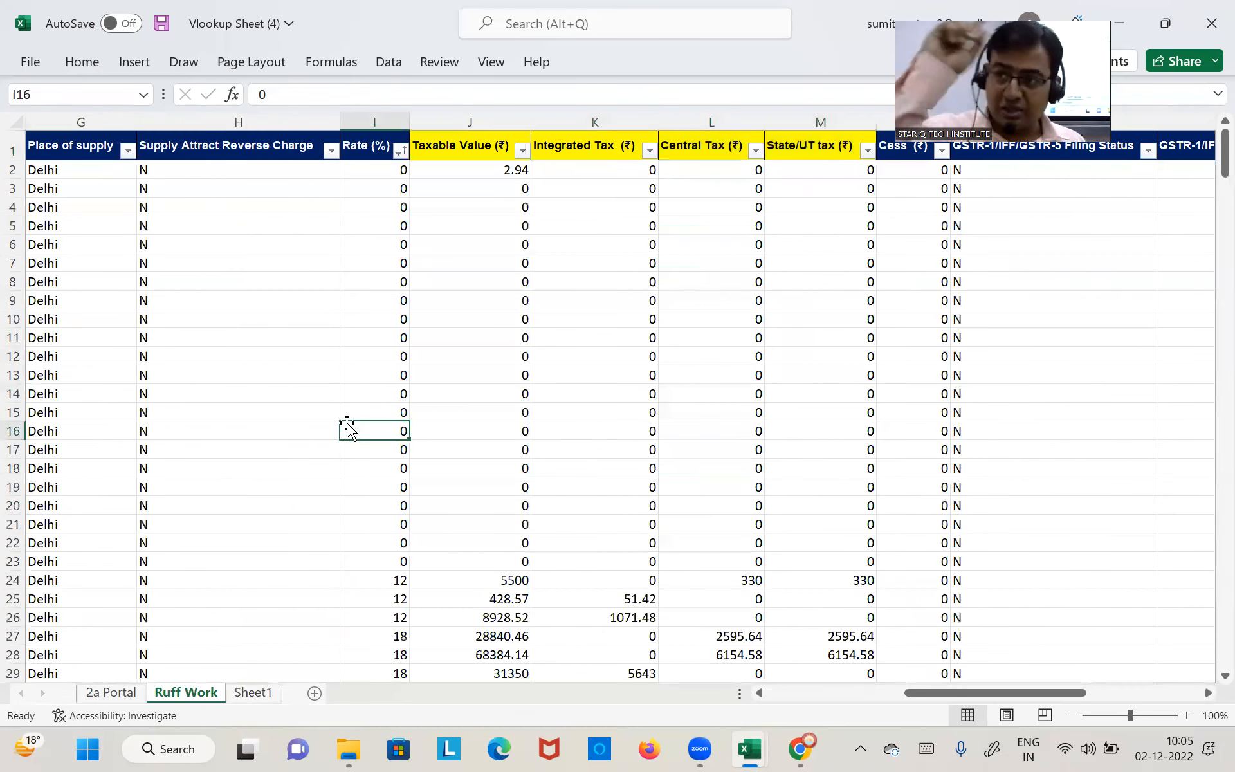
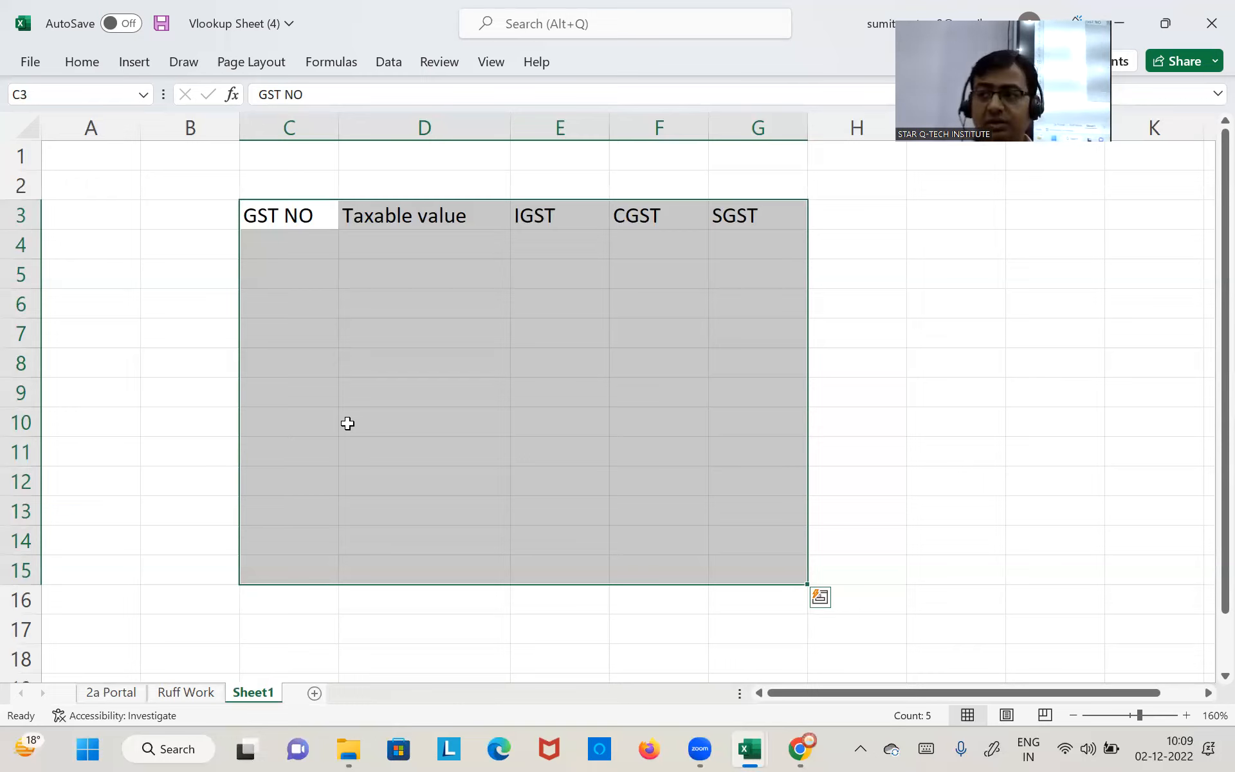
Review the Ruff Work column headings from GSTIN of supplier across to the end of the table
key(ctrl+Page_Up)
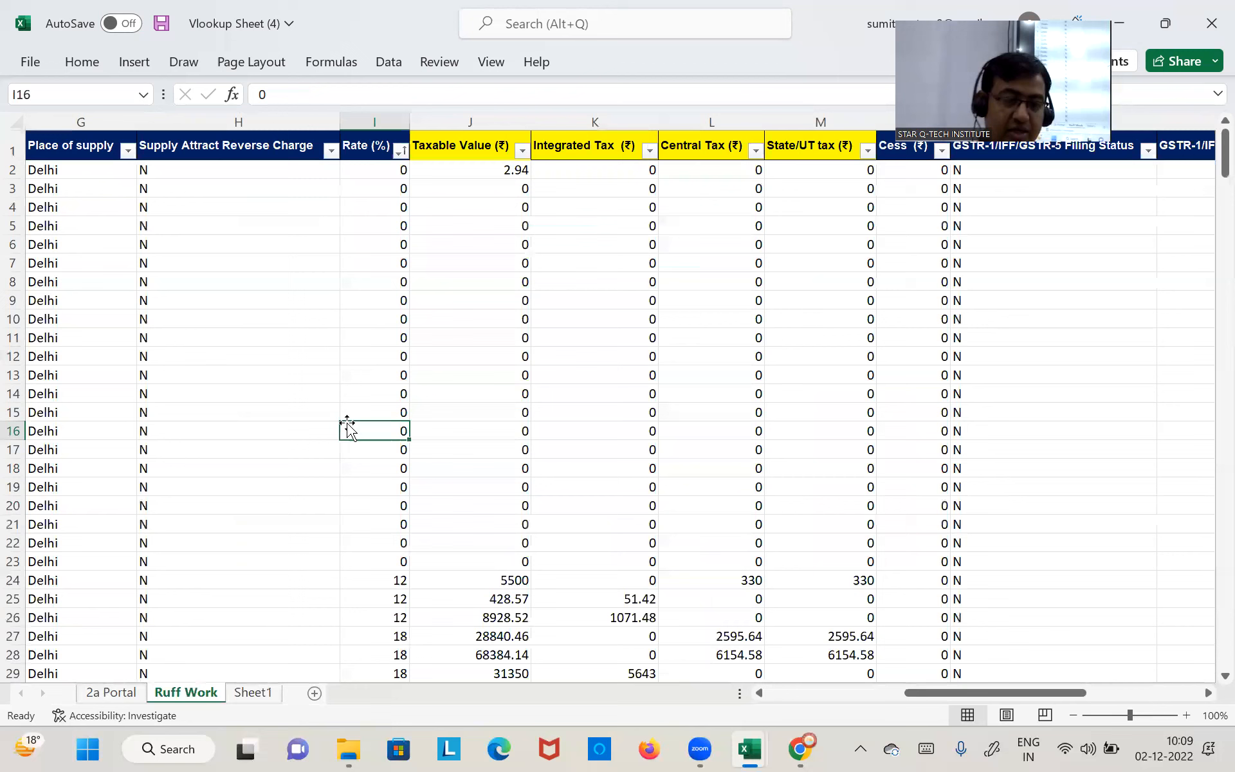
key(ctrl+Up)
key(ctrl+Left)
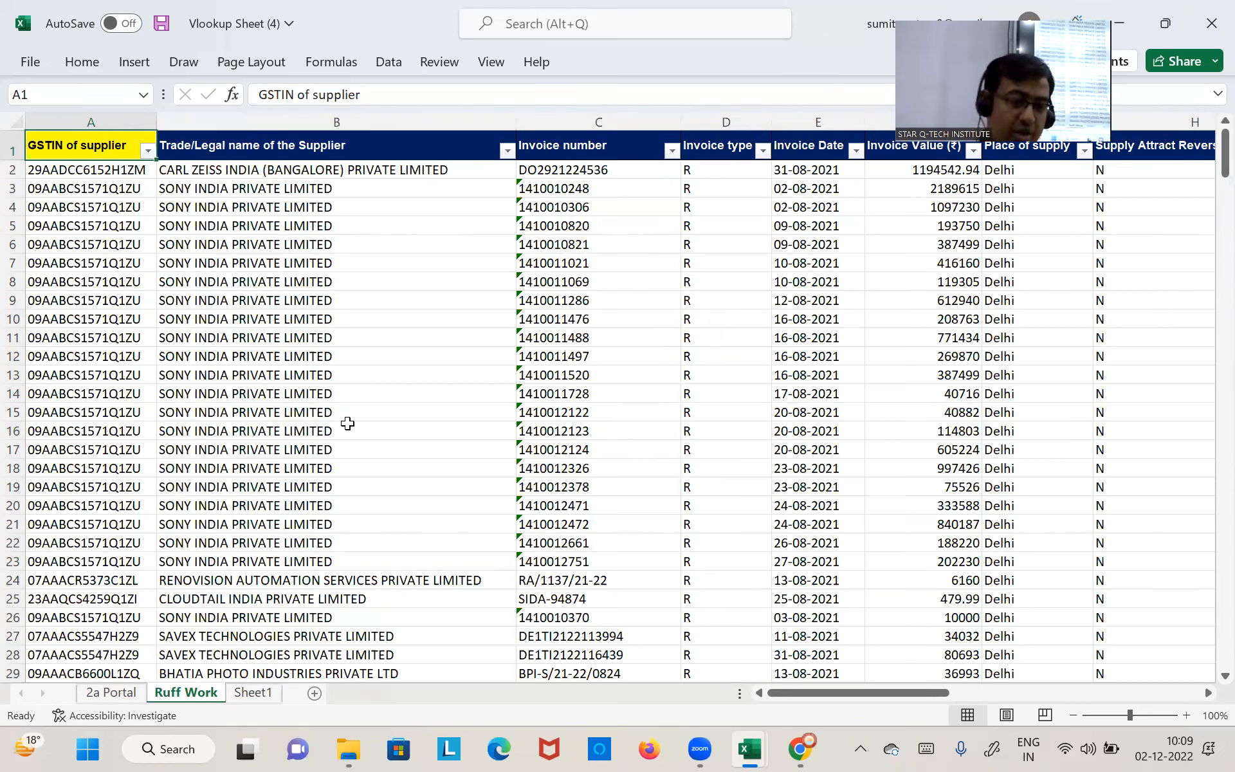
key(Right)
key(Right)
key(Right)
key(Right)
key(Right)
key(Right)
key(Right)
key(Right)
key(Right)
key(Right)
key(Right)
key(Right)
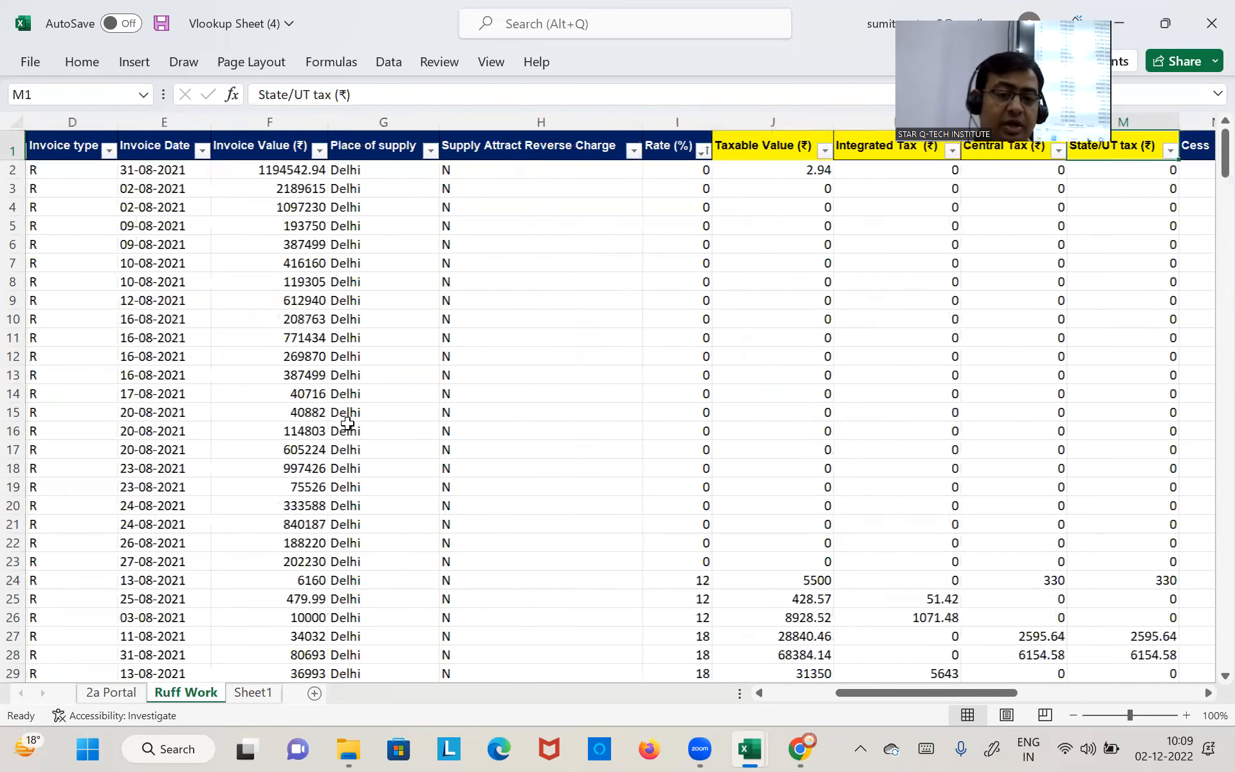
key(Right)
key(Right)
key(Right)
key(Right)
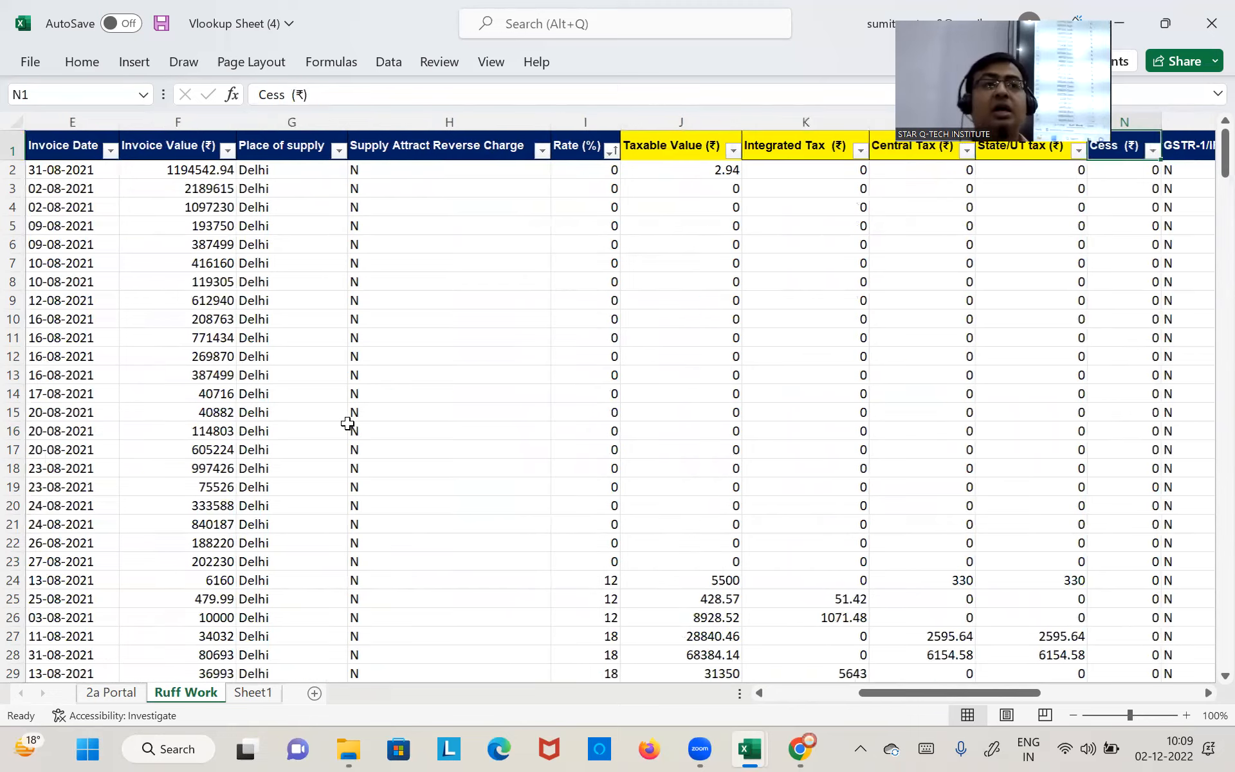
key(Left)
key(Left)
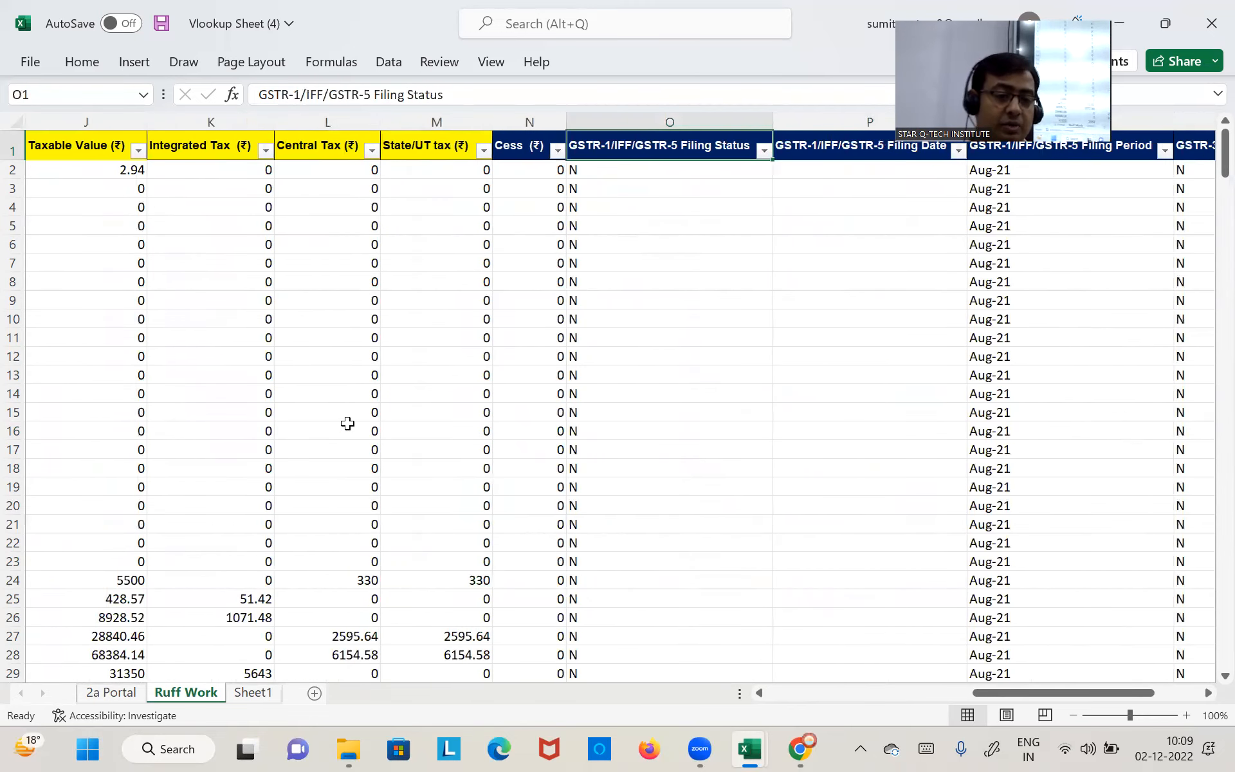
key(Left)
key(Right)
key(Right)
key(Right)
key(Right)
key(Right)
key(Right)
key(Right)
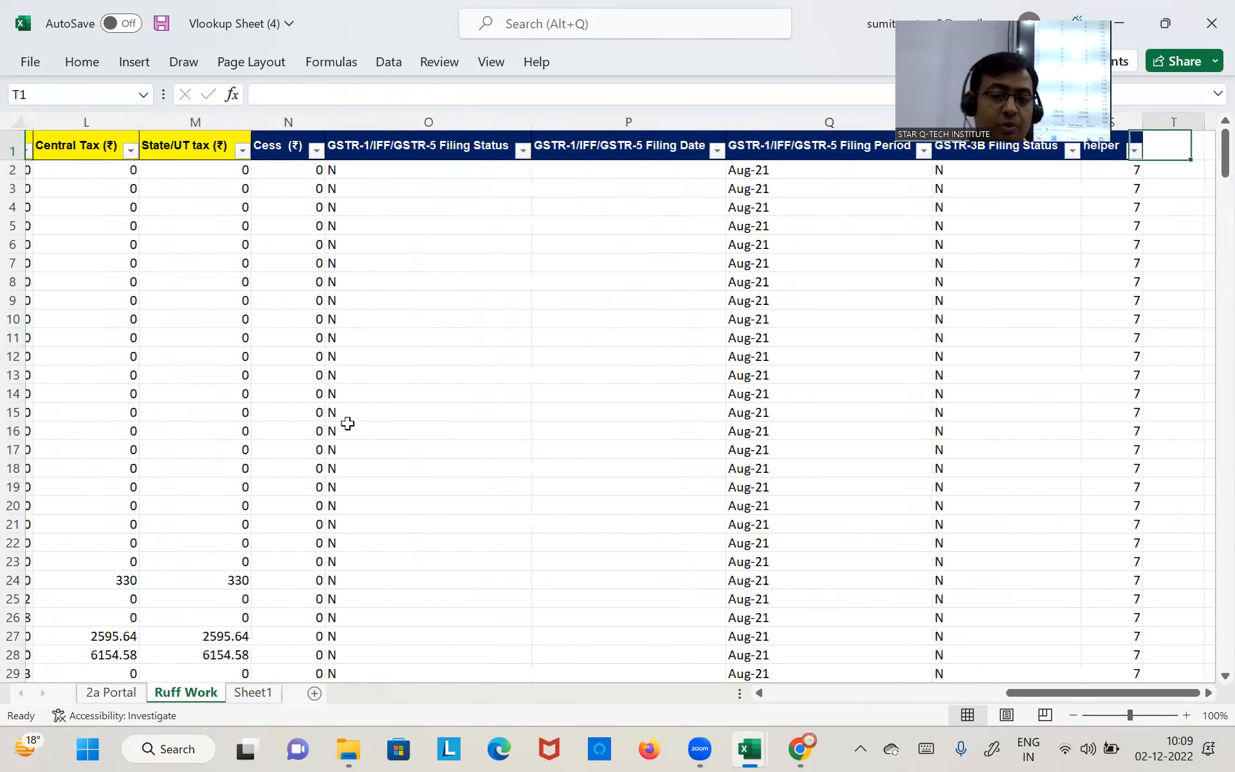
Go back along the Ruff Work header row to examine the Rate (%) heading beside the highlighted tax columns
key(Left)
key(Left)
key(Left)
key(Left)
key(Left)
key(Left)
key(Left)
key(Left)
key(Left)
key(Left)
key(Left)
key(Left)
key(Left)
key(Left)
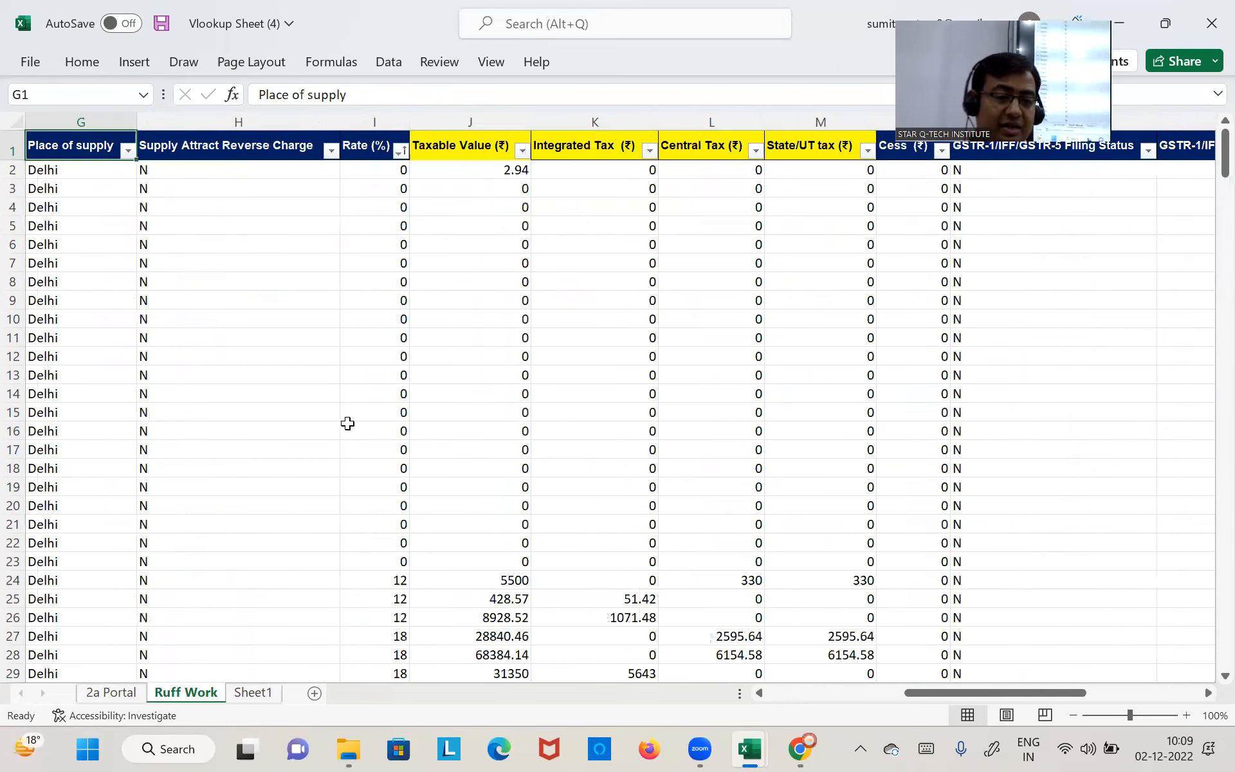
key(Right)
key(Right)
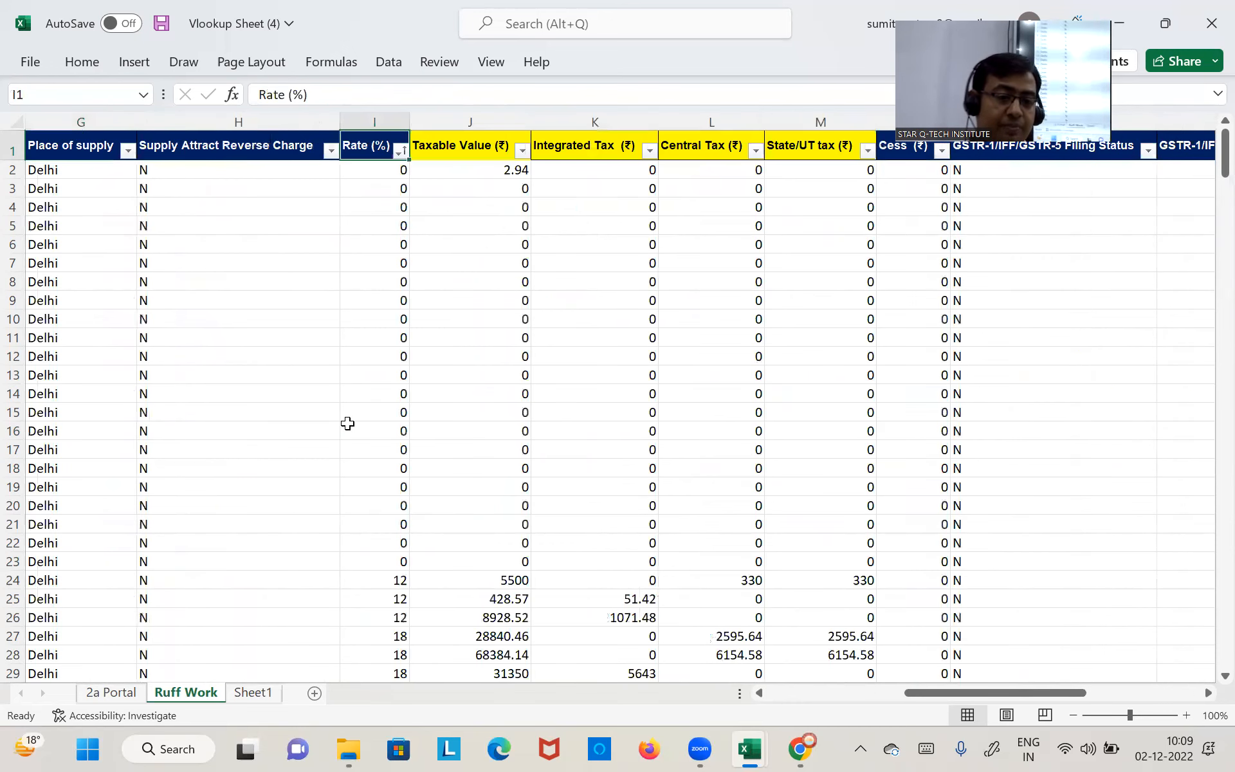
key(Down)
key(Up)
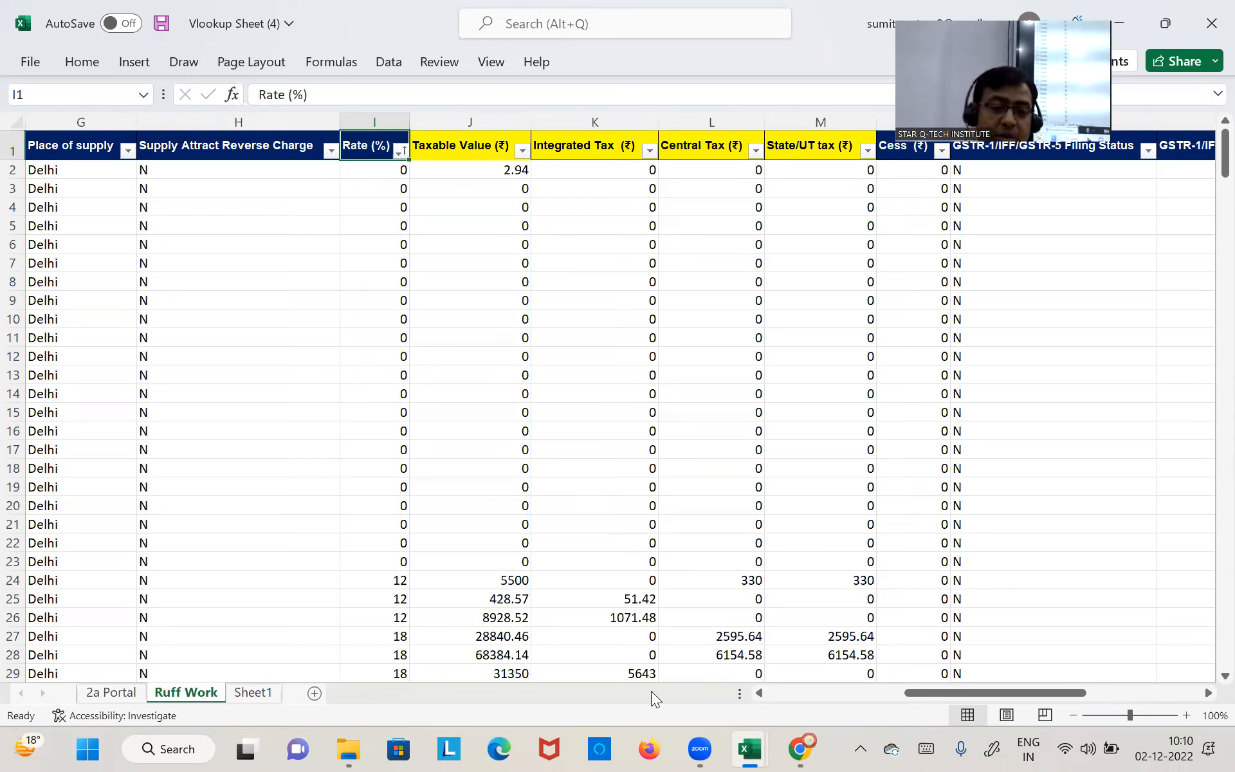
Show the planned summary layout in C3:G14 on Sheet1
key(alt+Tab)
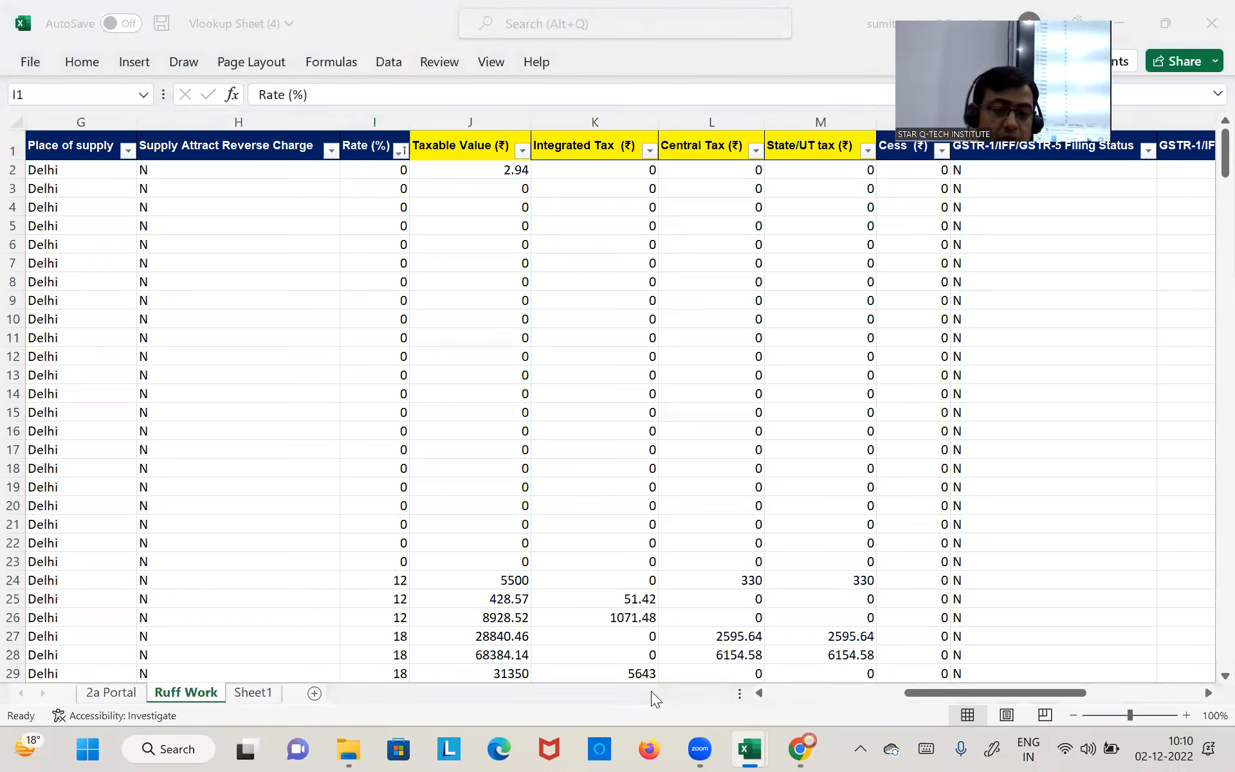
key(alt+Tab)
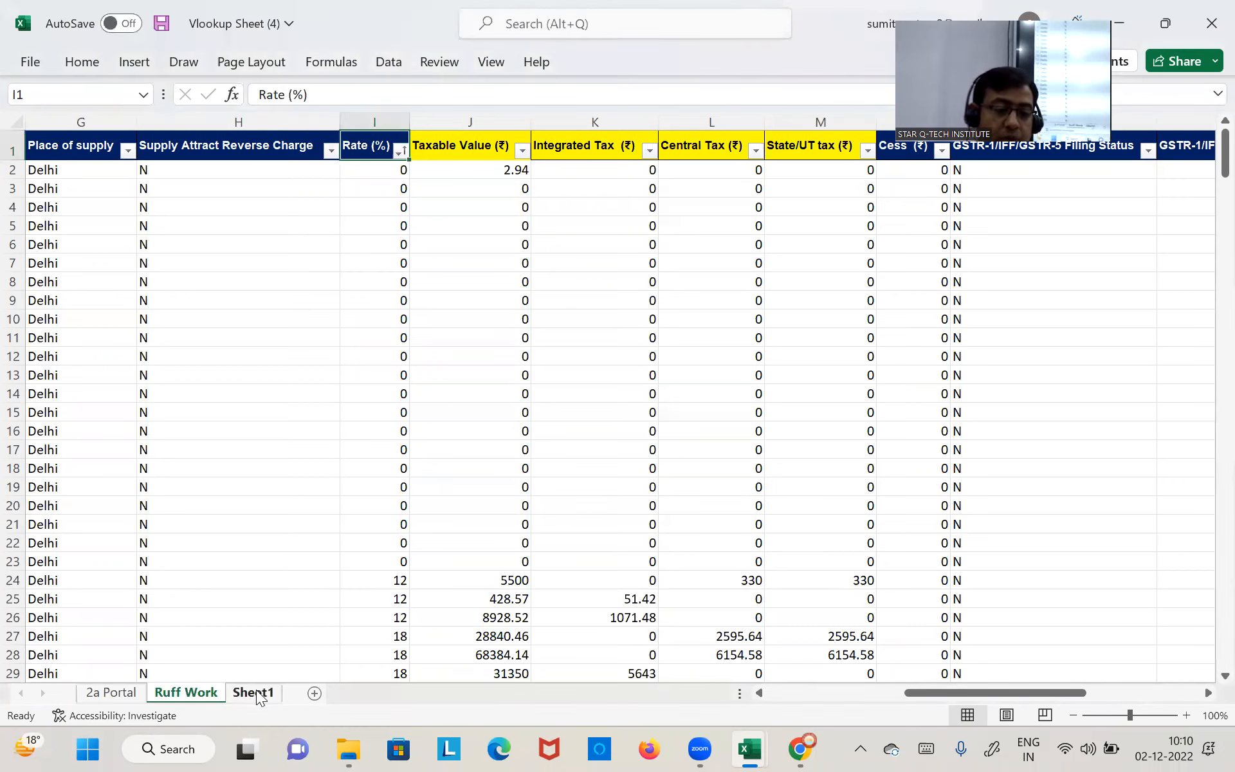
click(256, 693)
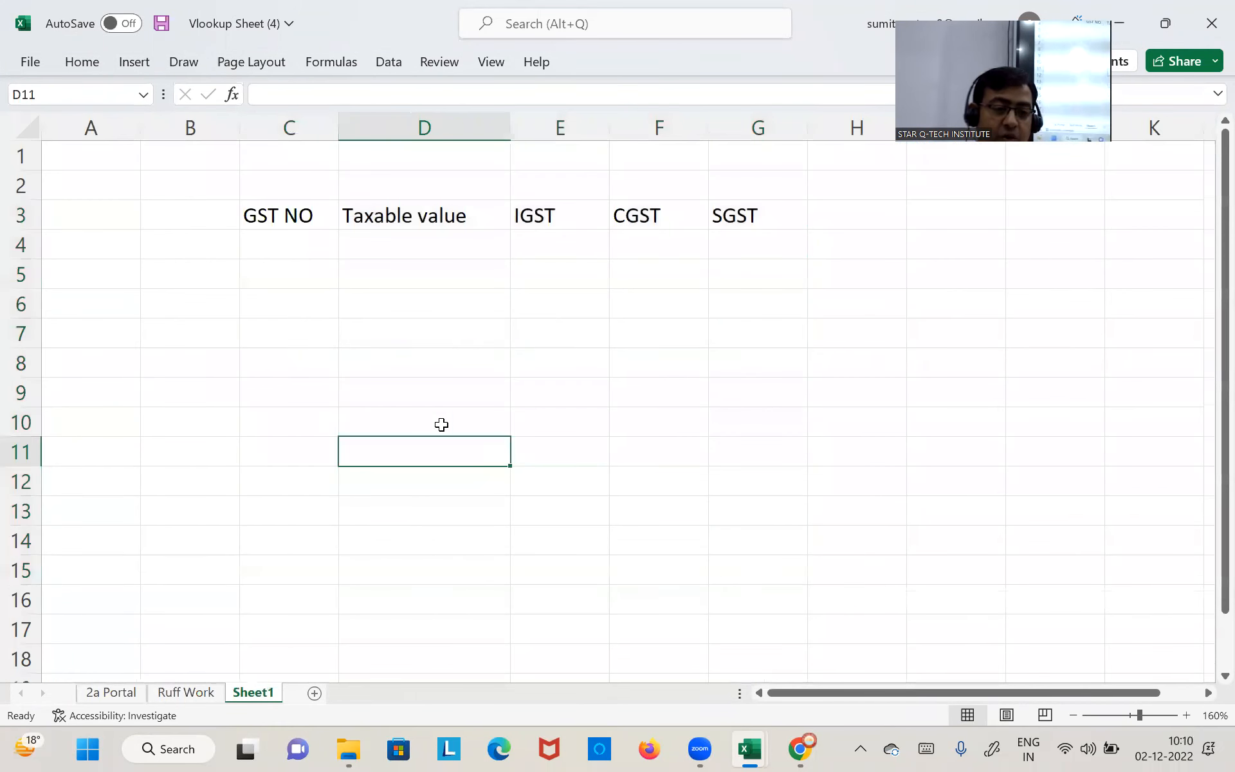
drag(296, 222, 733, 543)
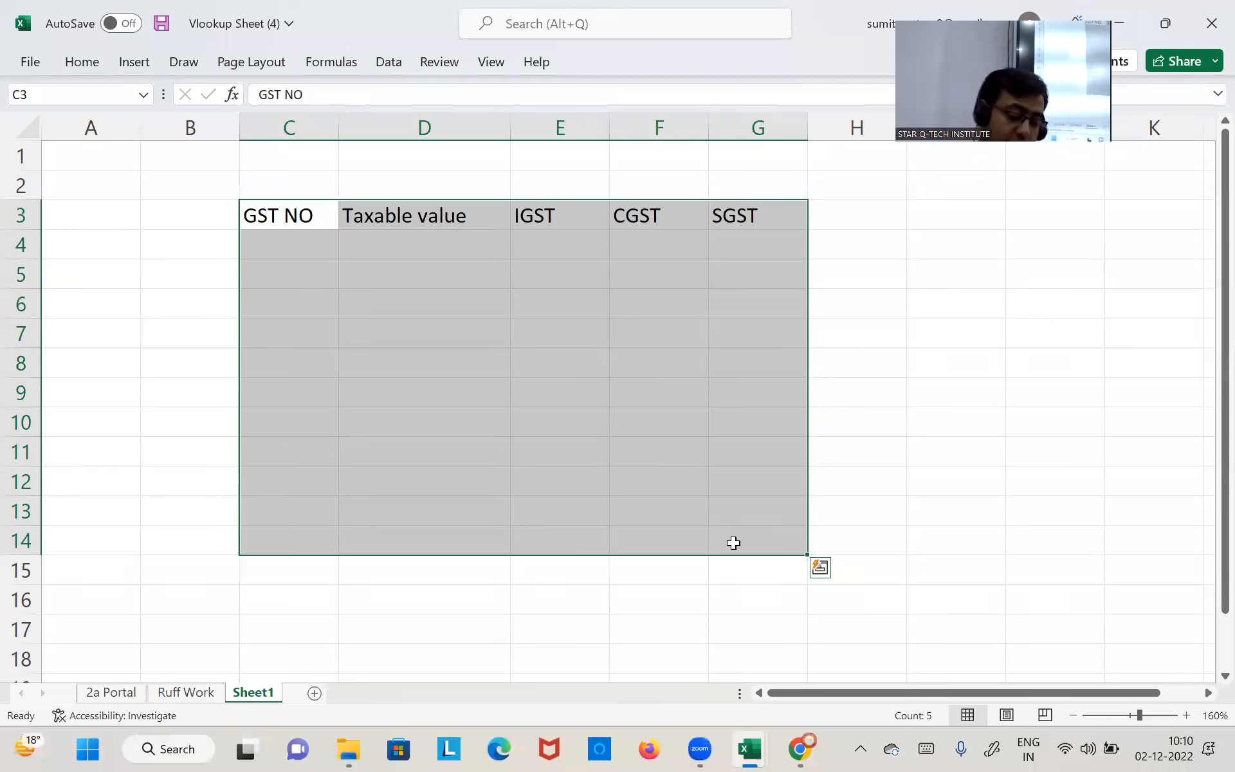
Create a PivotTable on a new sheet from the Ruff Work data A1:S172, using the PivotTable and PivotChart Wizard defaults
key(ctrl+Page_Up)
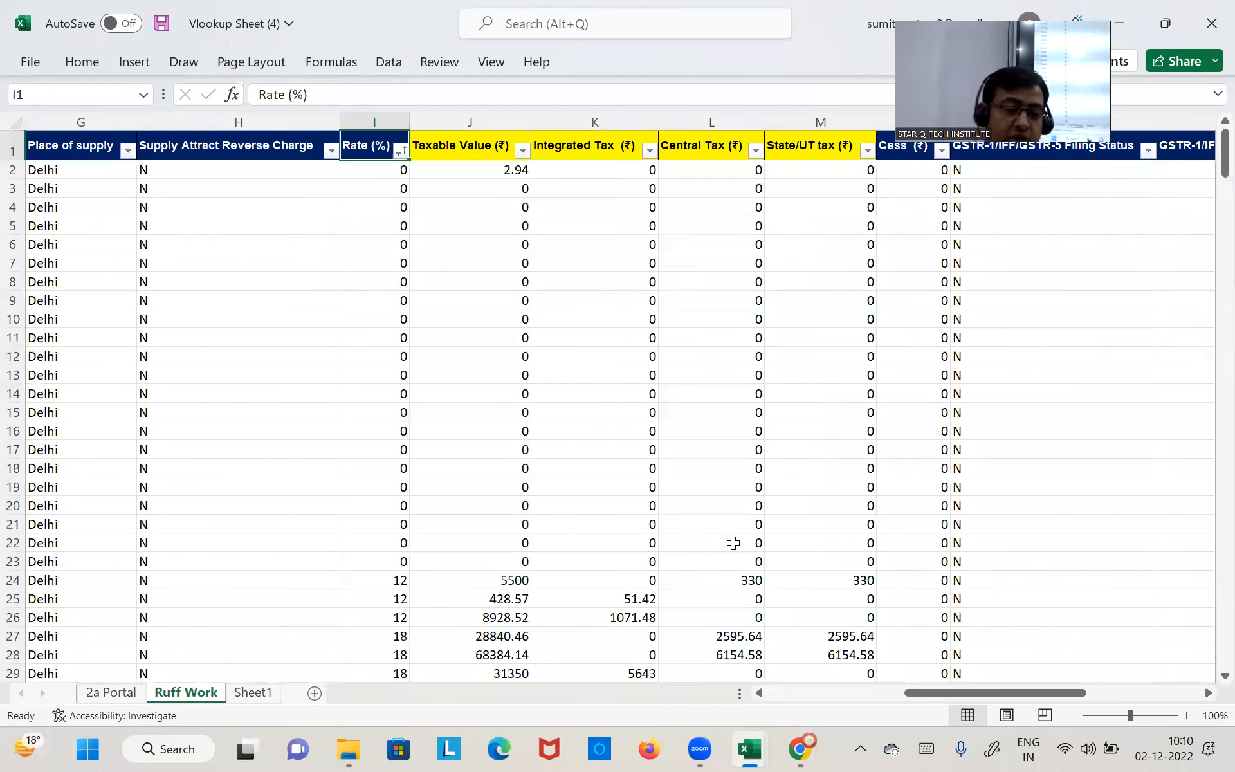
key(Left)
key(Left)
key(Left)
key(Left)
key(Left)
key(Left)
key(Left)
key(Left)
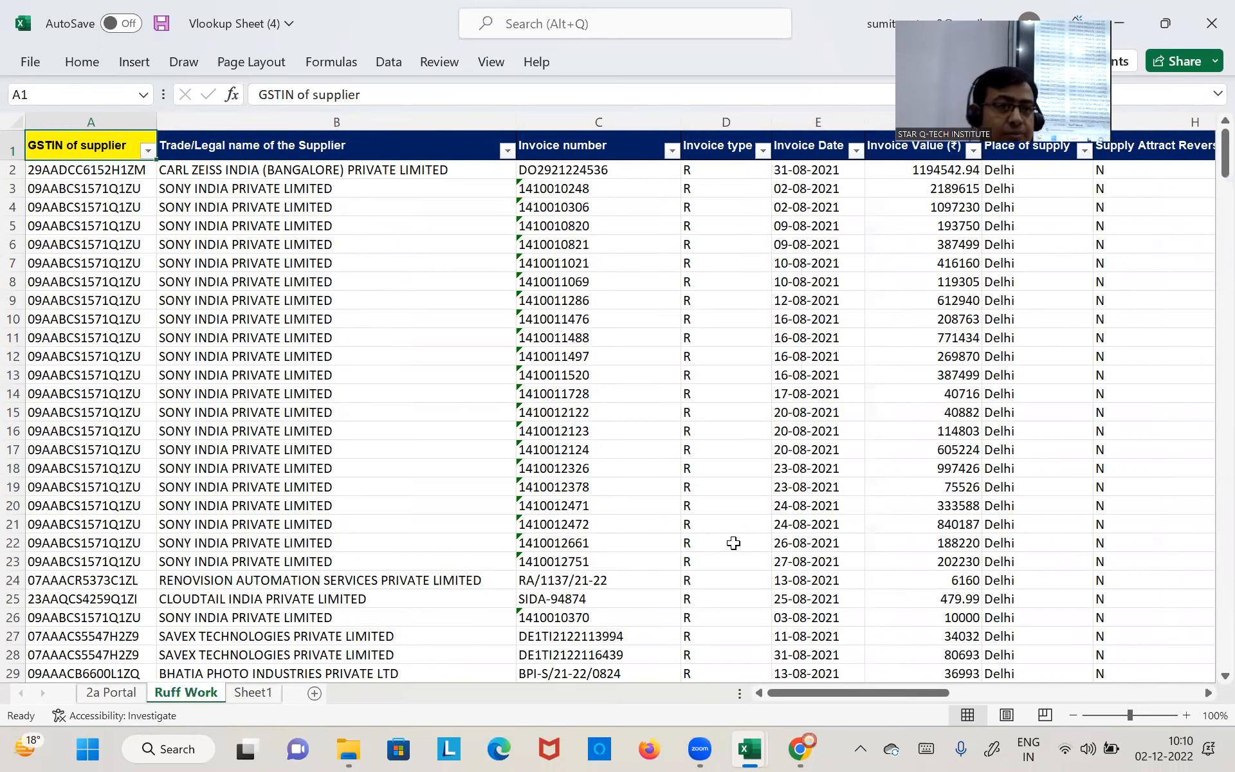
key(ctrl+shift+Right)
key(ctrl+shift+Down)
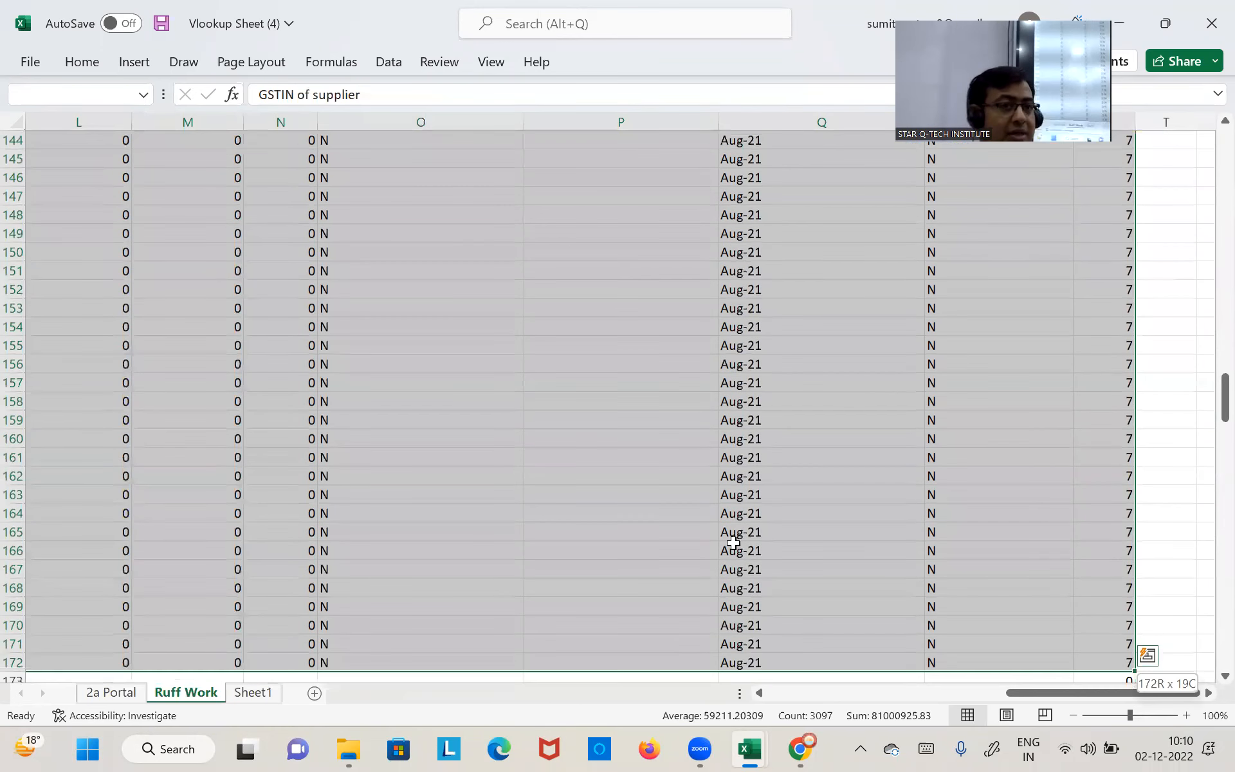
key(alt)
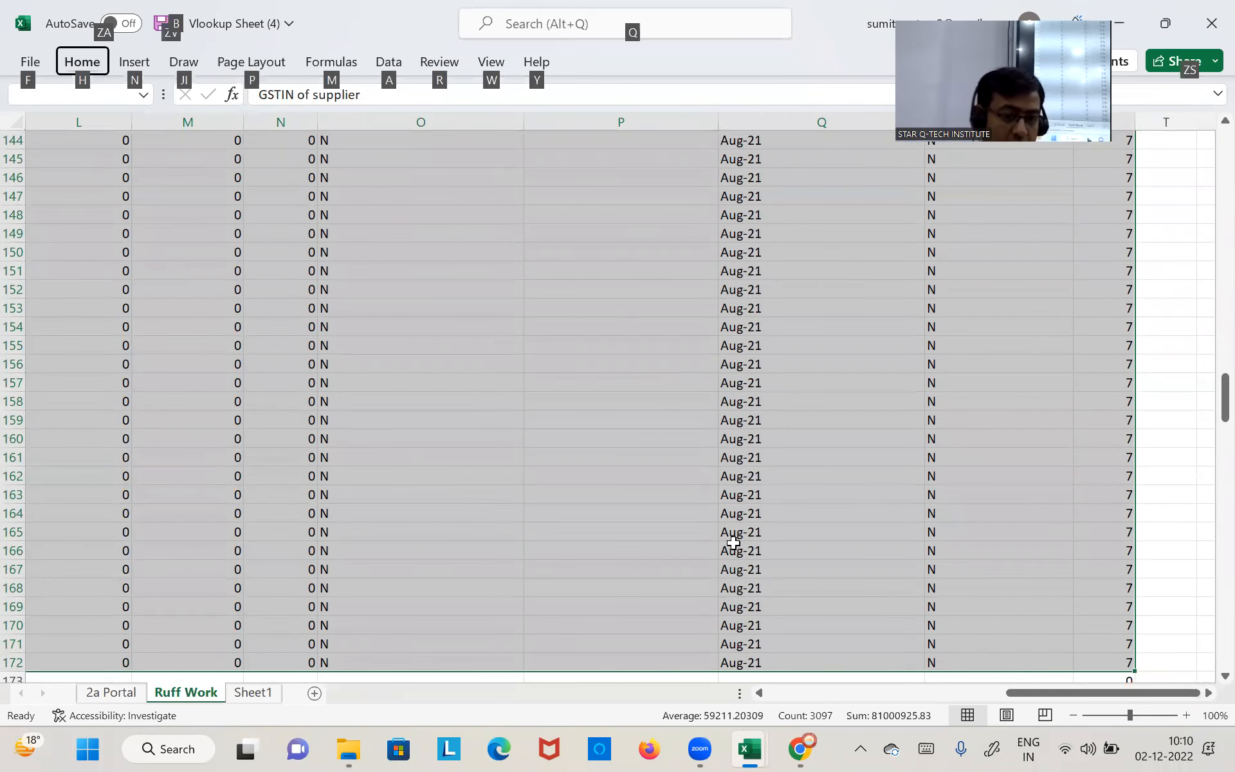
key(d)
key(p)
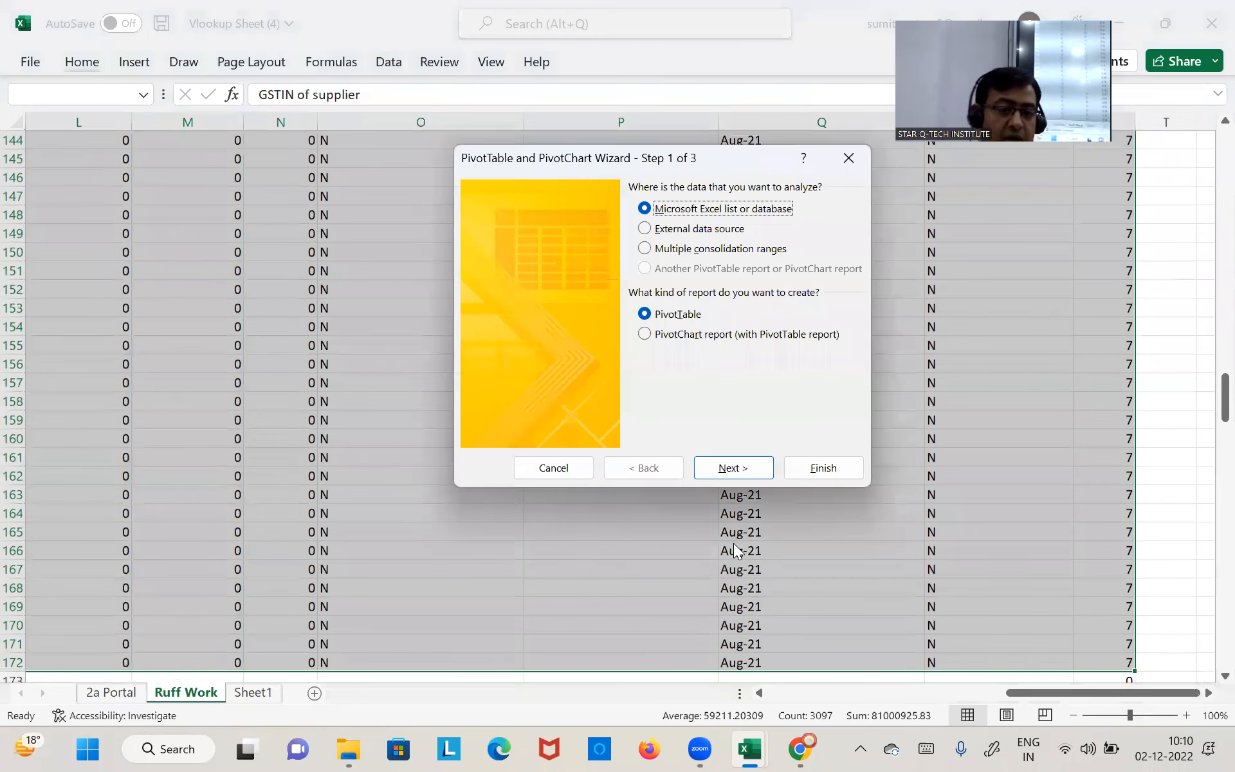
key(Return)
key(Return)
key(Return)
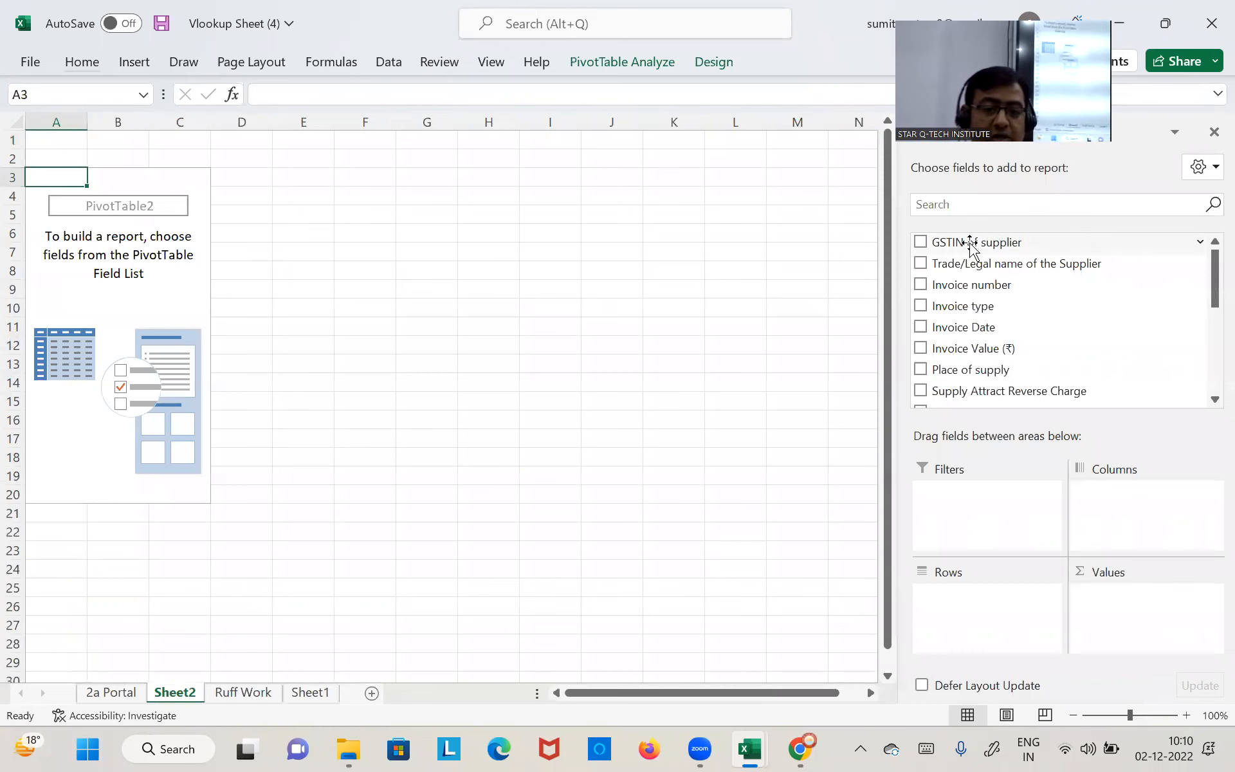
Put GSTIN of supplier in the pivot rows and Taxable Value, Integrated Tax, Central Tax and State/UT tax in the values
drag(957, 244, 963, 612)
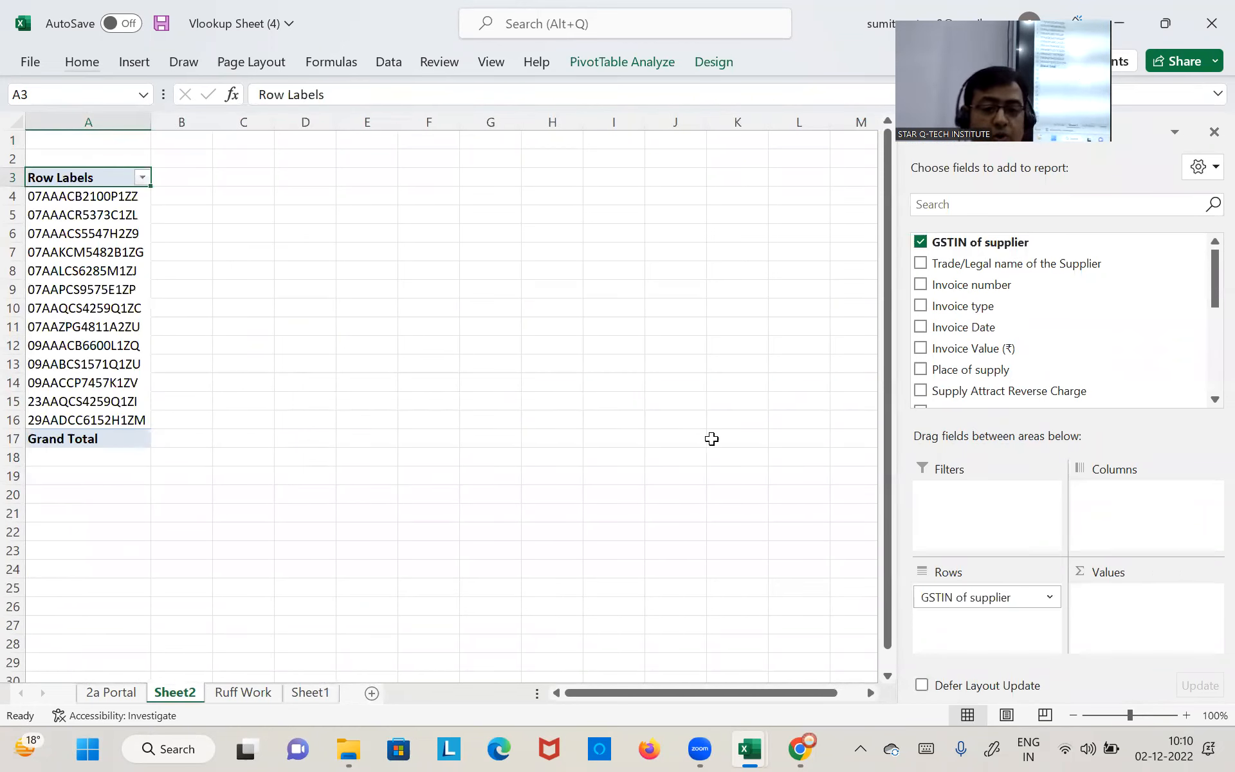
scroll(1113, 326, down, 2)
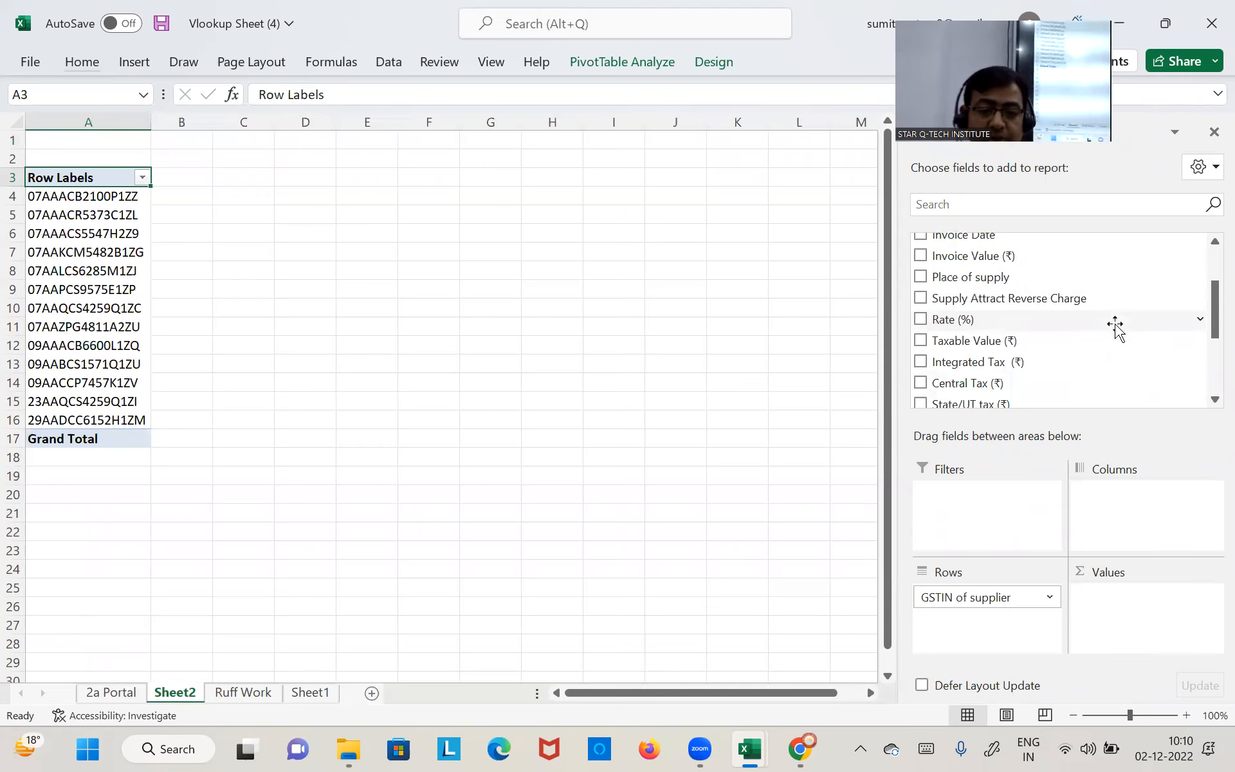
drag(960, 349, 1132, 608)
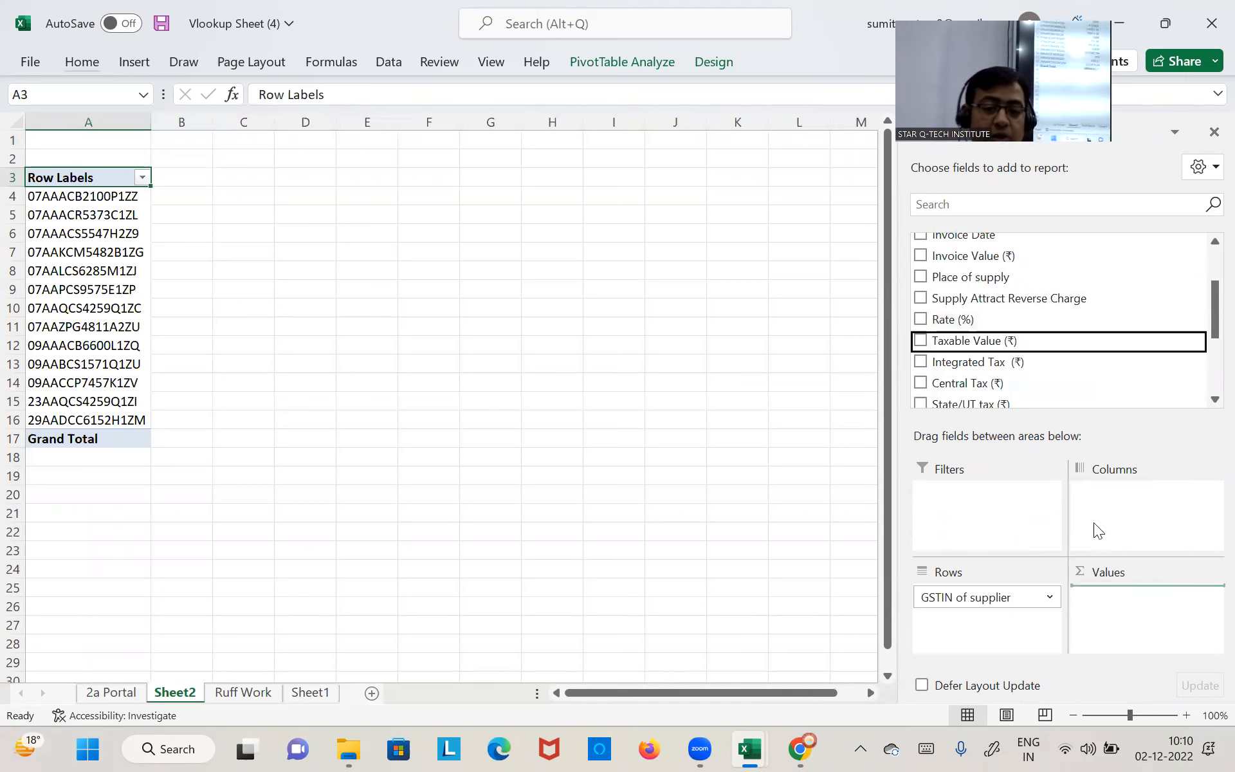
drag(987, 361, 1123, 621)
drag(973, 386, 1132, 633)
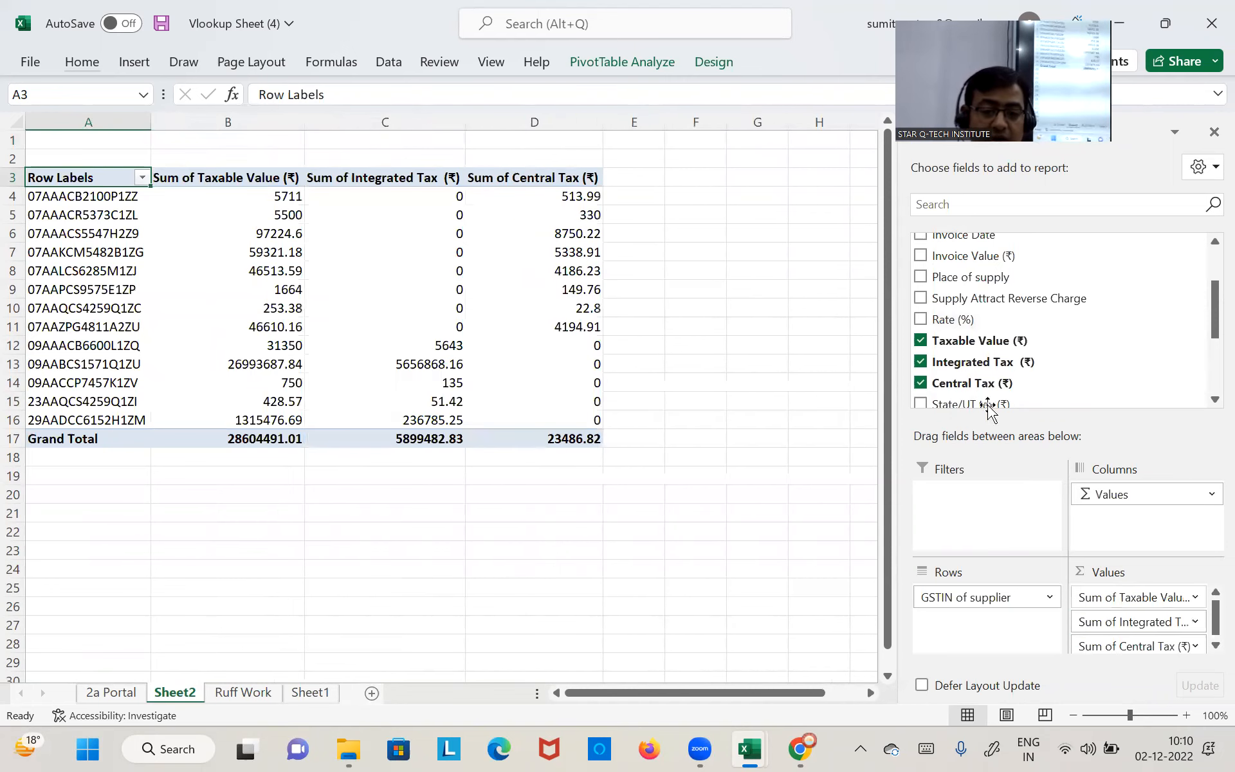
scroll(1010, 353, down, 3)
drag(1001, 347, 1141, 634)
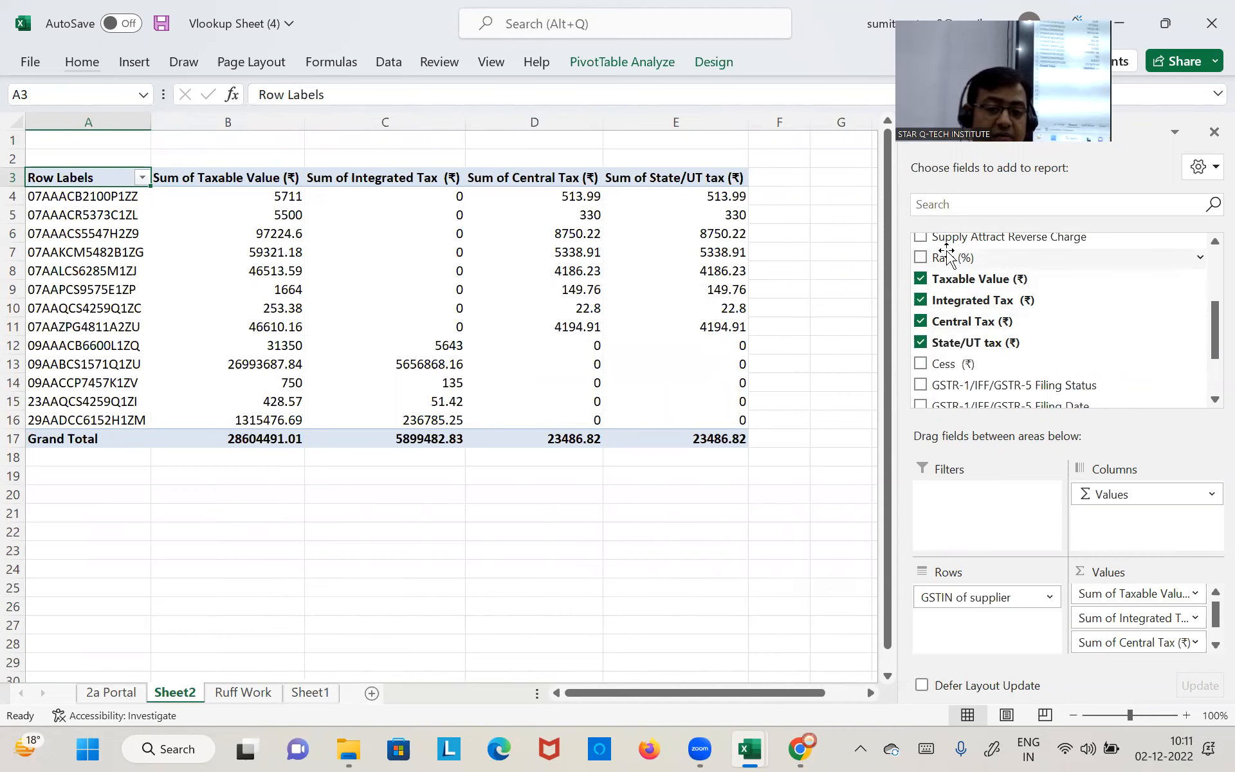
Add Rate (%) as the pivot table's report filter and show only the 12 rate
drag(951, 258, 981, 525)
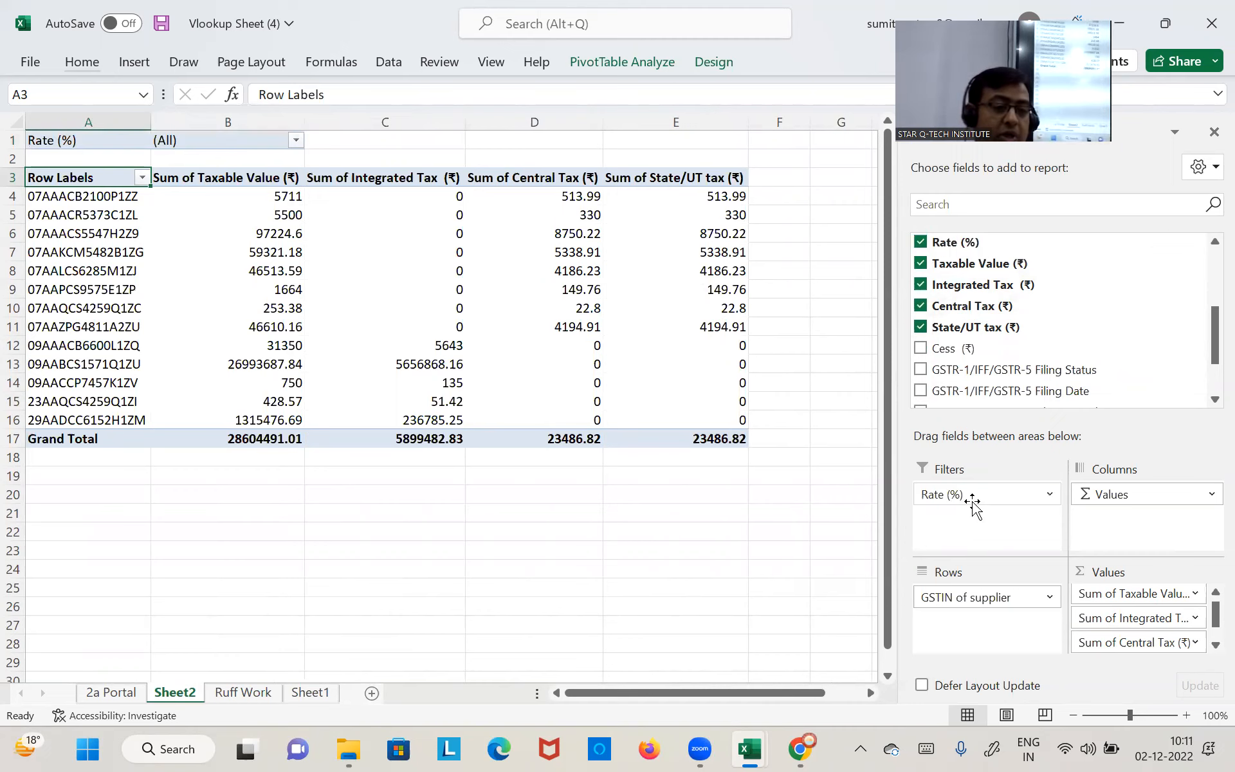
click(189, 143)
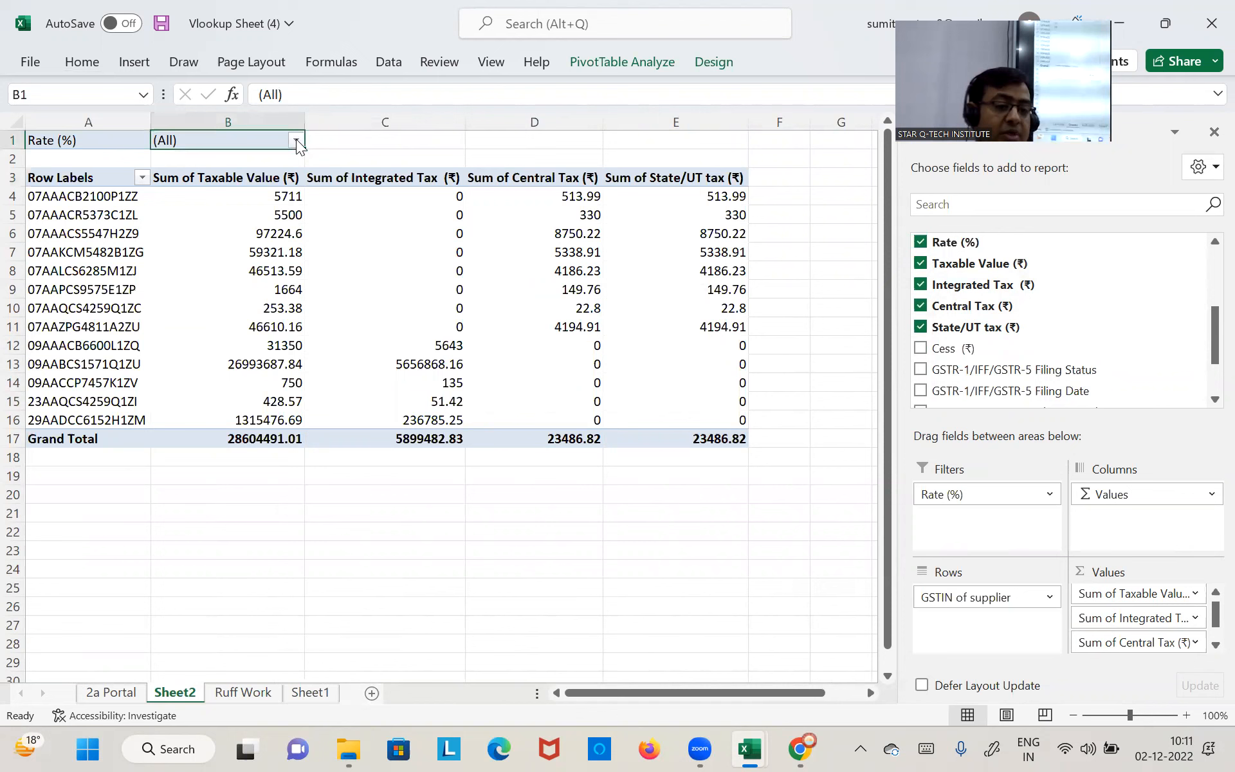
click(296, 143)
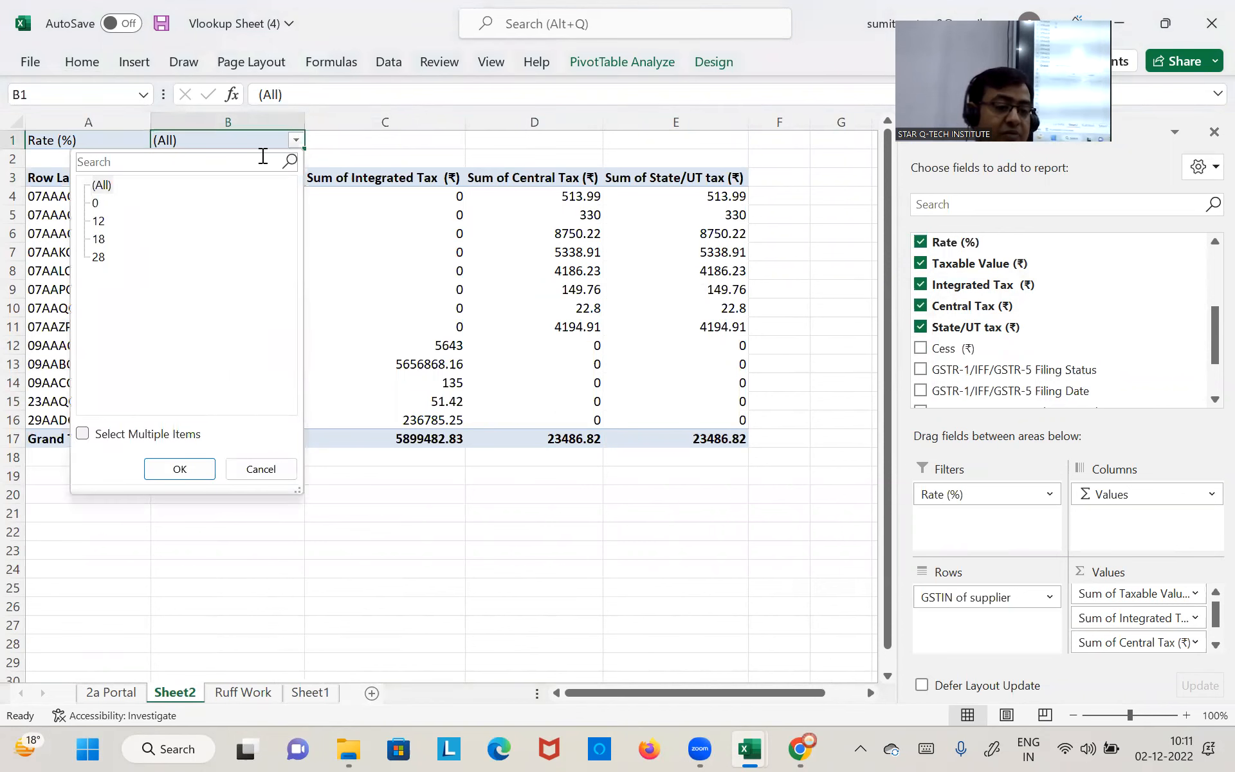
click(99, 221)
click(173, 465)
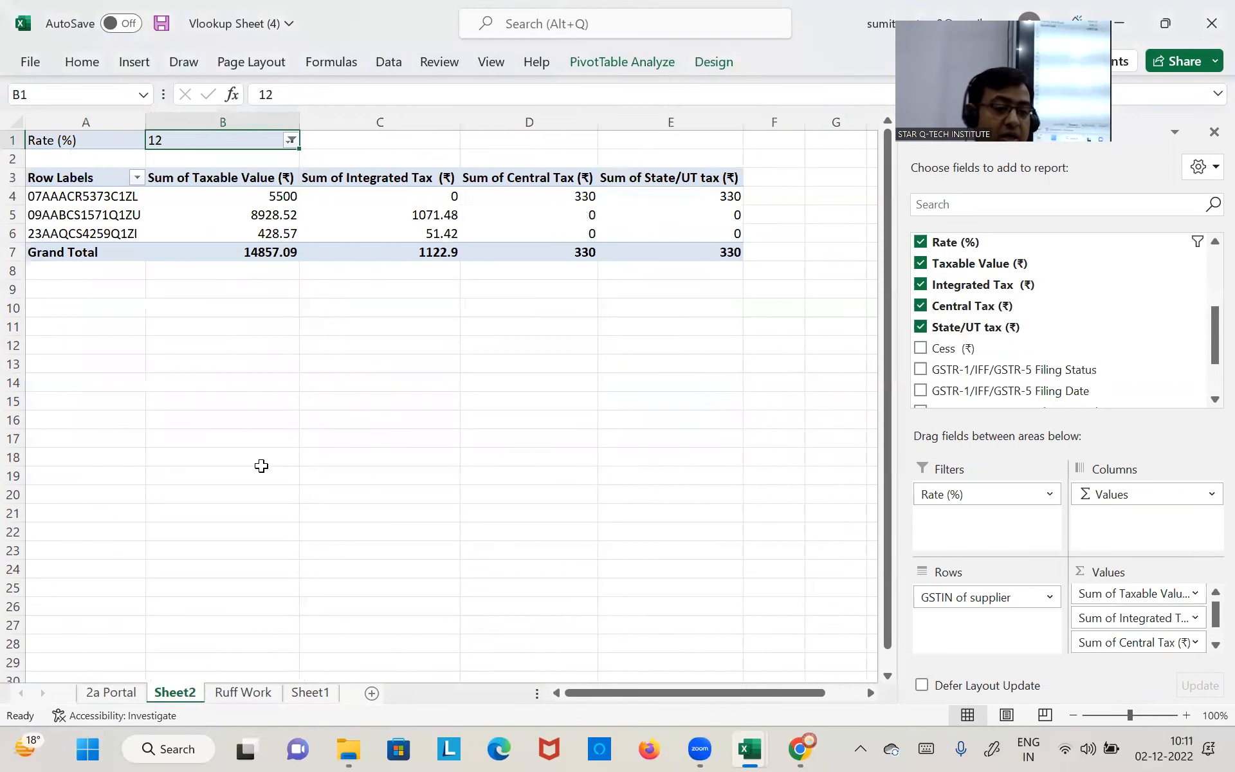
drag(111, 179, 679, 251)
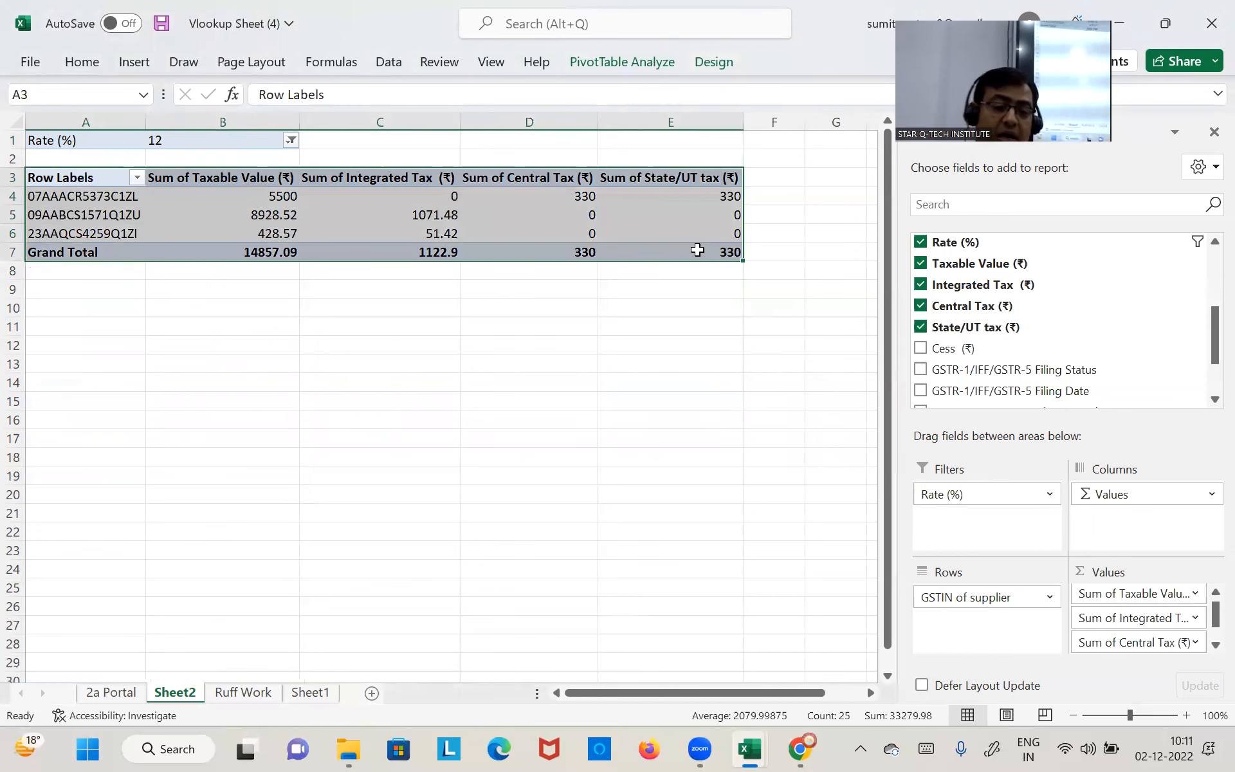
click(297, 142)
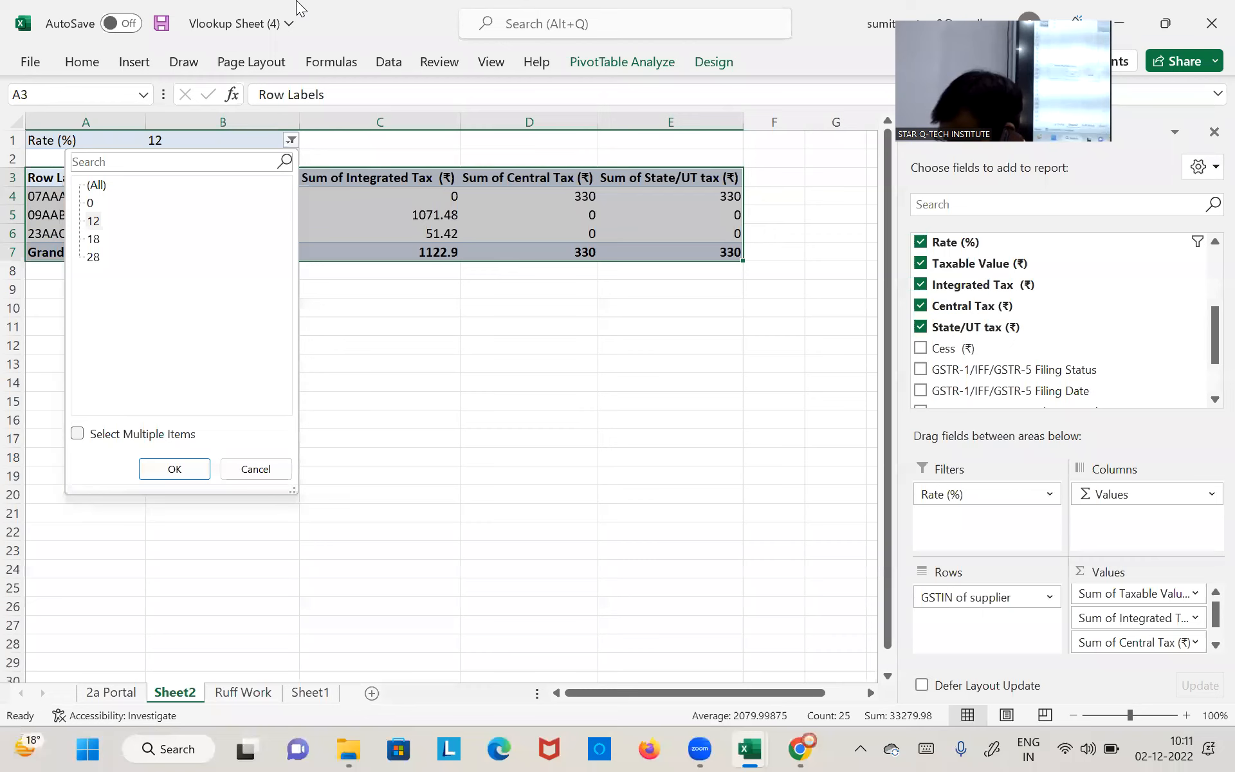
click(506, 315)
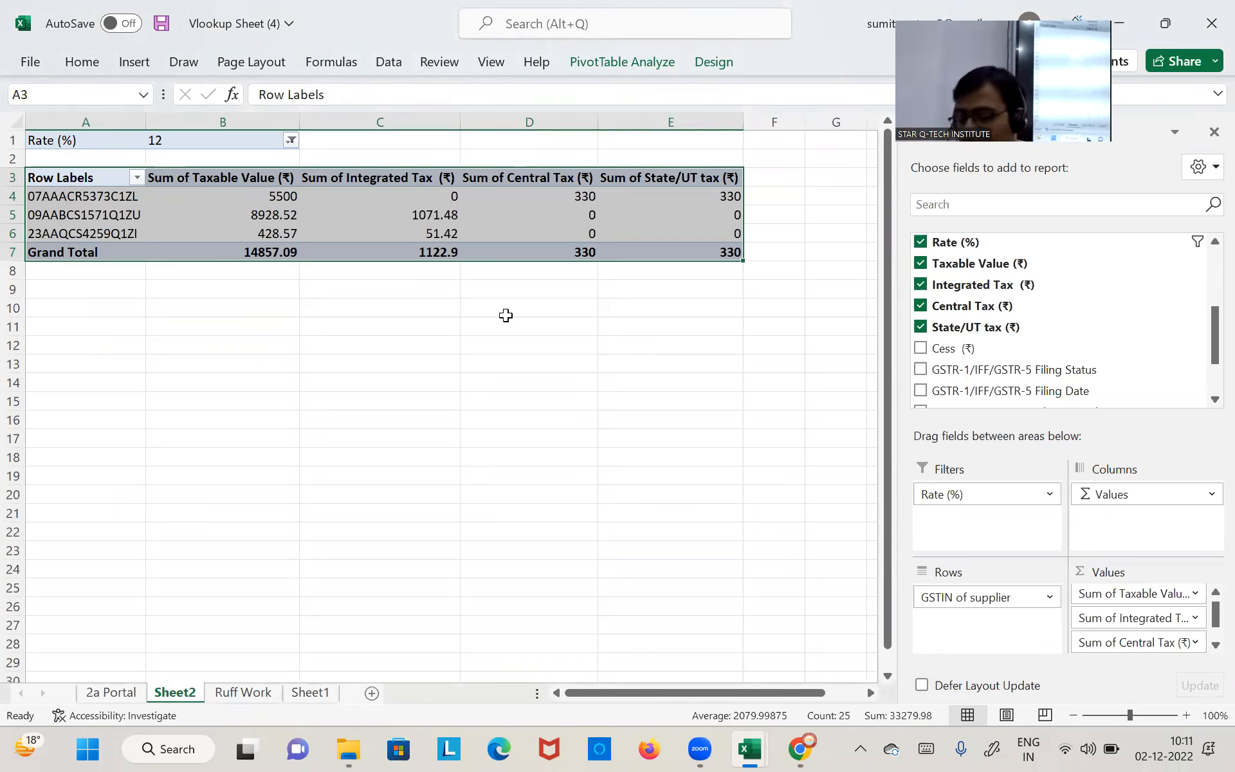
Switch the pivot table's Rate (%) report filter to show only the 28 rate
click(132, 139)
click(161, 141)
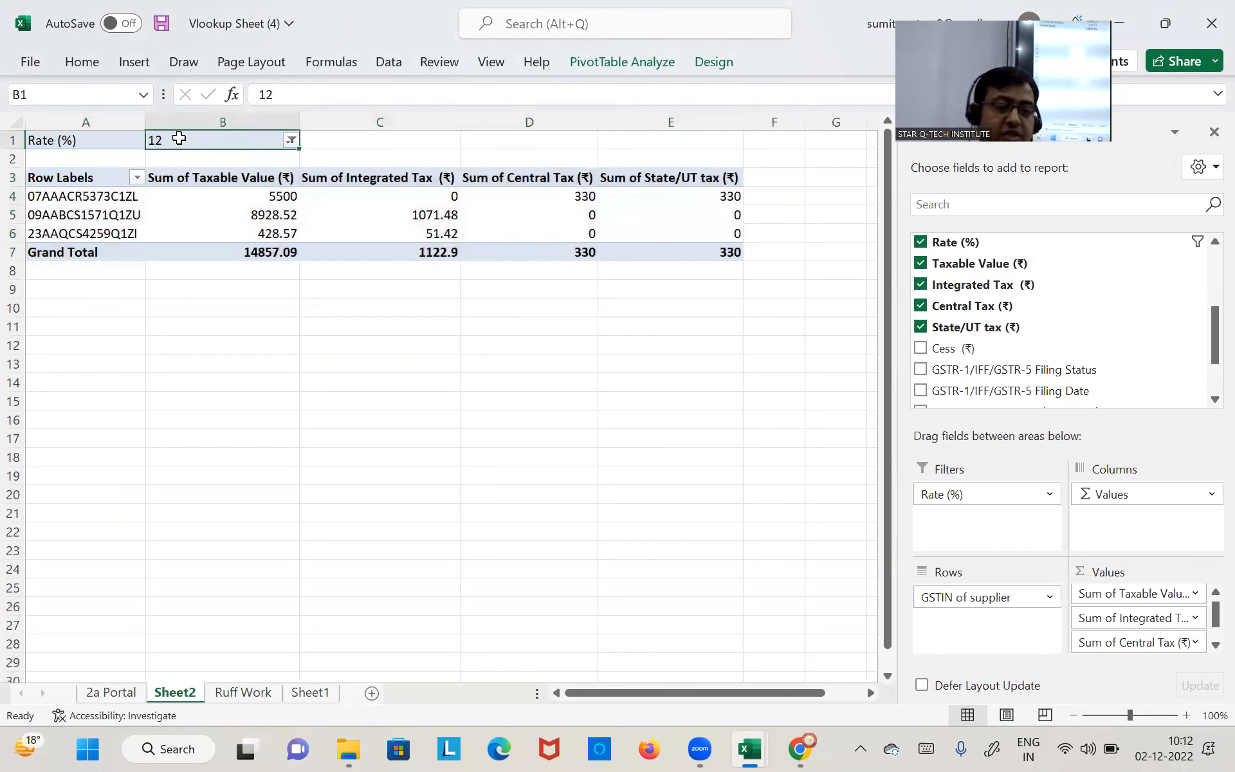
click(291, 139)
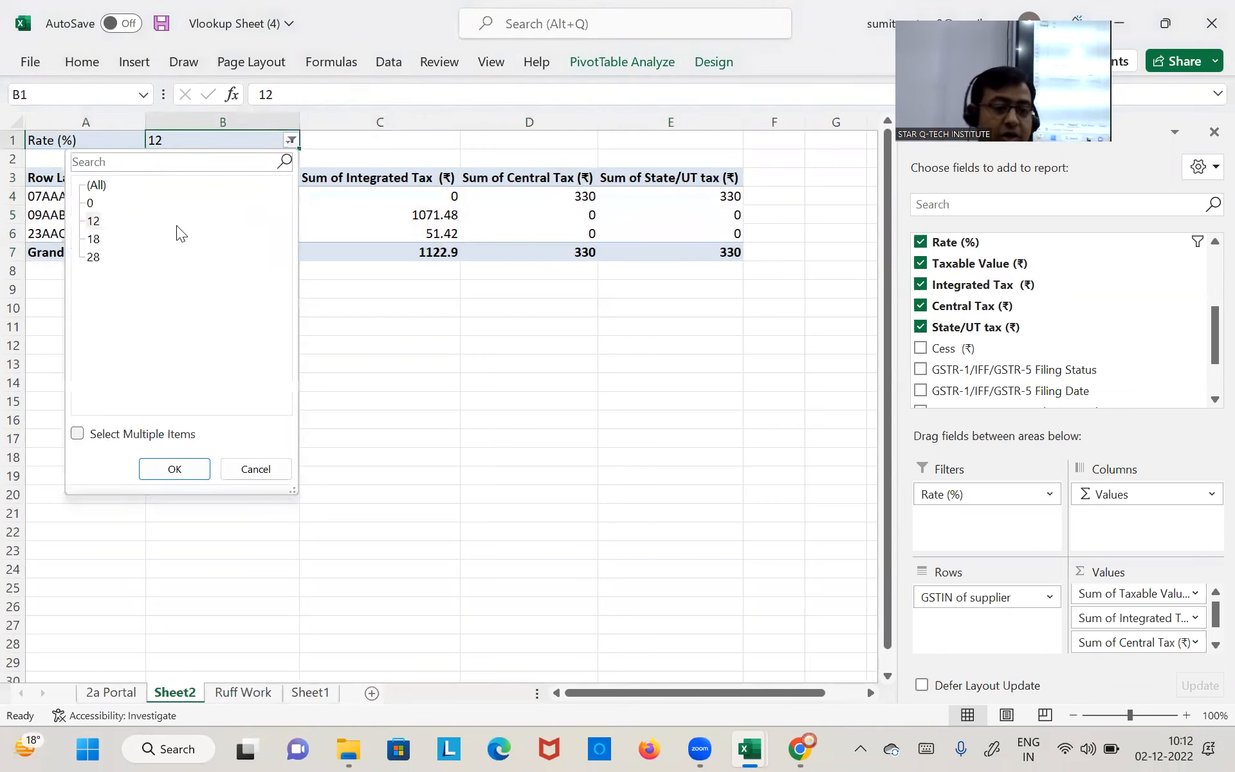
click(95, 240)
click(94, 255)
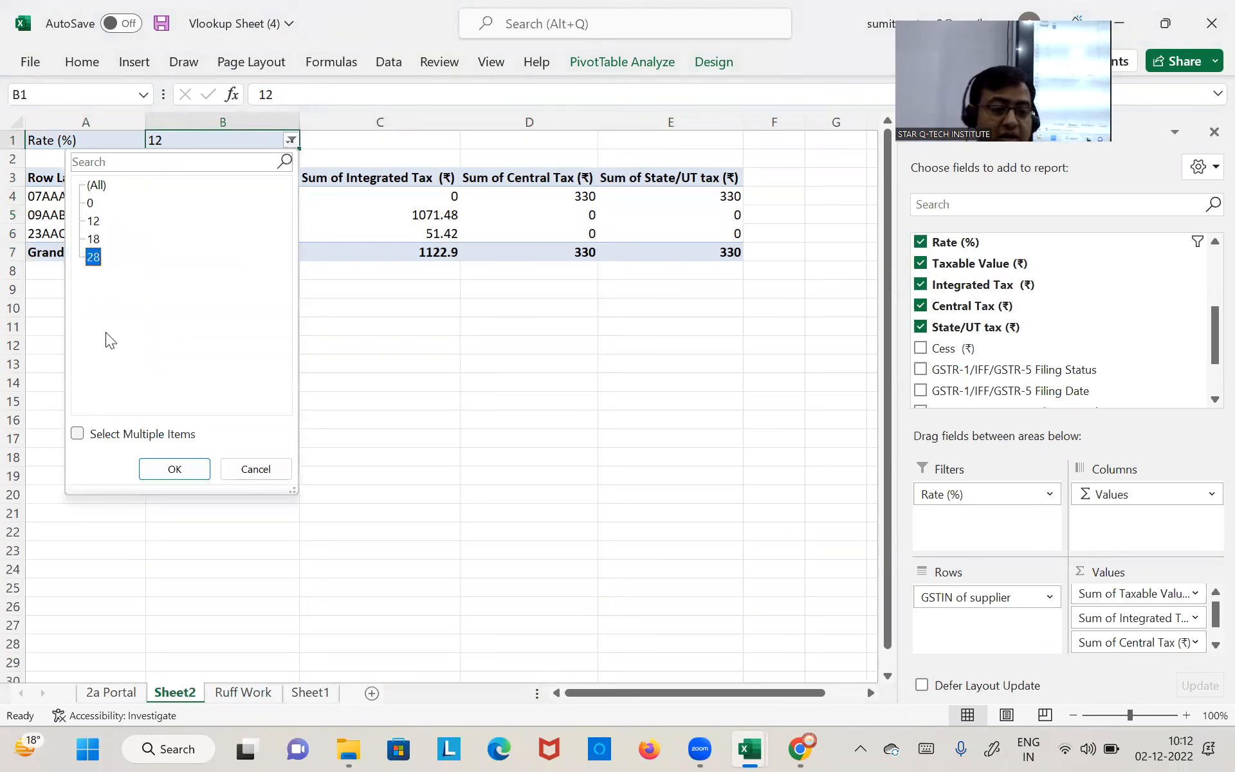
click(174, 469)
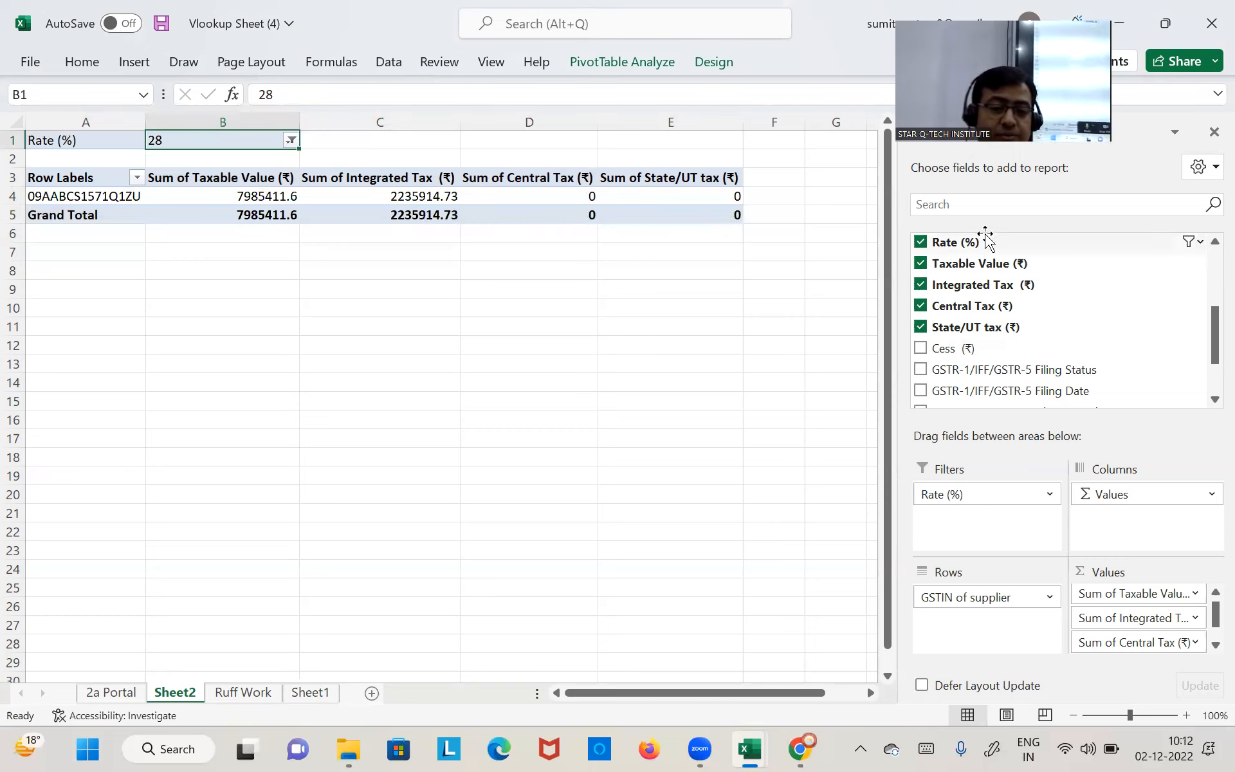
click(604, 440)
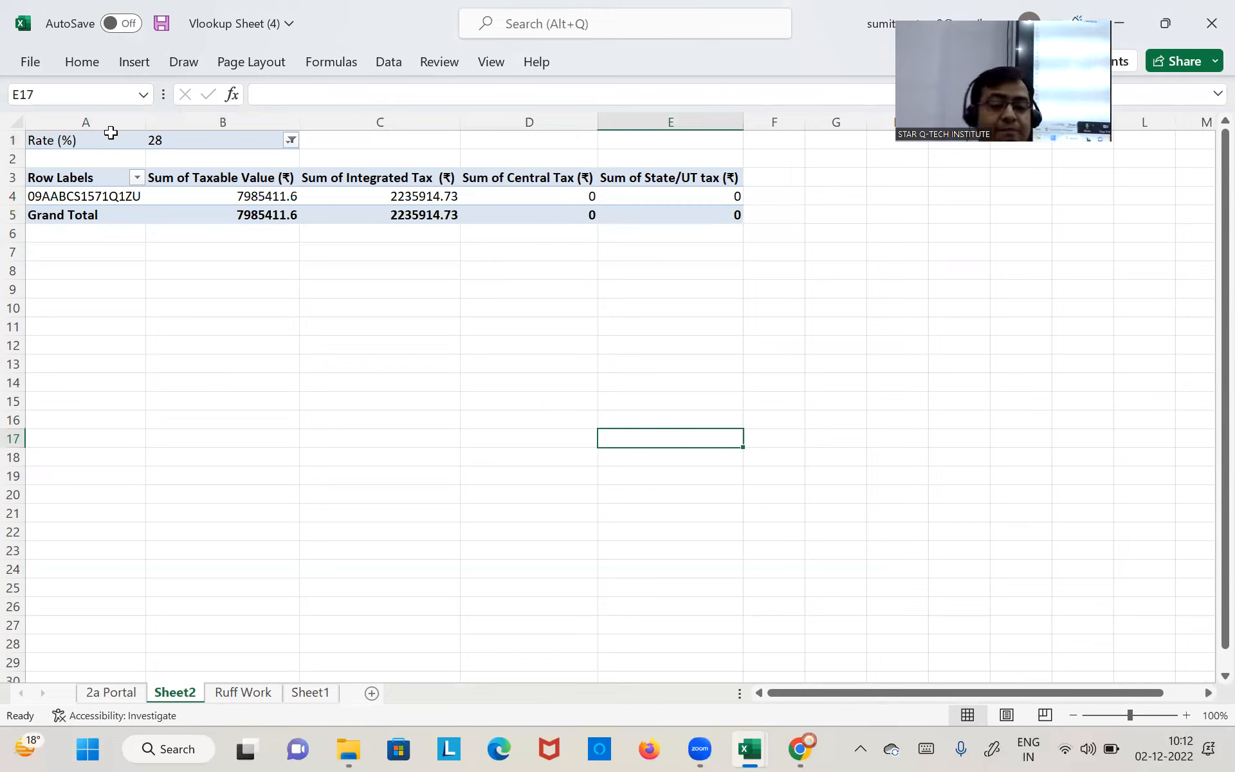
click(589, 586)
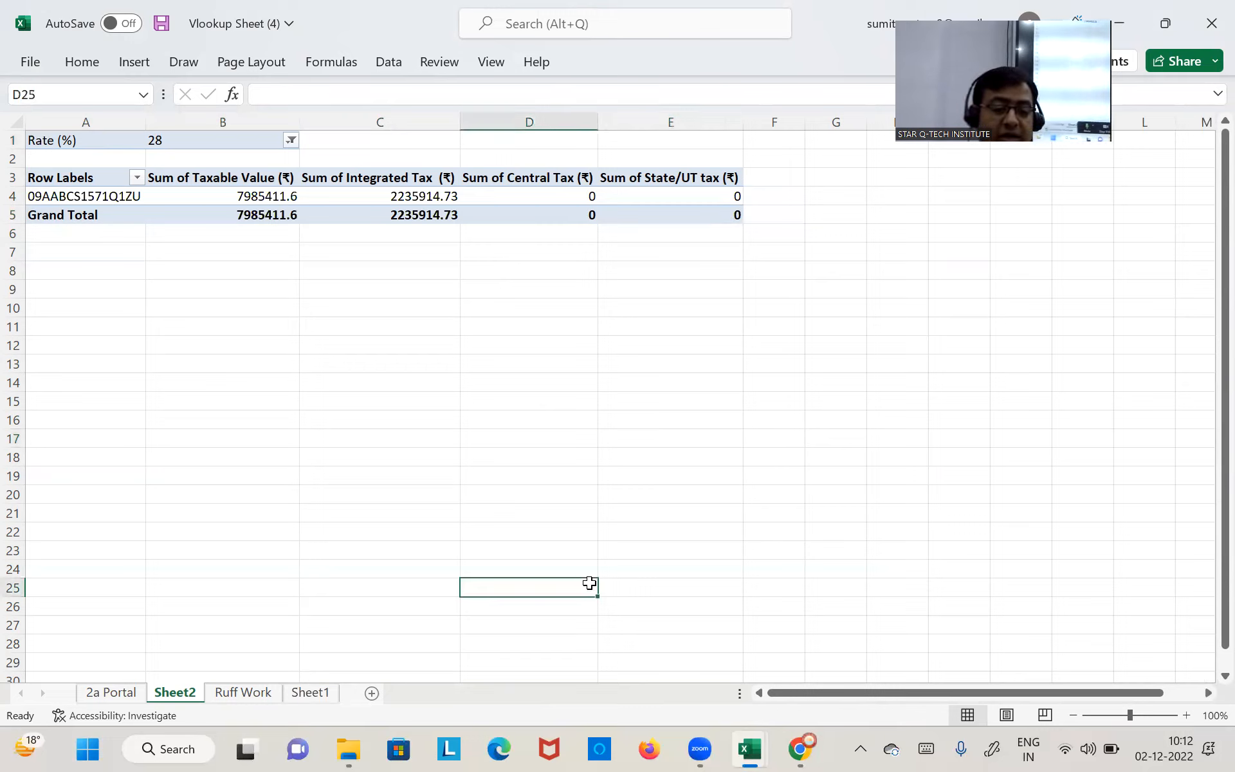
scroll(391, 555, down, 3)
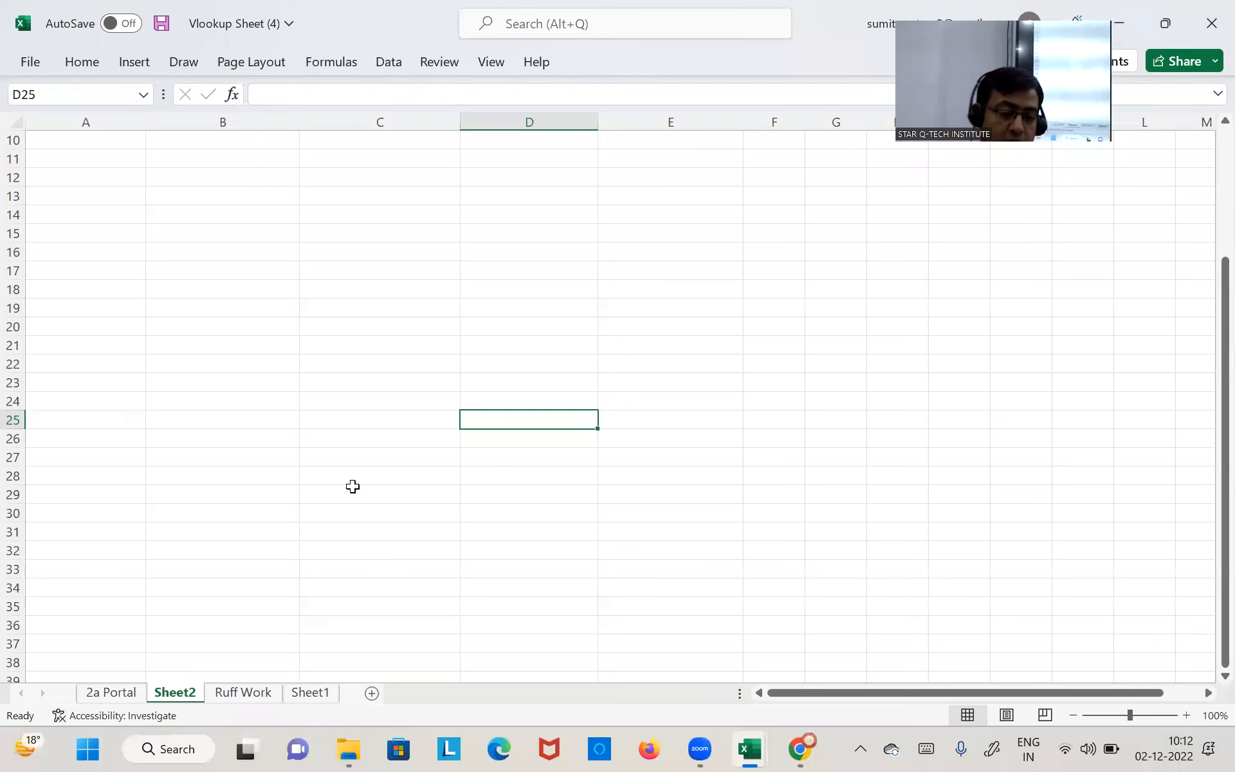
Clear the IGST, CGST and SGST headings in E3:G3 on Sheet1
key(ctrl+Page_Down)
key(ctrl+Page_Down)
click(387, 317)
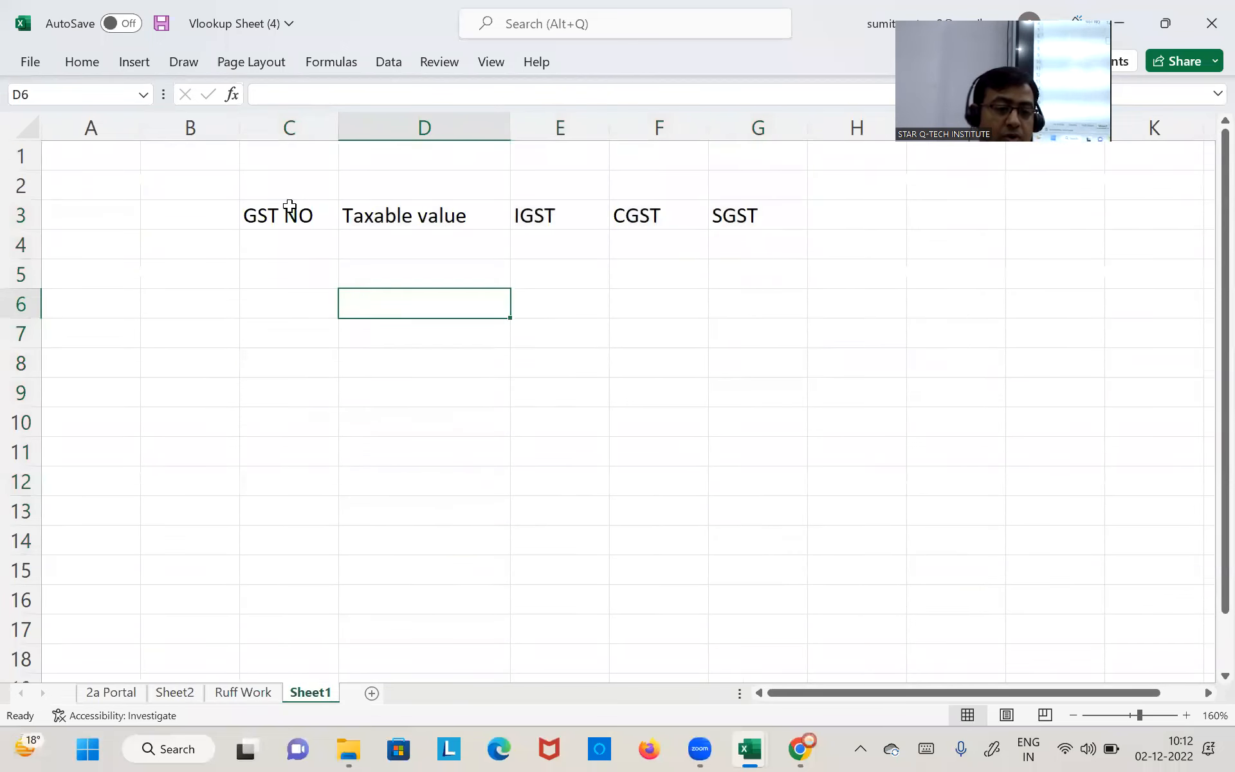
click(293, 214)
key(Right)
key(Right)
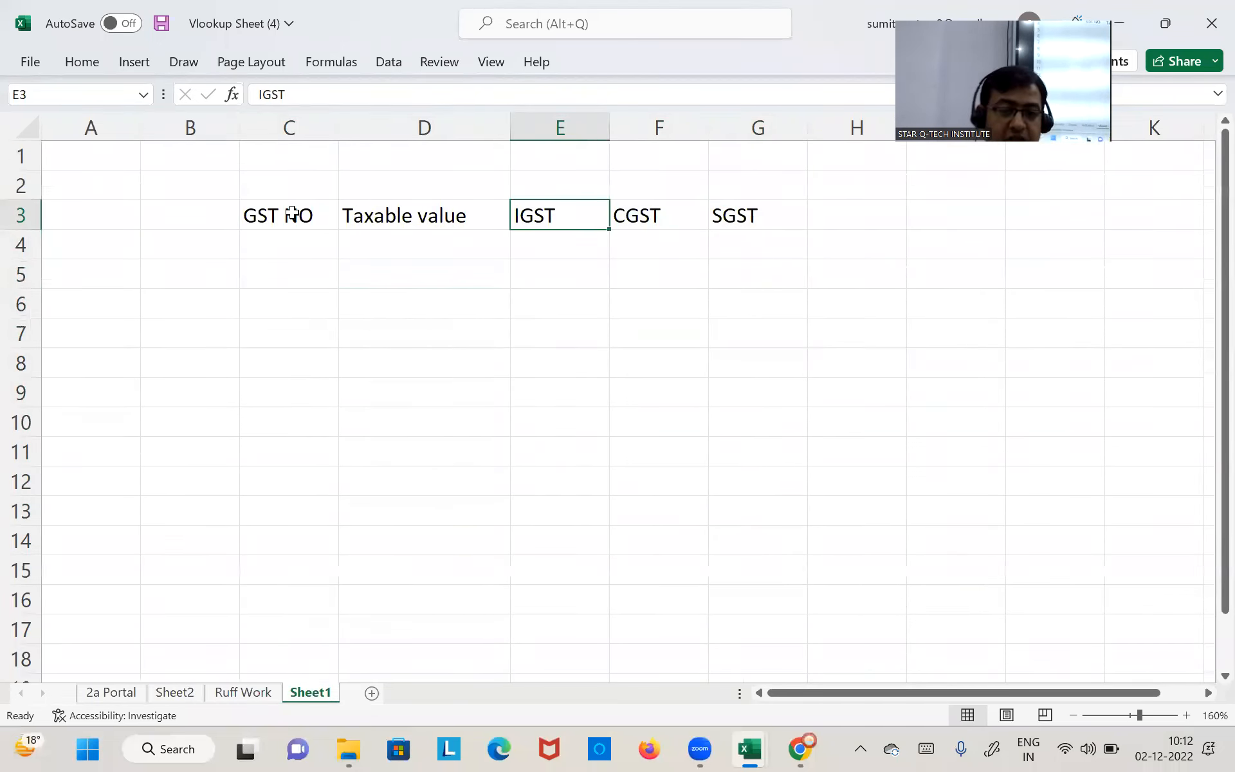
key(shift+Right)
key(shift+Right)
key(Delete)
Enter the tax rates 0% in D2 and 5% in E2, above the heading row
key(Left)
key(Up)
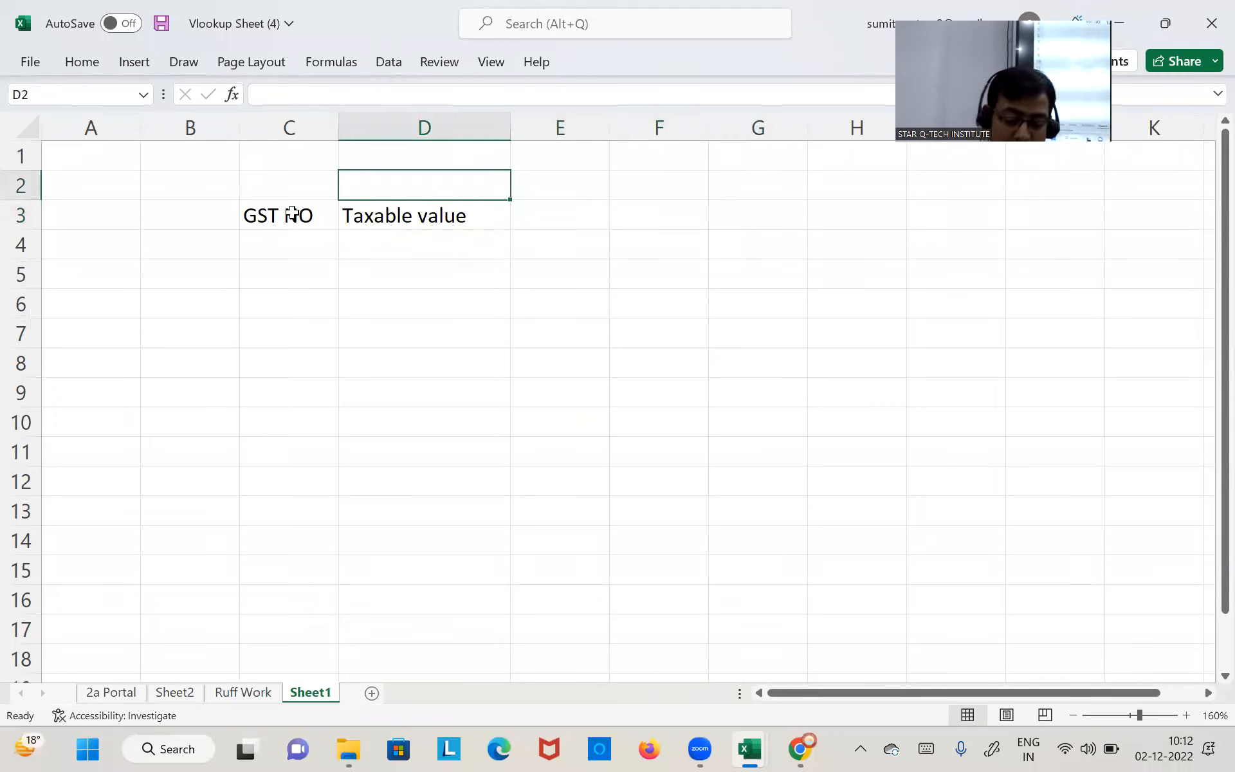
key(Left)
key(Down)
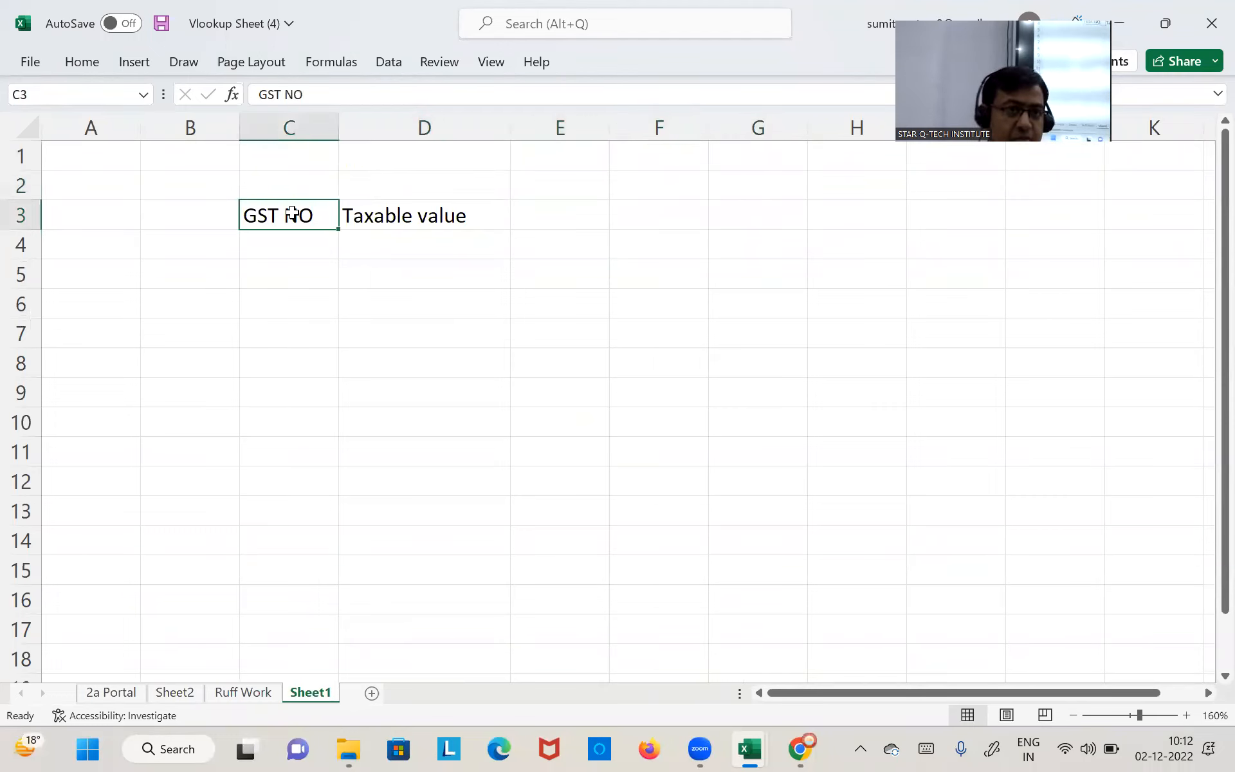
key(Right)
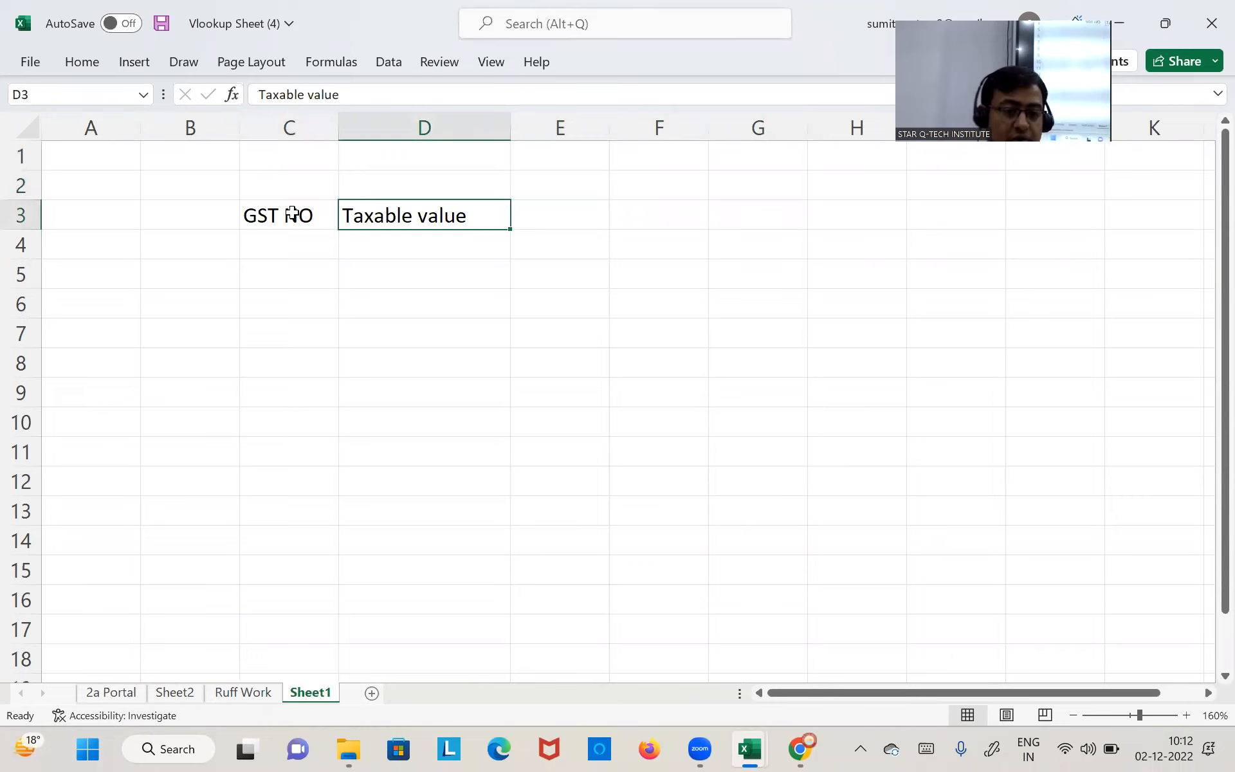
key(Up)
text(0%)
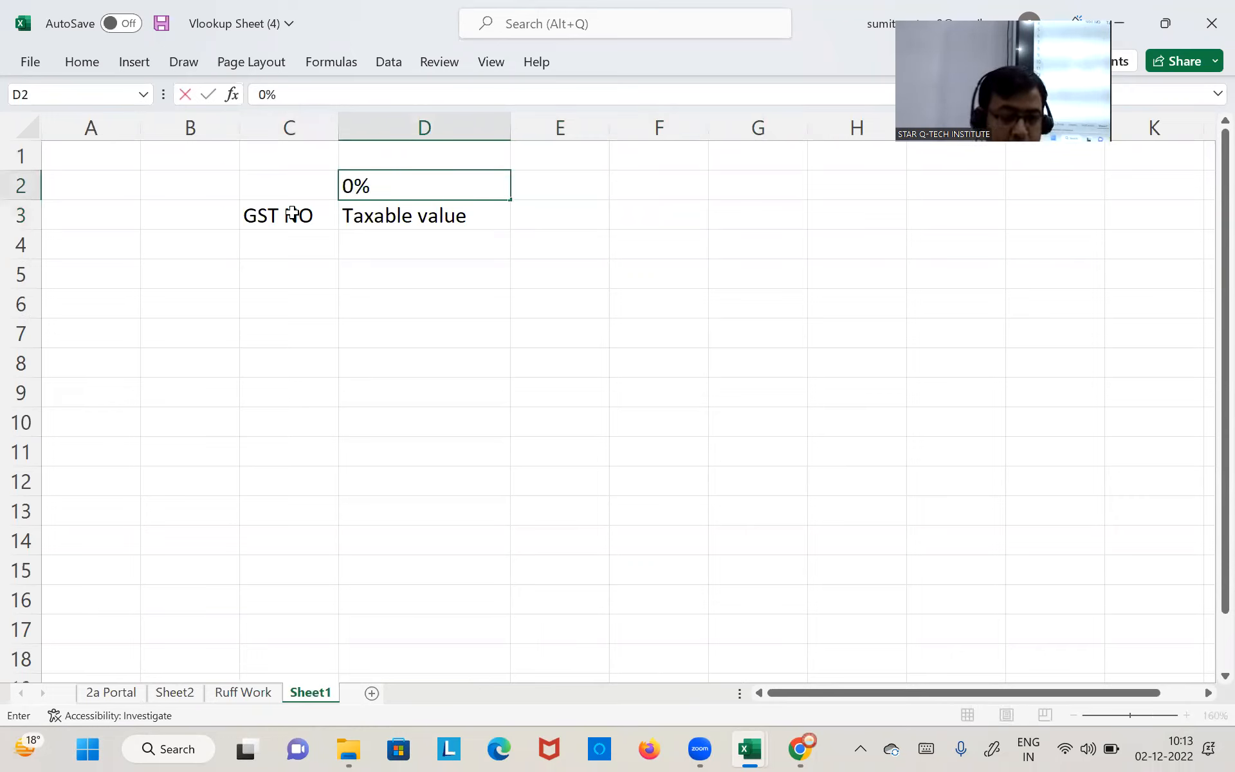
key(Right)
text(5%)
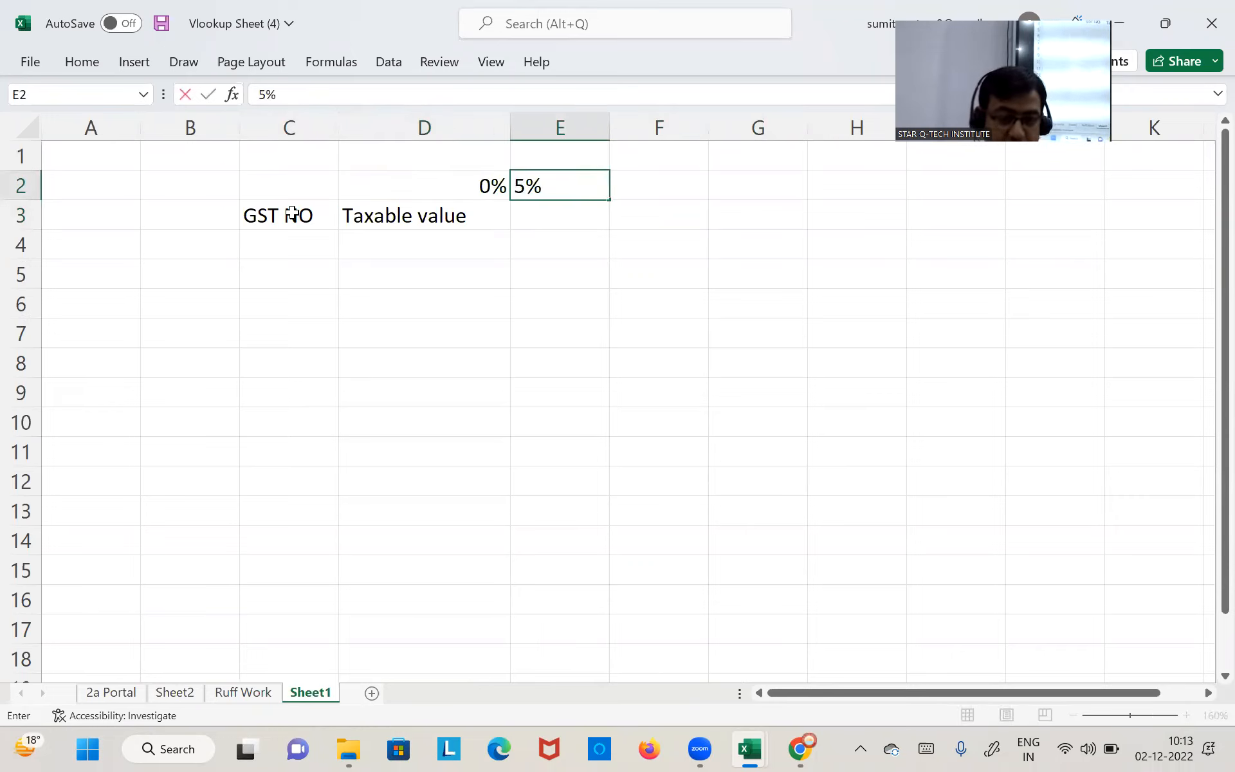
key(Tab)
Fill the Taxable value heading from D3 across to H3
key(Return)
key(Left)
key(shift+Right)
key(shift+Right)
key(shift+Right)
key(shift+Right)
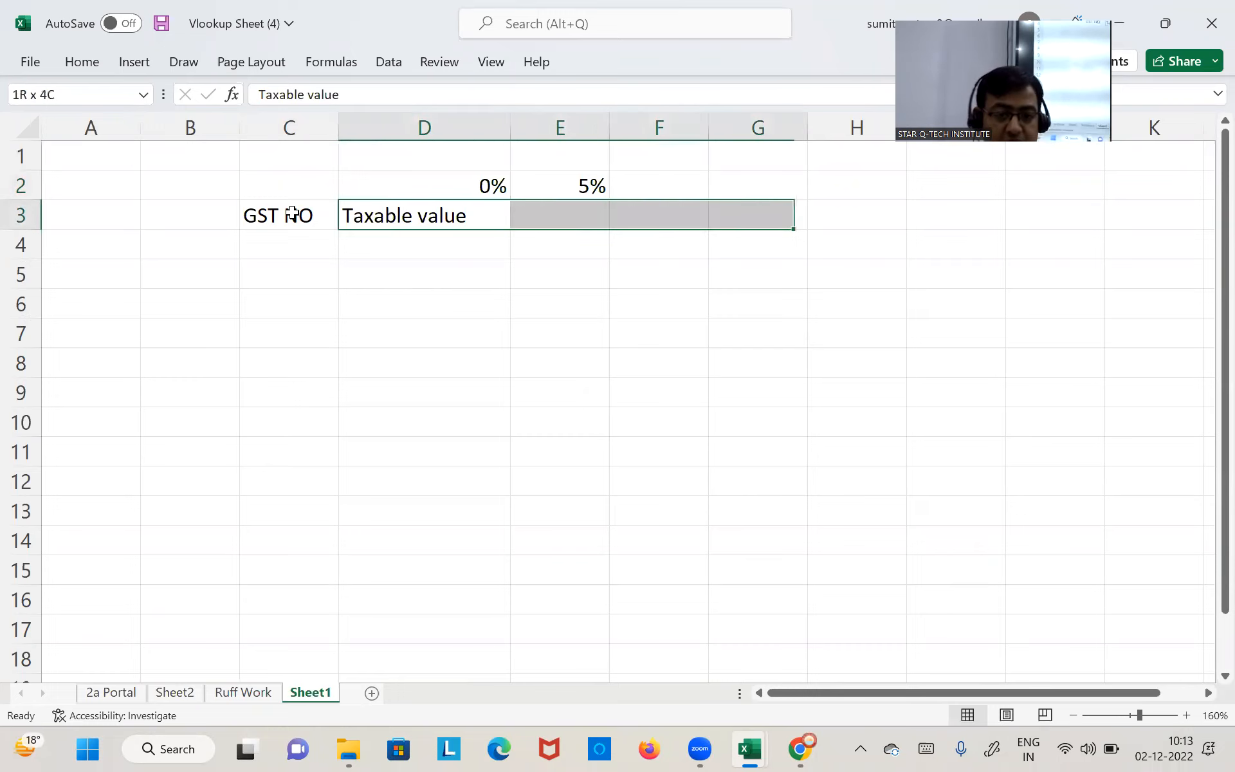
key(ctrl+r)
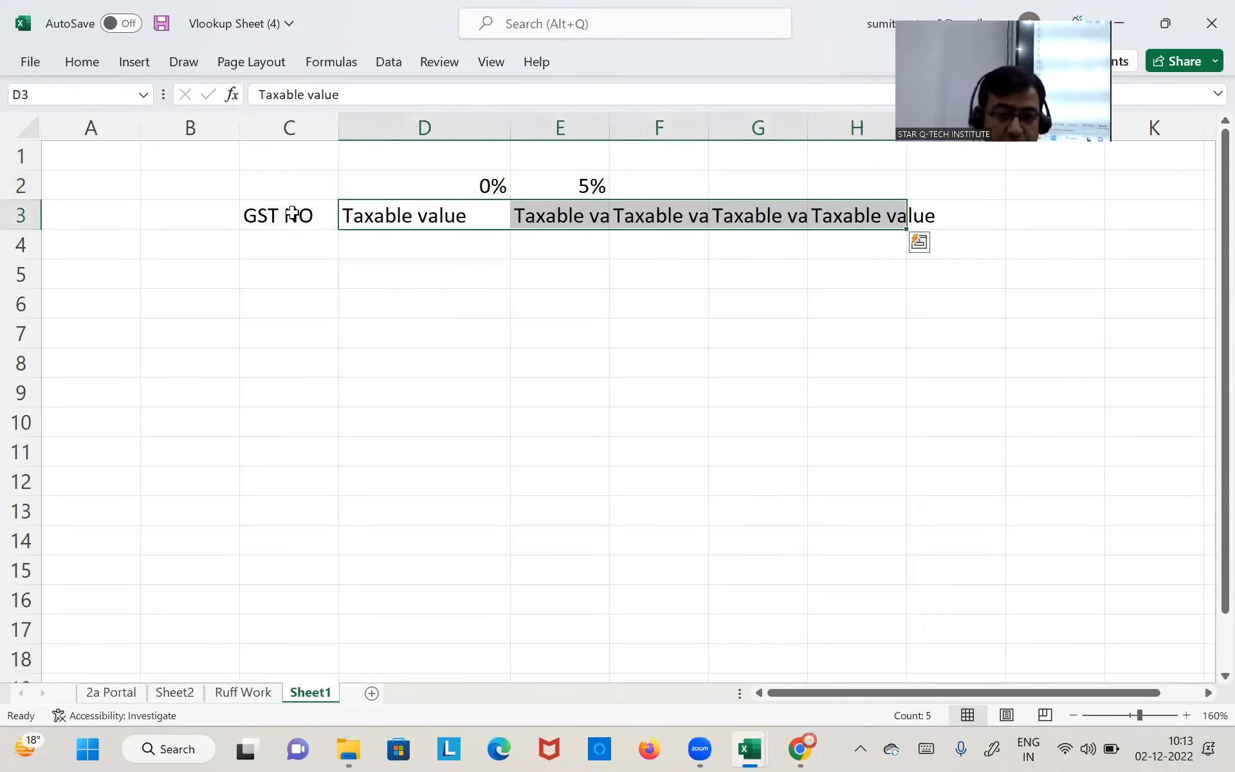
Complete the rate row by entering 12% in F2, 18% in G2 and 28% in H2
key(Up)
key(Right)
key(Right)
text(12)
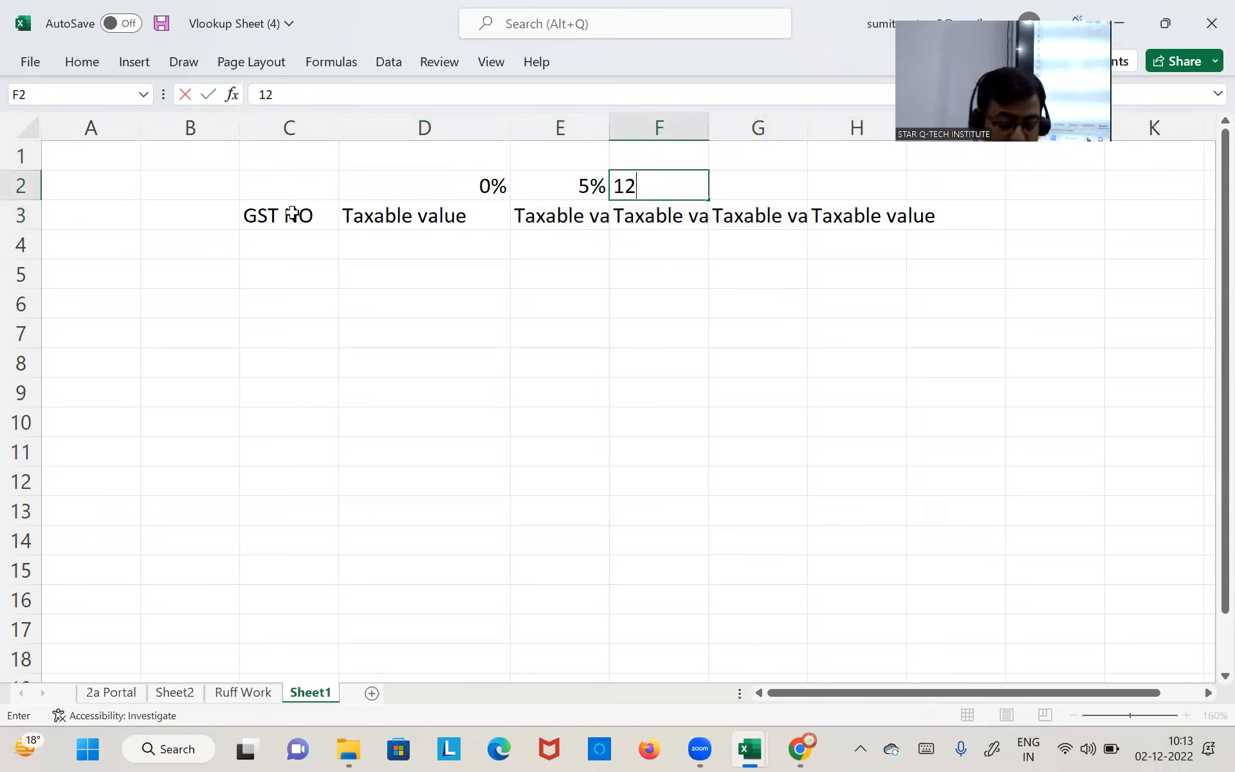
text(%)
key(Tab)
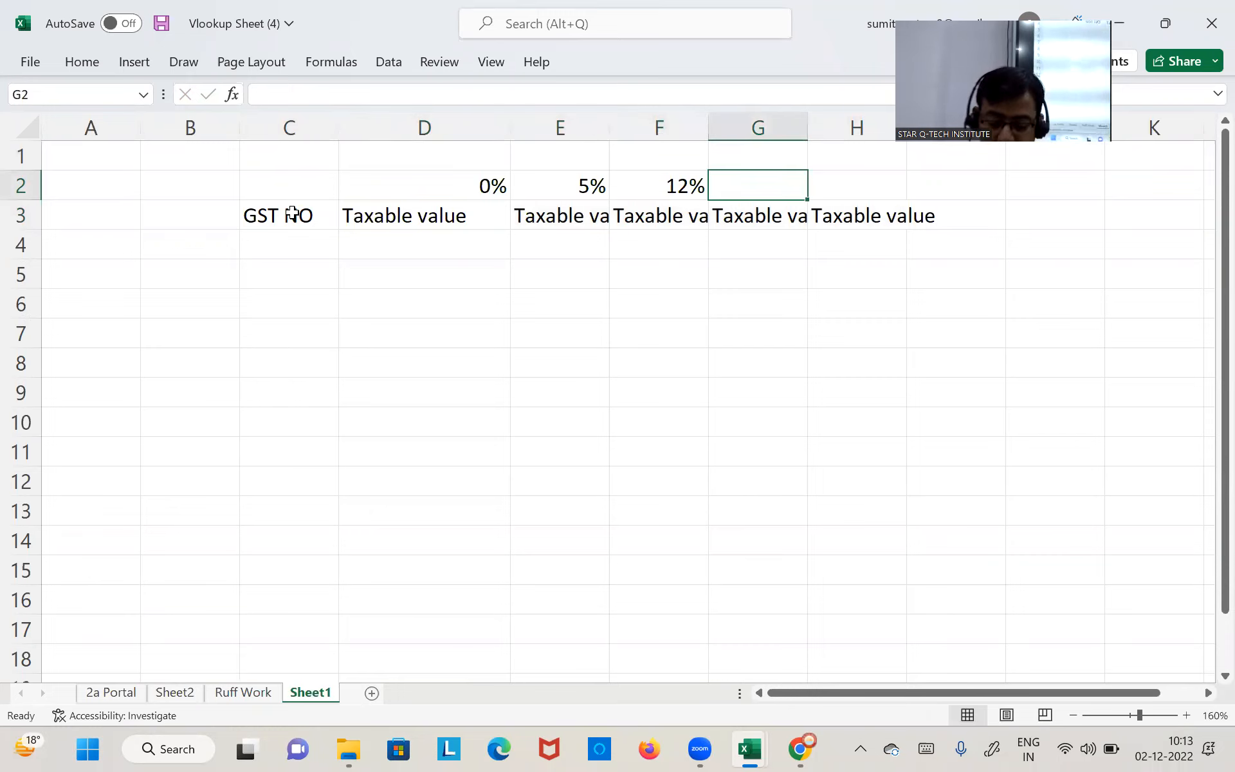
text(18%)
key(Tab)
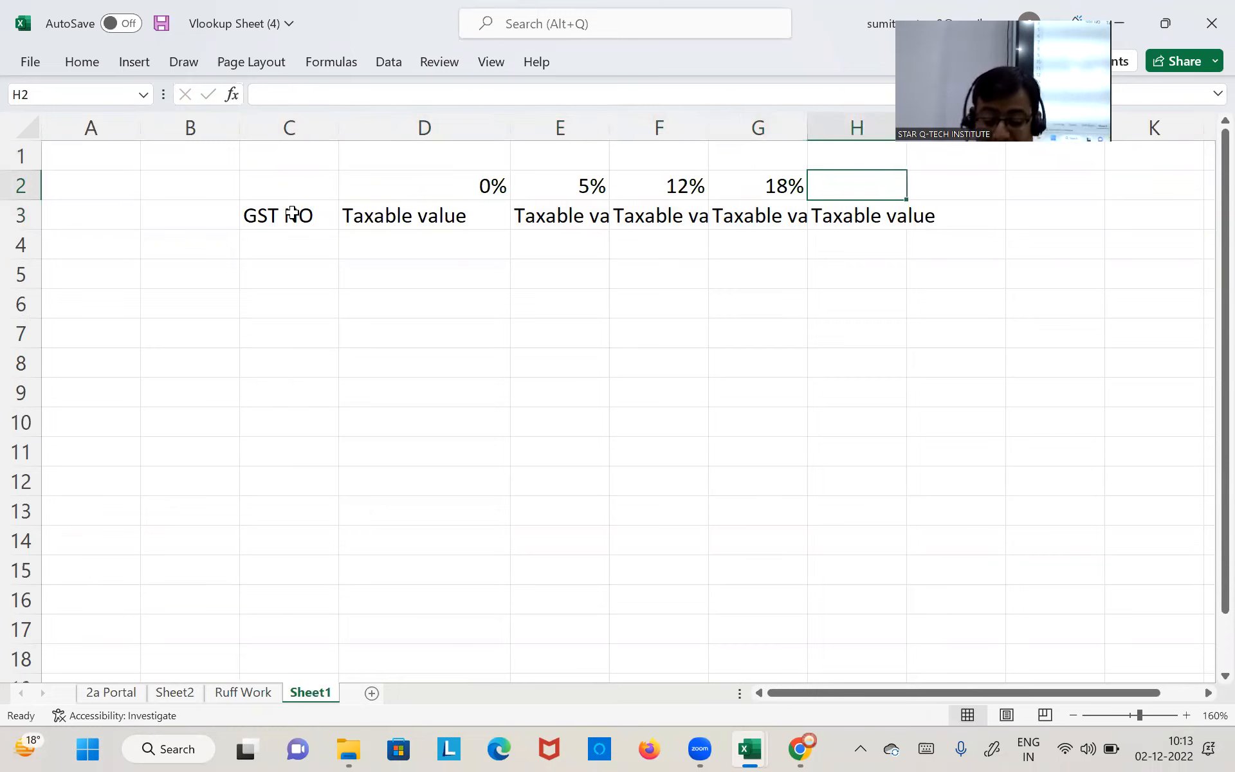
text(28%)
key(Return)
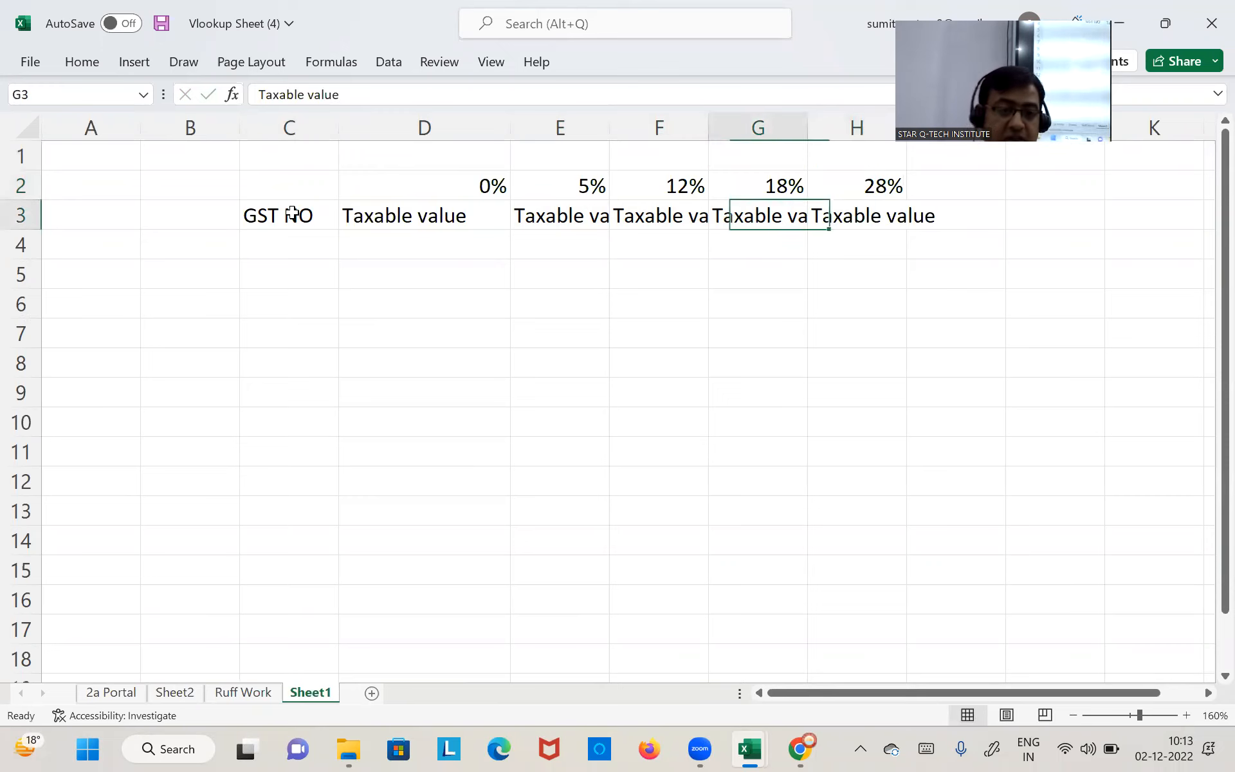
Show the planned rate-wise summary layout in C2:H13 on Sheet1
key(Left)
key(Left)
key(Left)
key(Up)
key(Left)
key(shift+Right)
key(shift+Right)
key(shift+Right)
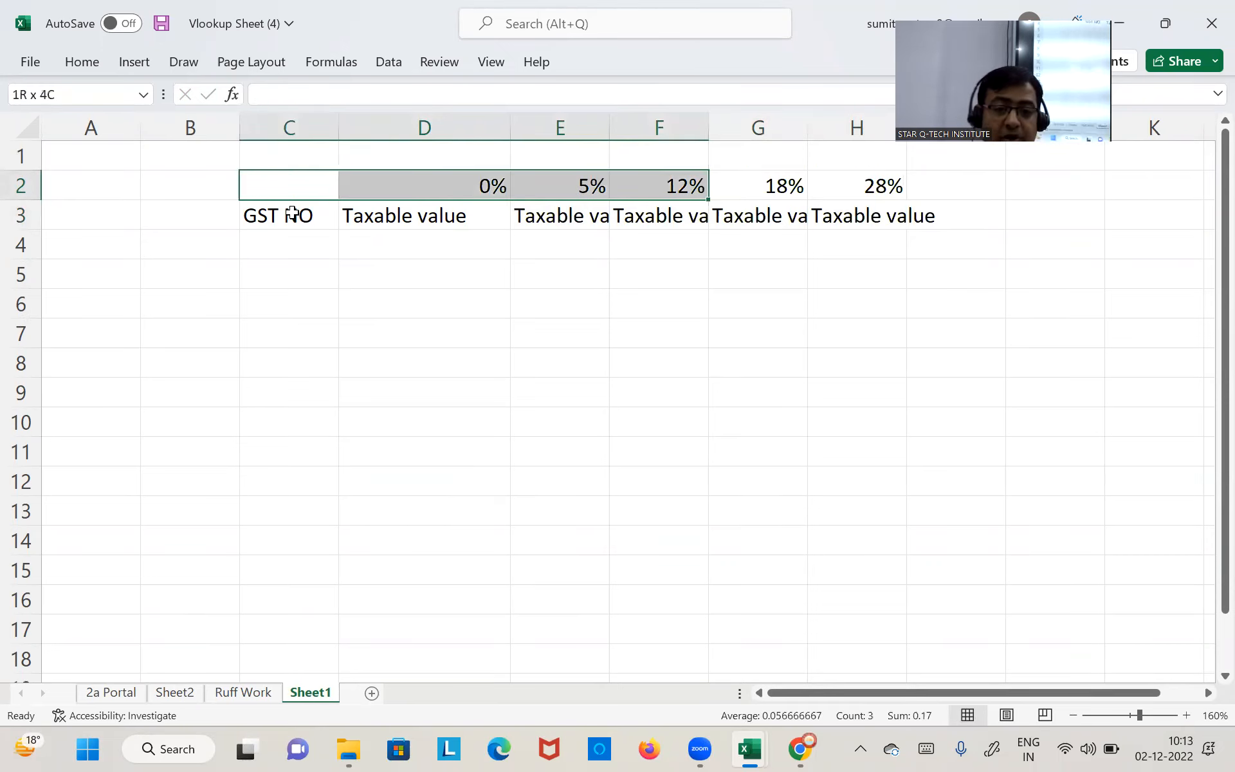
key(shift+Right)
key(shift+Right)
key(shift+Down)
key(shift+Down)
key(shift+Down)
key(shift+Down)
key(shift+Down)
key(shift+Down)
key(shift+Down)
key(shift+Down)
key(shift+Down)
key(shift+Down)
key(shift+Down)
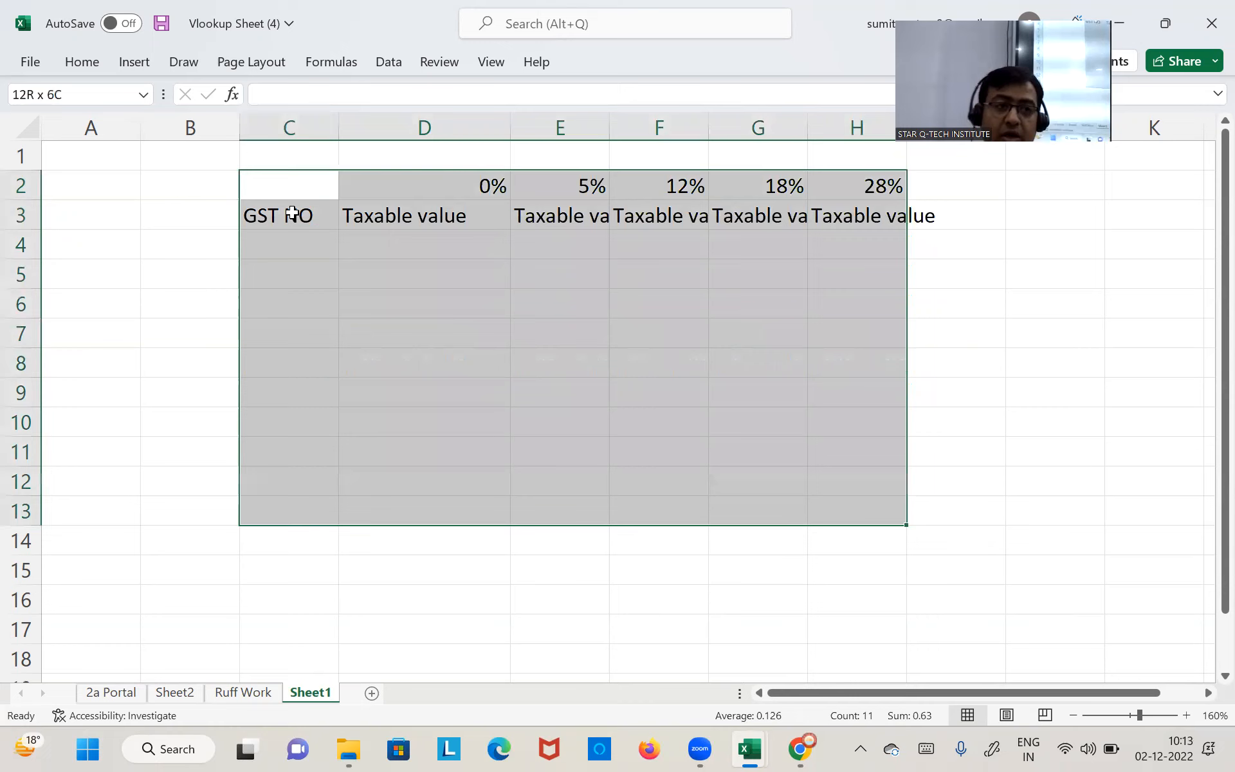
key(Down)
key(Down)
key(Down)
key(Down)
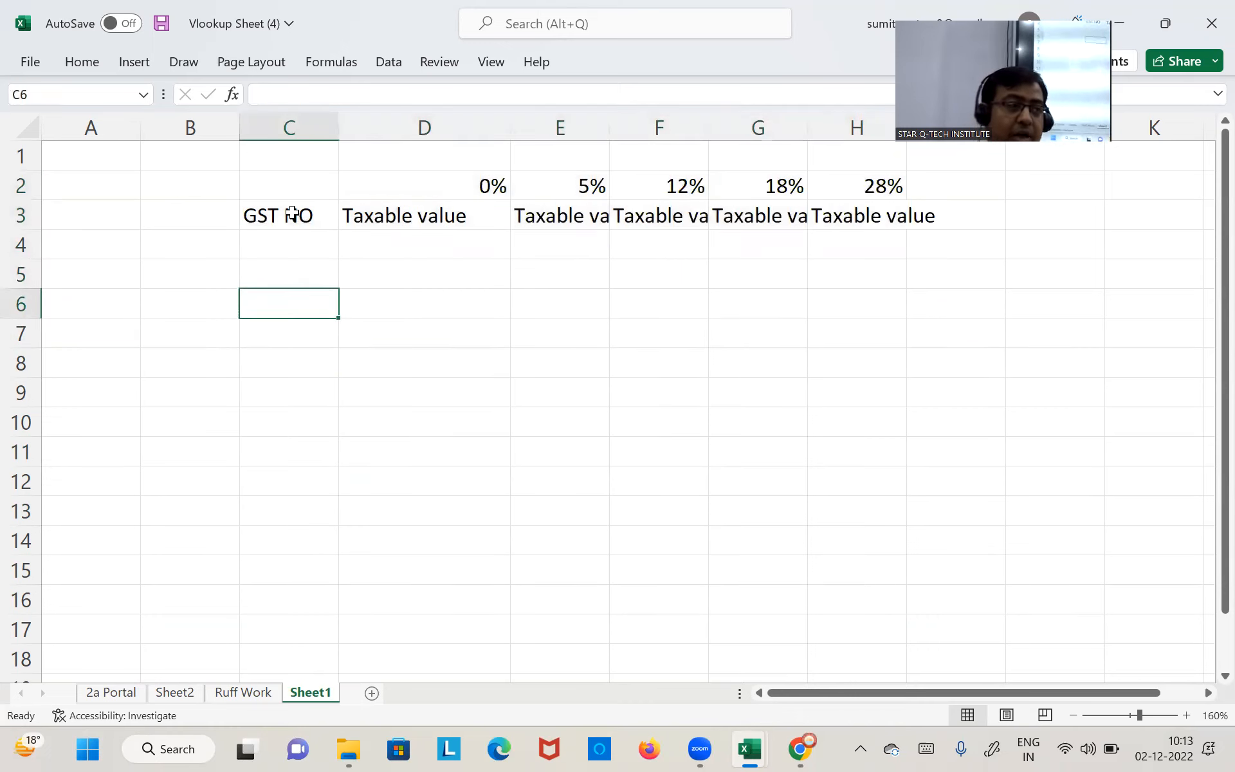